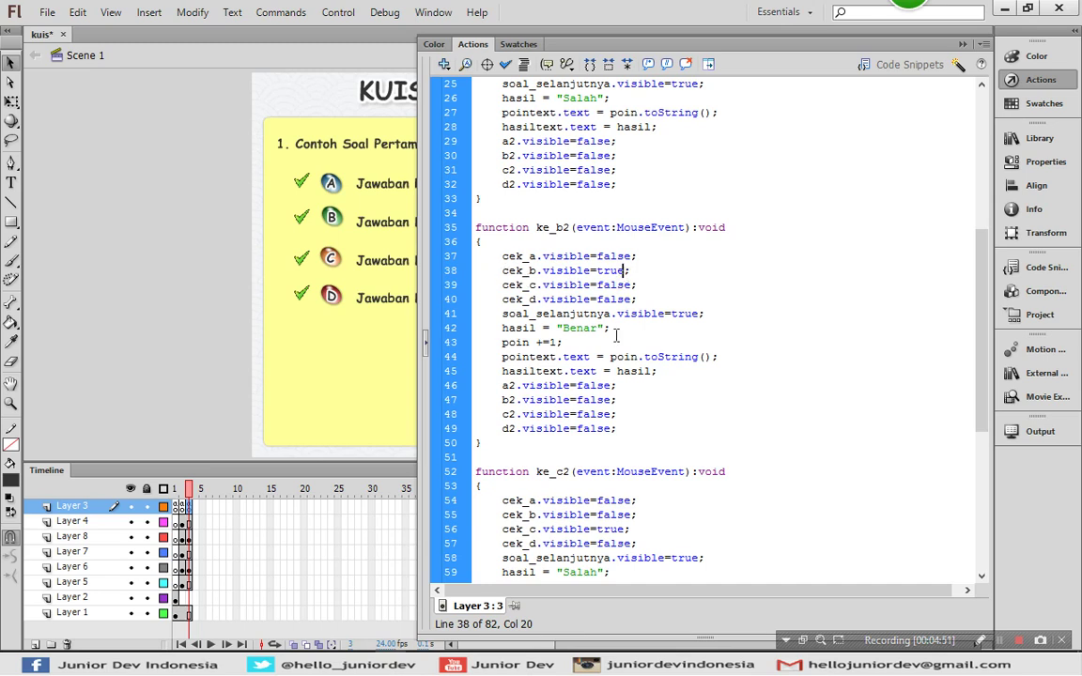
Review the ke_b2 handler's visibility, result and point lines, and continue through the ke_c2 and ke_d2 handlers in the frame 3 script
left_click(602, 286)
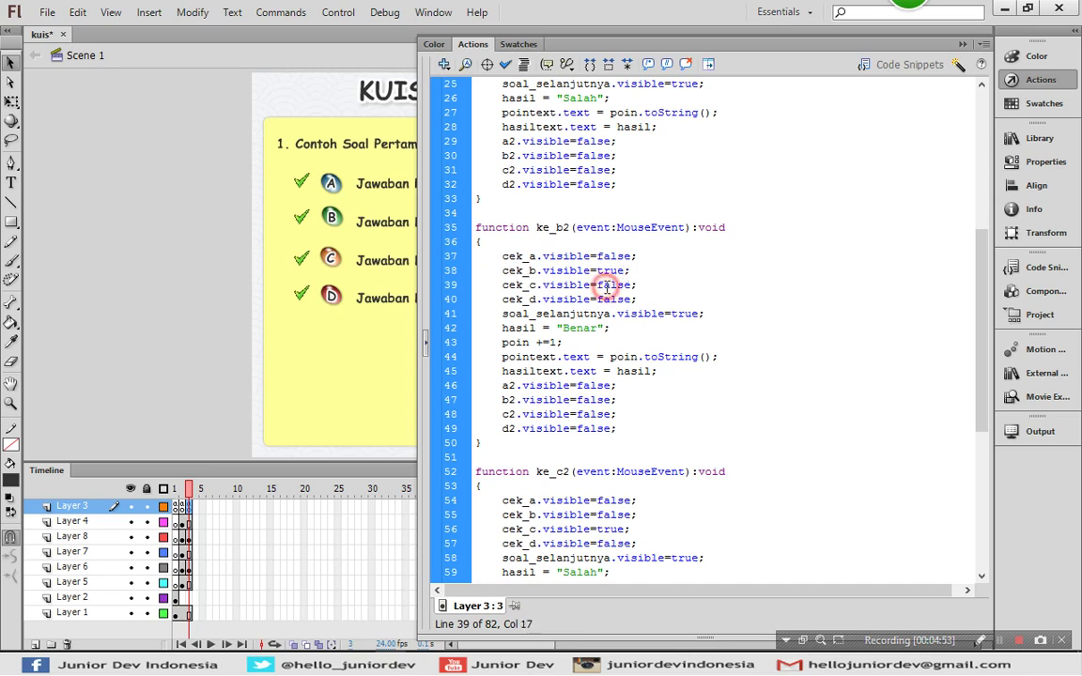
key("Down")
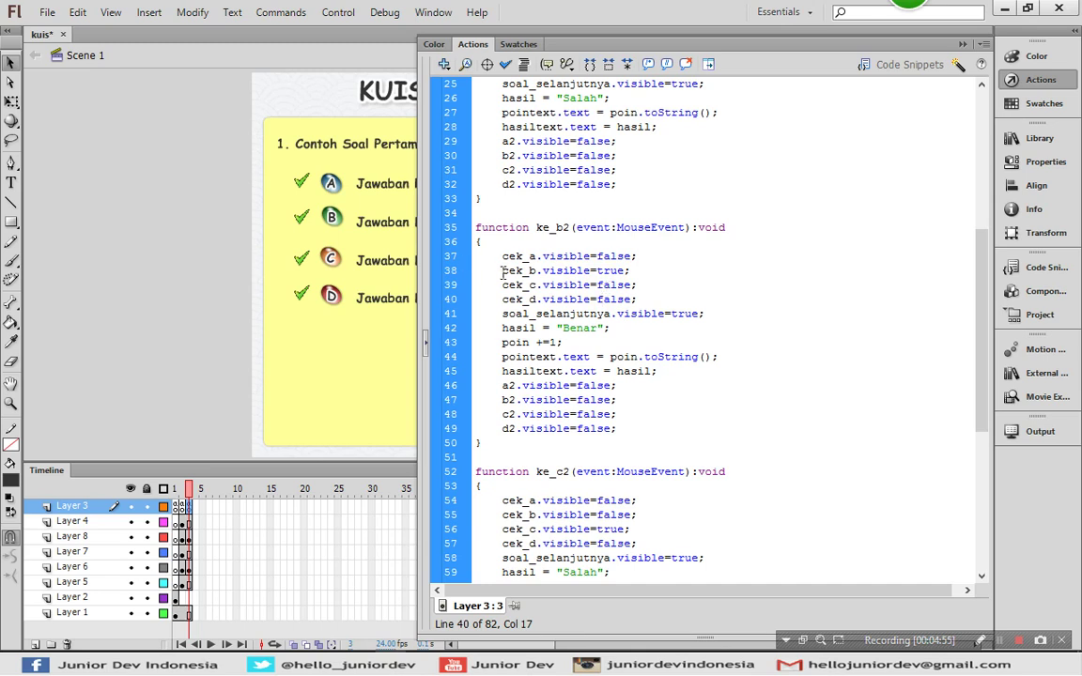
left_click_drag(501, 271, 646, 271)
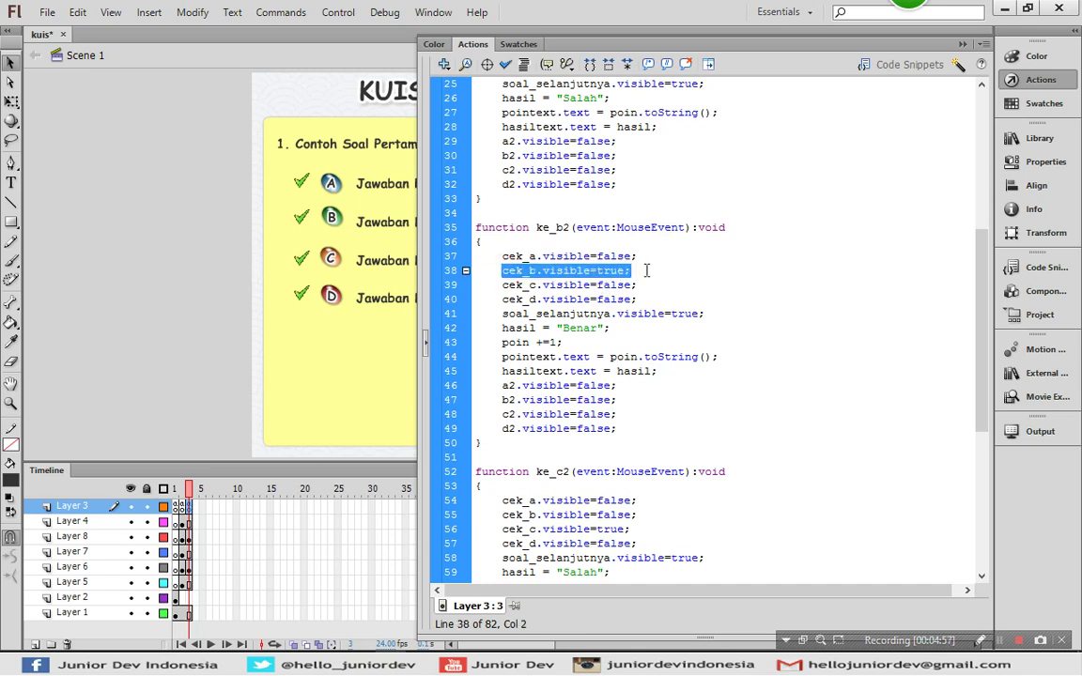
left_click(636, 298)
key("Down")
key("Down")
key("Down")
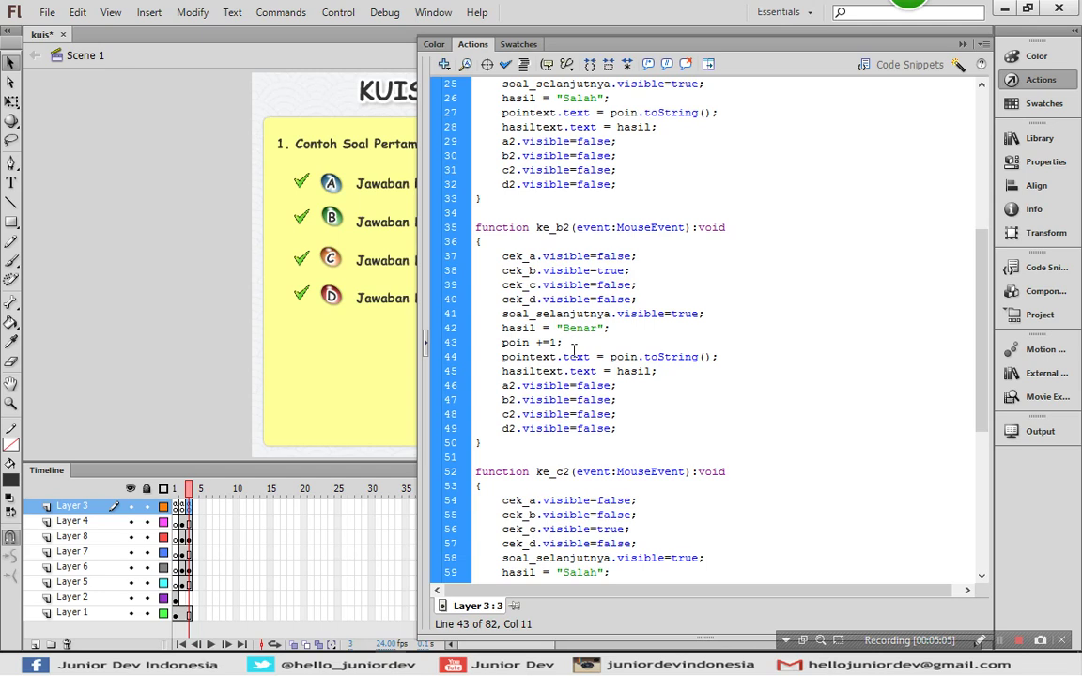
key("Down")
key("Down")
key("Down")
key("Down")
key("Down")
key("Down")
key("Down")
key("Down")
key("Down")
key("Down")
key("Down")
key("Down")
key("Down")
key("Down")
key("Down")
key("Down")
key("Down")
key("Down")
key("Down")
key("Down")
key("Down")
key("Down")
key("Down")
key("Down")
key("Down")
key("Down")
key("Down")
key("Down")
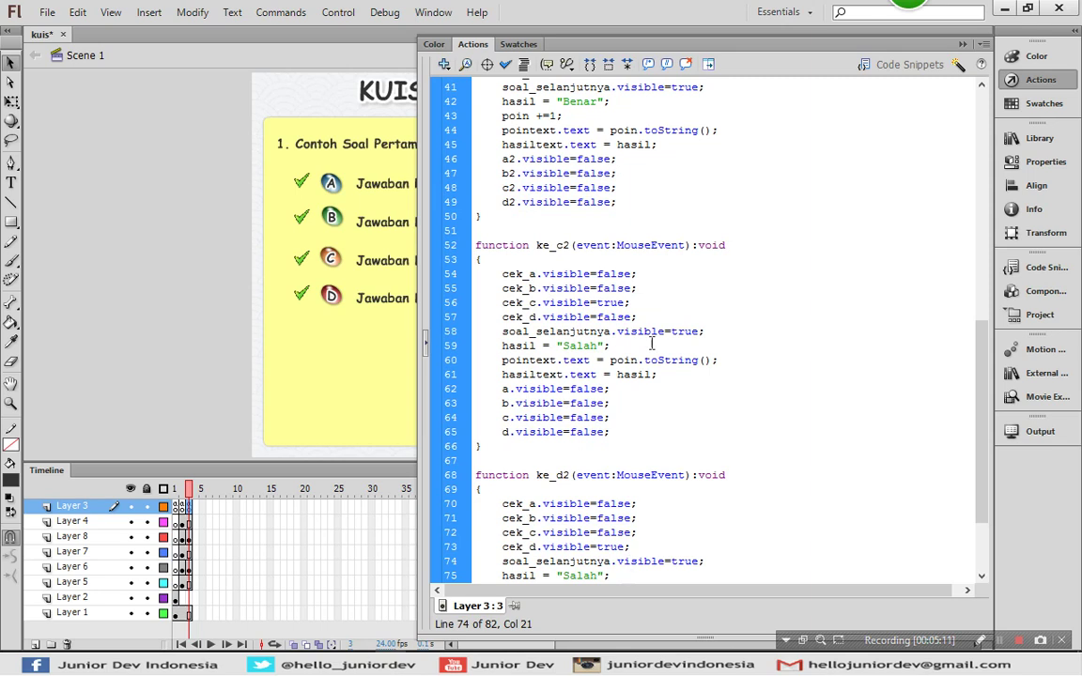
Rename the buttons a, b, c and d to a2, b2, c2 and d2 in the ke_c2 function's last four visibility lines
left_click(508, 388)
type("2")
key("Down")
type("2")
key("Down")
key("Left")
type("2")
key("Down")
type("2")
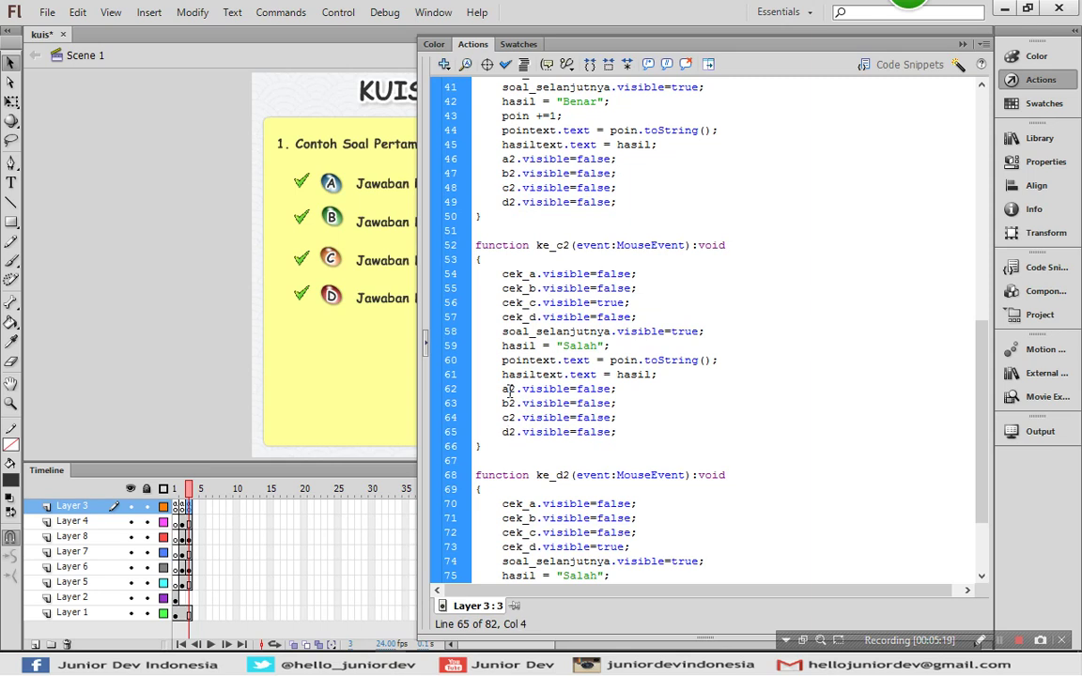
Rename the buttons a, b, c and d to a2, b2, c2 and d2 at the end of the ke_d2 function
key("ctrl+End")
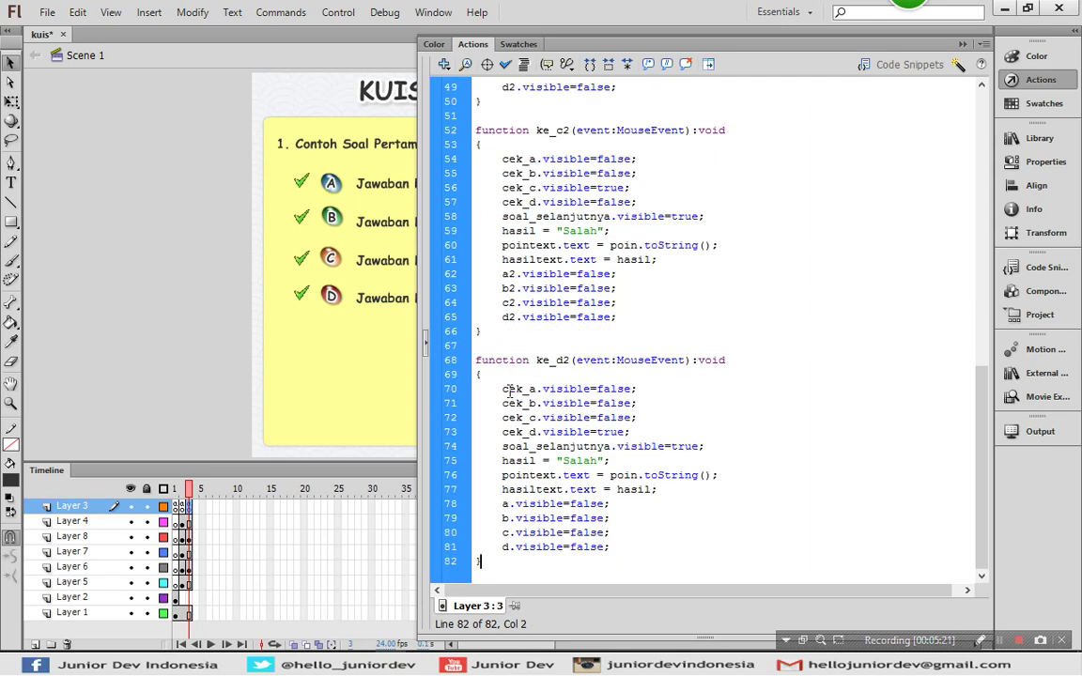
left_click(508, 504)
type("2")
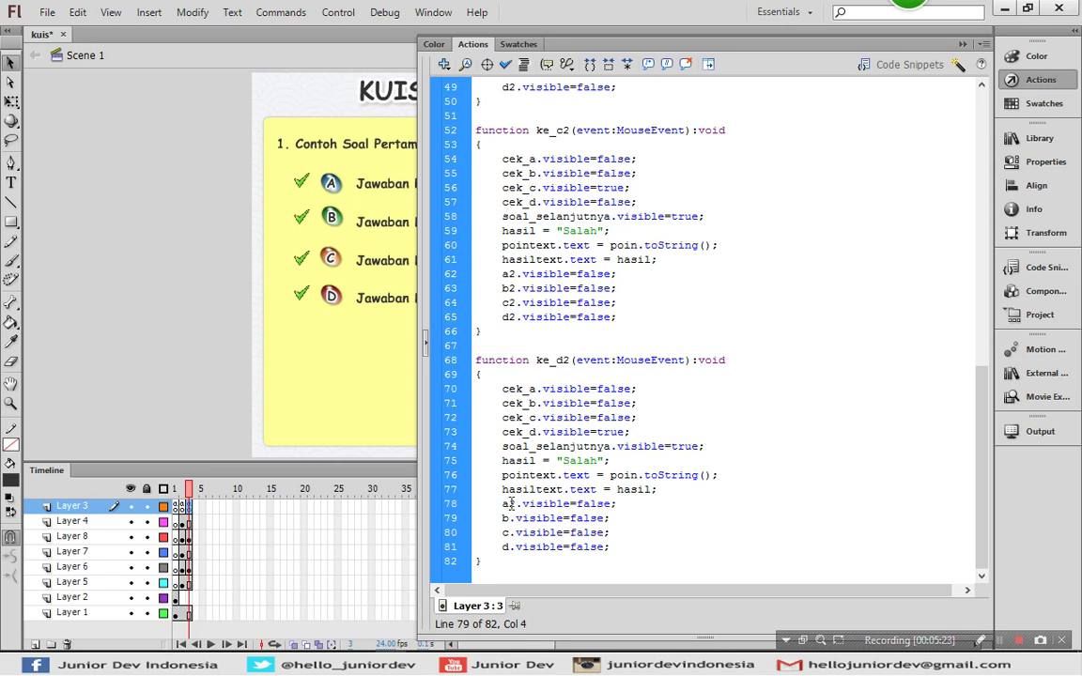
type("2")
key("Down")
key("Left")
type("2")
key("Down")
key("Left")
type("2")
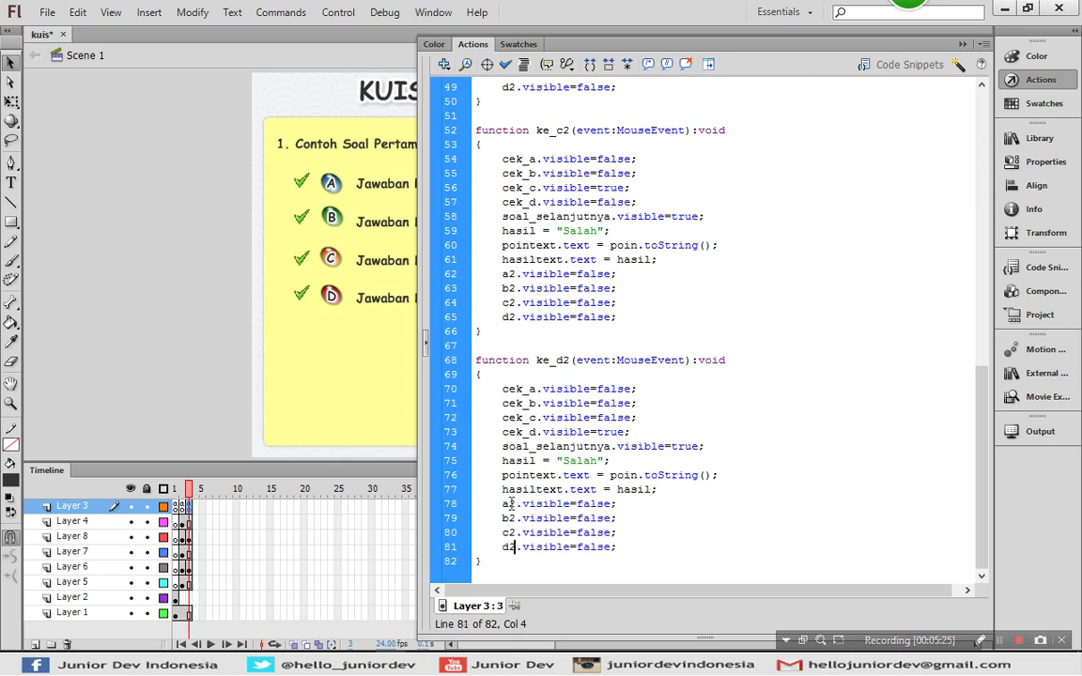
Save the quiz document and run it as a test movie
key("ctrl+s")
left_click(338, 12)
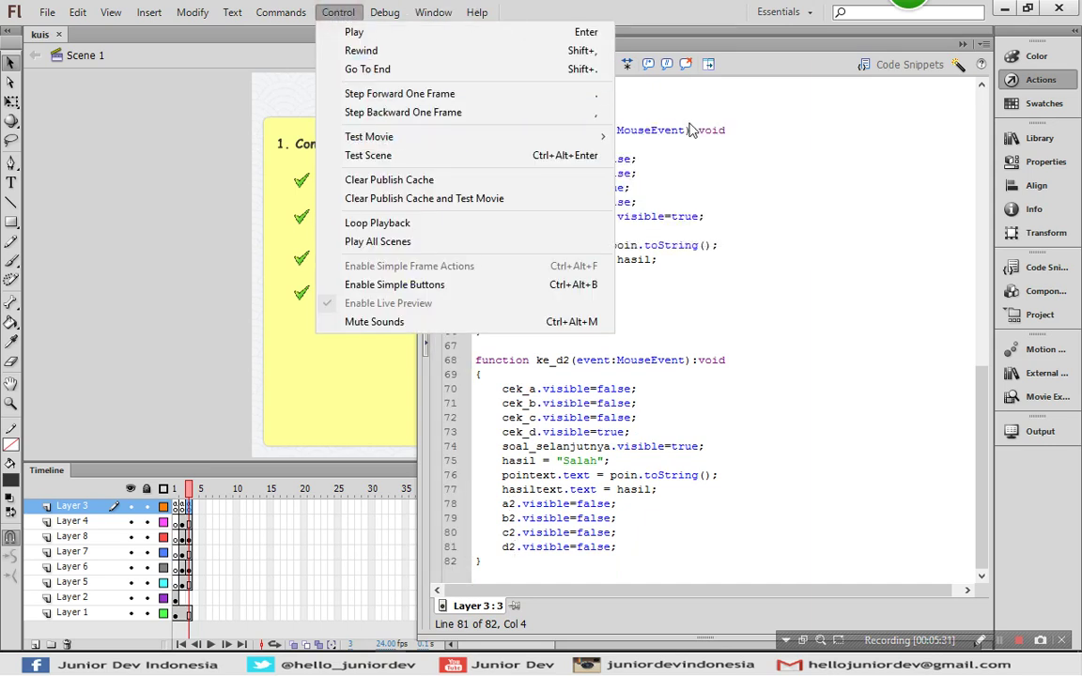
mouse_move(560, 136)
left_click(647, 234)
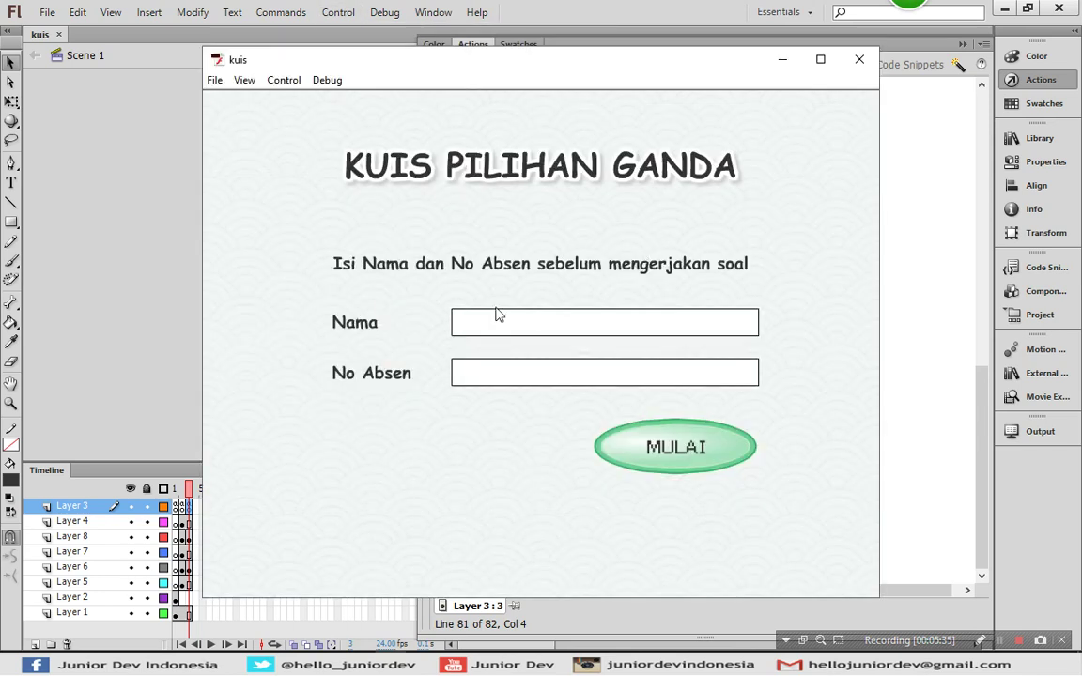
Fill in the student's name and attendance number in the test movie and start the quiz
left_click(497, 321)
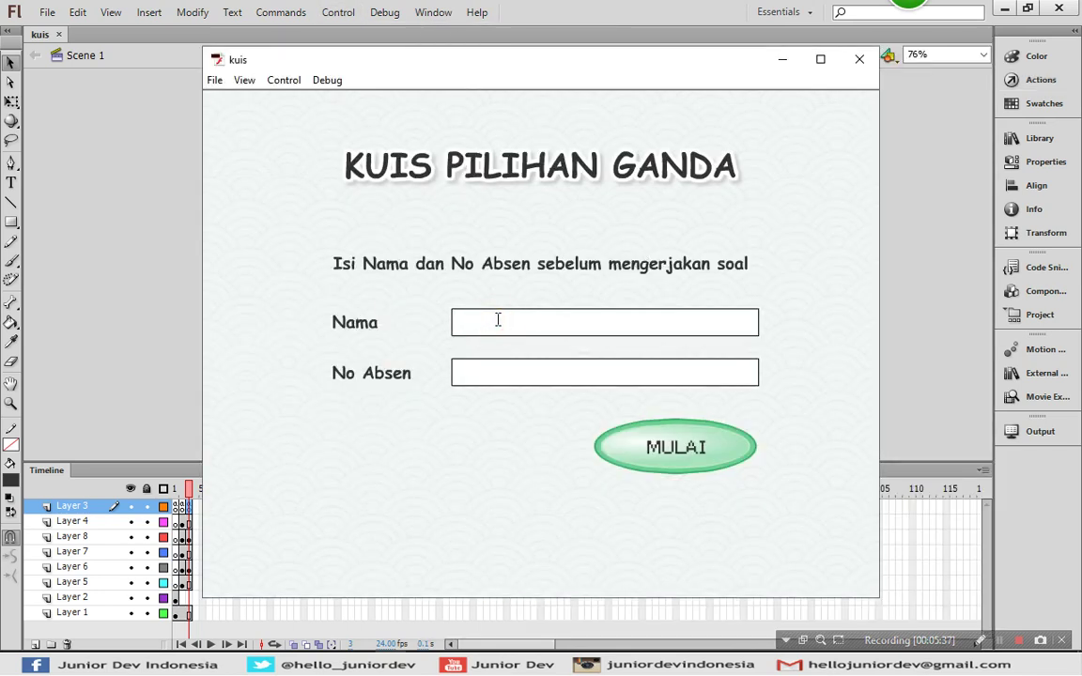
type("Sofyan")
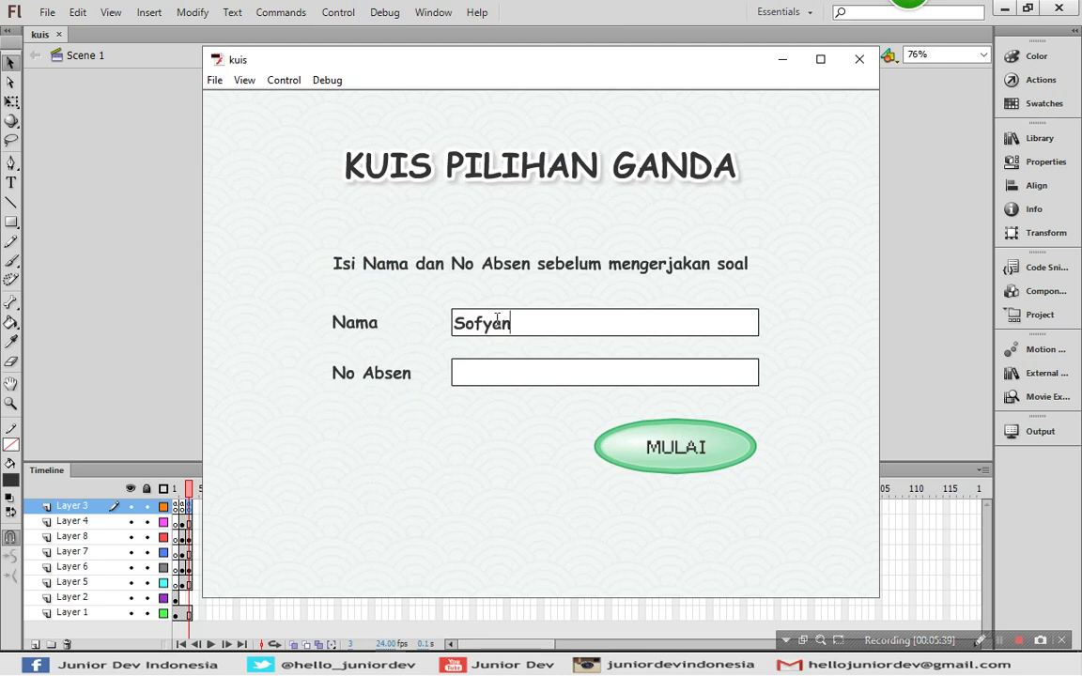
left_click(489, 372)
type("10")
left_click(666, 456)
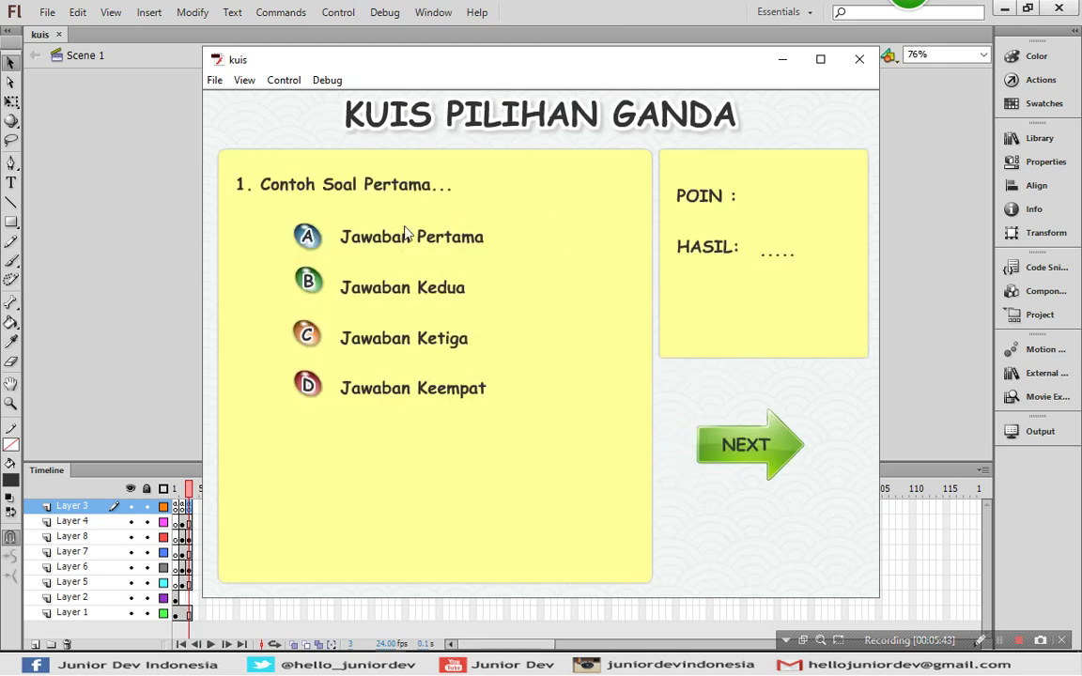
Test the quiz by answering A on the first question and B on the second, and leave the preview
left_click(308, 241)
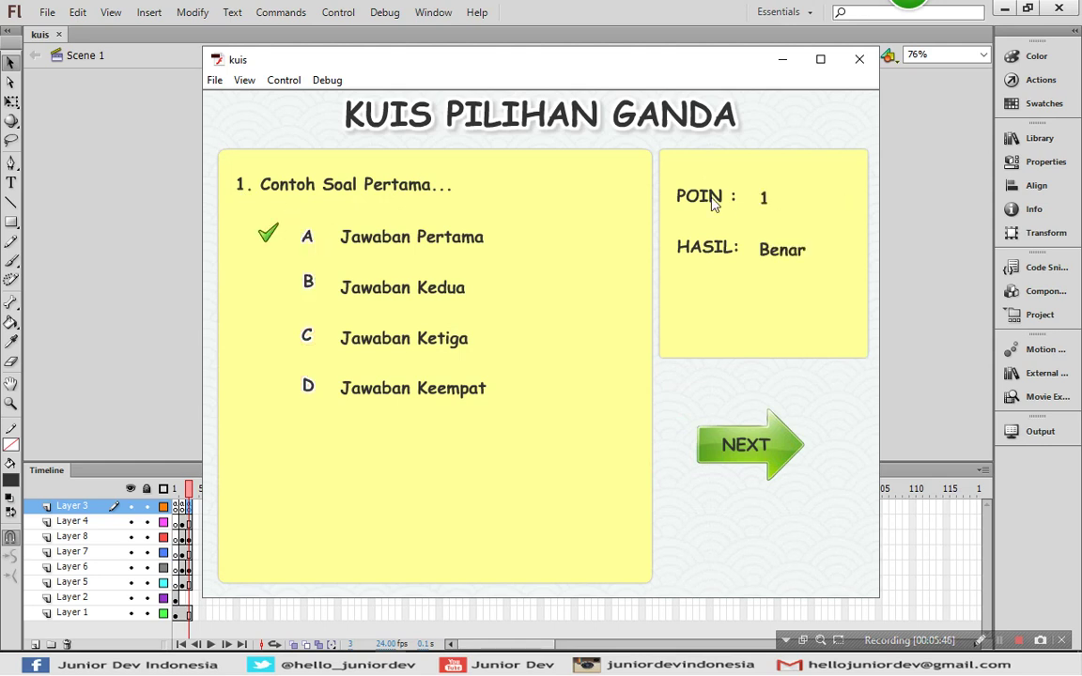
left_click(736, 462)
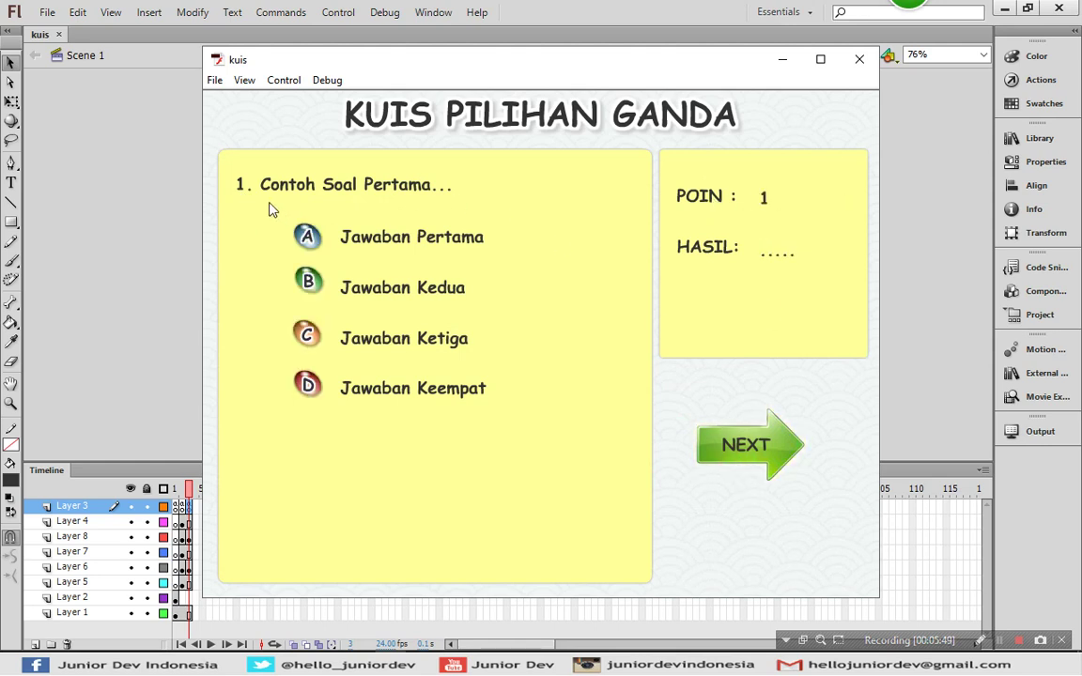
left_click(310, 286)
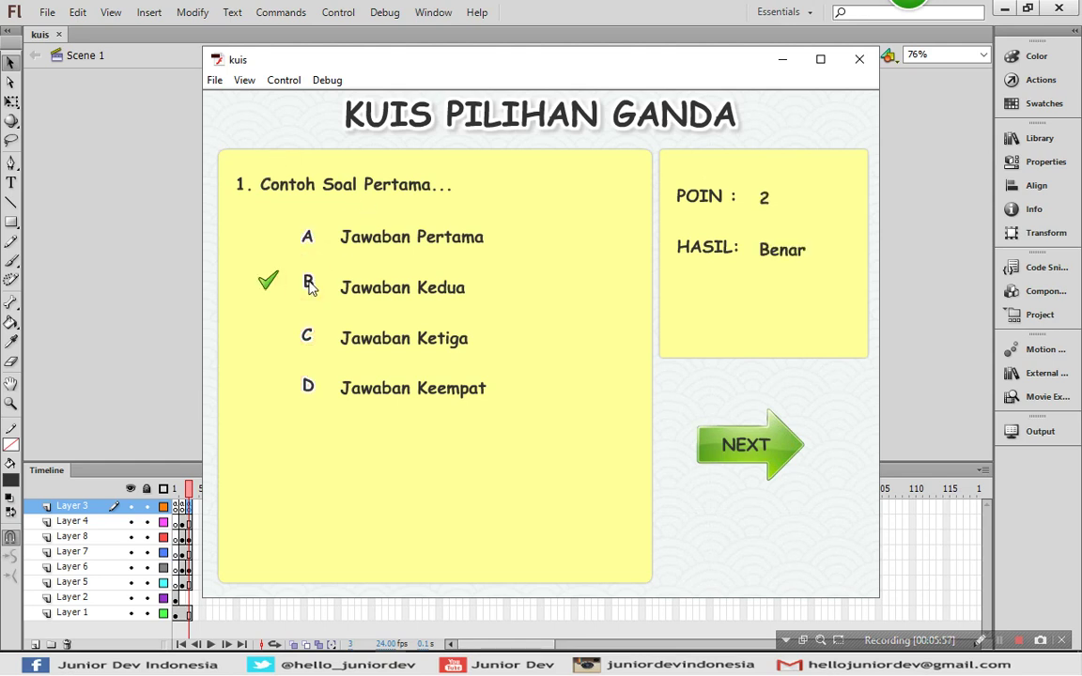
left_click(791, 436)
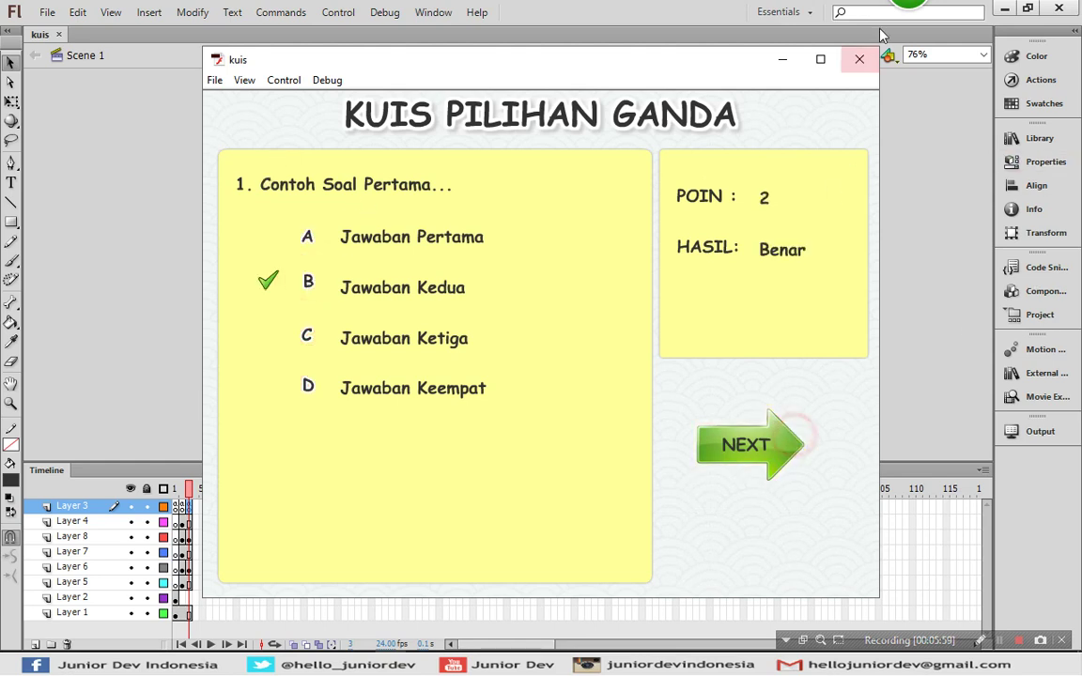
left_click(887, 56)
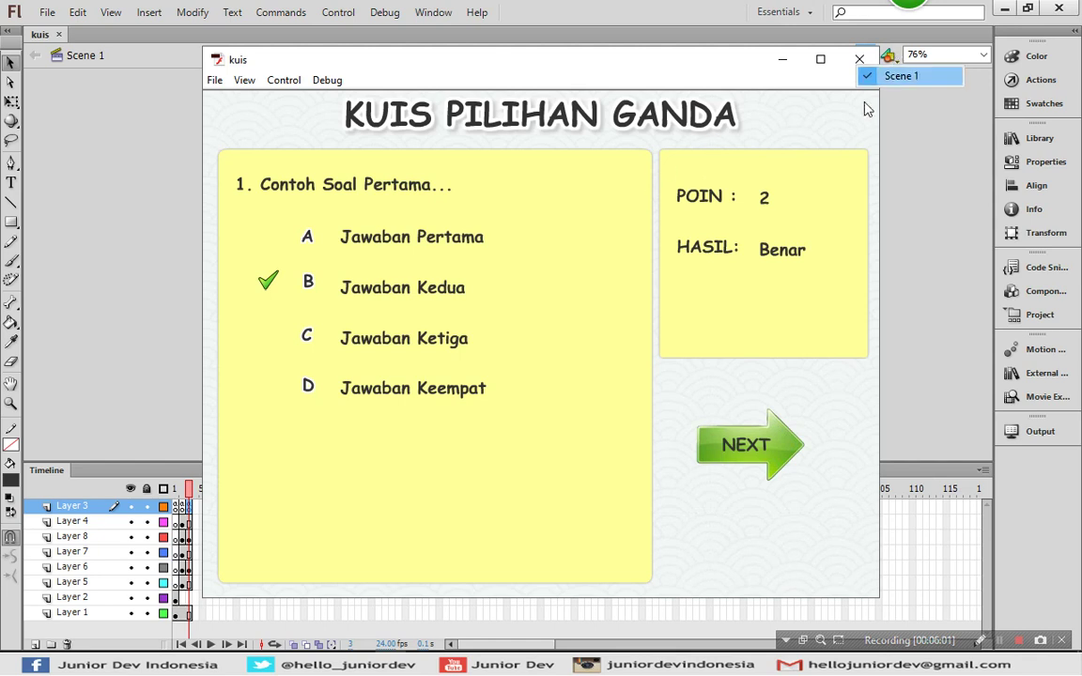
left_click(783, 59)
left_click(110, 639)
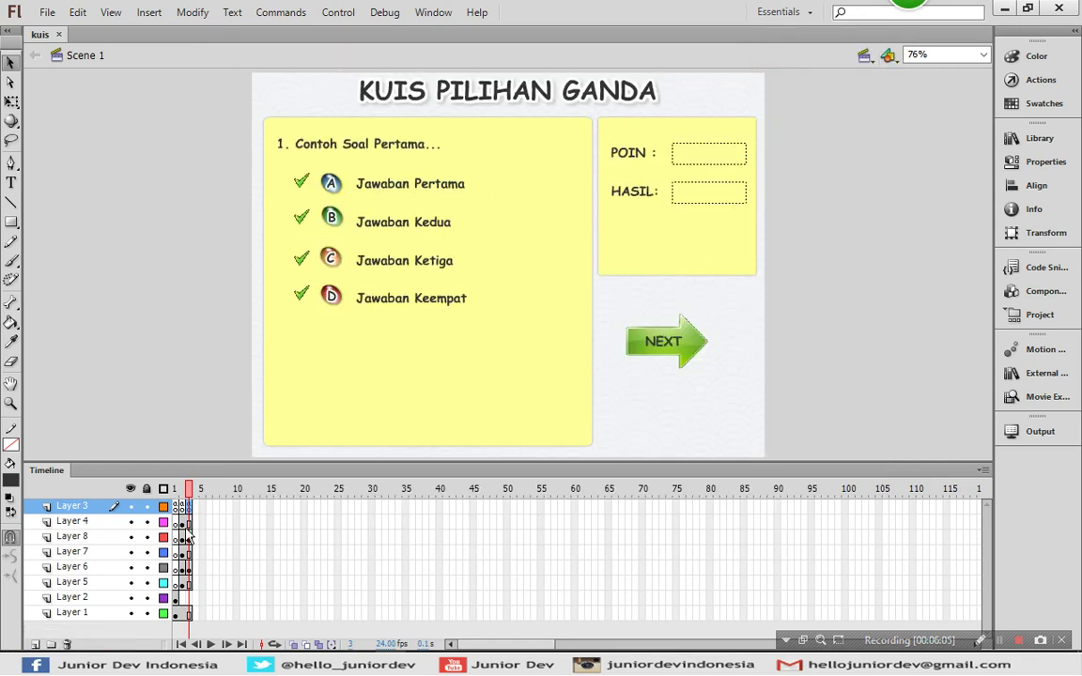
Change the question text on Layer 6's frame 3 to "2. Contoh Soal Kedua..."
left_click_drag(191, 542, 189, 567)
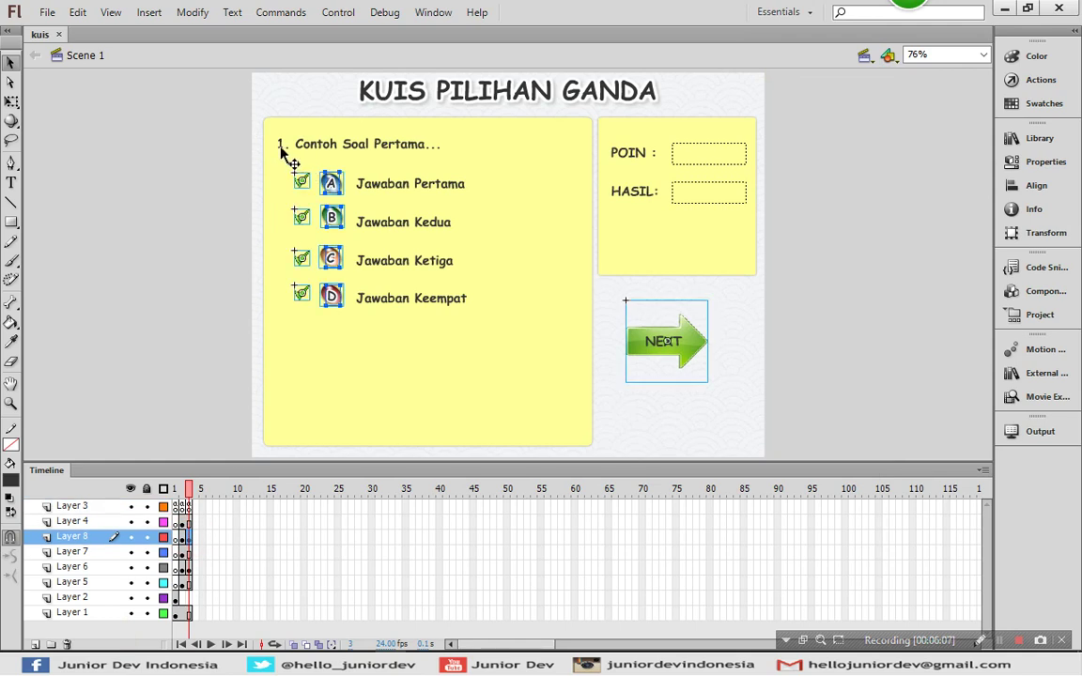
double_click(281, 148)
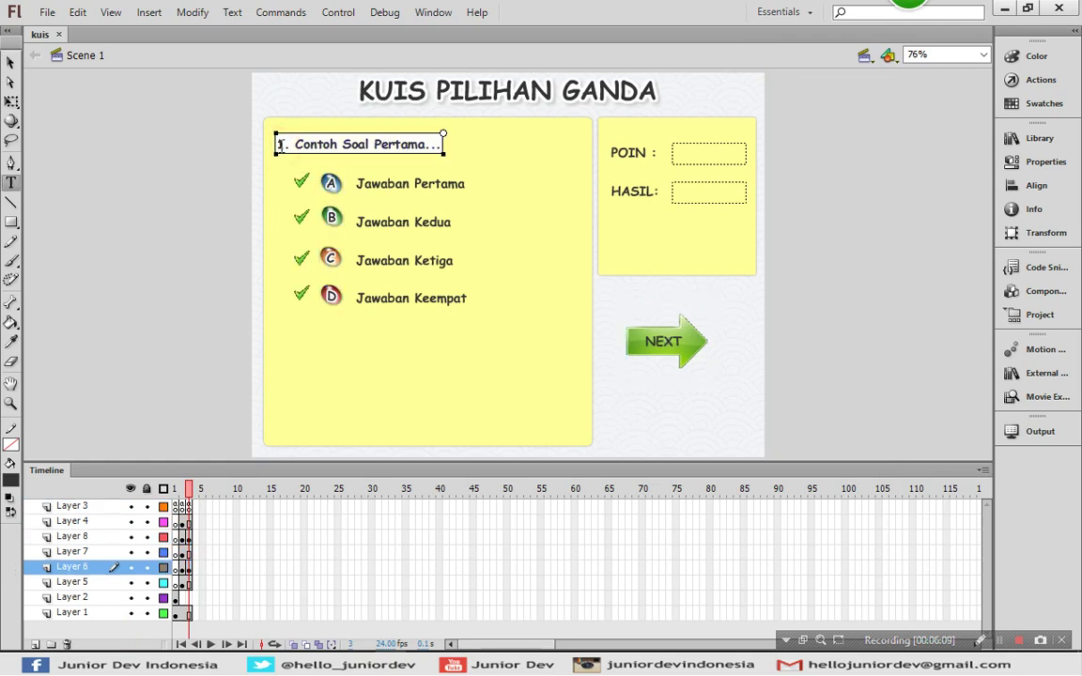
key("shift+Left")
type("2")
key("shift+Right")
key("shift+Right")
key("shift+Right")
key("shift+Right")
key("shift+Right")
type("Kedua")
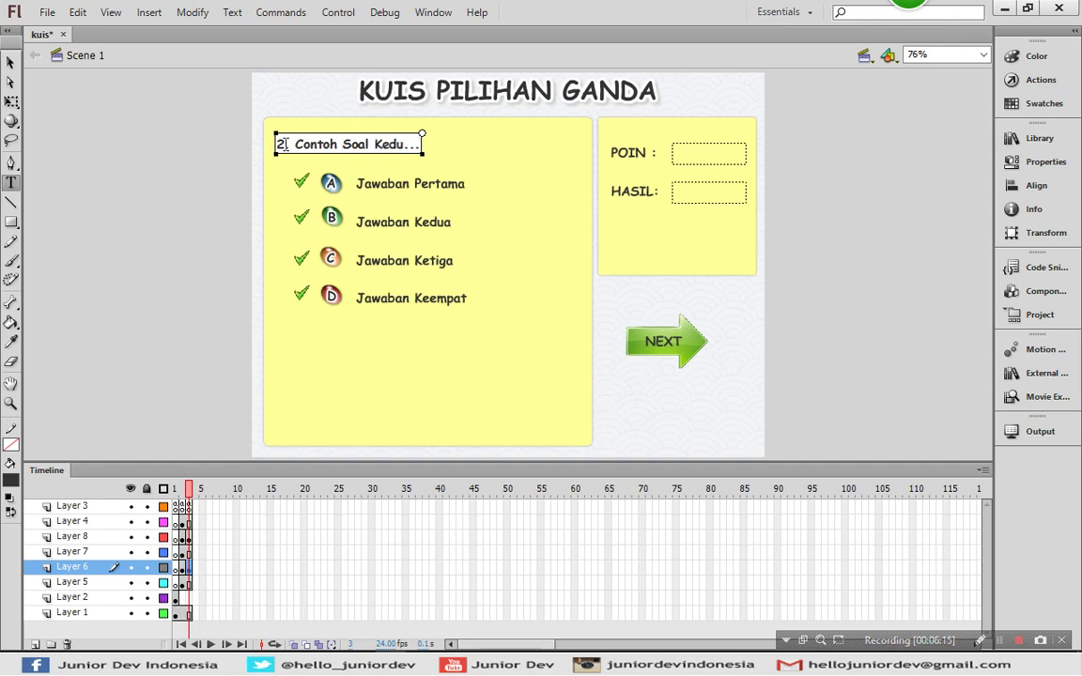
left_click(10, 62)
left_click(83, 167)
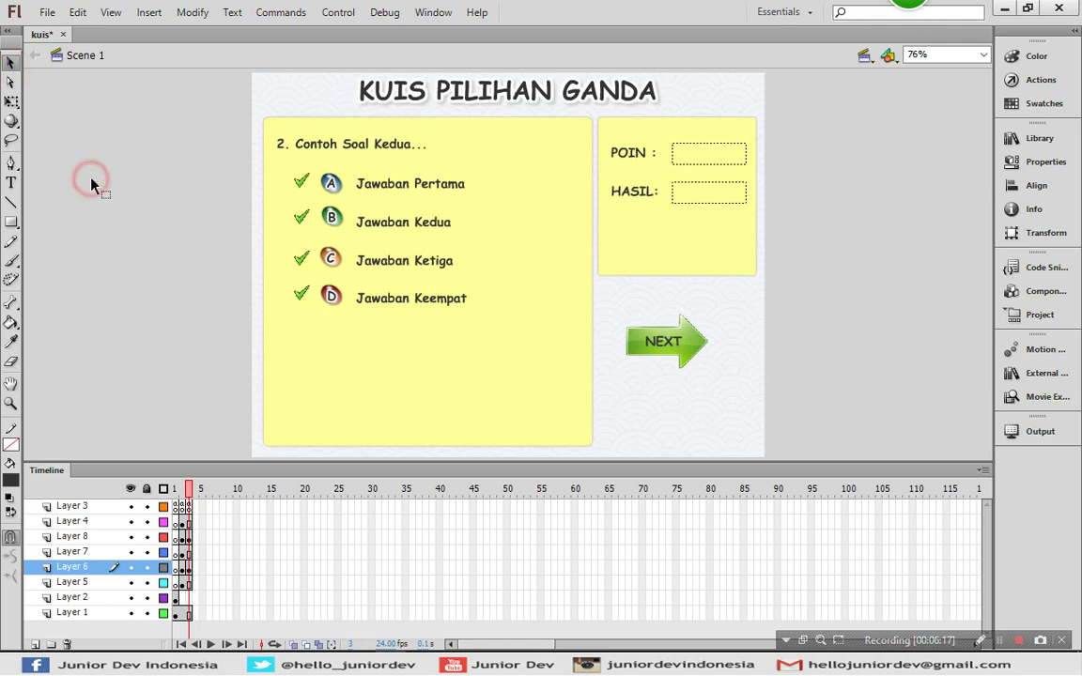
Extend Layer 4 to frame 4 and insert a keyframe at frame 4 of Layer 8
left_click(195, 522)
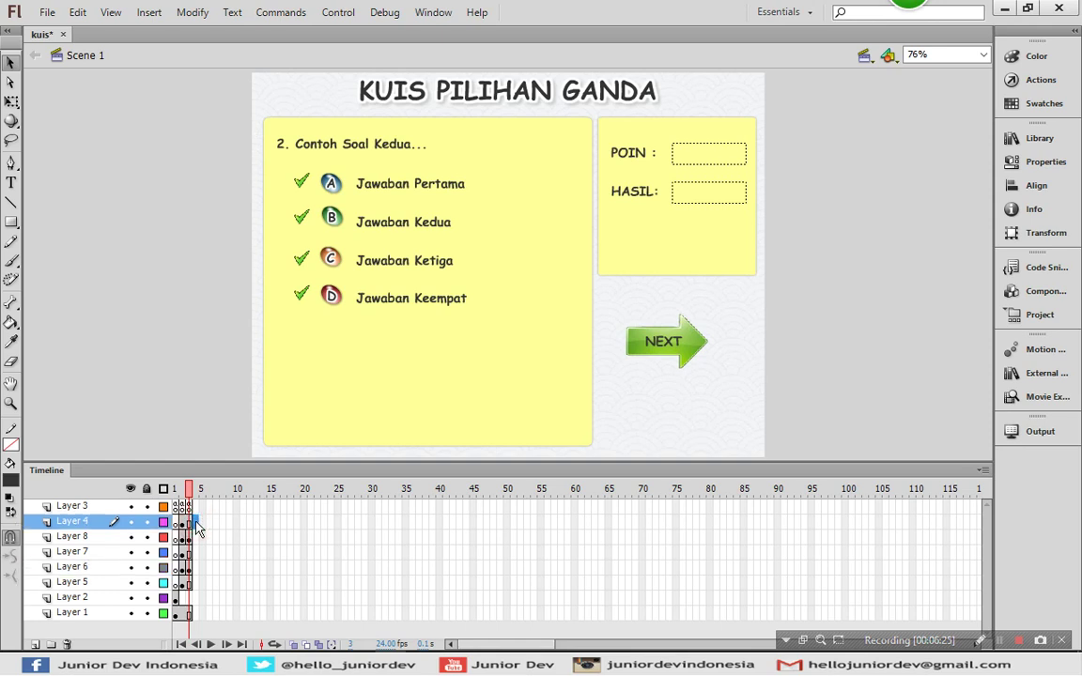
right_click(197, 528)
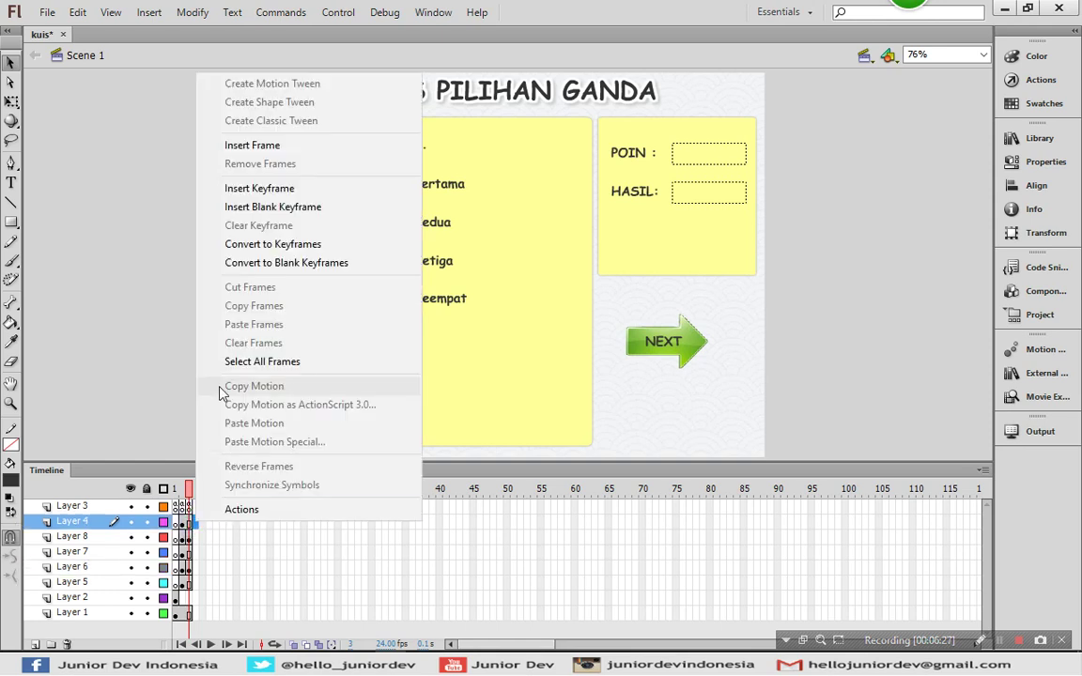
left_click(269, 146)
left_click(181, 488)
left_click(191, 539)
left_click(193, 539)
right_click(194, 538)
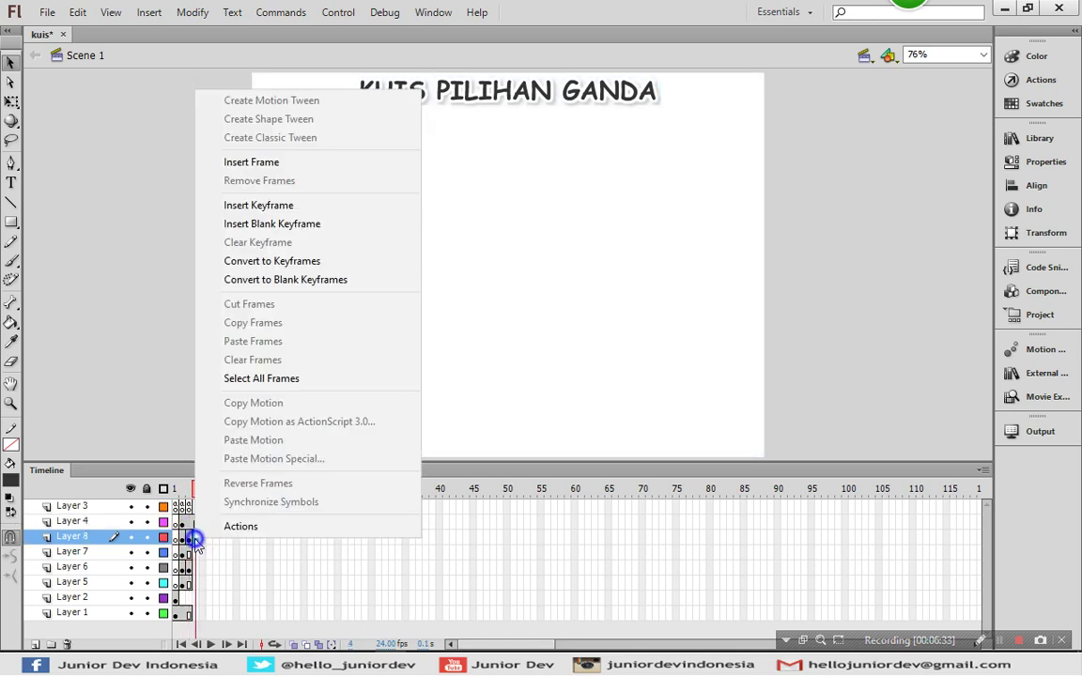
left_click(259, 204)
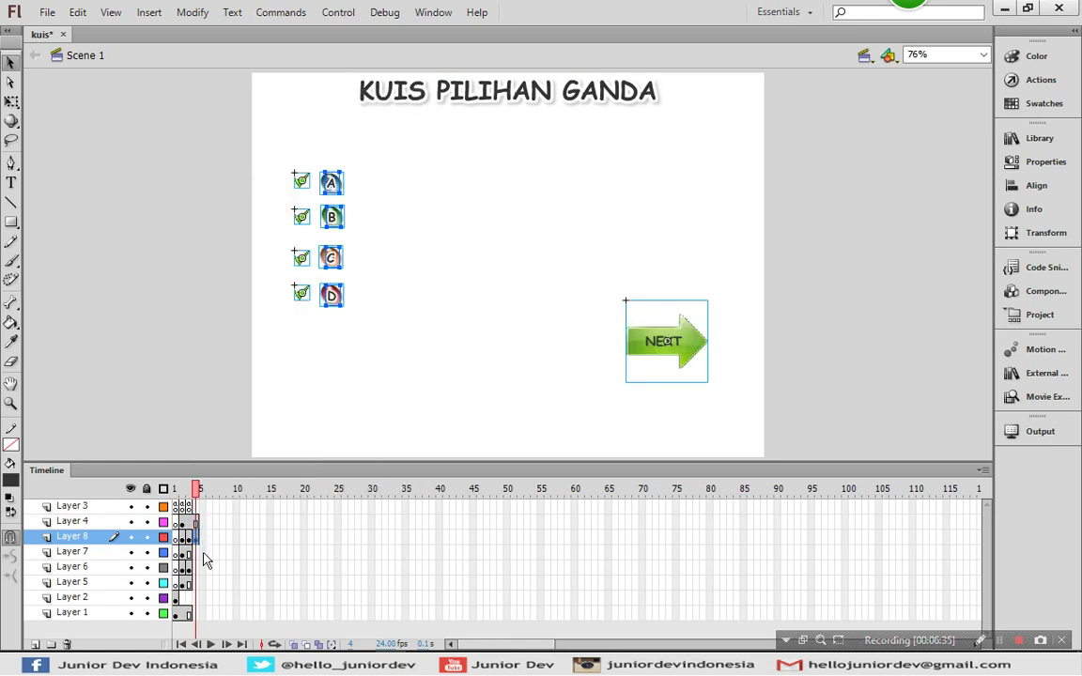
Extend Layers 7, 5 and 1 to frame 4 and insert a keyframe at frame 4 of Layer 6
left_click(196, 553)
left_click(197, 554)
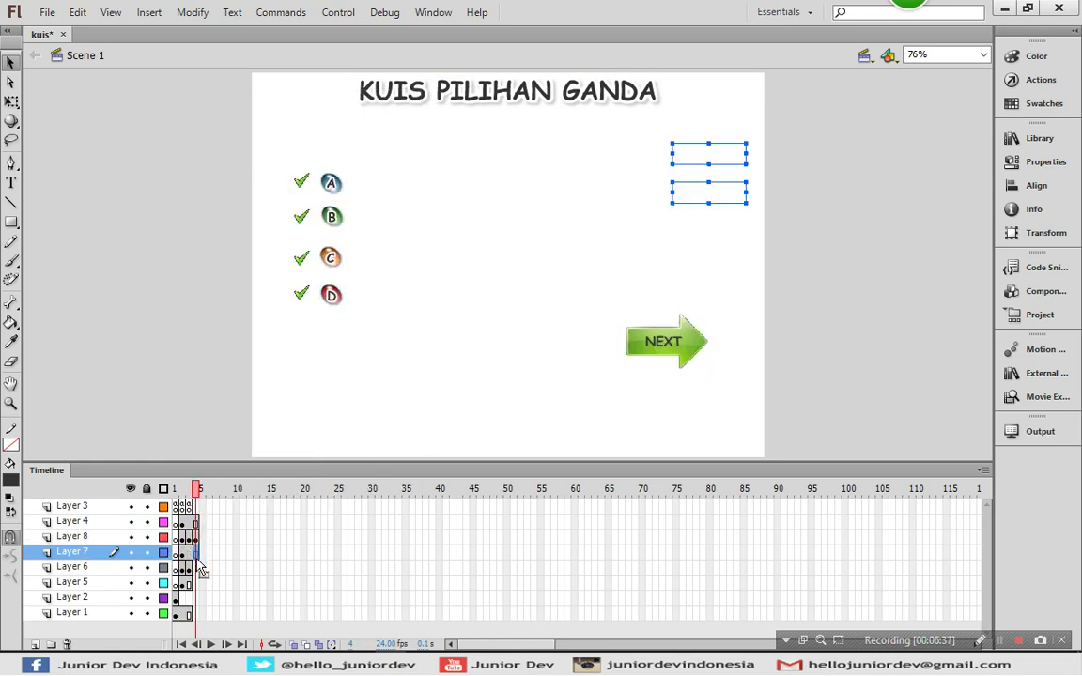
left_click(197, 568)
key("F6")
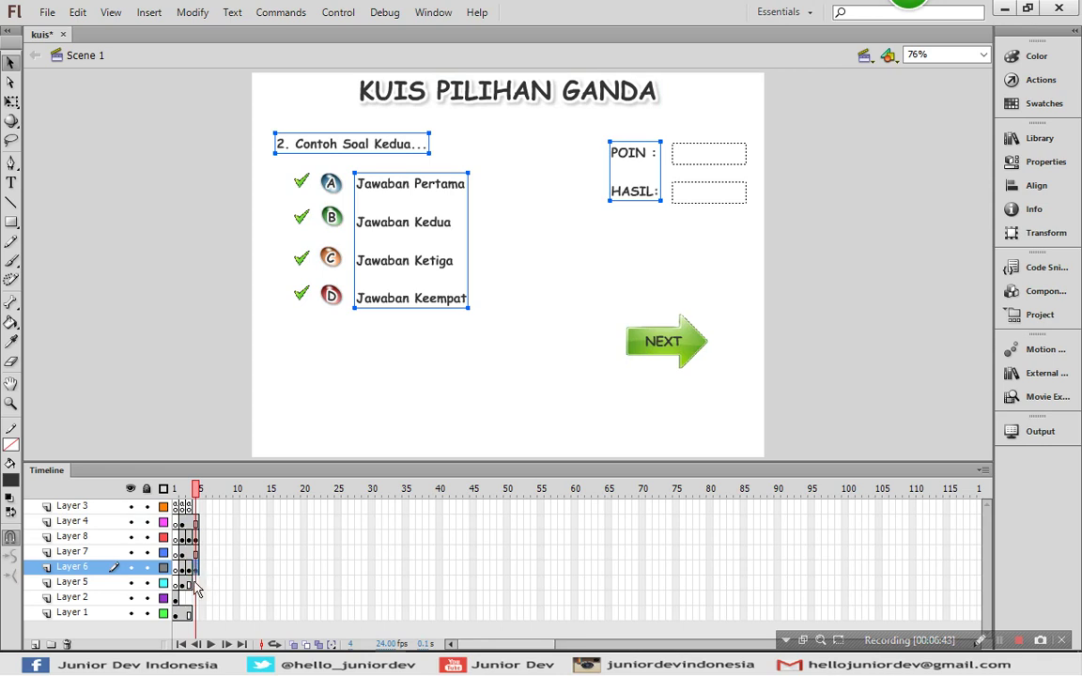
left_click(196, 584)
right_click(195, 614)
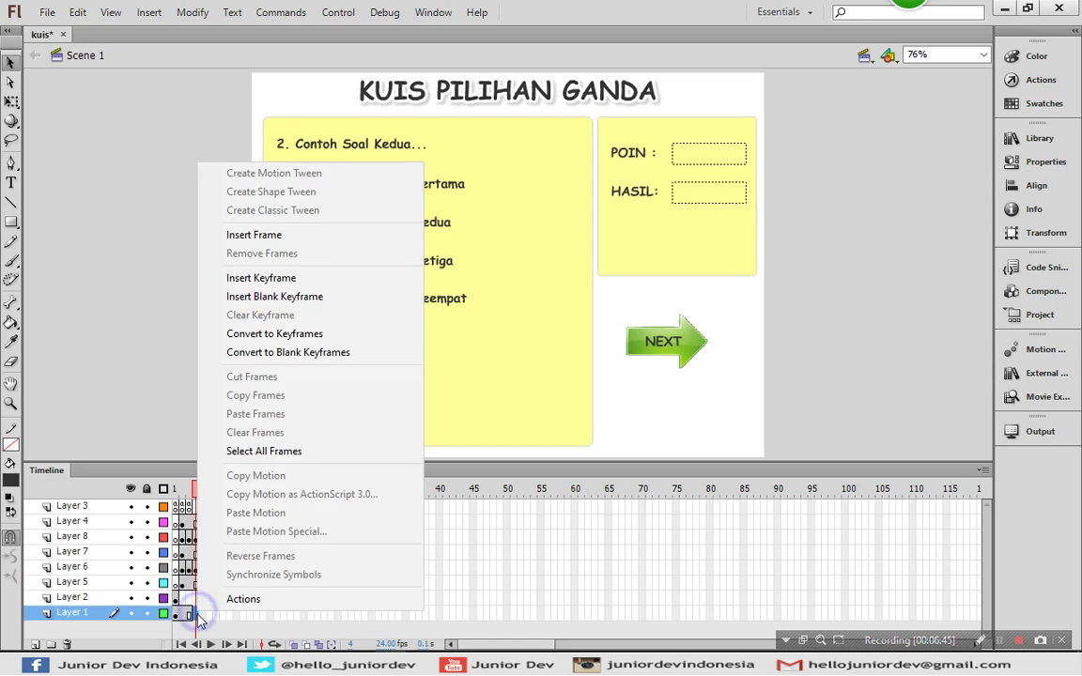
left_click(201, 621)
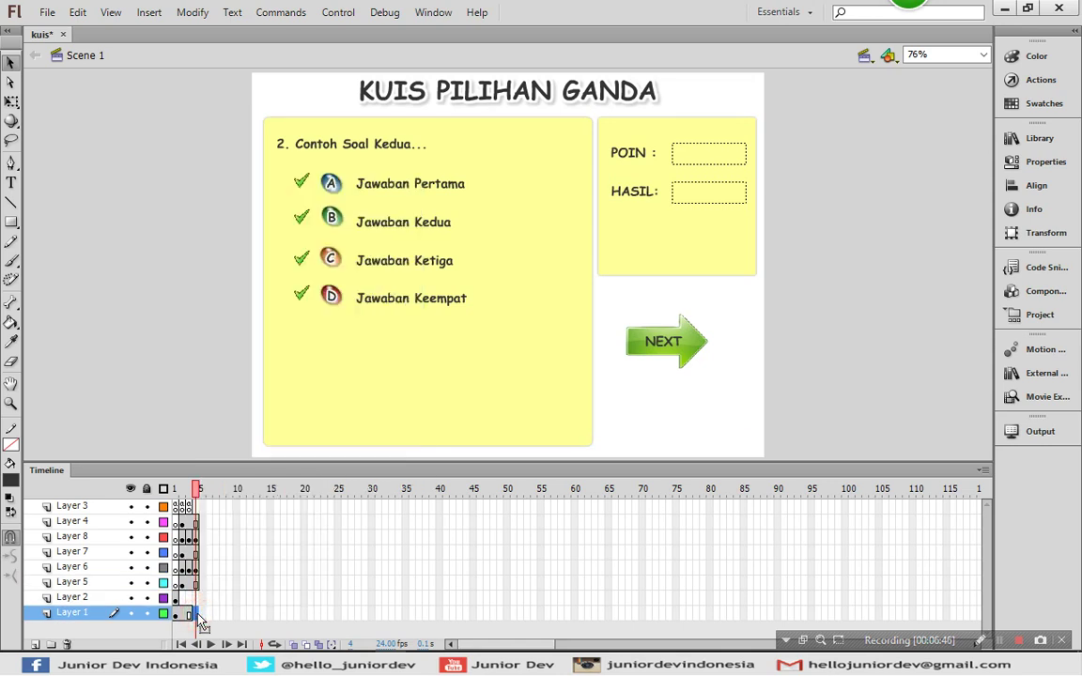
Copy the entire script from frame 3 of Layer 3
left_click(189, 507)
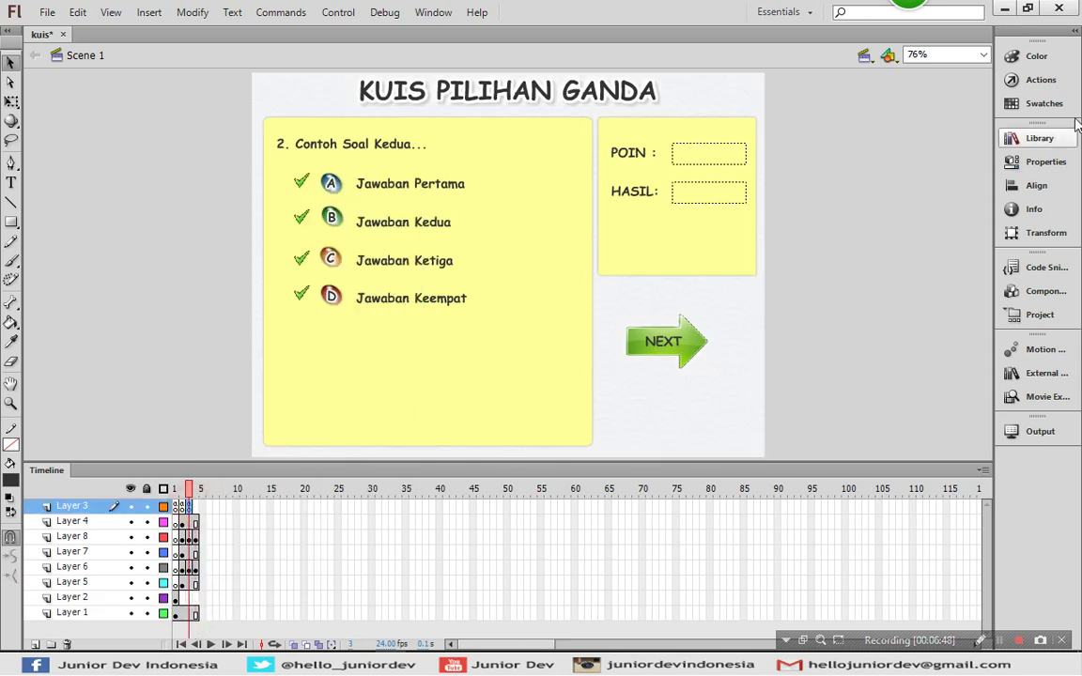
left_click(1040, 82)
scroll(819, 135, "up", 15)
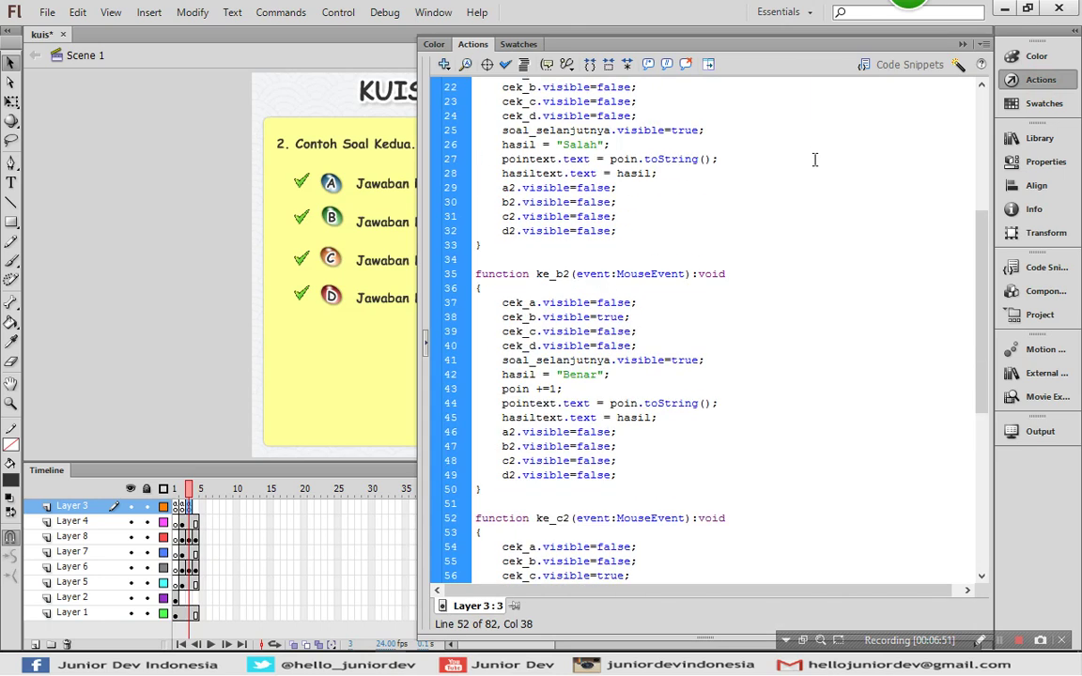
left_click(721, 170)
key("ctrl+a")
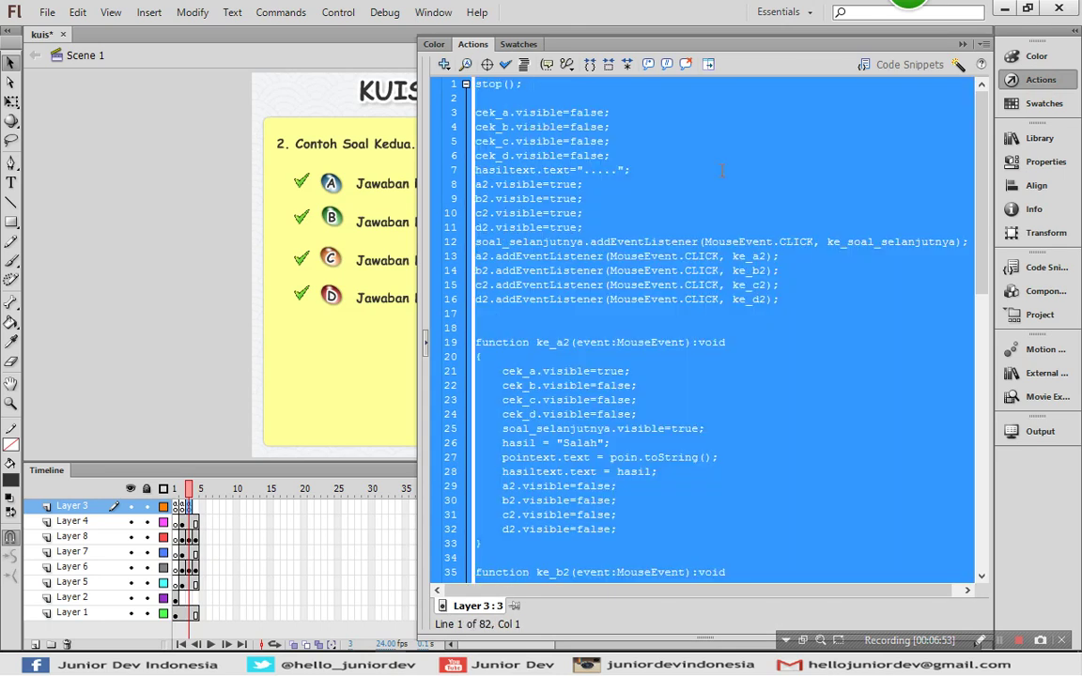
left_click(1016, 79)
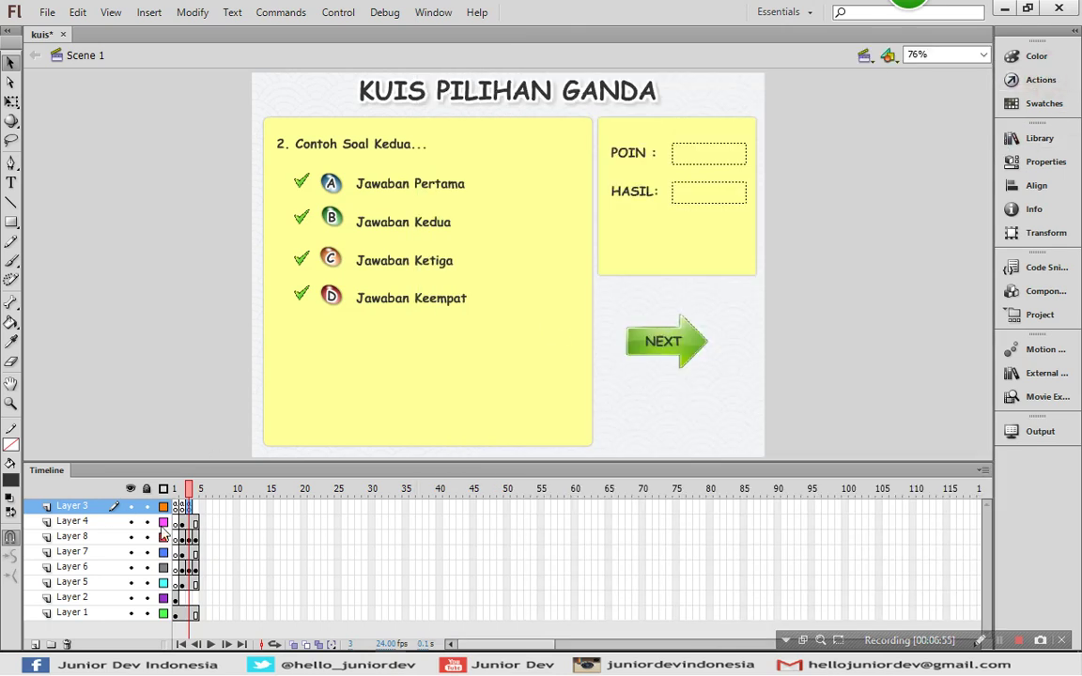
Insert a blank keyframe at frame 4 of Layer 3 and paste the copied script into it
left_click(192, 507)
key("F7")
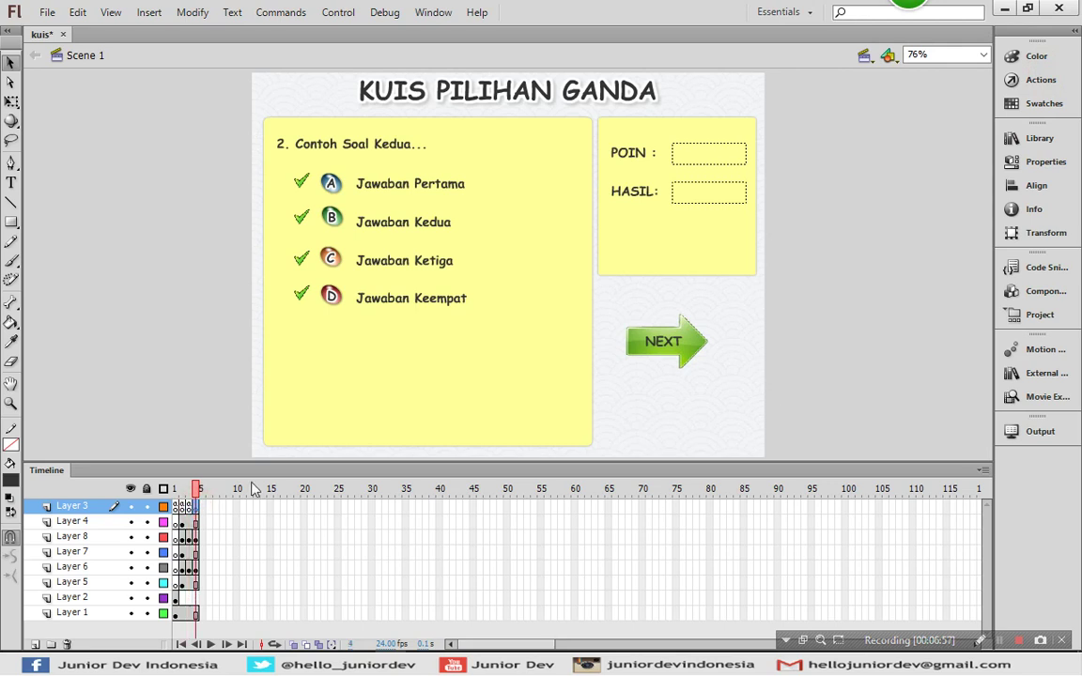
left_click(1014, 79)
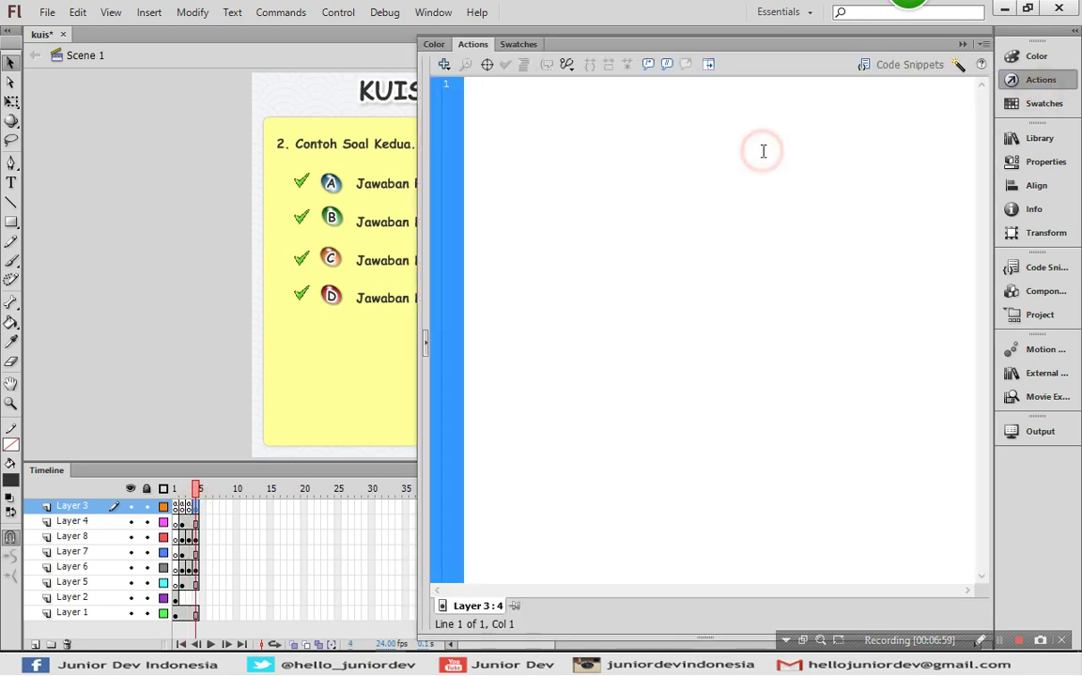
key("ctrl+v")
scroll(588, 218, "up", 18)
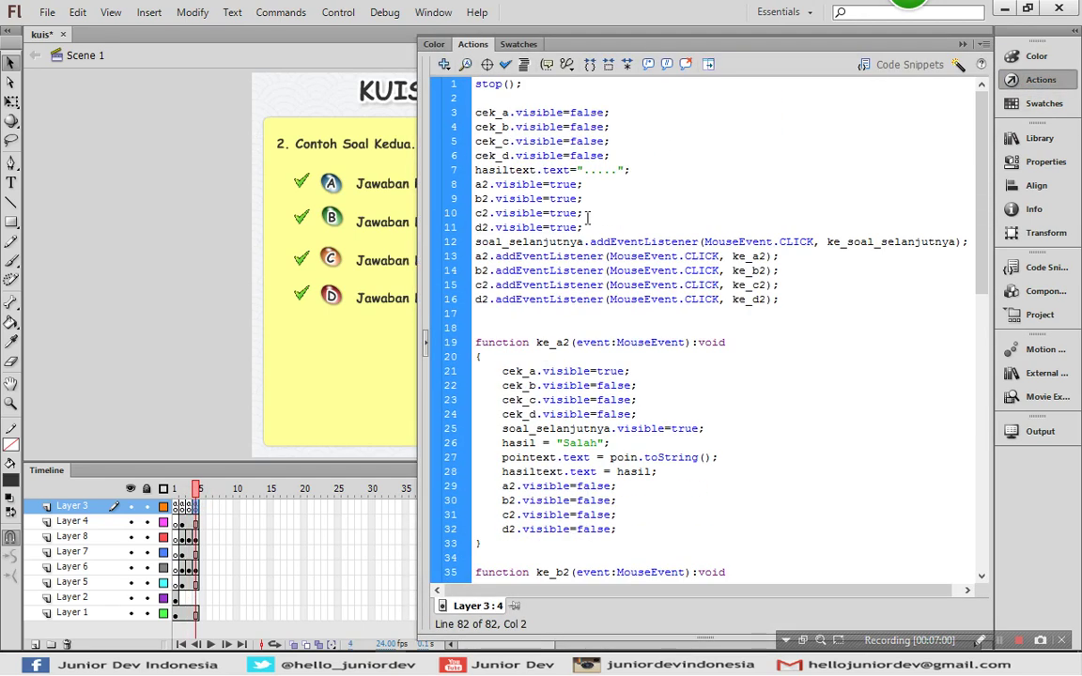
Change the button names in the four visible=true lines to a3, b3, c3 and d3
left_click(493, 185)
key("BackSpace")
type("3")
key("Down")
key("BackSpace")
type("3")
key("Down")
key("BackSpace")
type("3")
key("Down")
key("shift+Left")
type("3")
Change the button names that start the four answer listener lines to a3, b3, c3 and d3
left_click(487, 255)
key("BackSpace")
type("3")
key("Down")
key("shift+Left")
type("3")
key("Down")
key("BackSpace")
type("3")
Set the handlers called by the four answer listeners to ke_a3, ke_b3, ke_c3 and ke_d3
left_click(768, 255)
key("BackSpace")
type("3")
key("Down")
key("shift+Left")
type("3")
key("Down")
key("shift+Left")
type("3")
key("Down")
key("shift+Left")
type("3")
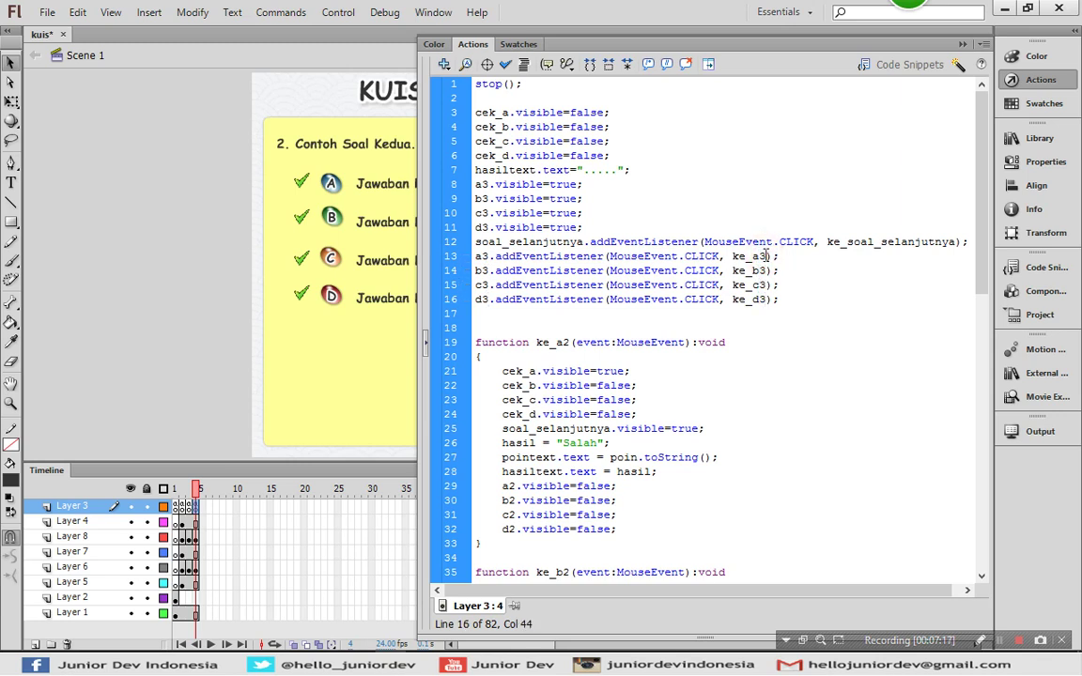
Rename the first two answer functions as ke_a3 and ke_b3
left_click(564, 342)
key("Down")
key("Down")
key("Down")
key("Down")
key("Down")
key("Up")
key("Right")
key("Right")
key("Delete")
type("3")
key("Down")
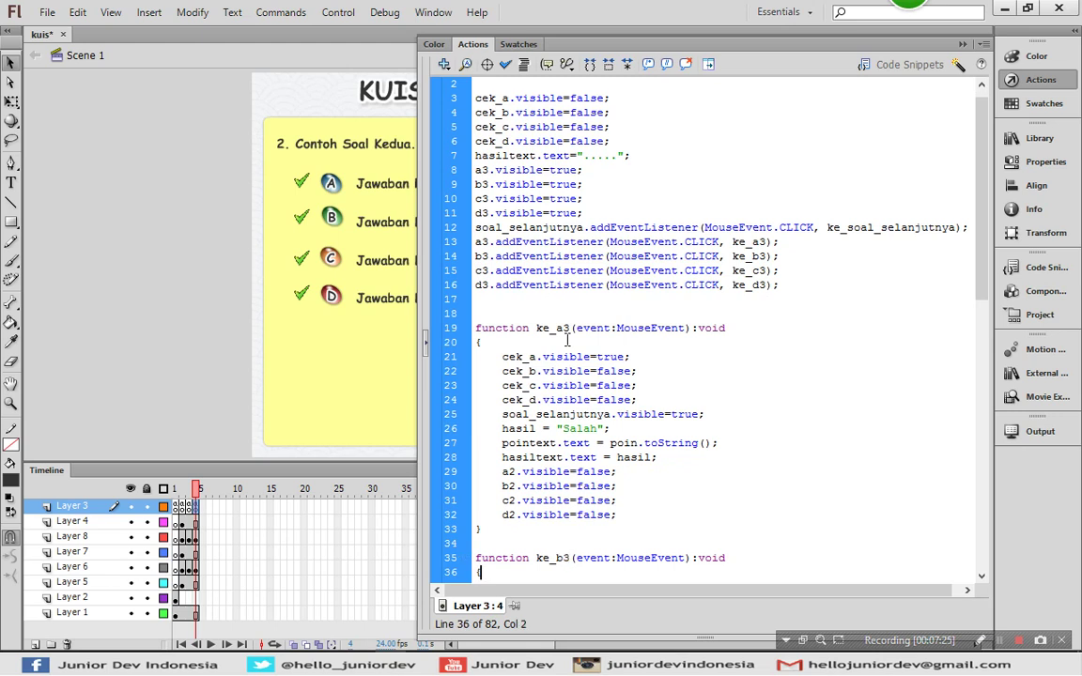
Rename the third answer function as ke_c3
key("Down")
key("Down")
key("Down")
key("Down")
key("Down")
key("Down")
key("Down")
key("Down")
key("Down")
key("Down")
key("Down")
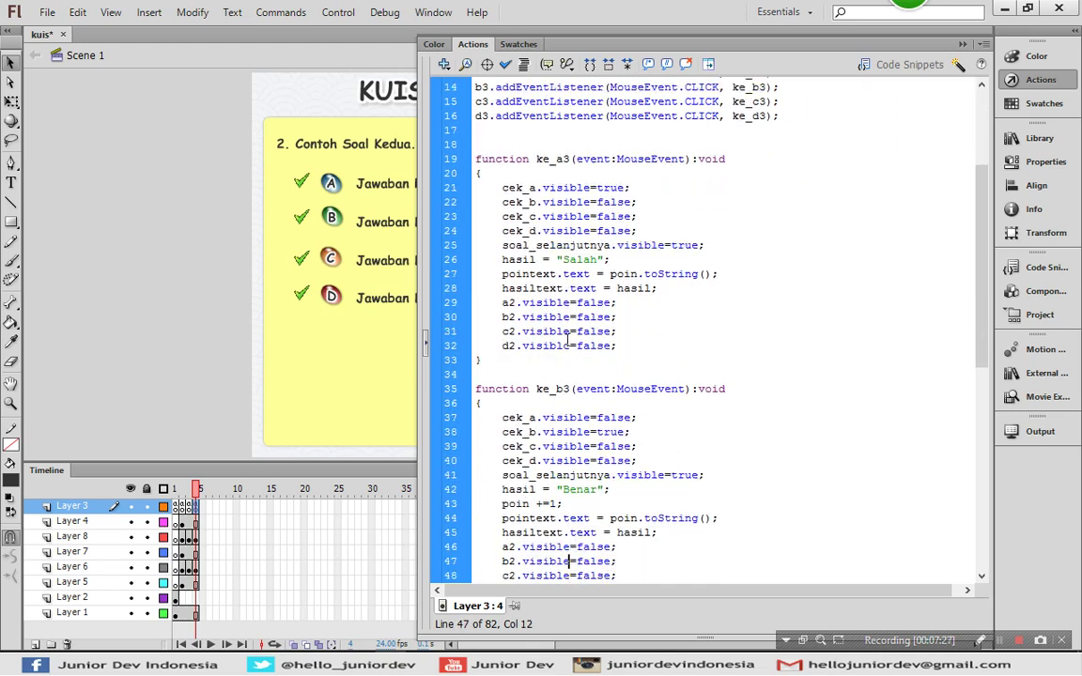
key("Down")
key("Down")
key("Down")
key("Down")
key("Down")
key("BackSpace")
type("3")
Rename the fourth answer function as ke_d3
key("Down")
key("Down")
key("Down")
key("Down")
key("Down")
key("Down")
key("Down")
key("Down")
key("Down")
key("Down")
key("Down")
key("Down")
key("Down")
key("Down")
key("Down")
key("Down")
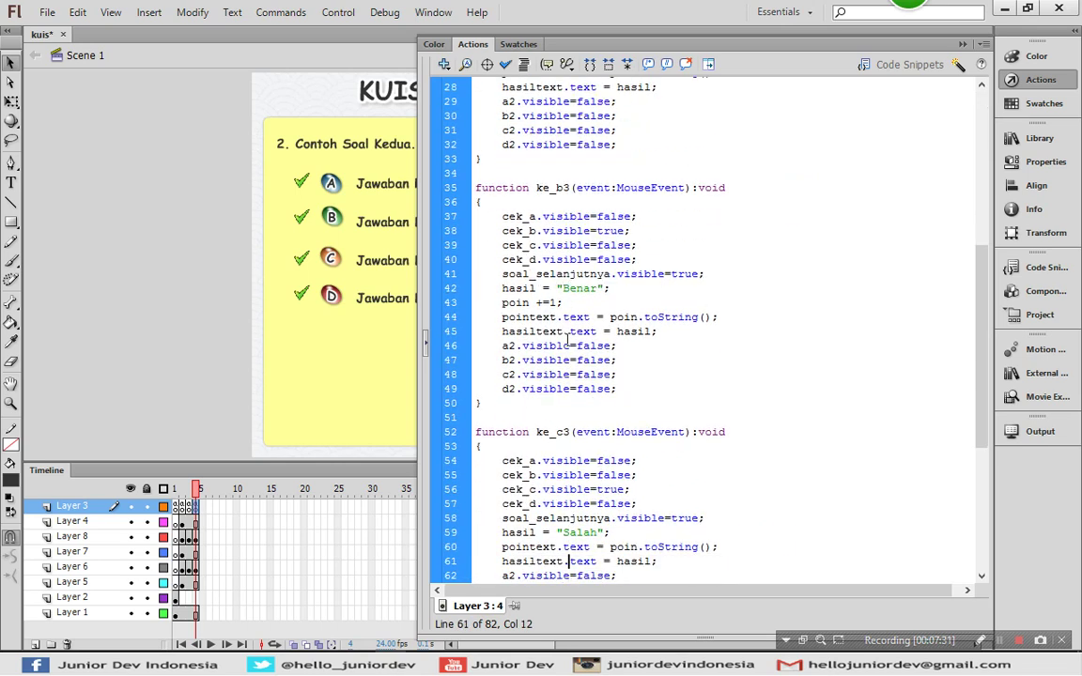
scroll(567, 339, "down", 1)
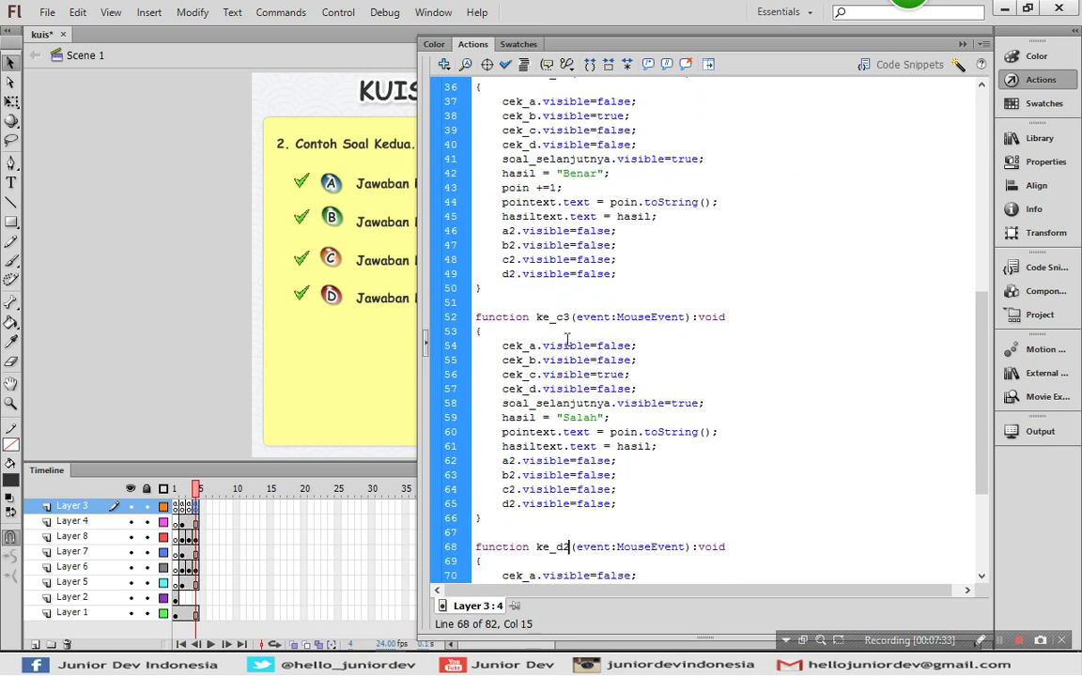
key("BackSpace")
type("3")
Change the names of the hidden buttons at the end of function ke_b3 to a3, b3, c3 and d3
key("Down")
key("Down")
key("Down")
key("Down")
key("Down")
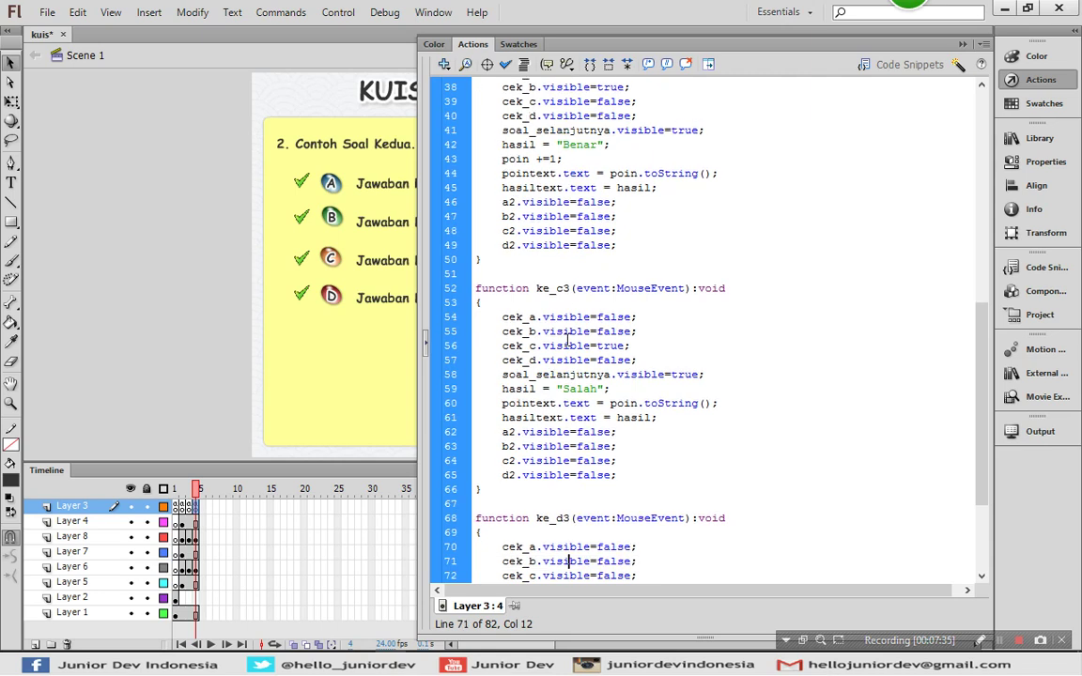
scroll(567, 338, "up", 11)
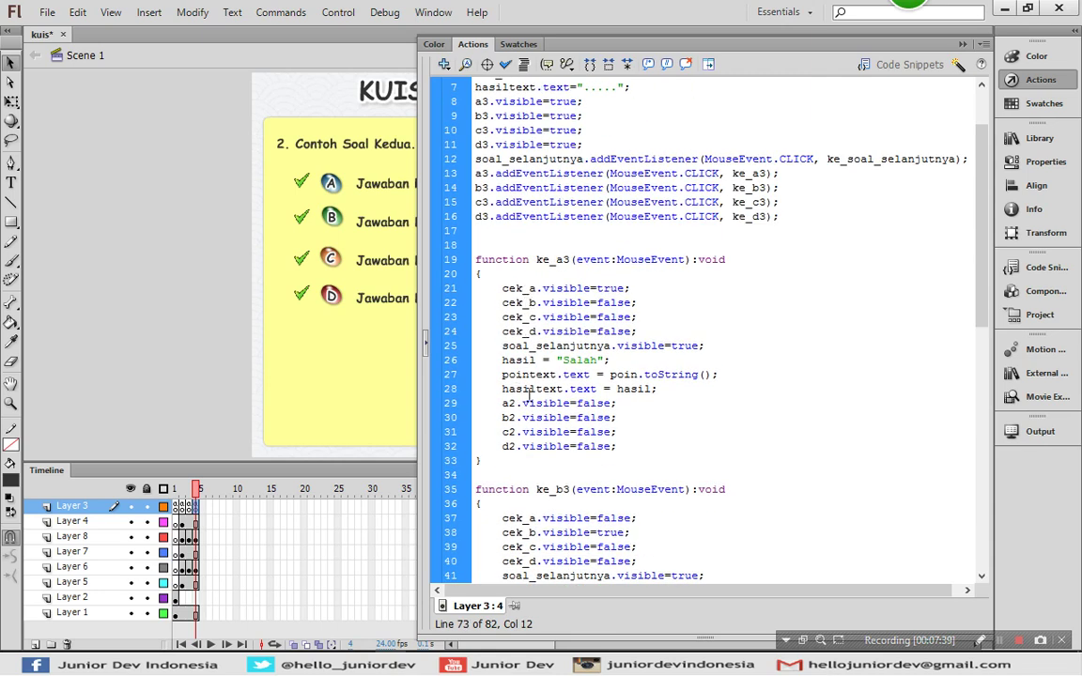
scroll(529, 395, "down", 4)
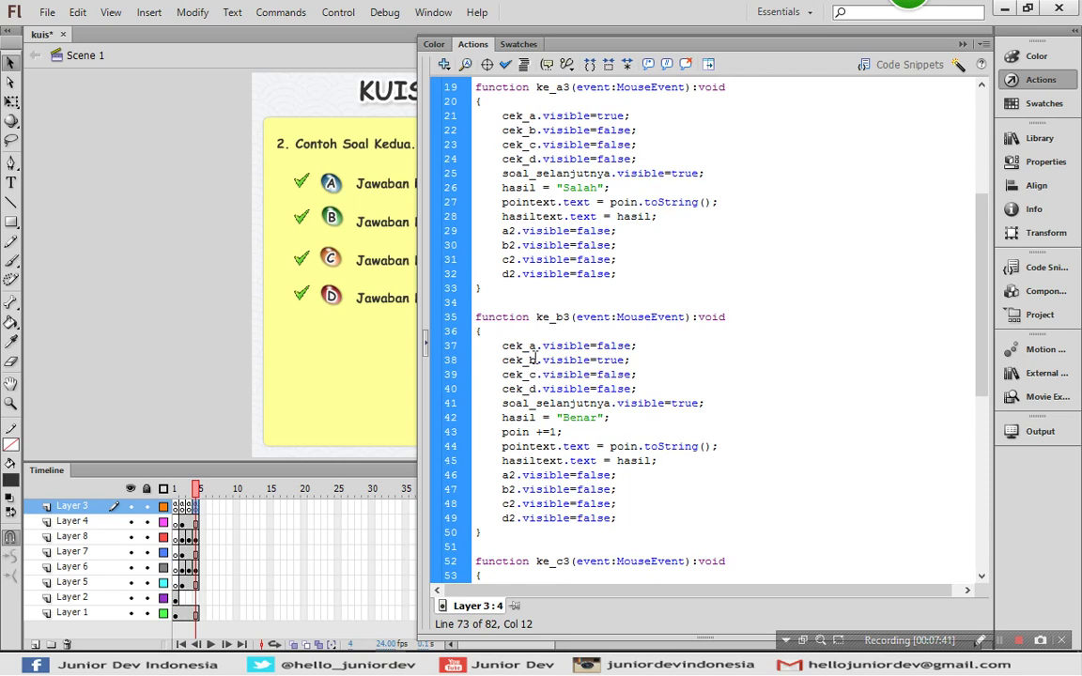
left_click(515, 476)
key("shift+Left")
left_click(516, 475)
key("BackSpace")
type("3")
key("Down")
key("BackSpace")
type("3")
key("Down")
type("3")
key("Down")
key("BackSpace")
type("3")
left_click(602, 434)
Set the instance names of answer buttons A and B on frame 4 to a3 and b3
left_click(354, 192)
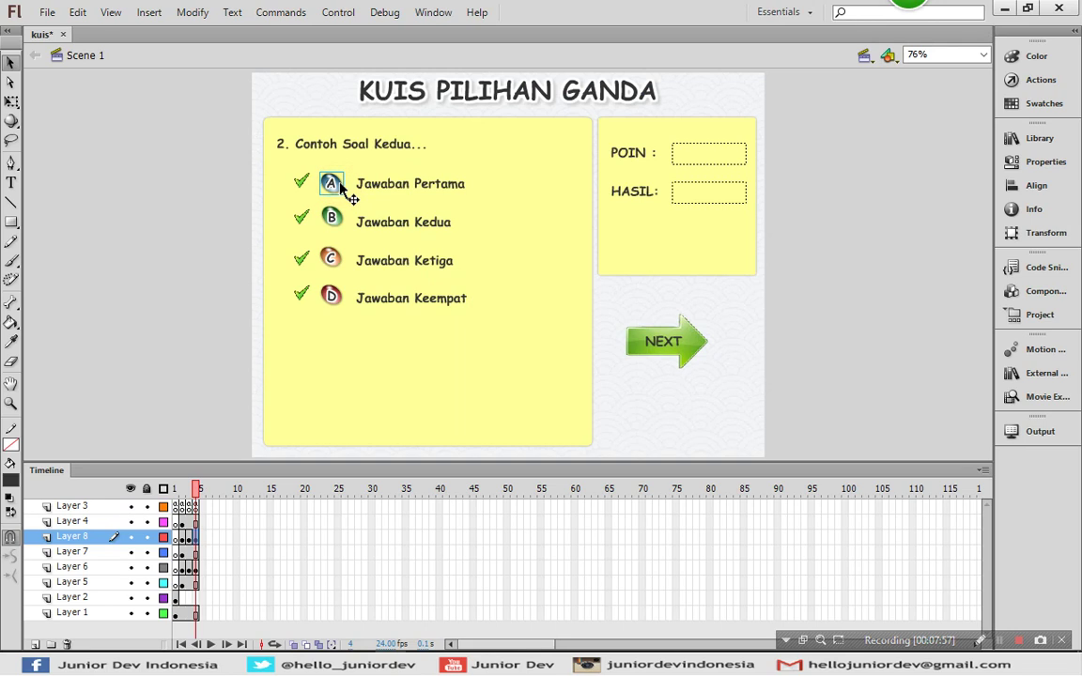
left_click(1044, 161)
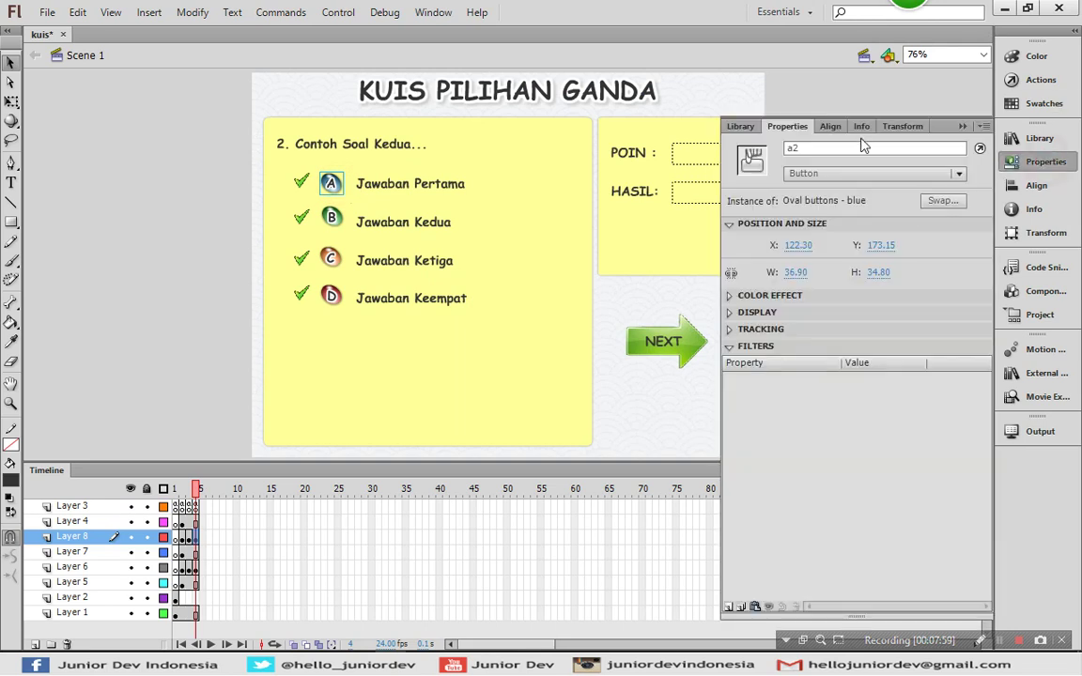
left_click(816, 147)
key("BackSpace")
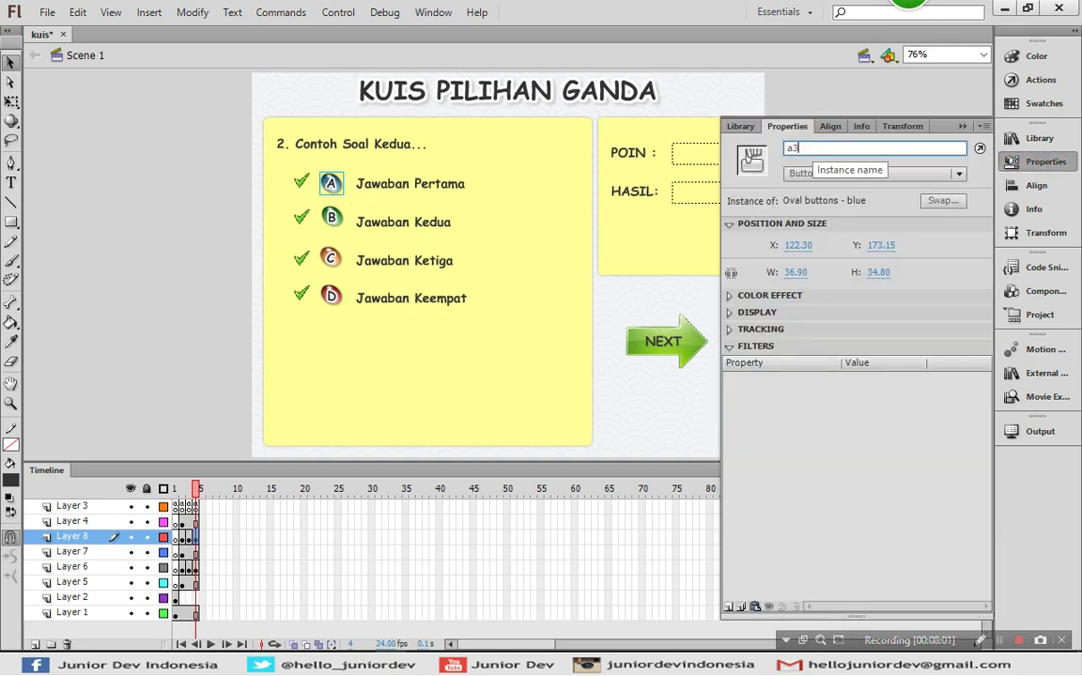
left_click(336, 225)
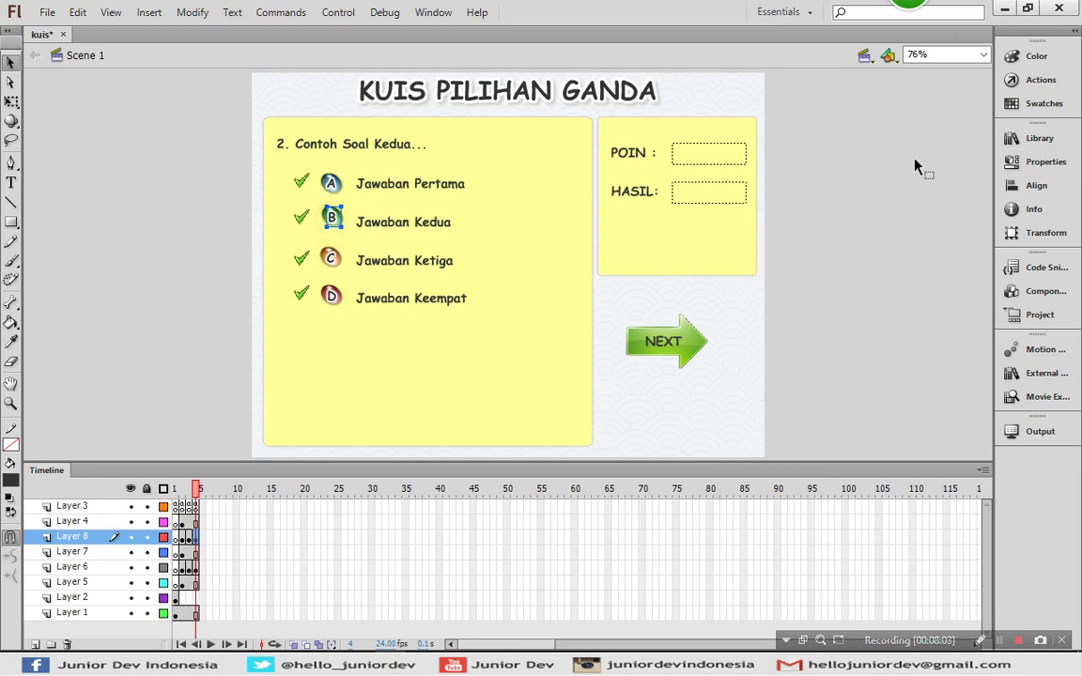
left_click(328, 218)
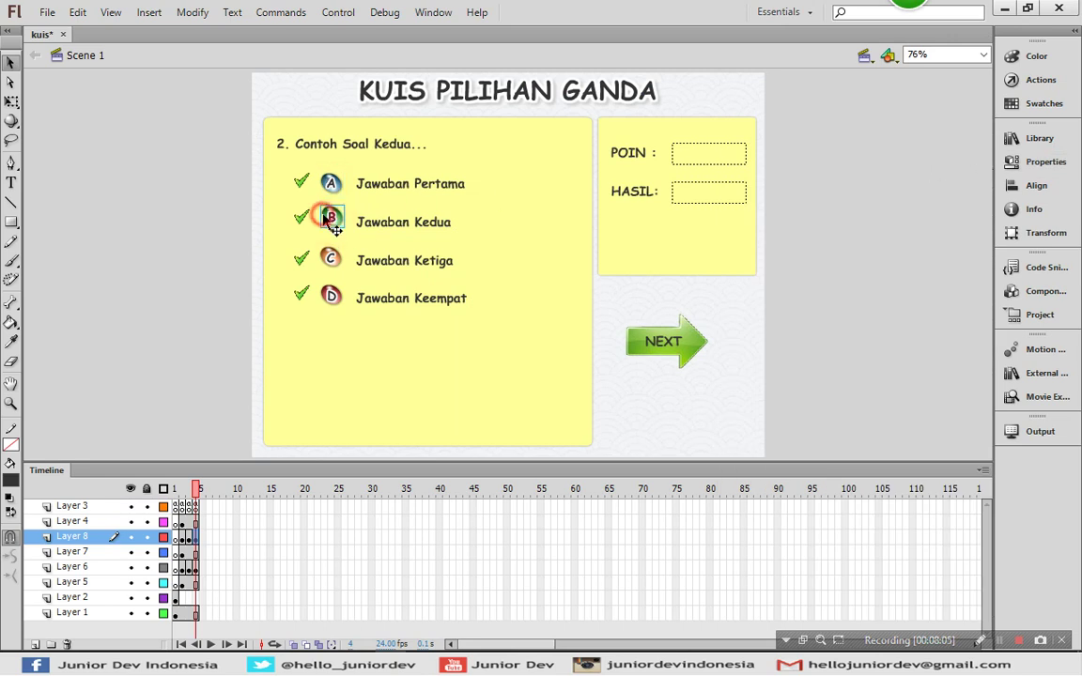
left_click(1042, 161)
left_click(829, 153)
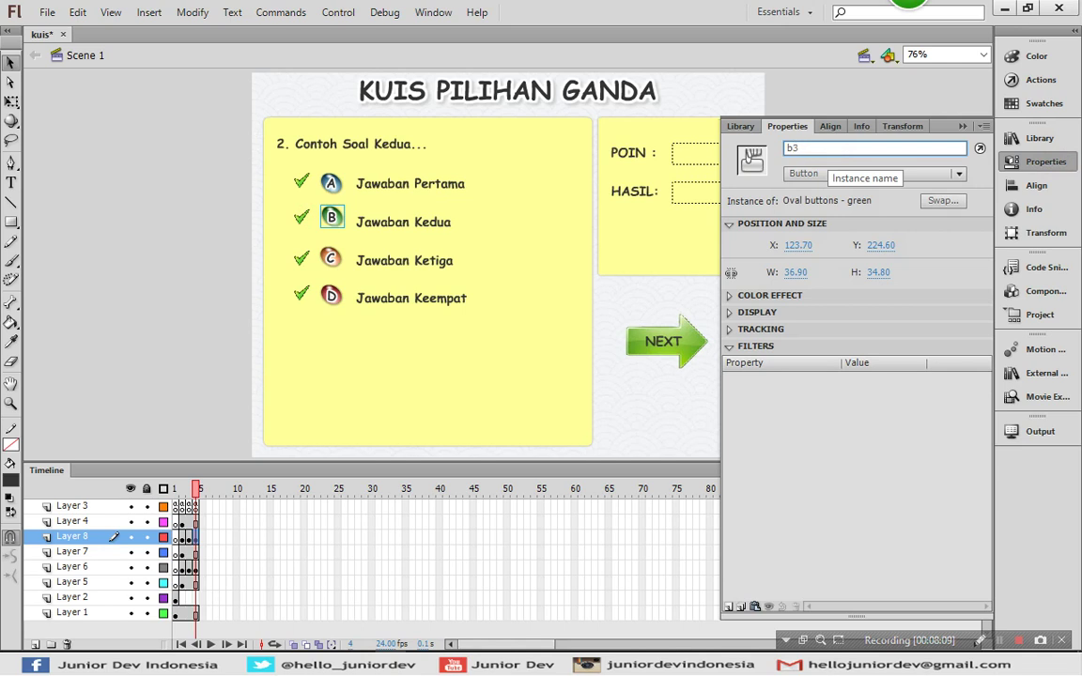
type("3")
Set the instance names of answer buttons C and D on frame 4 to c3 and d3
left_click(338, 263)
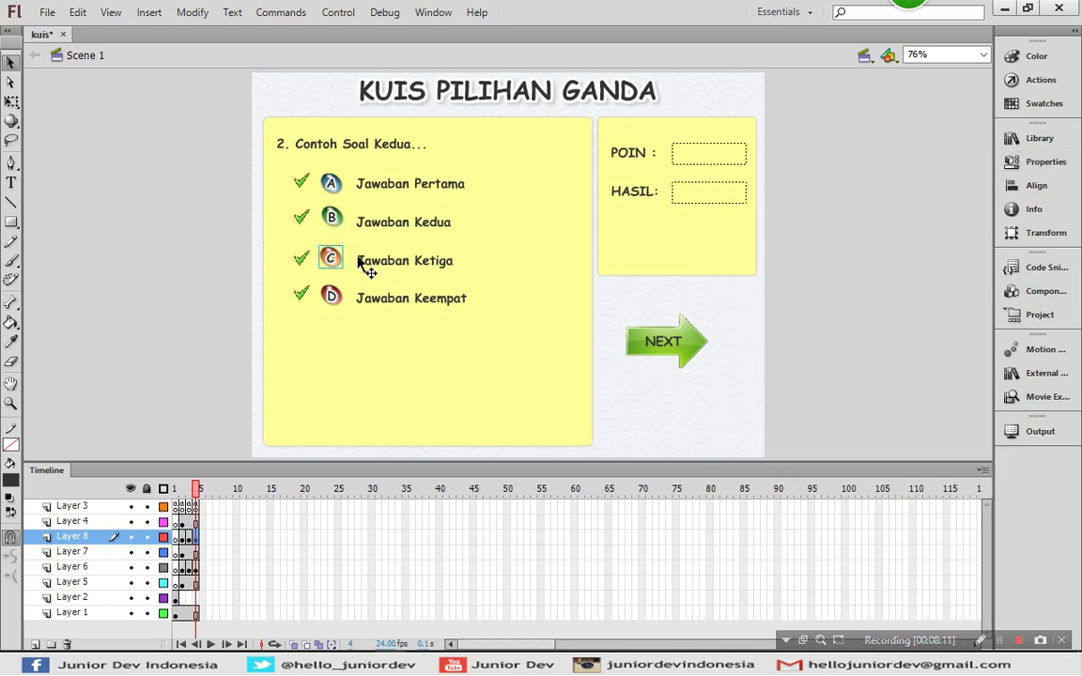
left_click(1043, 161)
left_click(818, 148)
key("BackSpace")
type("3")
left_click(338, 300)
left_click(1042, 162)
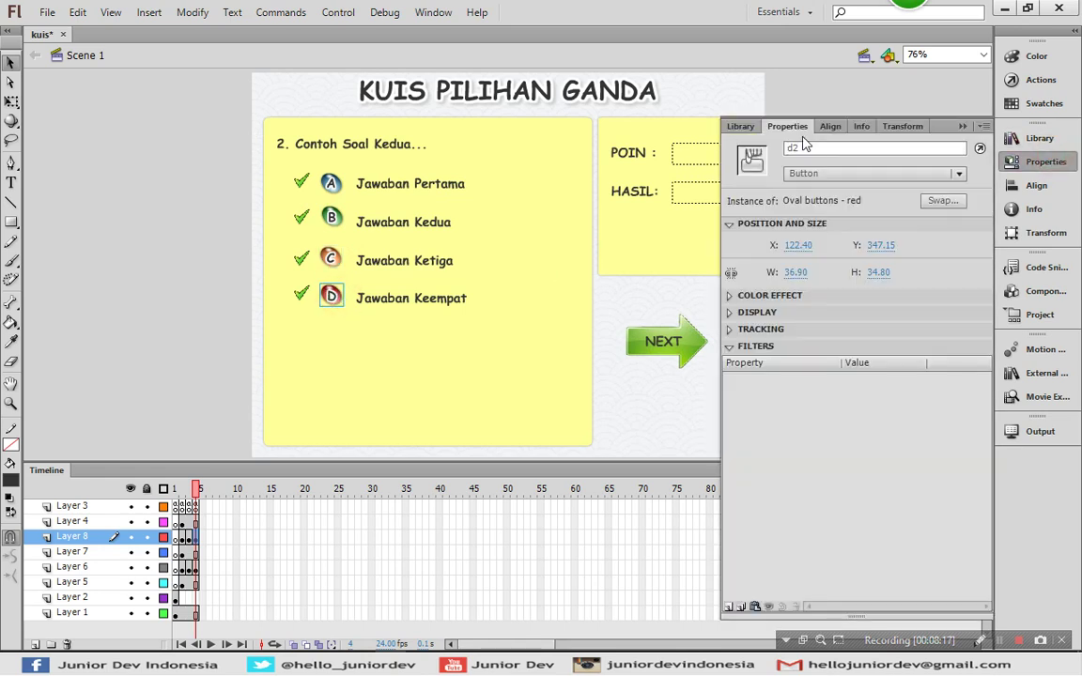
left_click(806, 148)
key("BackSpace")
type("3")
left_click(934, 137)
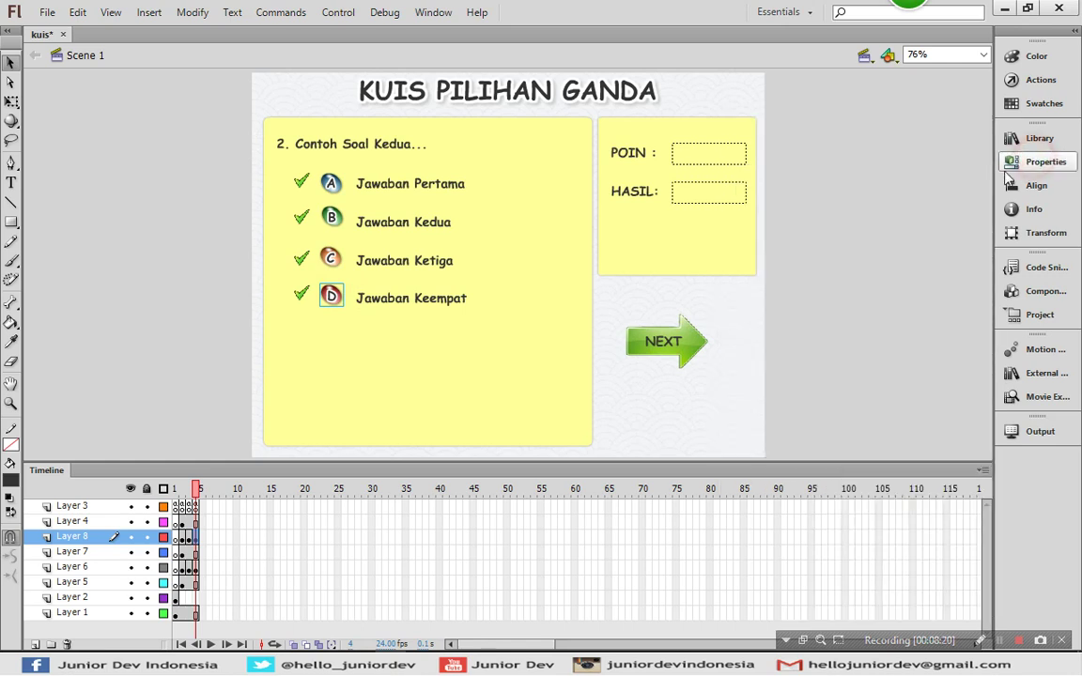
Replace the body of function ke_c3 in Layer 3's frame 4 script with a copy of ke_b3's body
left_click(198, 507)
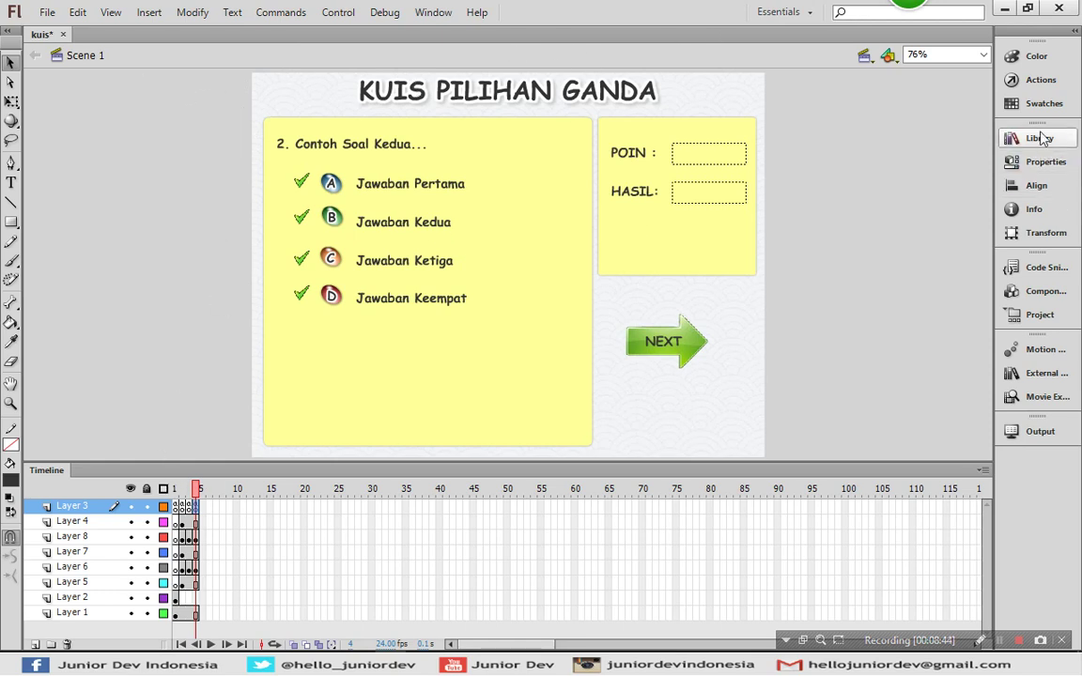
left_click(1040, 80)
left_click(729, 169)
scroll(727, 181, "up", 6)
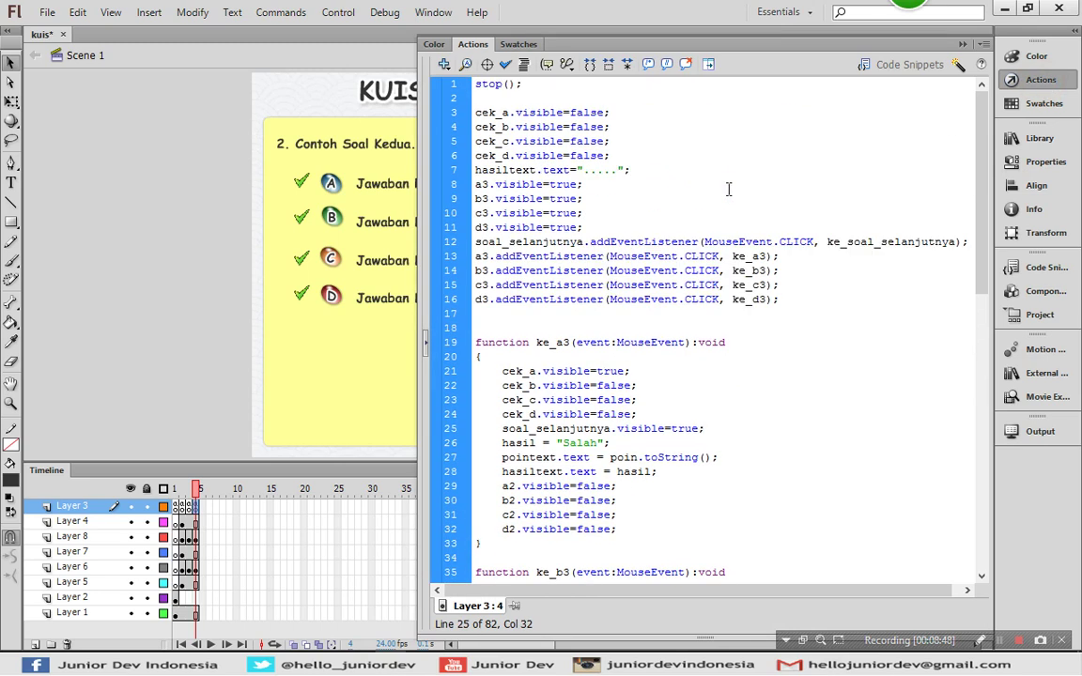
scroll(671, 376, "down", 2)
scroll(555, 313, "down", 4)
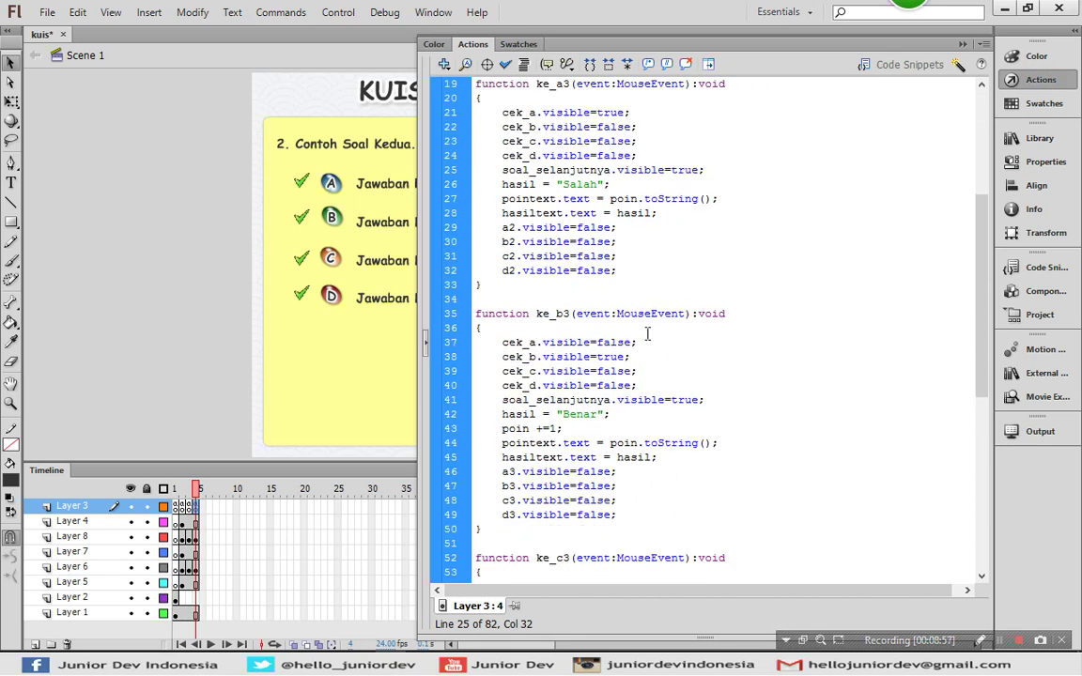
left_click_drag(503, 342, 631, 515)
key("ctrl+c")
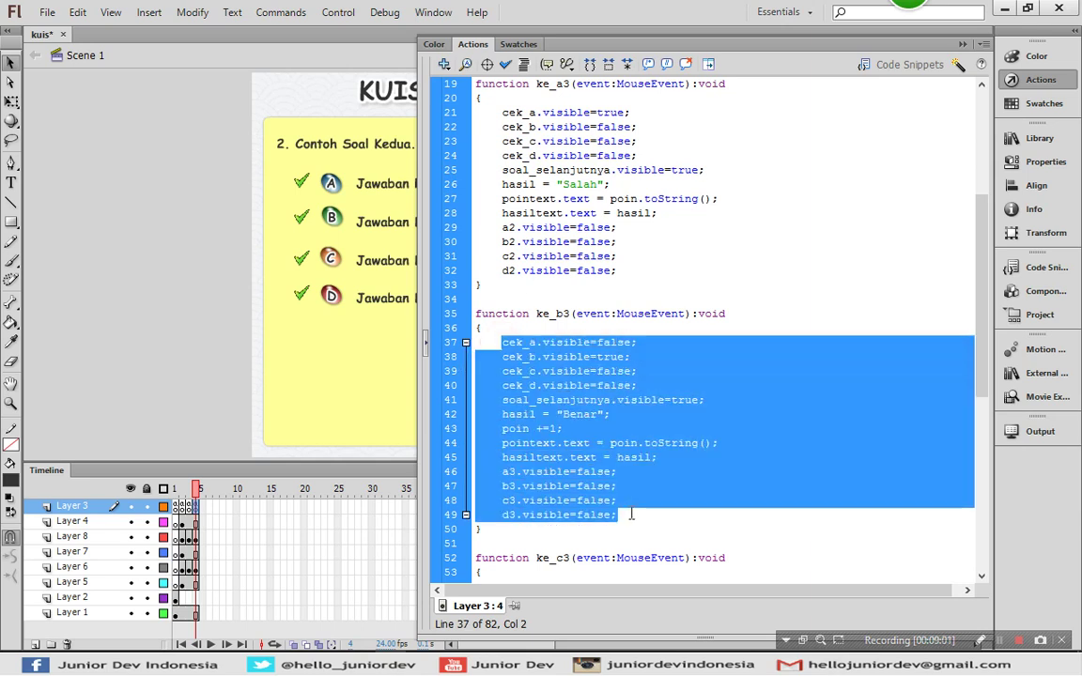
scroll(620, 507, "down", 5)
left_click_drag(501, 371, 632, 532)
key("ctrl+v")
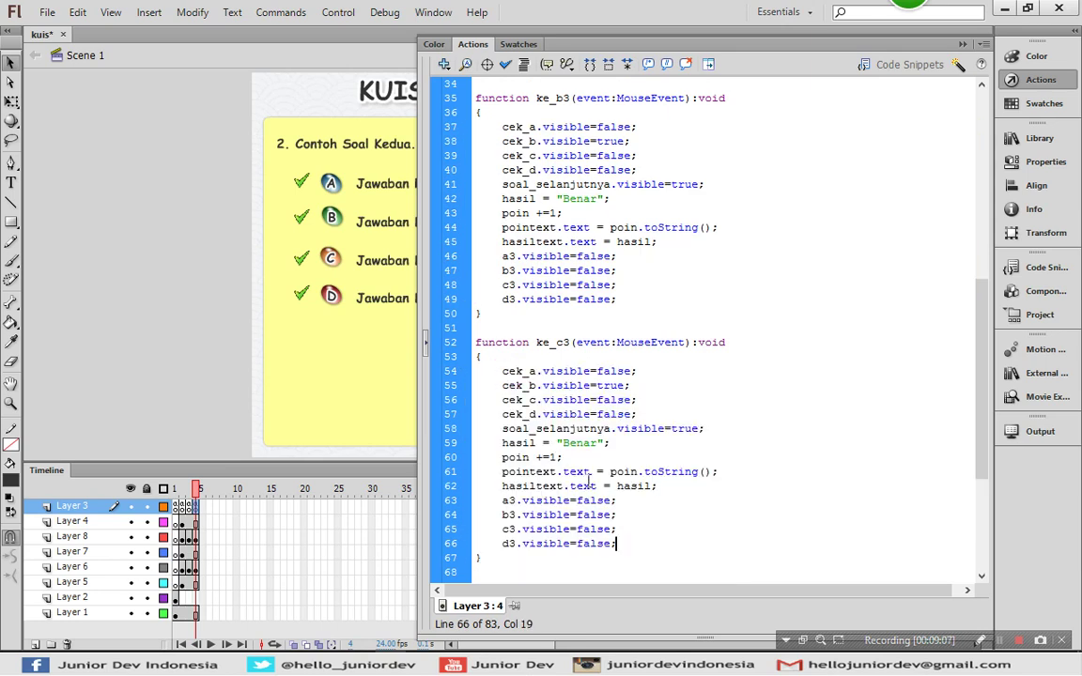
Change the number in the hidden button names at the end of function ke_d3 to 3
scroll(576, 477, "down", 5)
left_click(515, 503)
key("BackSpace")
type("3")
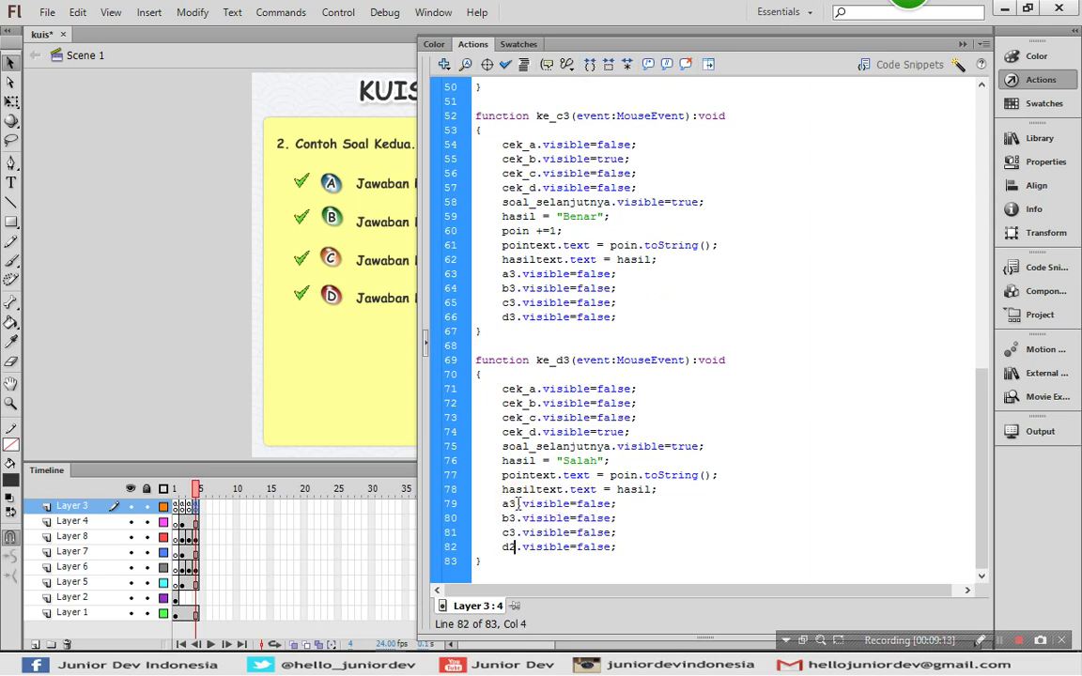
Delete the "poin +=1;" line from function ke_b3 and set its hasil value to "Salah"
scroll(512, 507, "up", 4)
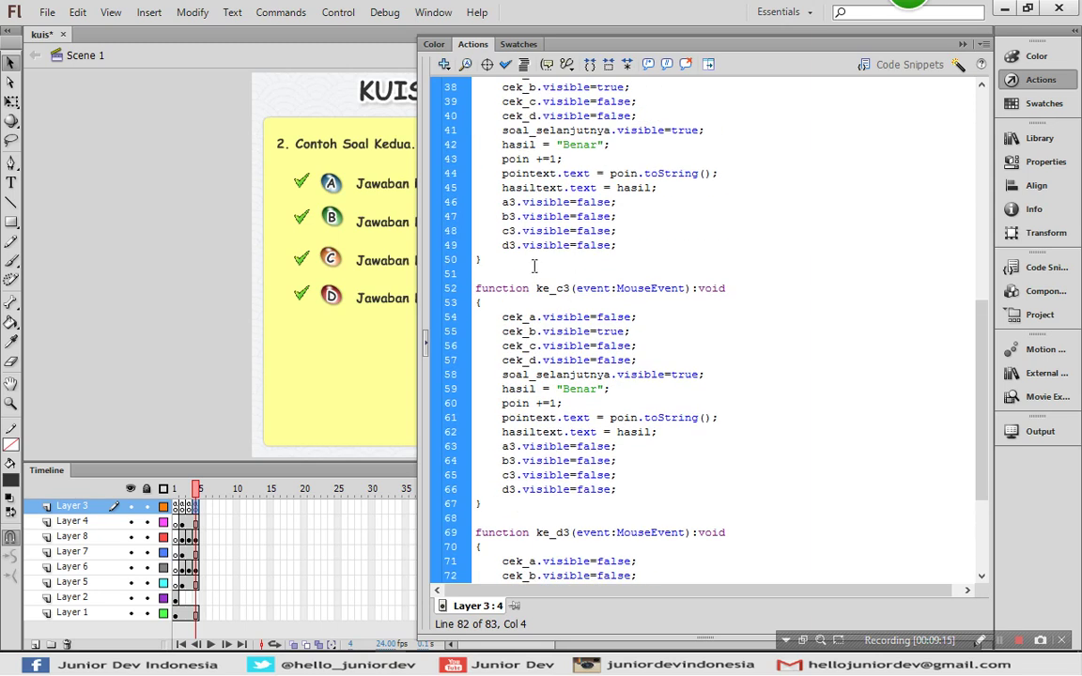
left_click(517, 244)
scroll(521, 237, "up", 1)
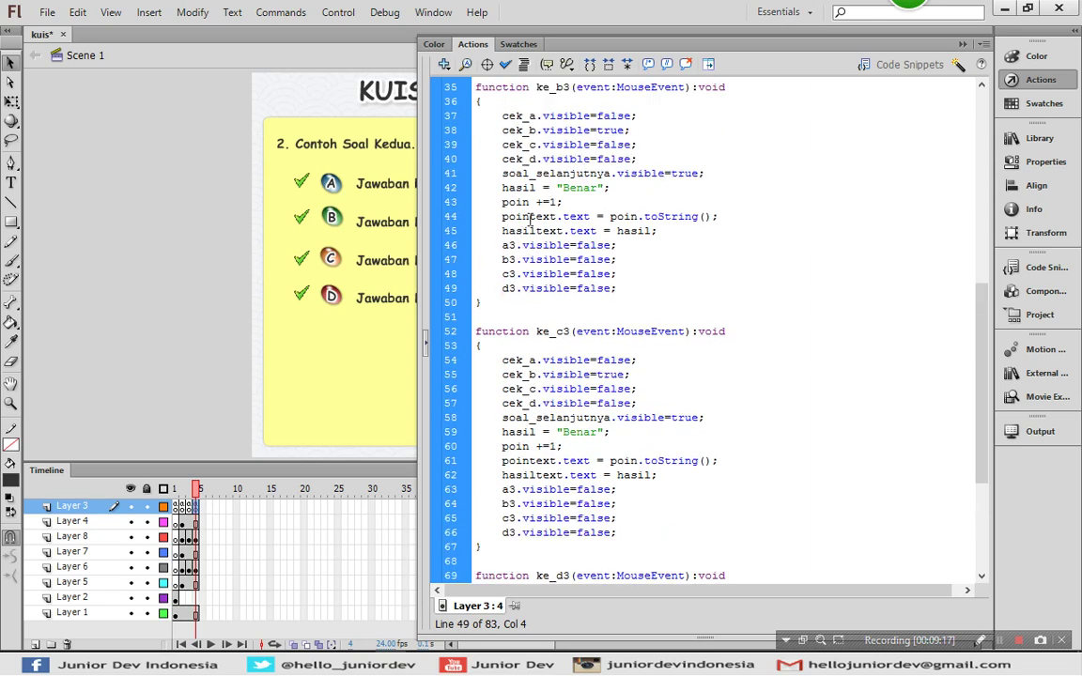
left_click_drag(565, 202, 475, 201)
key("BackSpace")
key("BackSpace")
left_click(598, 189)
left_click_drag(583, 191, 563, 192)
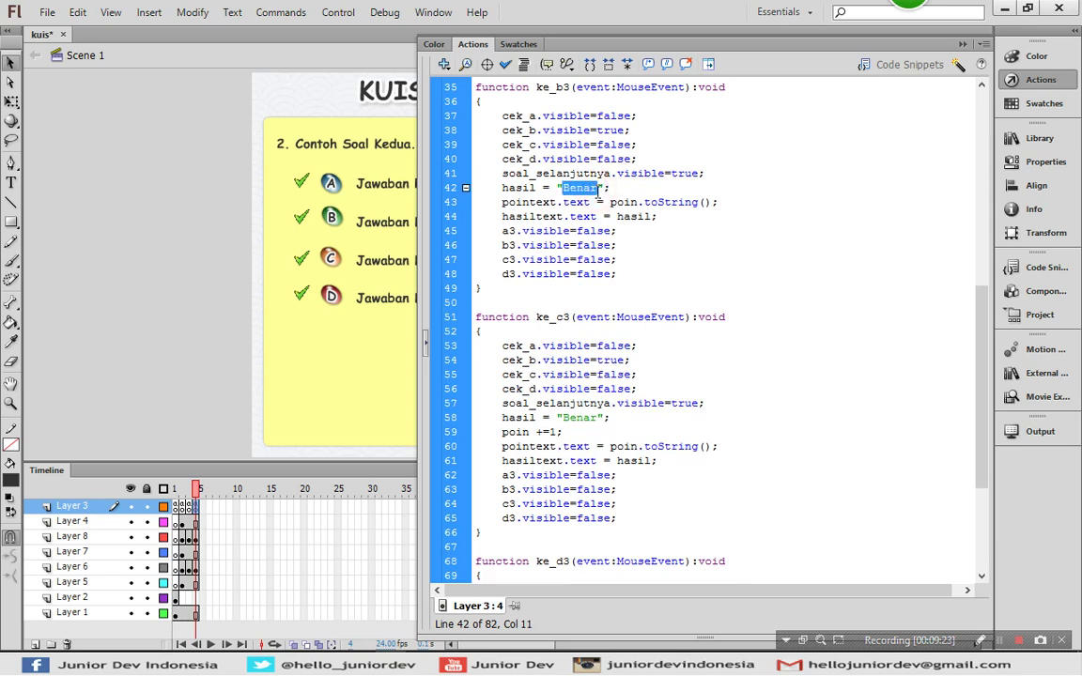
type("Sale")
Change the number in the hidden button names at the end of function ke_a3 to 3
scroll(597, 188, "up", 7)
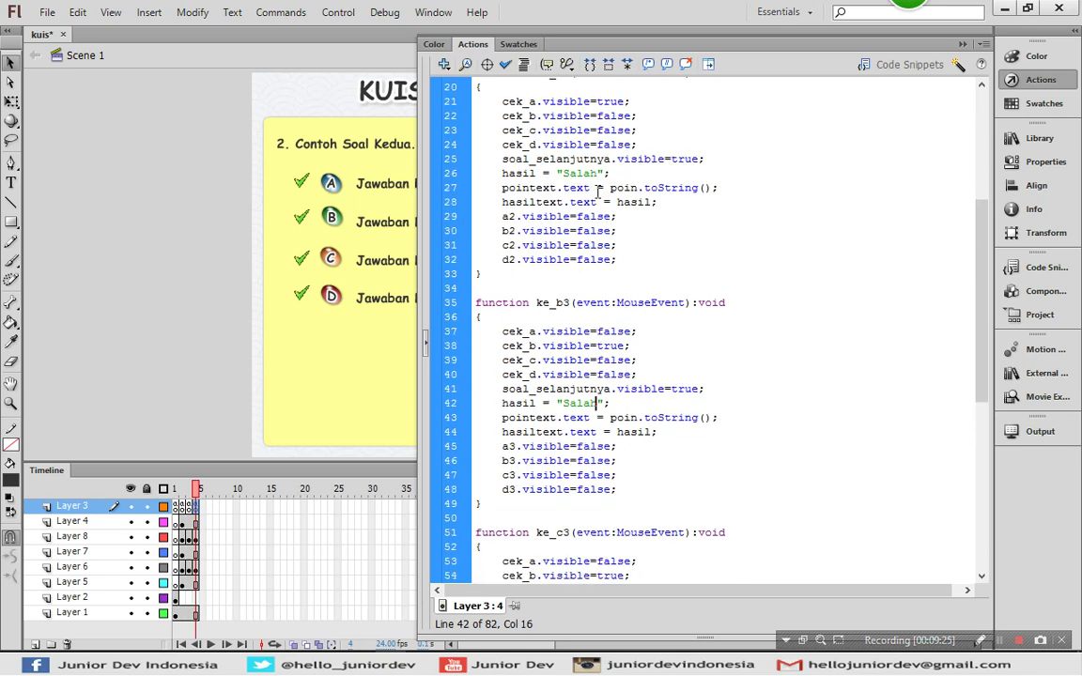
left_click(515, 312)
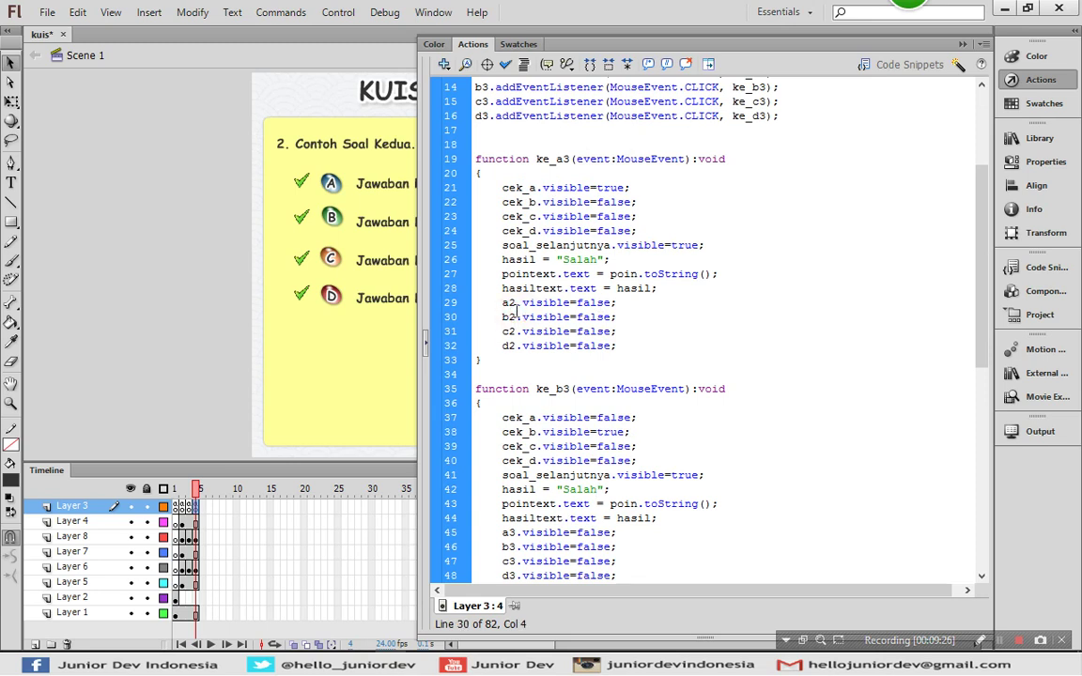
key("BackSpace")
type("33")
key("Down")
scroll(519, 311, "down", 6)
scroll(520, 320, "up", 11)
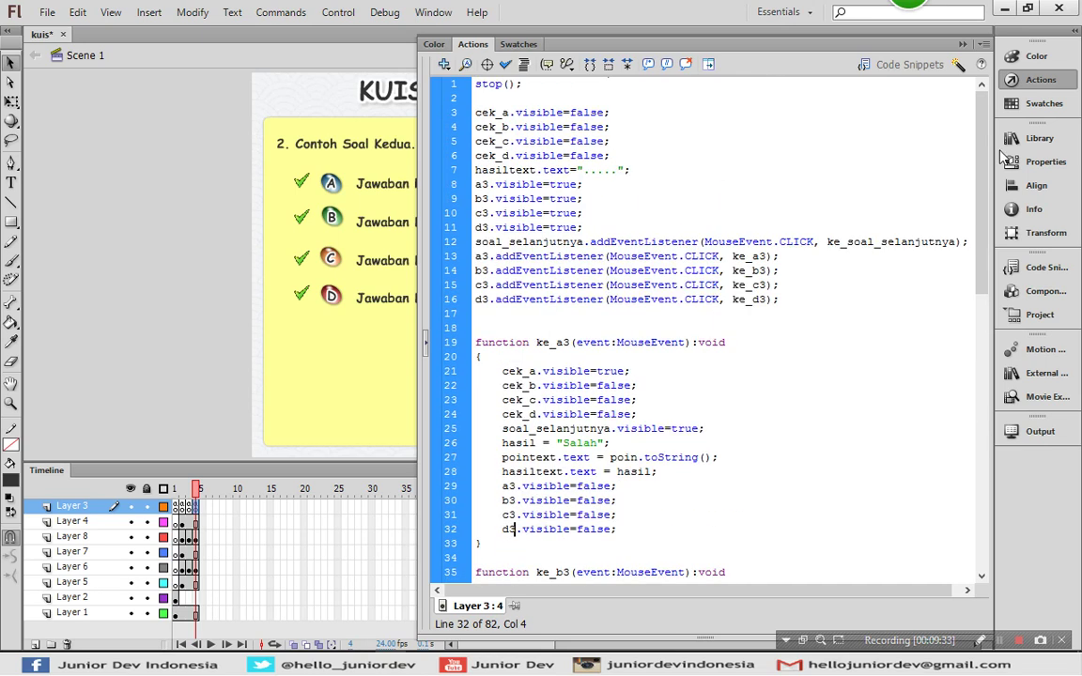
Save the quiz document and run a movie test
left_click(1025, 80)
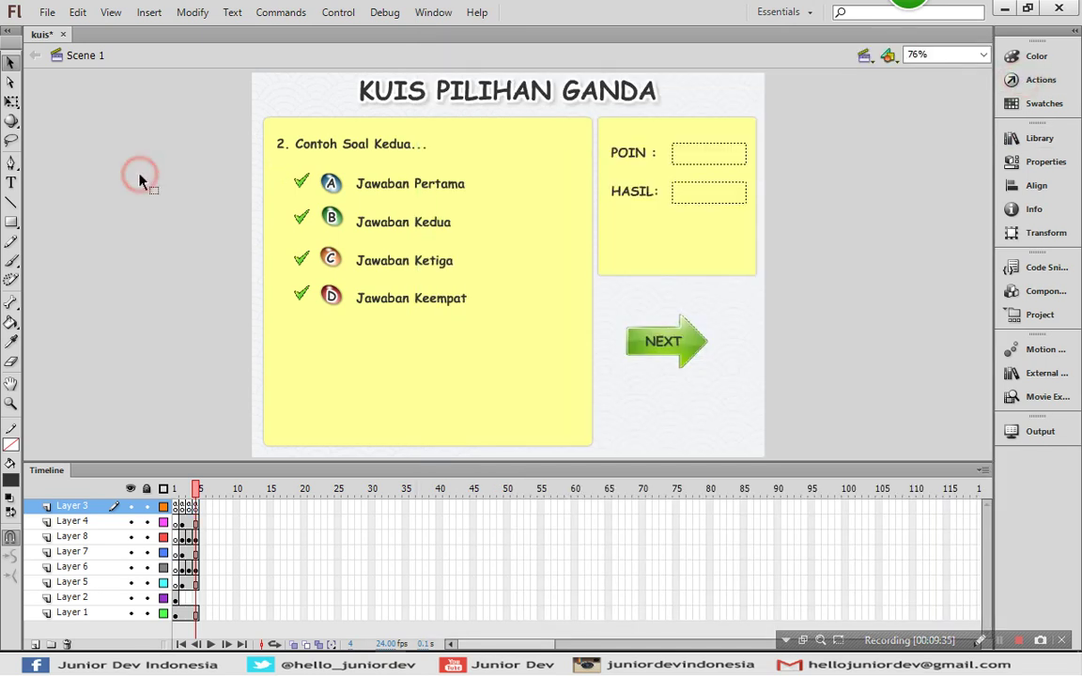
key("ctrl+s")
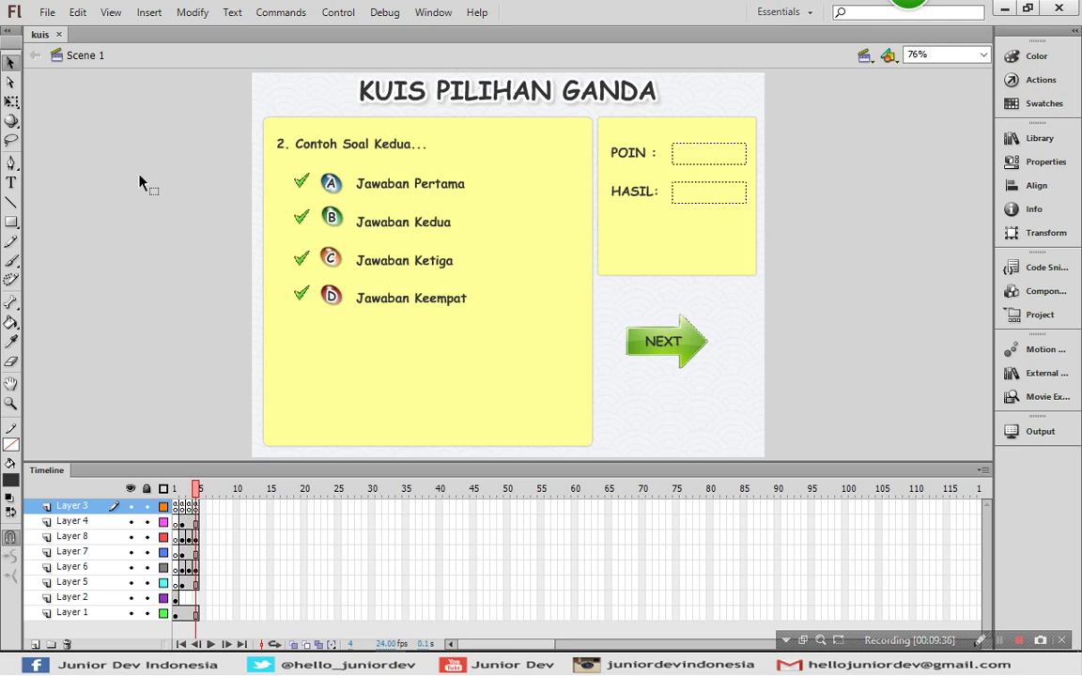
key("ctrl+Return")
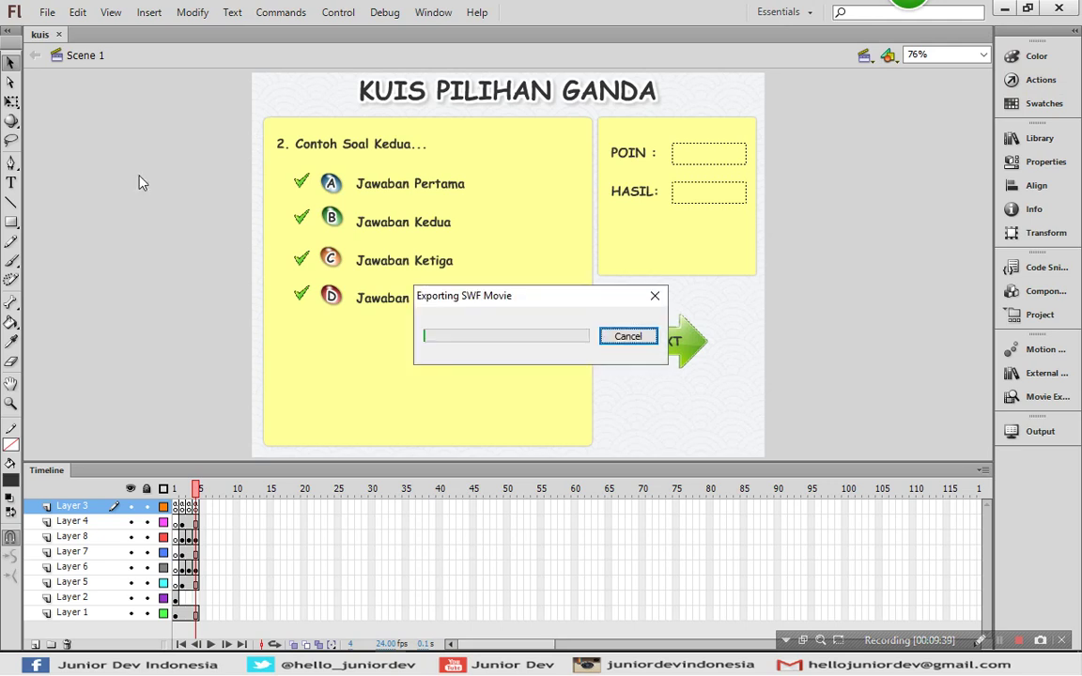
Fill in the name on the quiz's opening page and start the quiz
left_click(479, 314)
type("Sofyan")
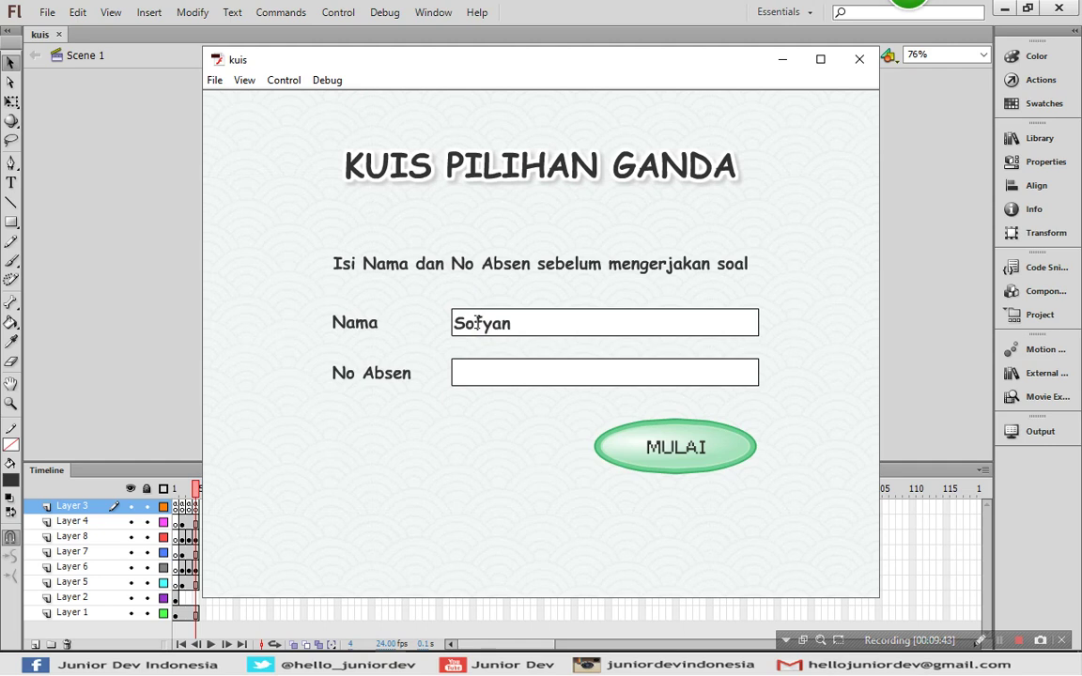
left_click(479, 372)
left_click(642, 449)
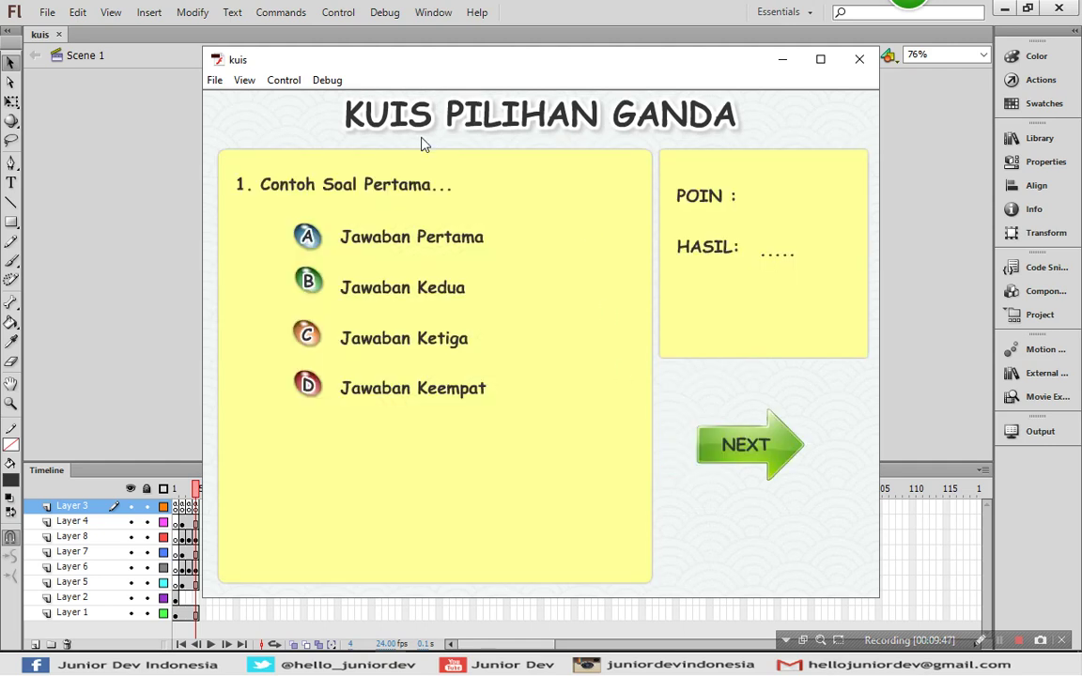
Answer the first question with A and the following two with B, checking the score and result, and close the test movie
left_click(306, 241)
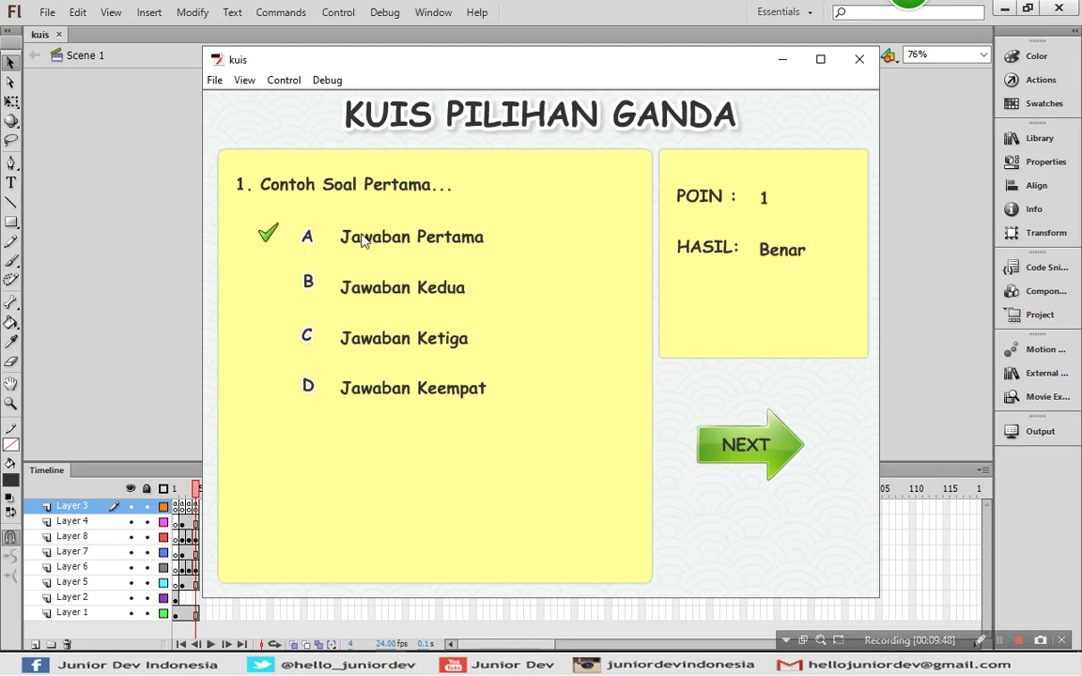
left_click(723, 440)
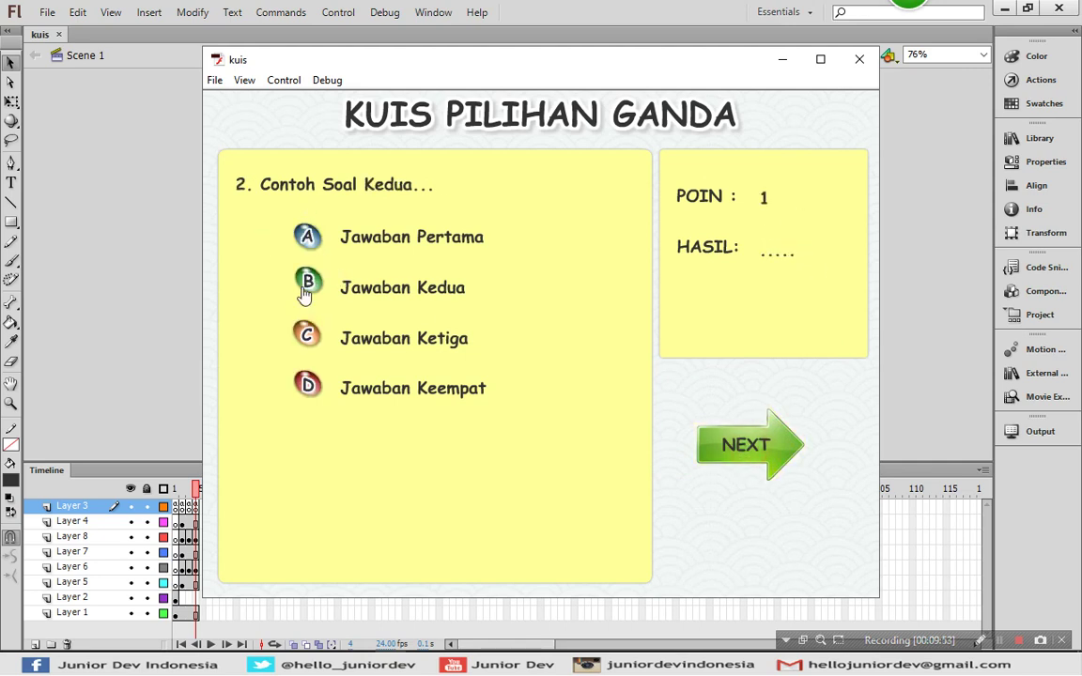
left_click(291, 272)
left_click(763, 447)
left_click(287, 290)
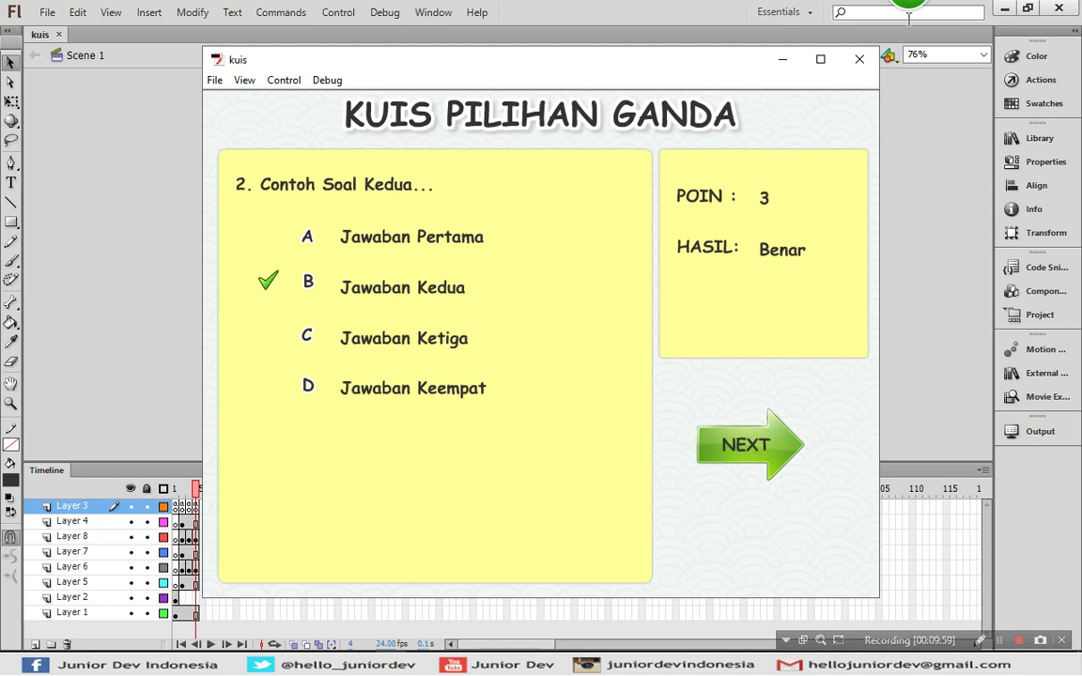
left_click(860, 62)
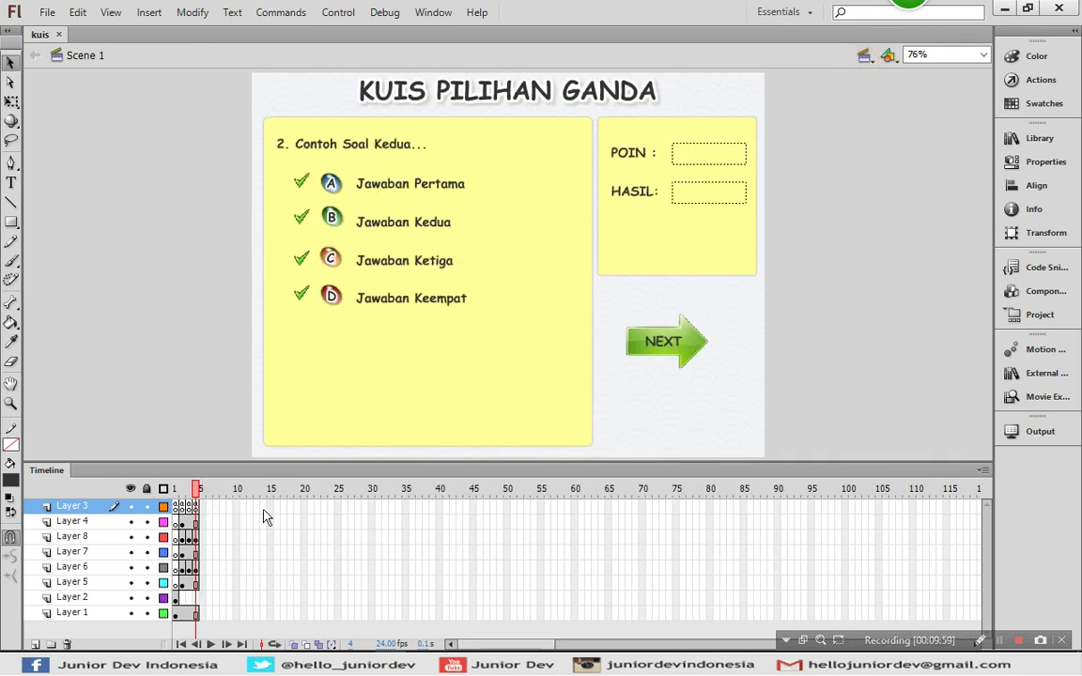
Change the question text on Layer 6's frame 4 to "3. Contoh Soal Ketiga..."
left_click(200, 569)
double_click(282, 146)
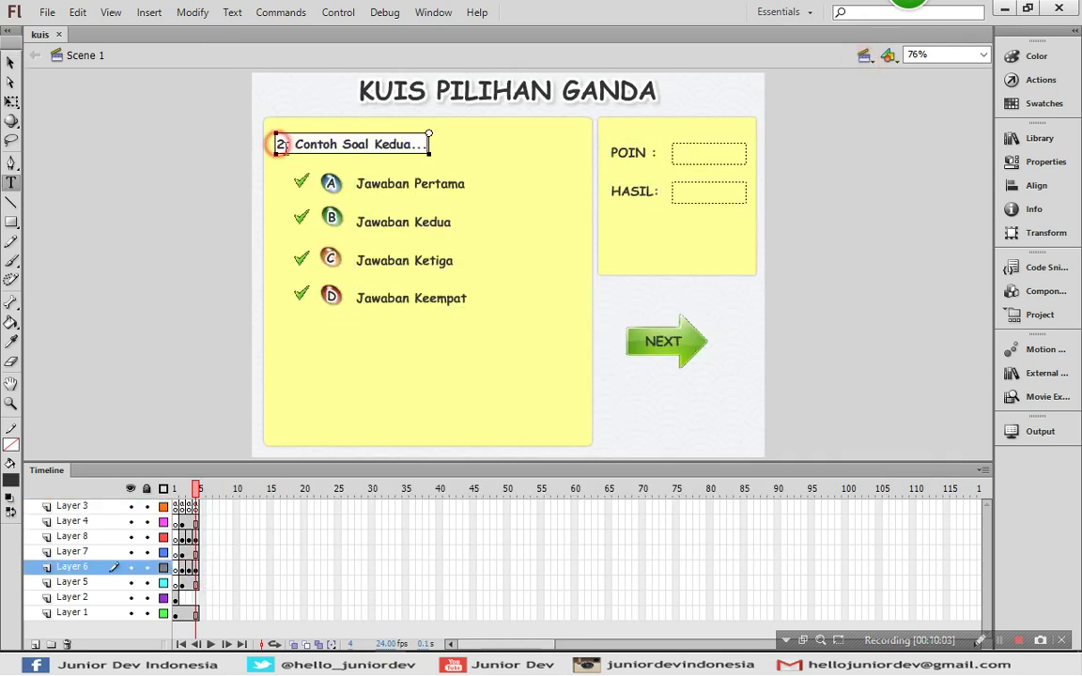
double_click(283, 145)
type("3")
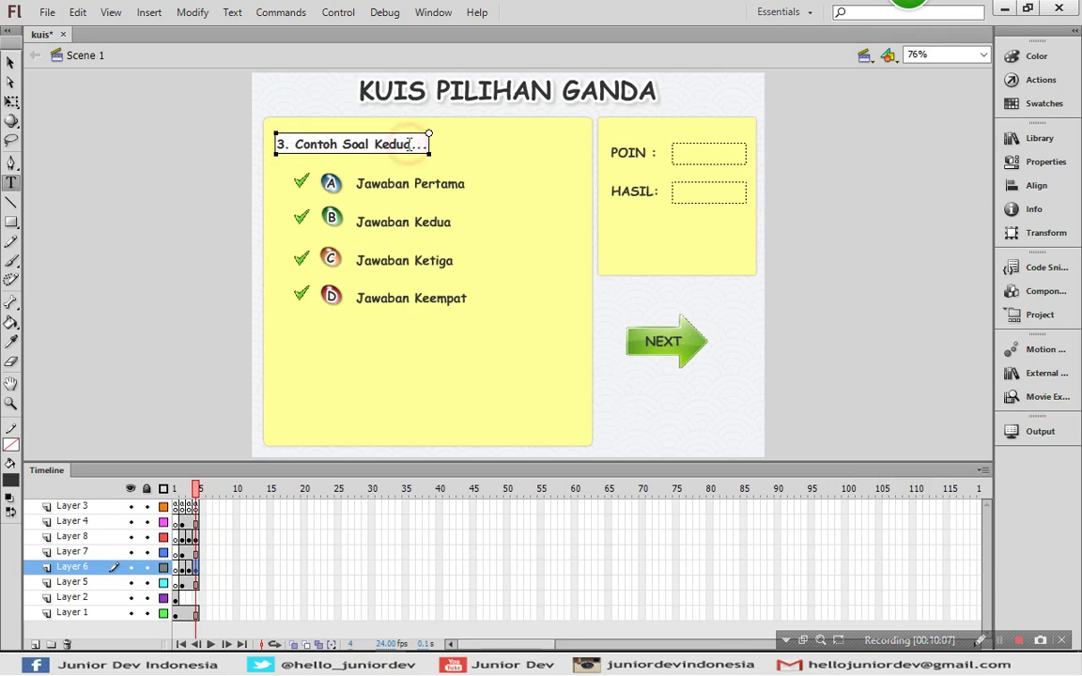
type("tiga")
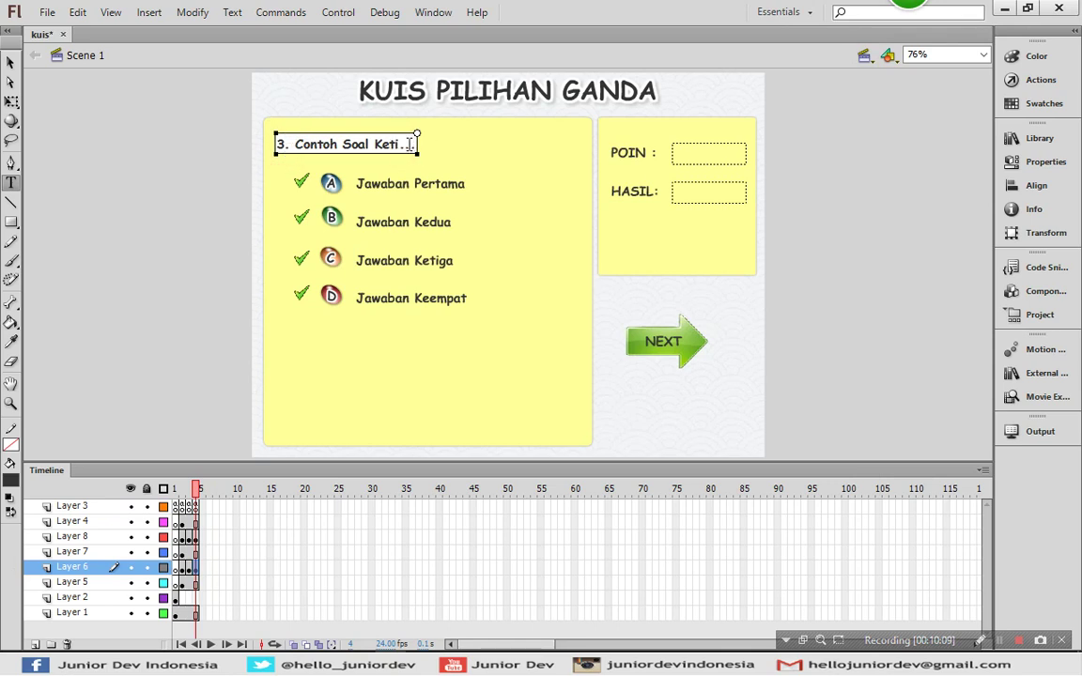
left_click(10, 61)
left_click(69, 130)
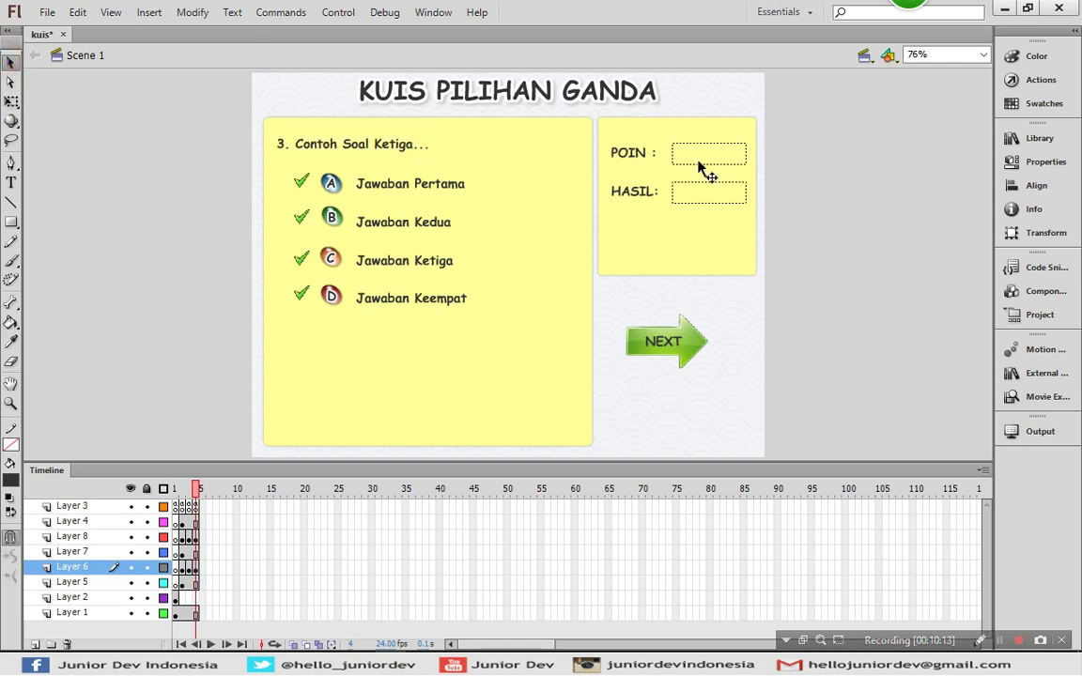
Extend Layers 4, 7, 5 and 1 to frame 5 and insert keyframes there on Layers 8 and 6
left_click(201, 537)
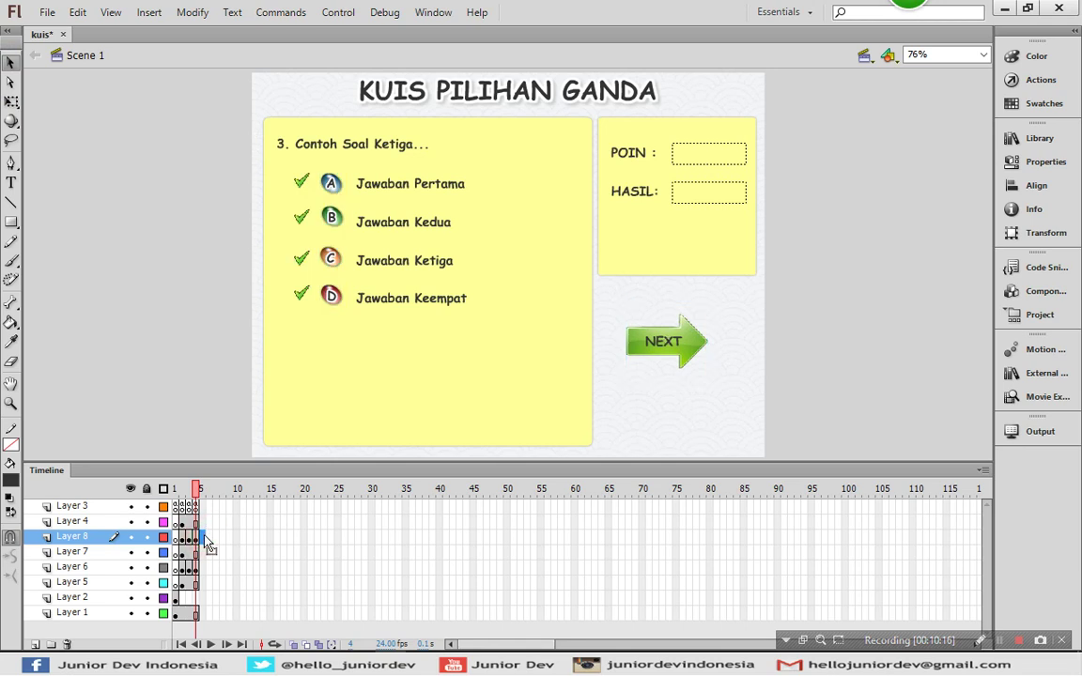
left_click(202, 537)
left_click(204, 522)
key("F6")
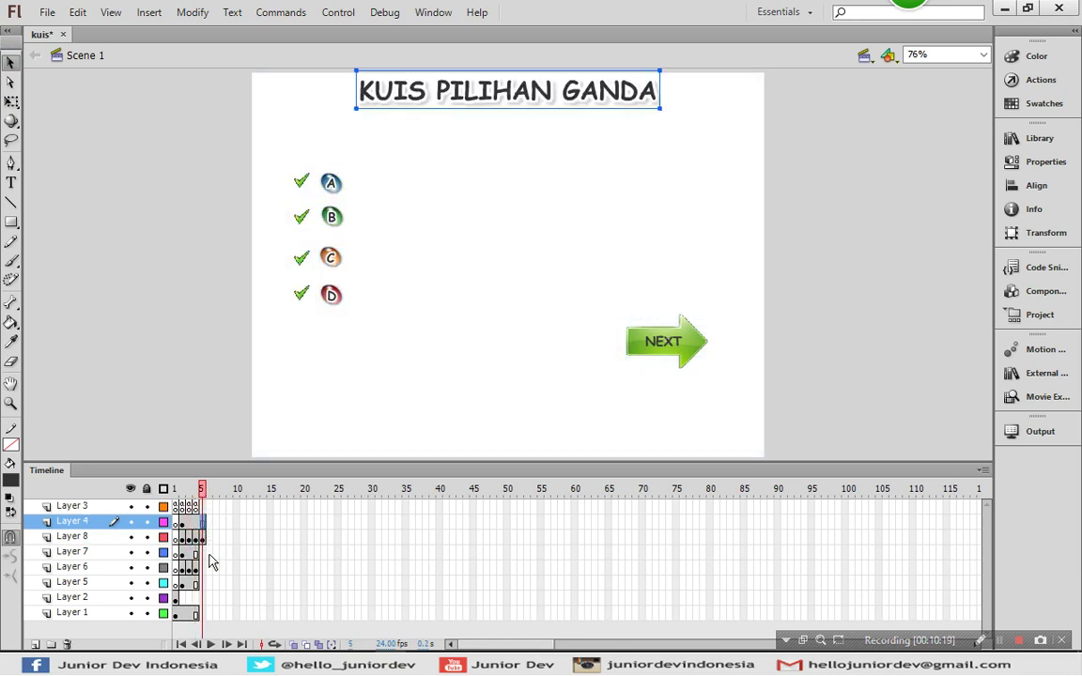
left_click(210, 555)
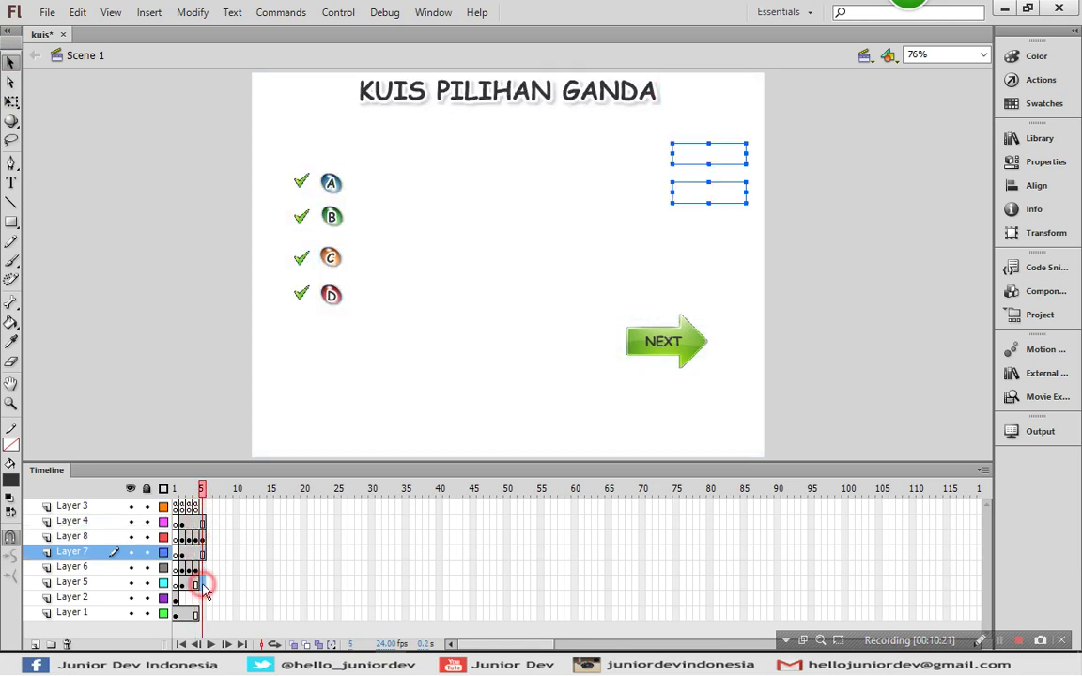
left_click(202, 584)
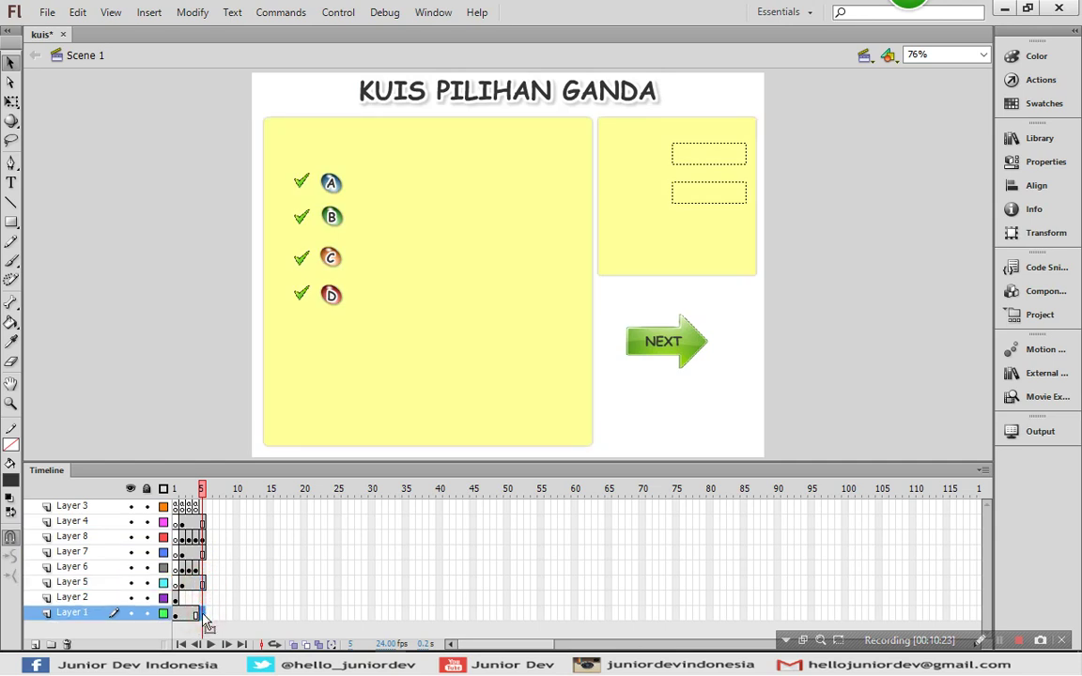
left_click(202, 568)
key("F6")
left_click(203, 539)
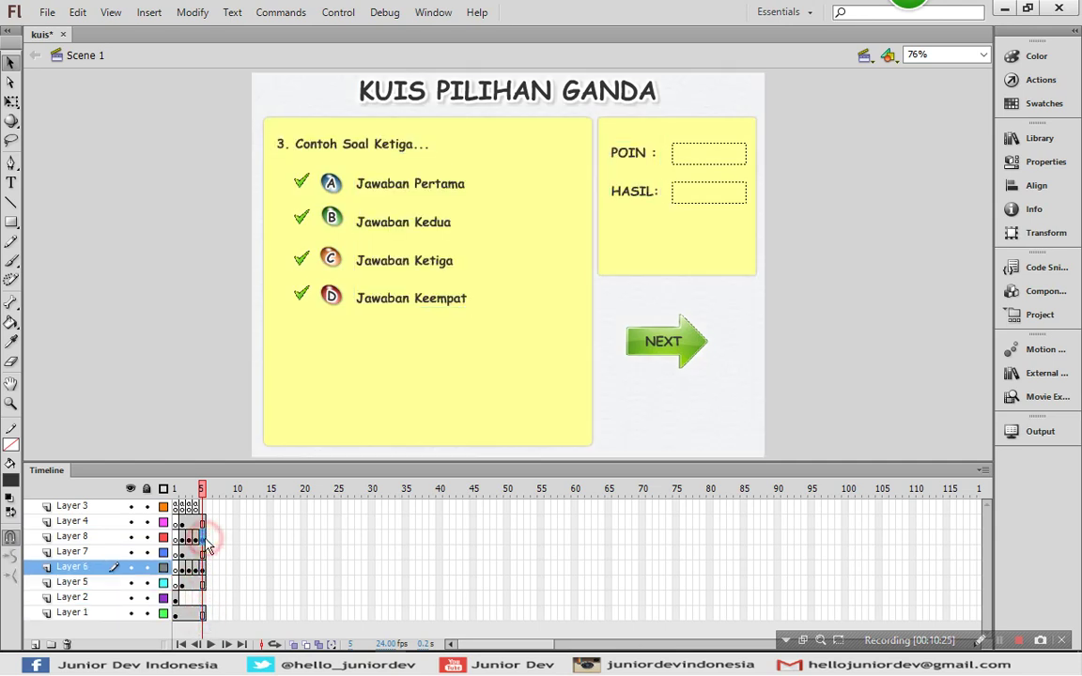
Change the question text on frame 5 to "4. Contoh Soal Keempat..."
key("t")
left_click(282, 144)
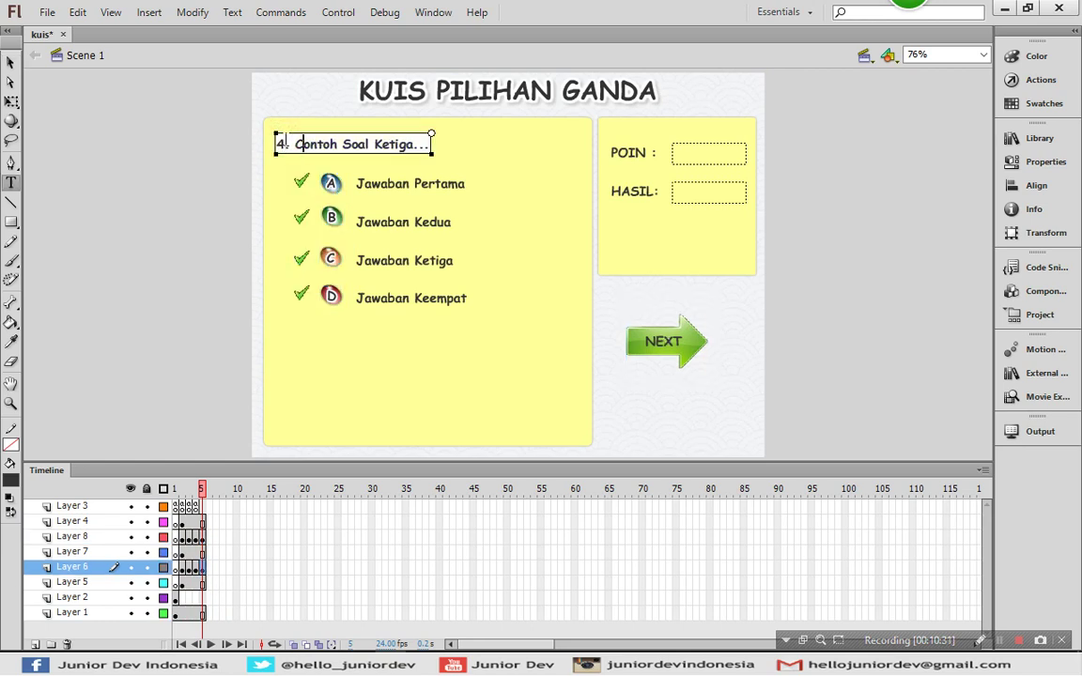
type("empat")
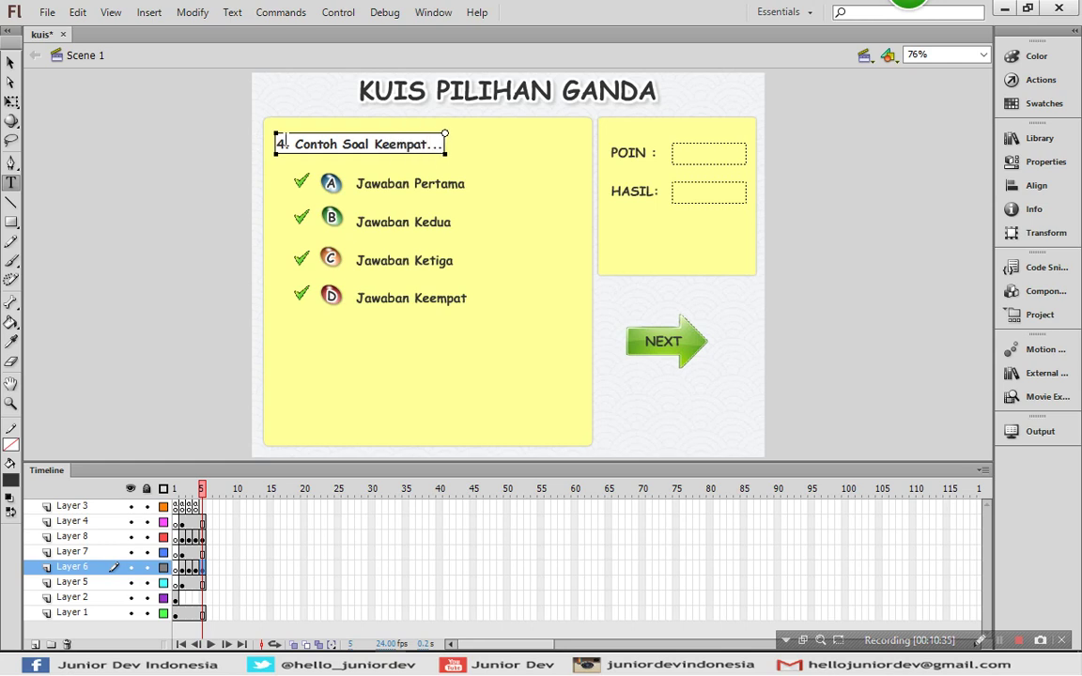
left_click(202, 540)
left_click(10, 61)
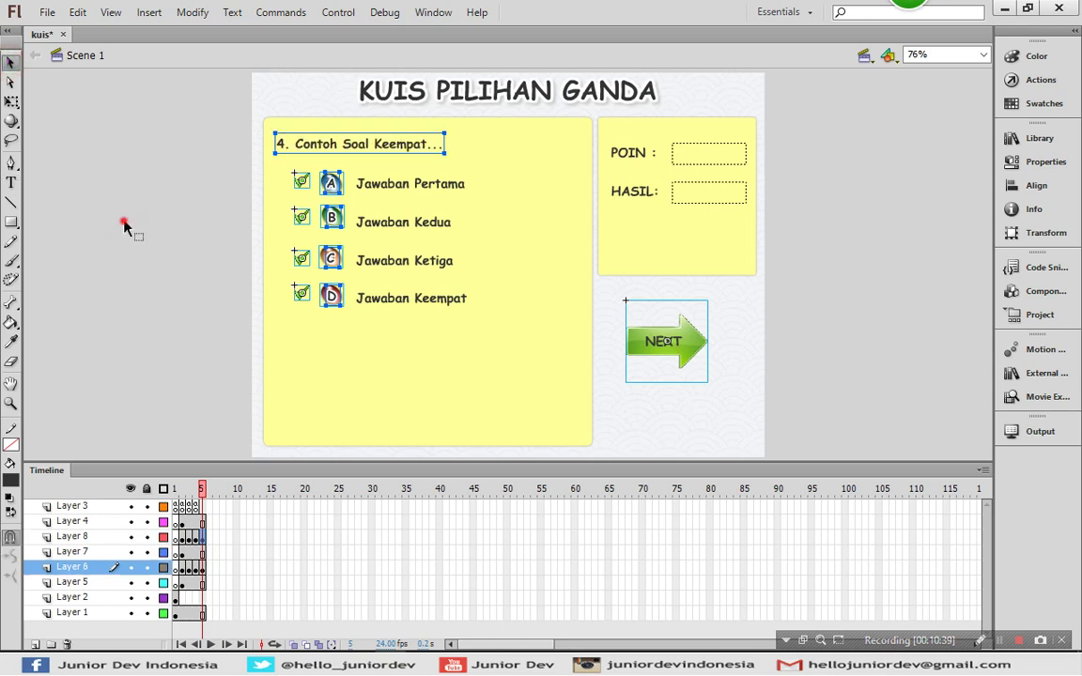
left_click(125, 226)
Set the instance names of answer buttons A and B on frame 5 to a4 and b4
left_click(338, 188)
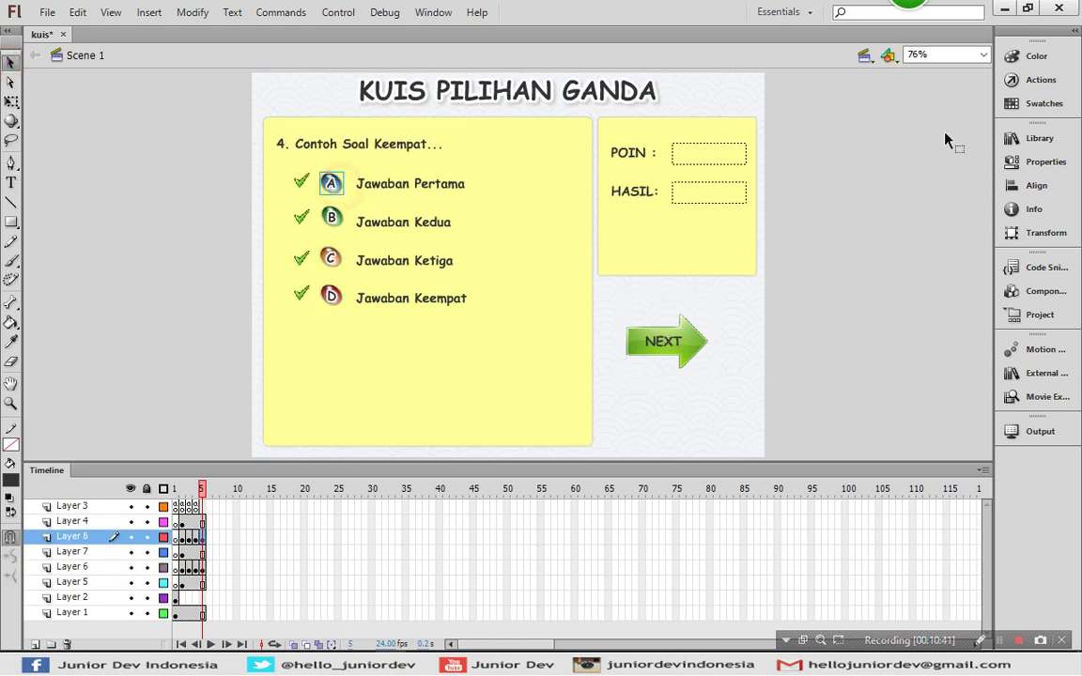
left_click(1033, 161)
left_click(852, 147)
key("BackSpace")
type("4")
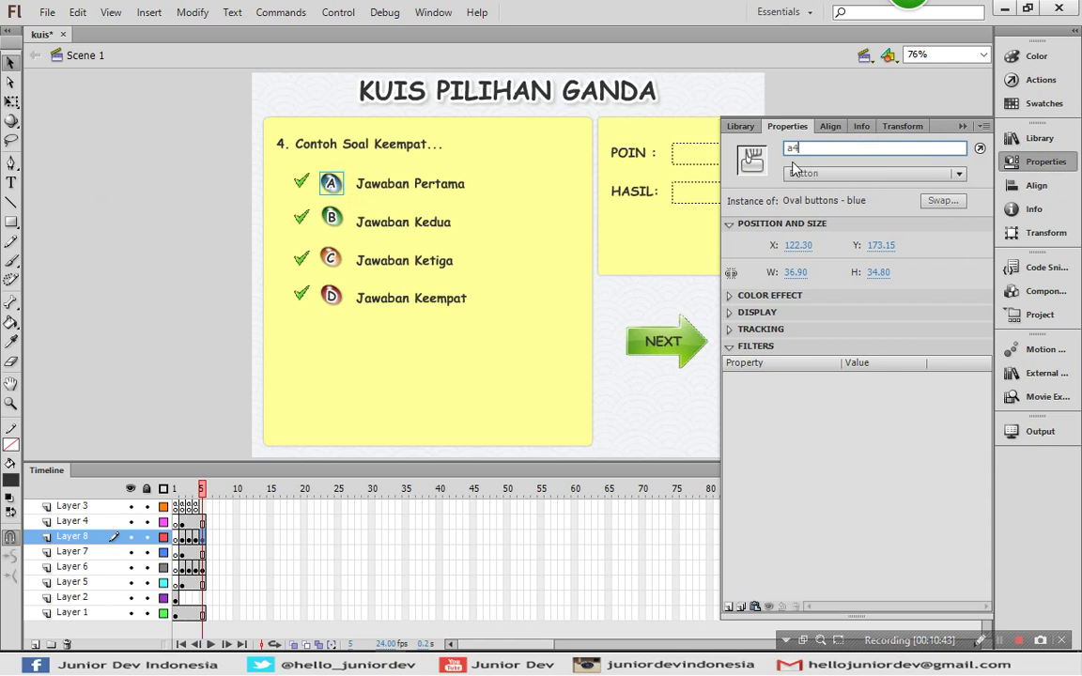
left_click(336, 218)
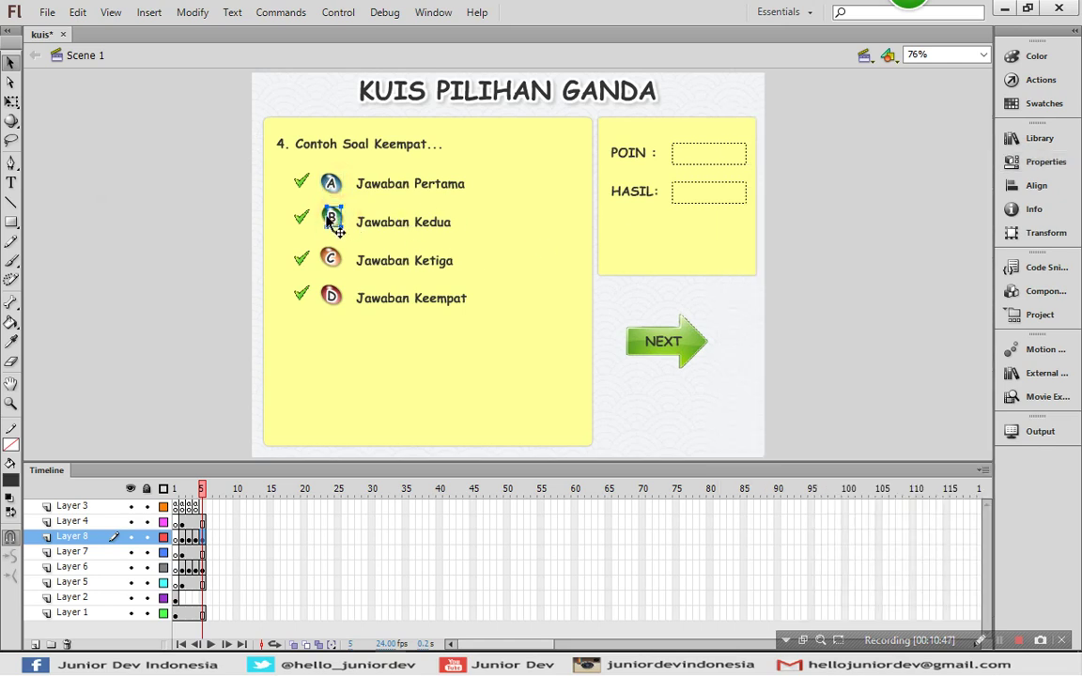
left_click(1045, 162)
left_click(819, 152)
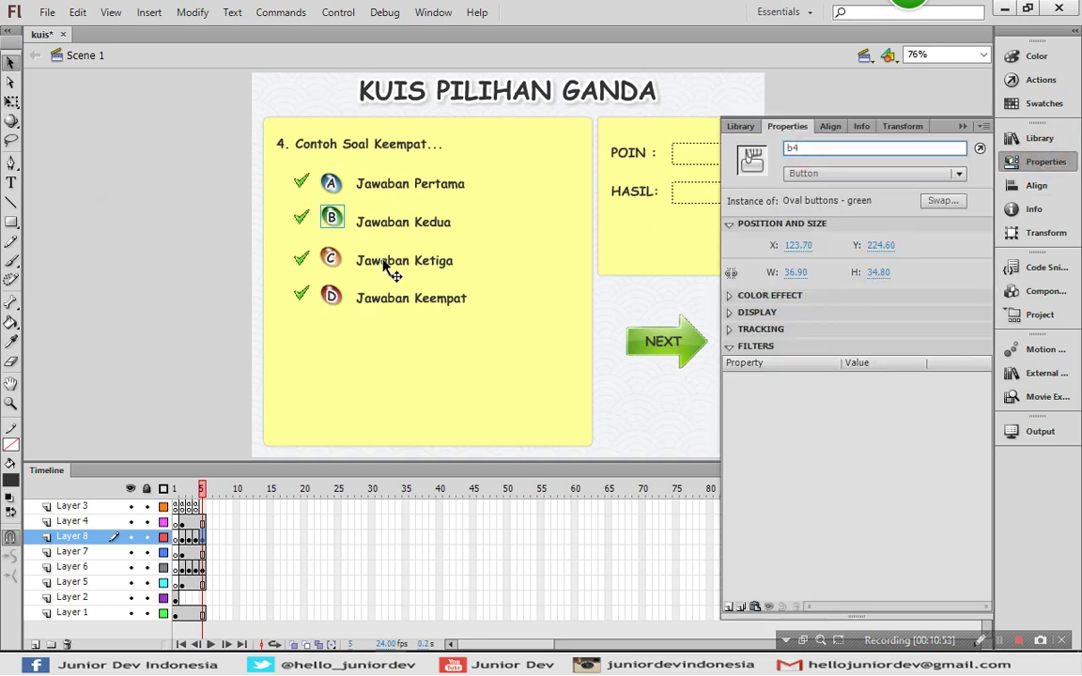
Renumber the instance names of answer buttons C and D on frame 5 for the fourth question
left_click(331, 260)
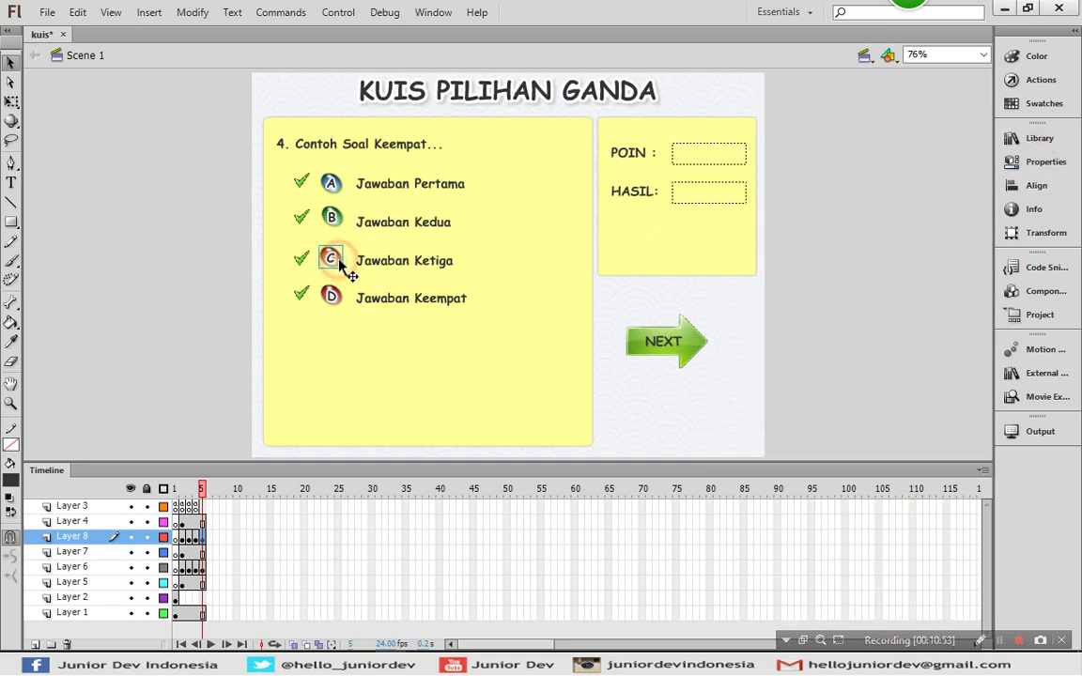
left_click(1043, 162)
left_click(873, 148)
double_click(873, 148)
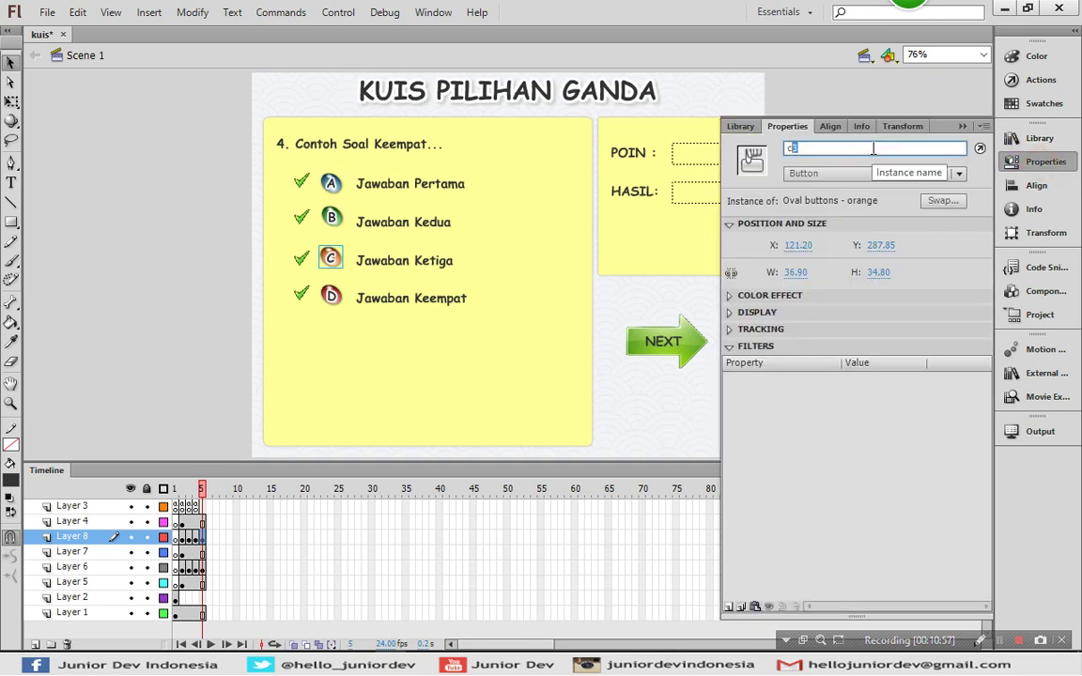
left_click(340, 301)
left_click(1050, 146)
left_click(1049, 159)
double_click(891, 148)
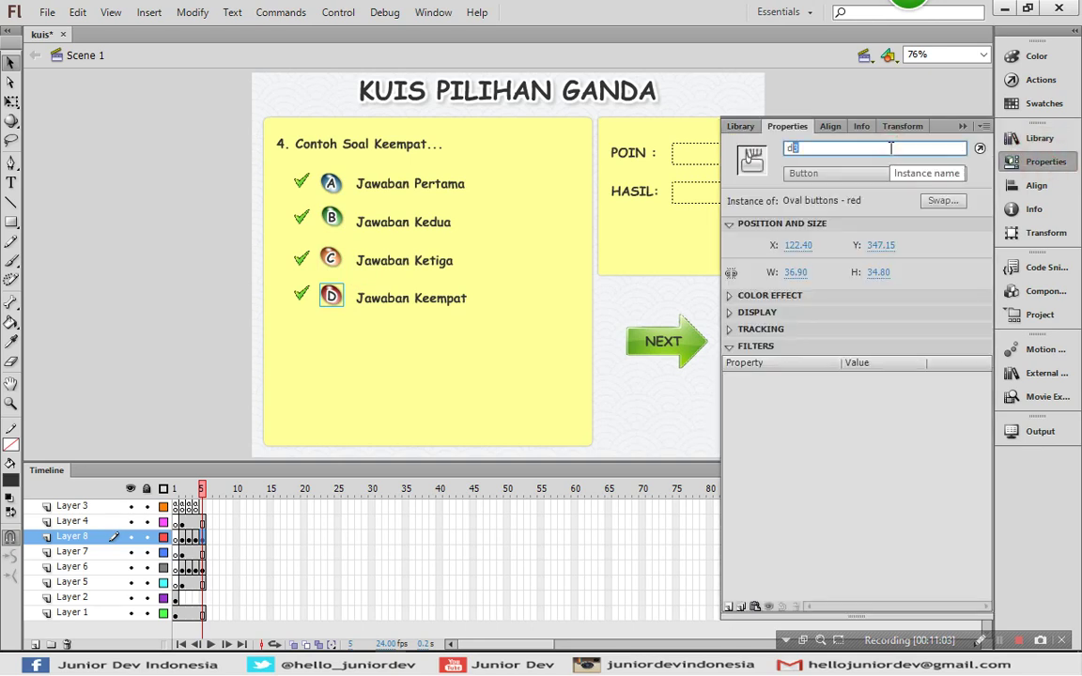
left_click(1019, 162)
left_click(110, 231)
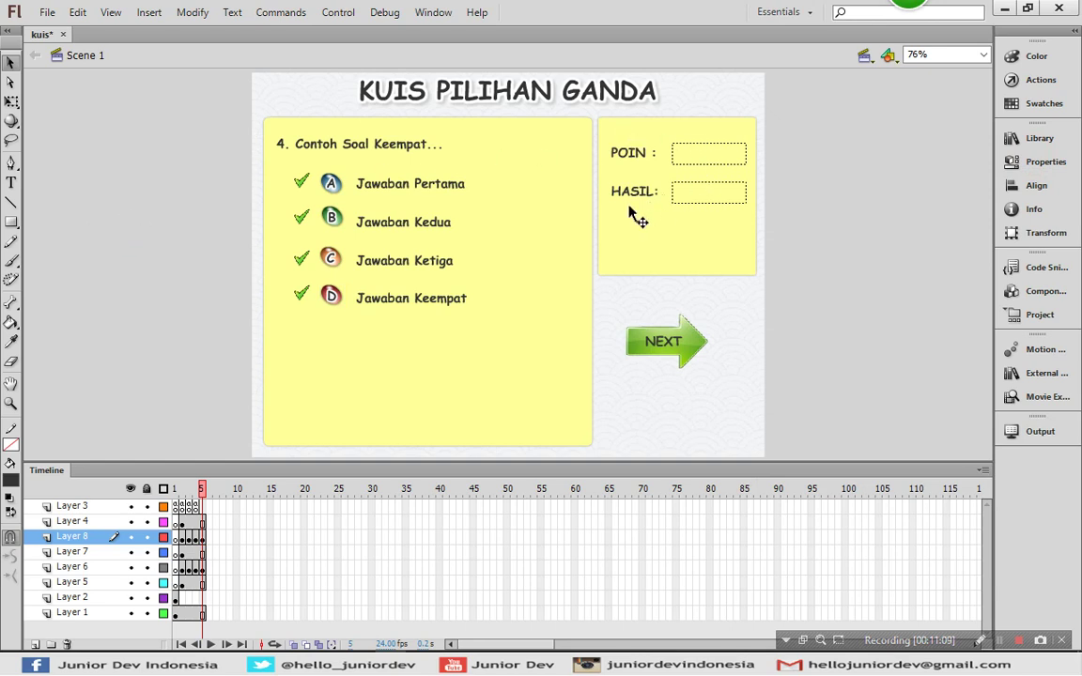
Copy the entire script from frame 4 of Layer 3 and insert a keyframe on that layer at frame 5
left_click(195, 506)
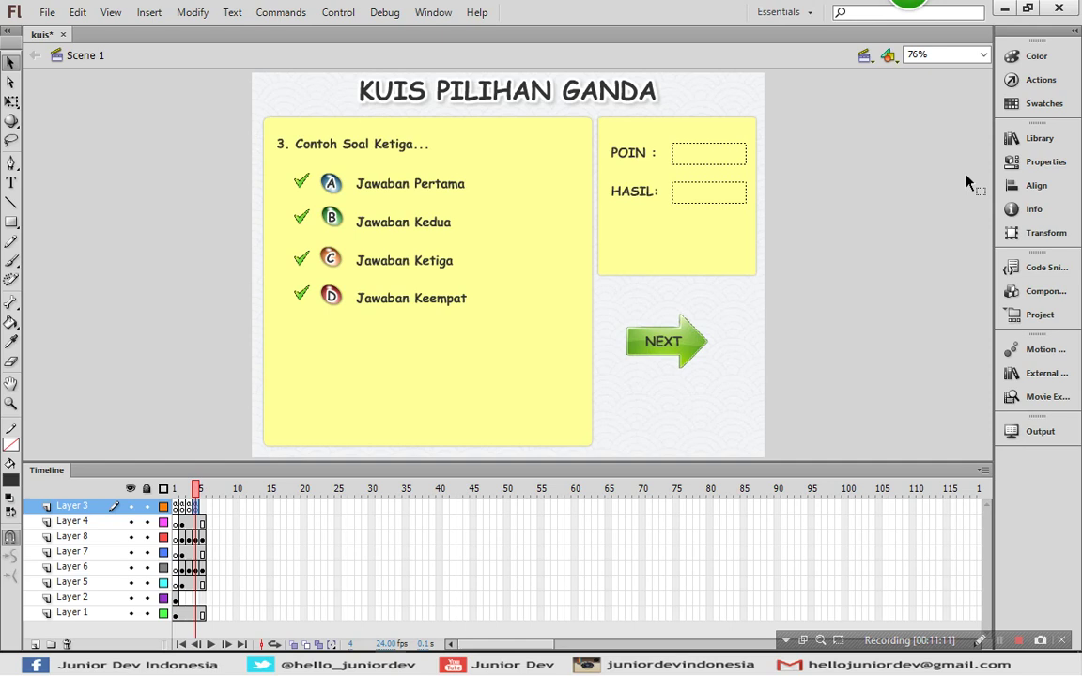
left_click(1039, 80)
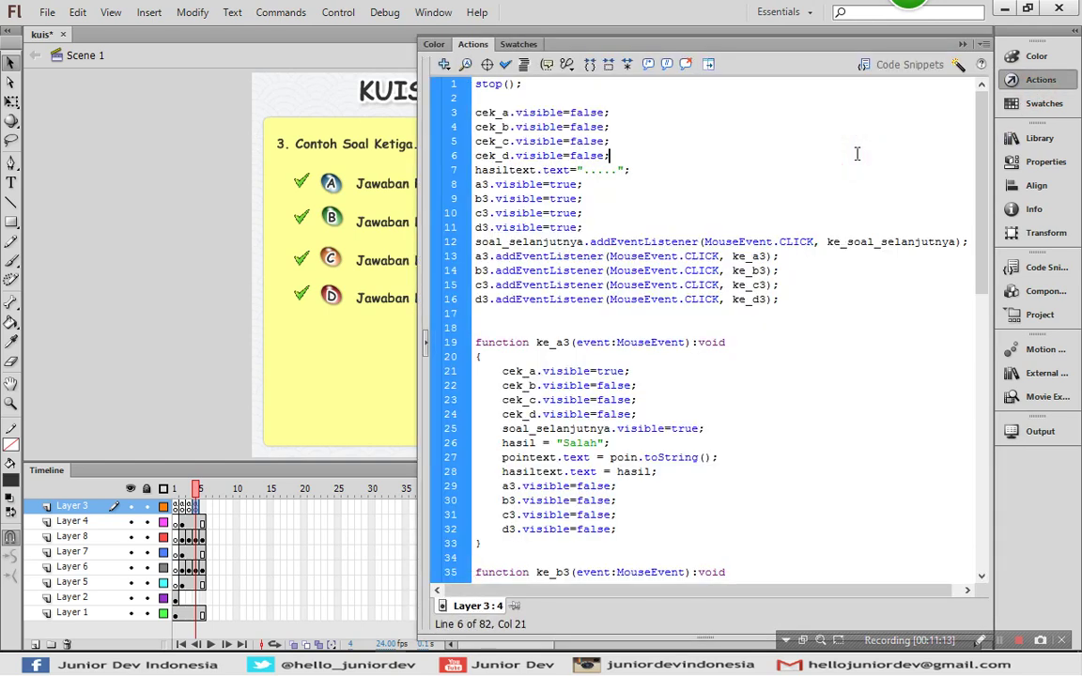
key("ctrl+a")
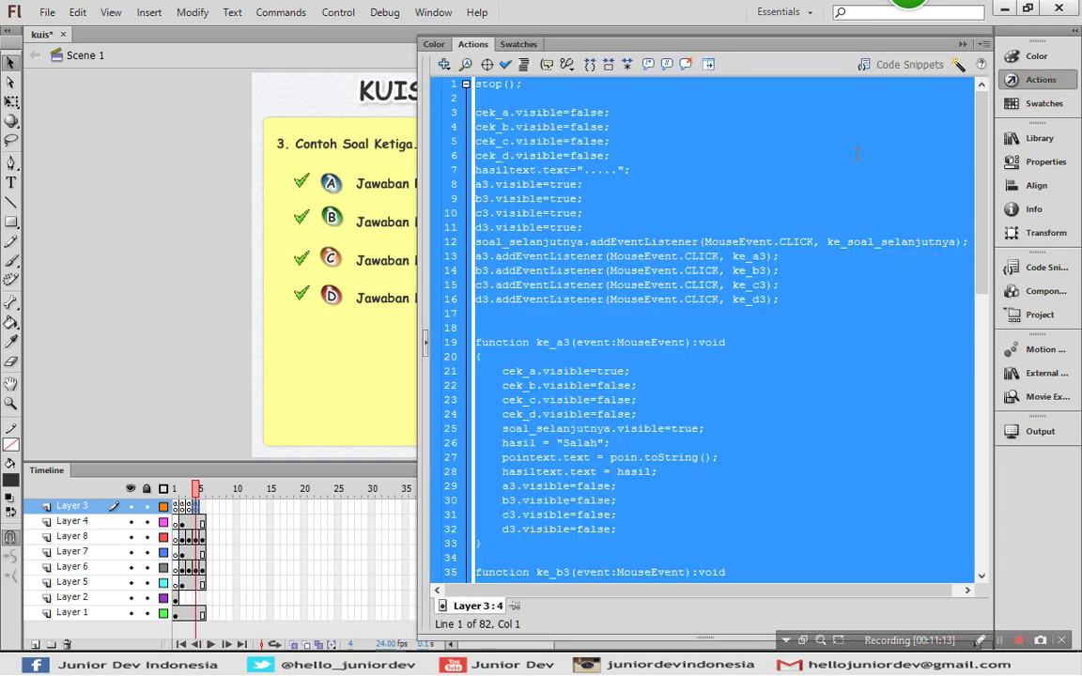
left_click(200, 508)
right_click(200, 508)
left_click(272, 177)
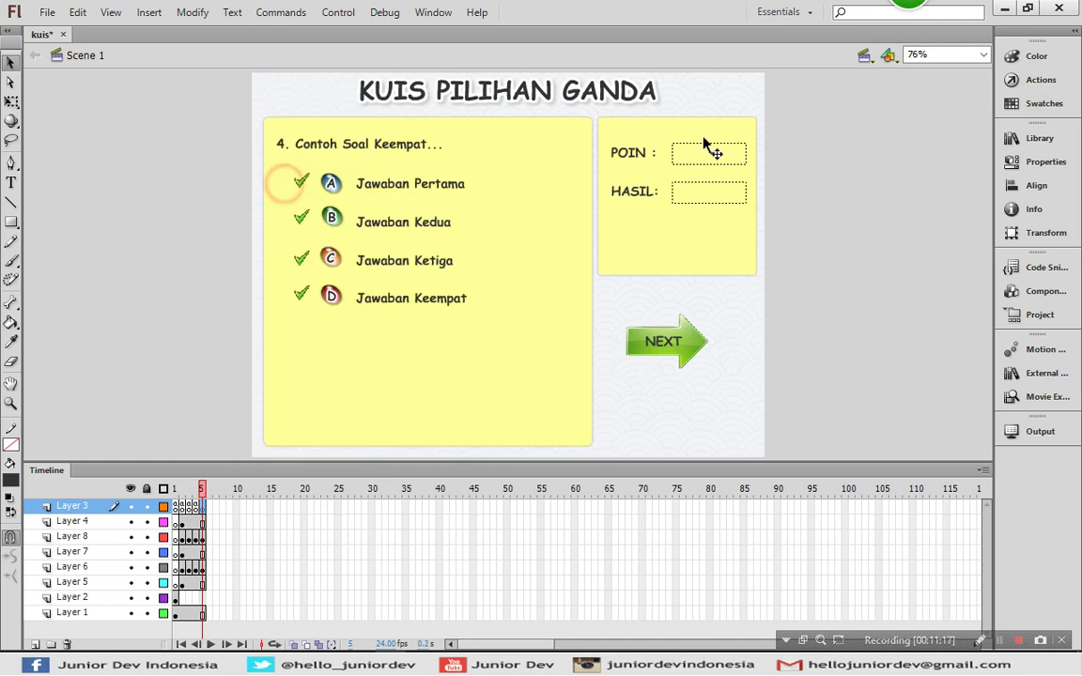
Paste the copied question script into the actions of Layer 3's frame 5
left_click(1037, 80)
left_click(813, 158)
key("ctrl+v")
scroll(580, 265, "up", 15)
Renumber the answer buttons in the visible=true lines of the frame 5 script to a4, b4, c4 and d4
left_click(490, 184)
key("BackSpace")
type("4")
key("Down")
key("BackSpace")
type("4")
key("Down")
key("Left")
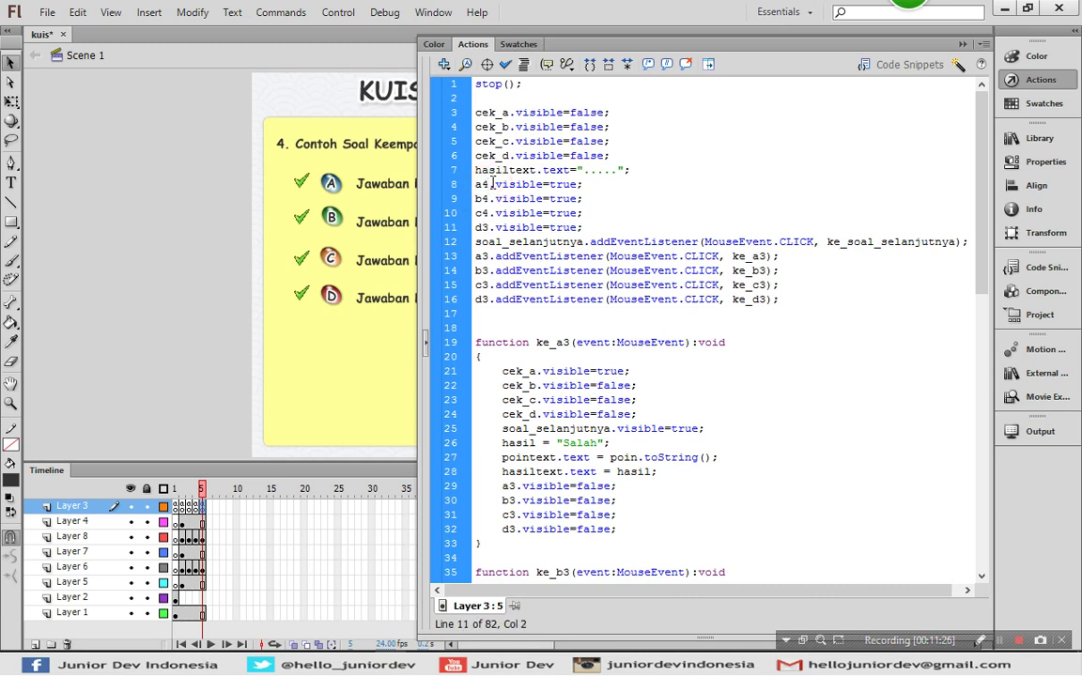
Change the handler names in the four answer button listeners to ke_a4, ke_b4, ke_c4 and ke_d4
left_click(766, 257)
key("shift+Left")
type("4")
key("Down")
key("shift+Left")
type("4")
key("Down")
key("shift+Left")
type("4")
key("Down")
key("shift+Left")
type("4")
Change the instance names at the start of the four answer listener lines to a4, b4, c4 and d4
key("Home")
key("shift+Left")
type("4")
key("Up")
key("shift+Left")
type("4")
key("Up")
key("shift+Left")
type("4")
key("Up")
key("shift+Left")
type("4")
key("Down")
key("Down")
key("Down")
key("Down")
Rename the function definitions for answers A and B to ke_a4 and ke_b4
left_click(563, 343)
key("shift+Right")
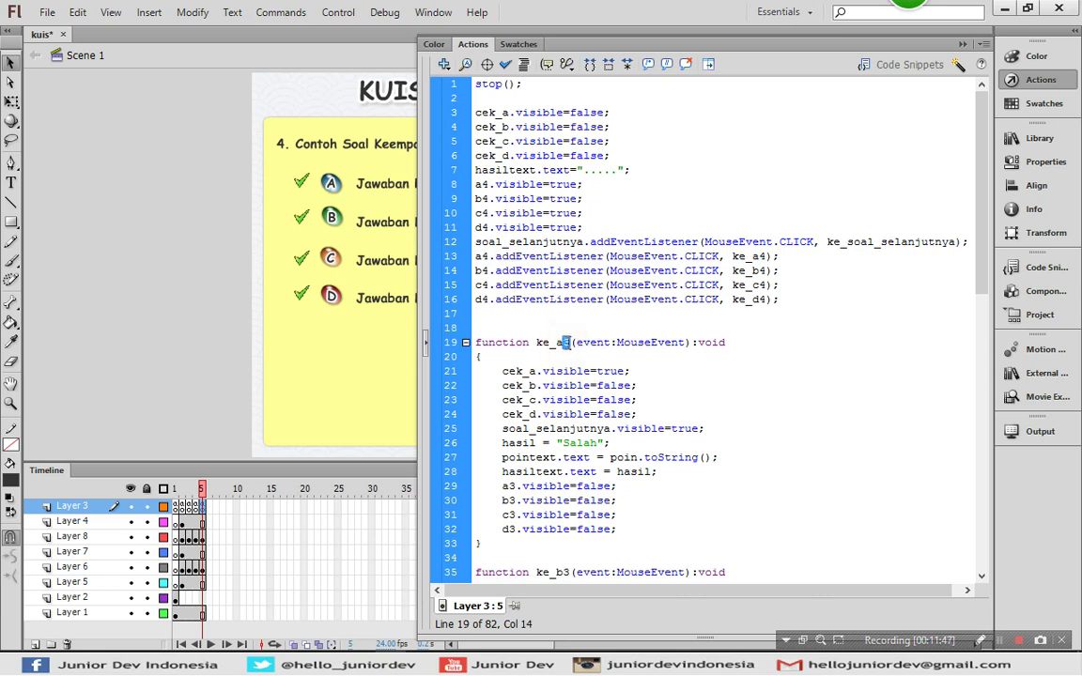
type("4")
key("Down")
key("Down")
key("Down")
key("Down")
key("Down")
key("Down")
key("Down")
key("Down")
key("Down")
key("Down")
key("Down")
key("Down")
key("Down")
key("Down")
key("Down")
key("Down")
key("Down")
key("Down")
key("Down")
key("Down")
key("Down")
key("Down")
key("Down")
key("Down")
key("Down")
key("Down")
key("Down")
key("Down")
key("Down")
key("Down")
key("Down")
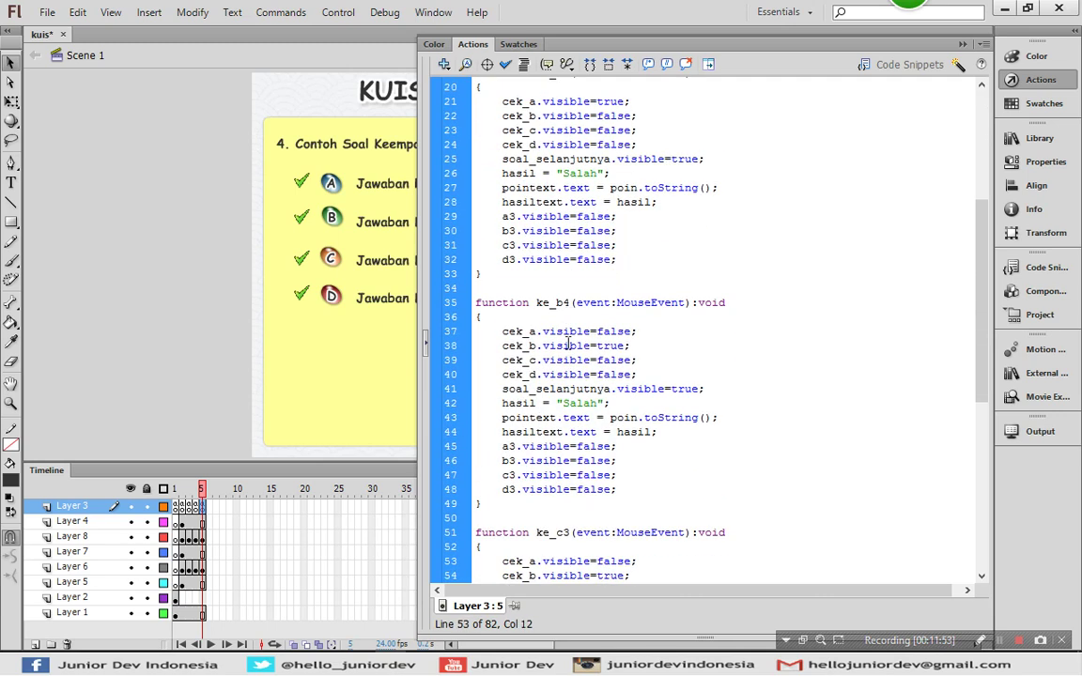
Rename the function definition for answer C to ke_c4
key("Up")
key("ctrl+Right")
key("ctrl+Right")
key("Delete")
type("4")
key("Down")
key("Down")
key("Down")
key("Down")
key("Down")
key("Down")
key("Down")
key("Down")
key("Down")
key("Down")
key("Down")
key("Down")
key("Down")
key("Down")
key("Down")
key("Down")
key("Down")
key("Down")
key("Down")
key("Down")
key("Down")
key("Down")
key("Down")
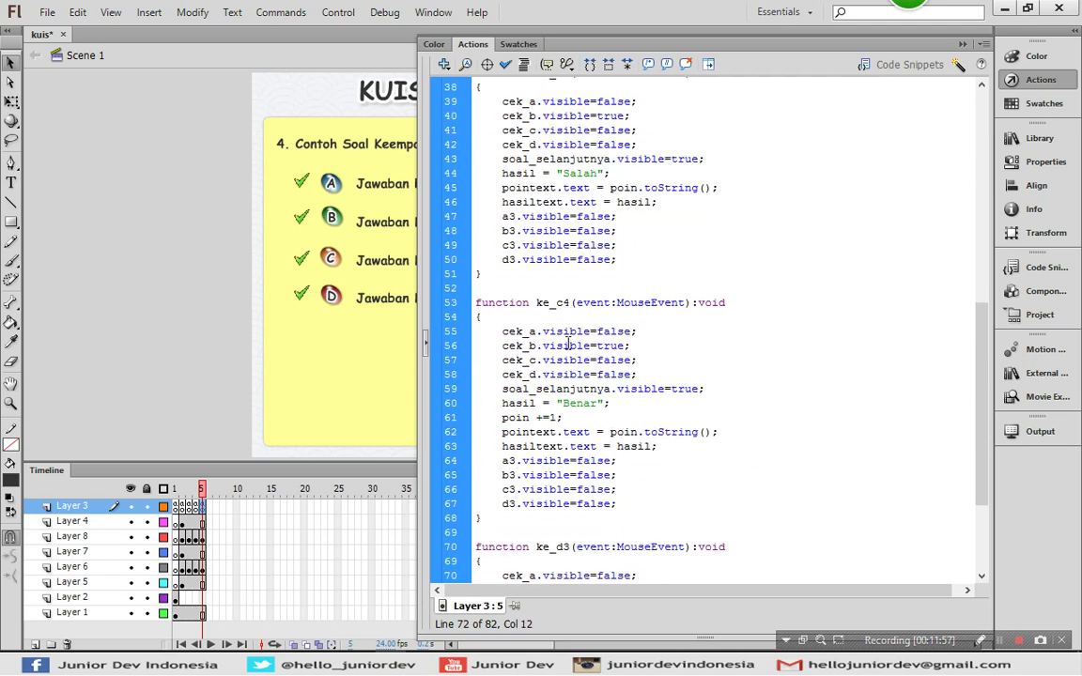
Rename the function definition for answer D to ke_d4
key("Up")
key("Up")
key("Up")
key("Up")
key("Up")
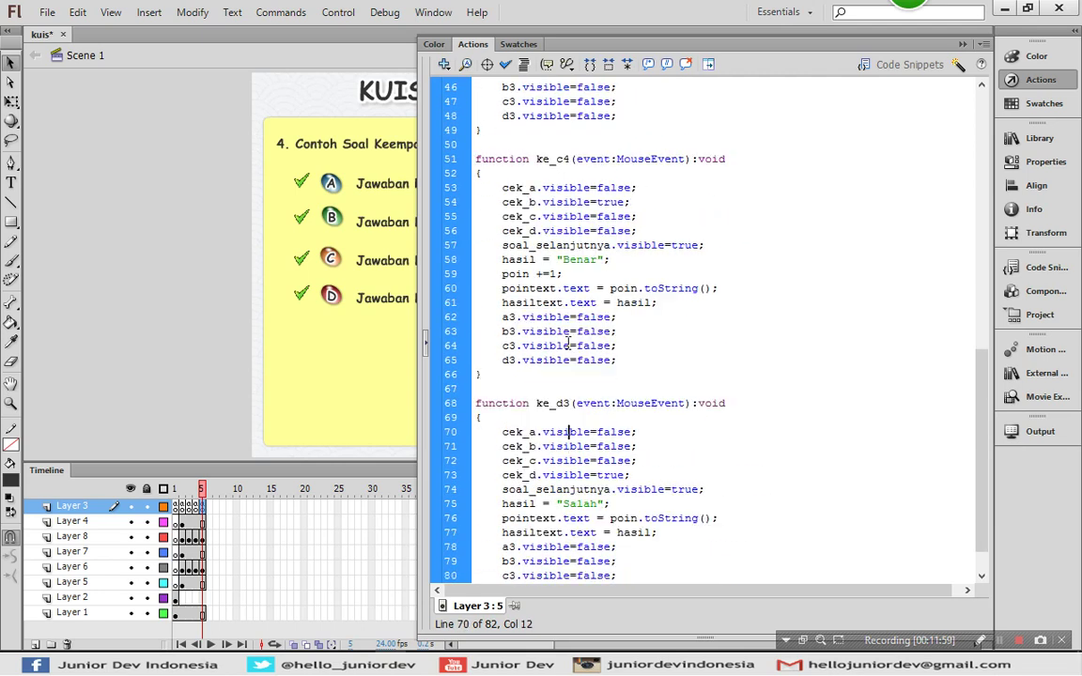
key("ctrl+Right")
key("ctrl+Right")
key("shift+Left")
type("4")
key("Down")
key("Down")
key("Down")
key("Down")
key("Down")
key("Down")
key("Down")
key("Down")
key("Down")
key("Down")
key("Down")
key("Down")
key("Down")
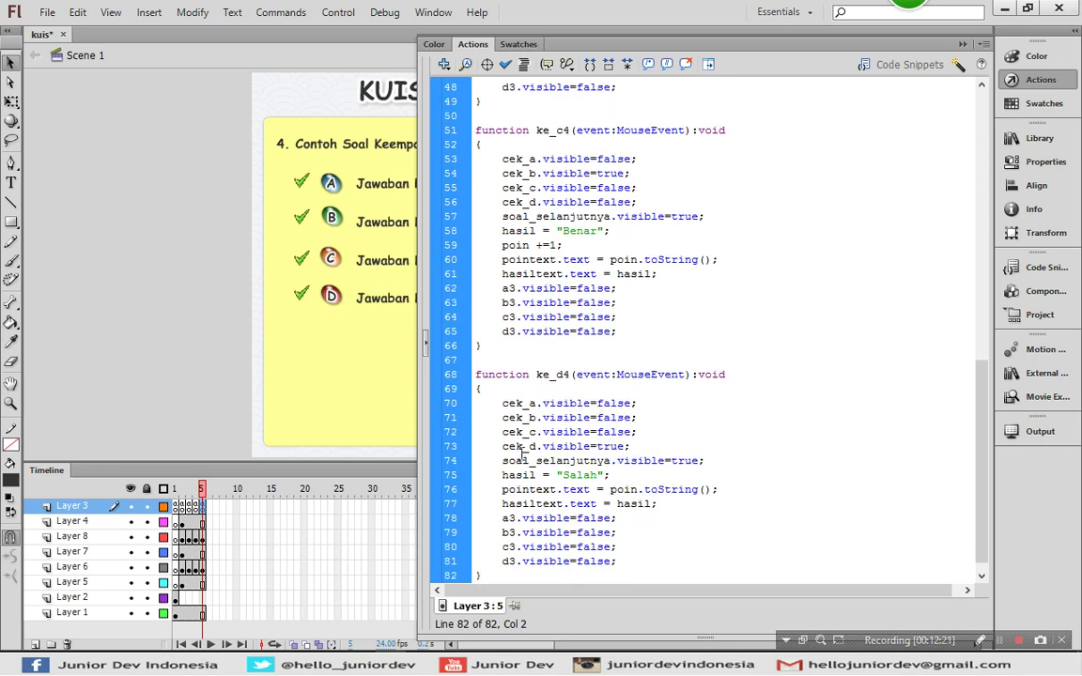
Renumber the buttons hidden in the visible=false lines at the end of function ke_d4 to a4, b4, c4 and d4
left_click_drag(516, 516, 511, 517)
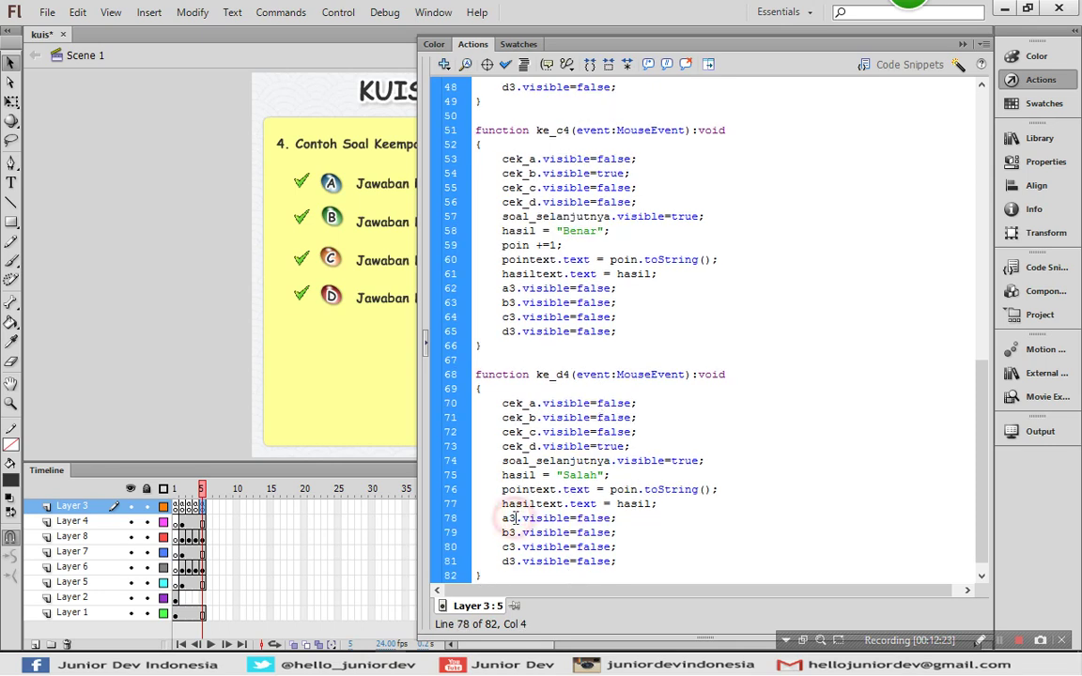
type("4")
key("Down")
key("BackSpace")
type("4")
key("Down")
key("BackSpace")
type("4")
key("Down")
key("BackSpace")
type("4")
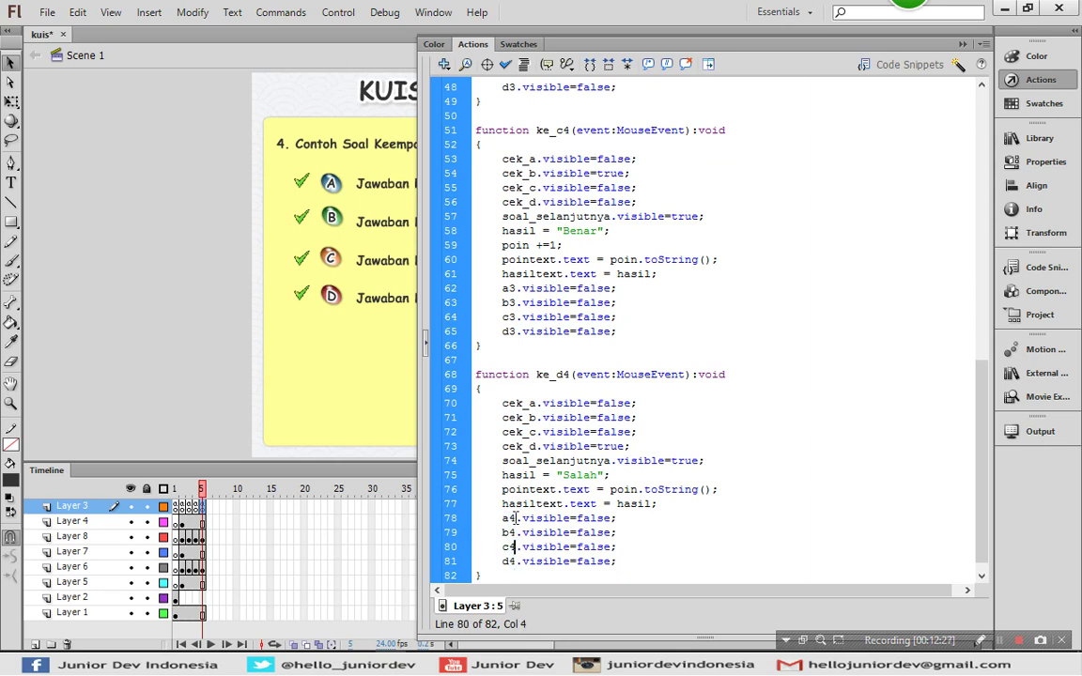
Copy the hasil = "Benar"; and poin +=1; lines from ke_c4 over the hasil = "Salah"; line in ke_d4
key("Up")
key("Up")
key("Up")
key("Up")
key("Up")
key("Up")
key("Up")
key("Up")
key("Up")
key("Up")
key("Up")
key("Up")
left_click_drag(503, 231, 581, 245)
key("ctrl+c")
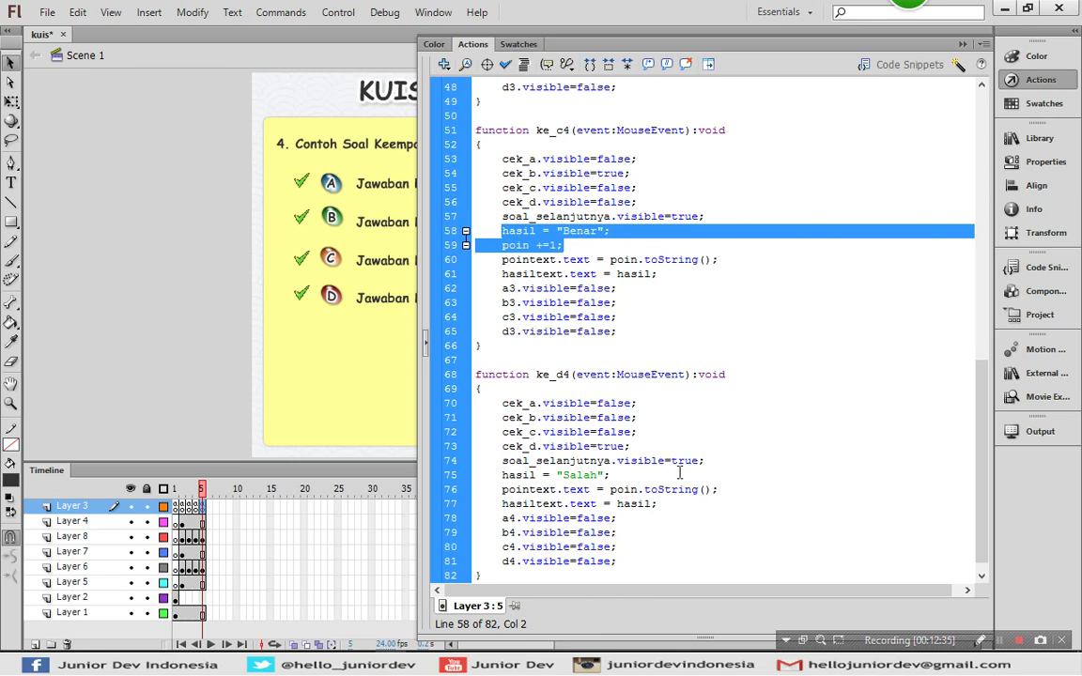
left_click_drag(616, 477, 502, 475)
key("ctrl+v")
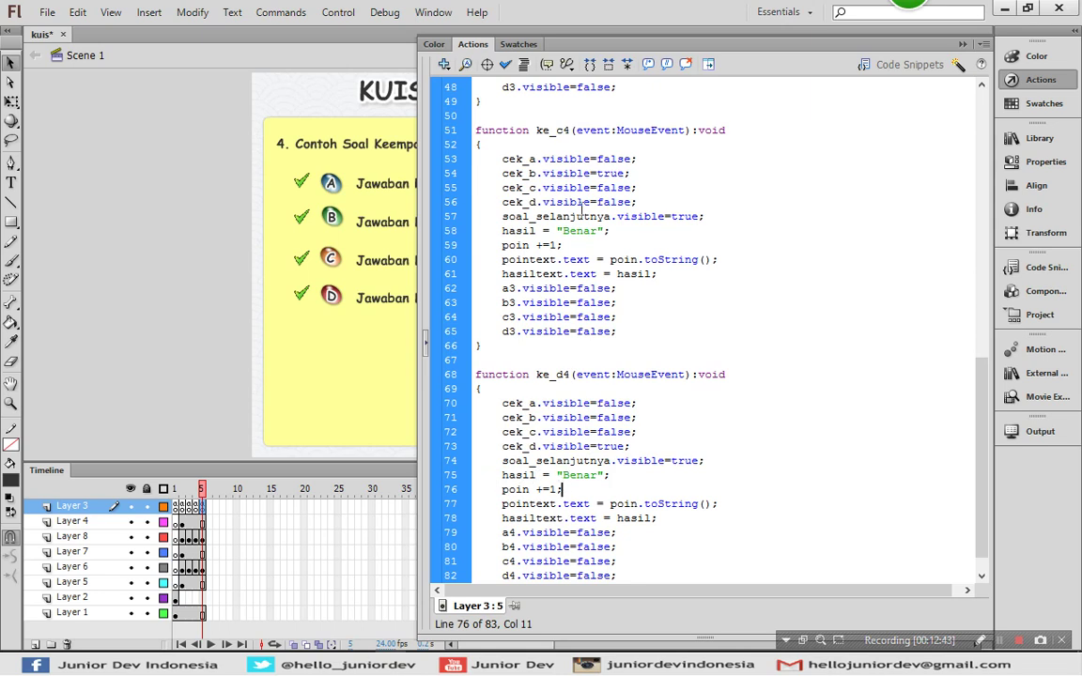
Delete the poin +=1; statement from function ke_c4
left_click_drag(562, 246, 466, 246)
key("BackSpace")
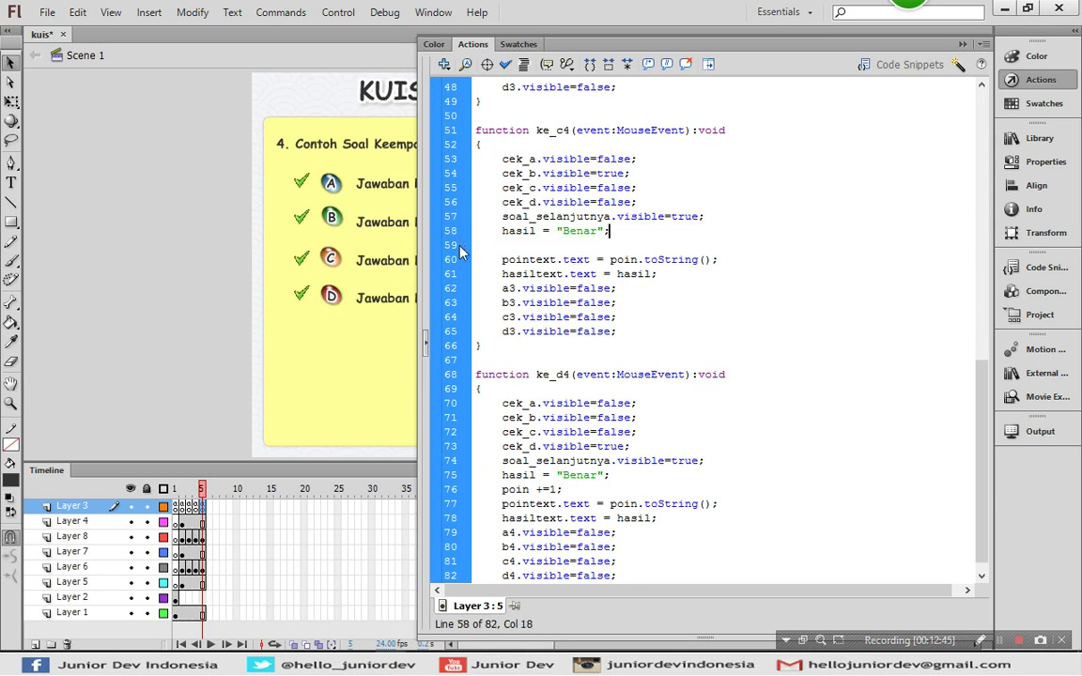
Remove the leftover blank line in function ke_c4 and set its hasil value to "Salah"
key("BackSpace")
left_click_drag(598, 231, 562, 231)
type("Salah")
Renumber the buttons hidden in the visible=false lines at the end of function ke_b4 to a4, b4, c4 and d4
scroll(568, 240, "up", 6)
left_click(567, 259)
left_click(515, 302)
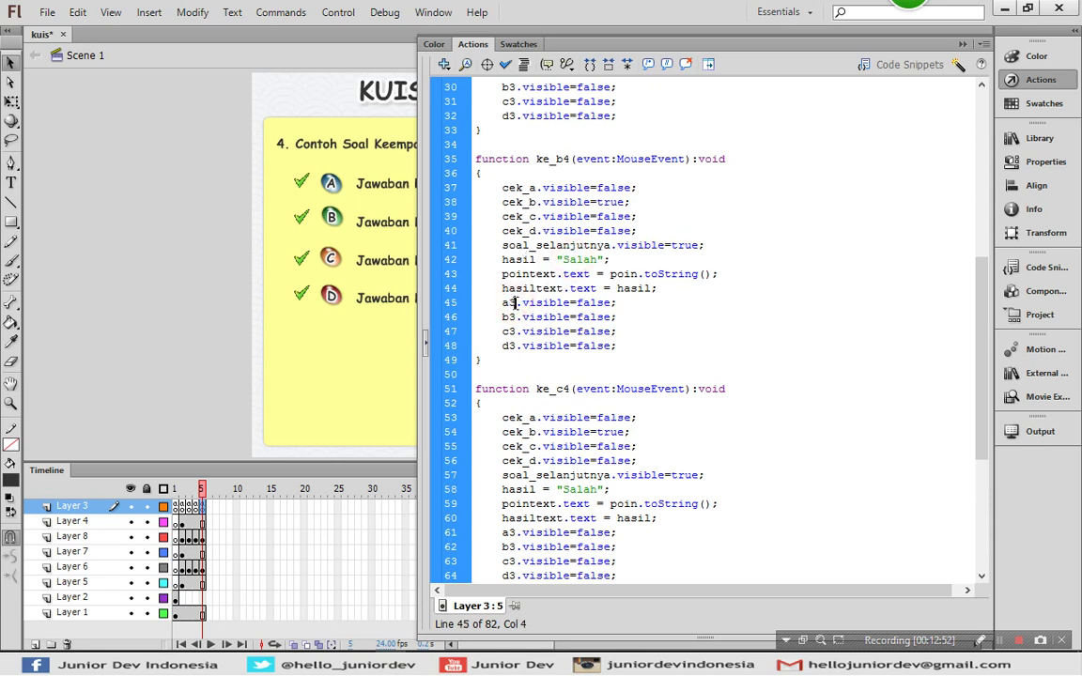
key("BackSpace")
type("4")
key("Down")
key("BackSpace")
type("4")
key("Down")
key("BackSpace")
type("4")
key("Down")
key("Up")
key("Up")
key("Up")
key("Up")
key("Up")
key("Up")
key("Up")
key("Up")
key("Up")
key("Up")
key("Up")
key("shift+Up")
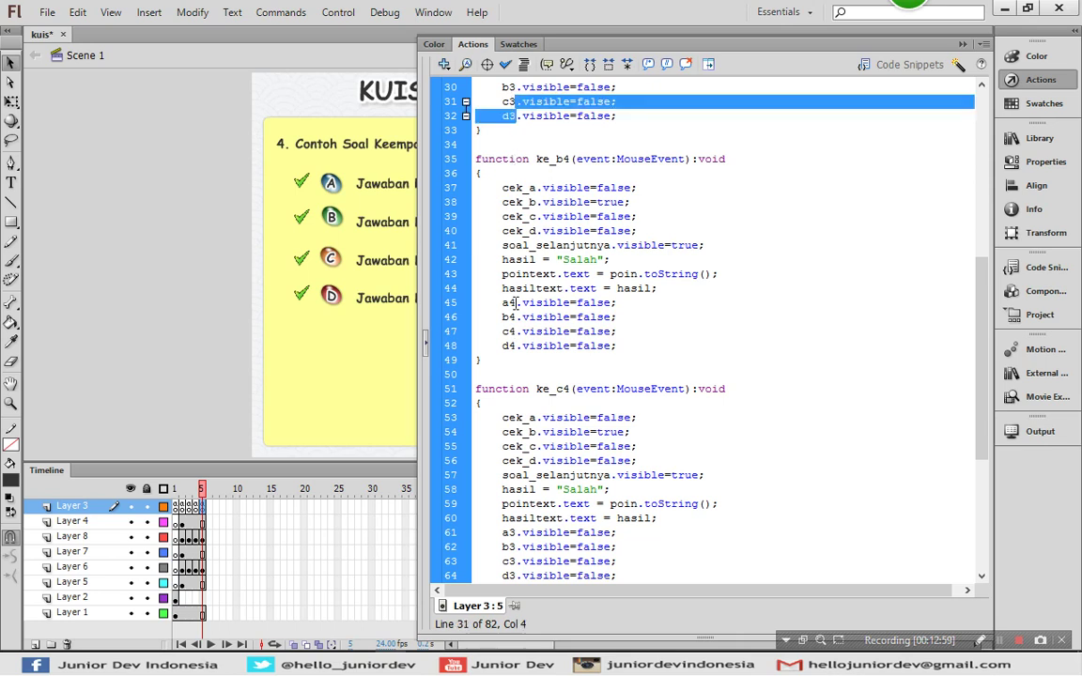
type("4")
key("Up")
key("shift+Down")
key("Right")
key("shift+Up")
key("Right")
key("Up")
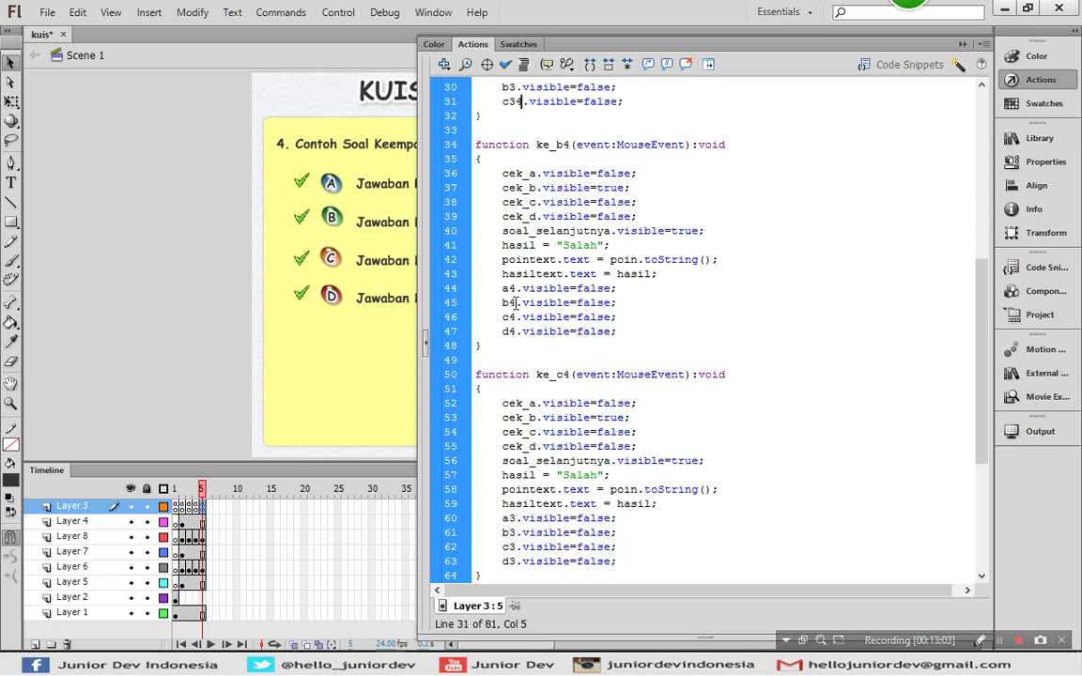
key("ctrl+z")
Renumber the buttons hidden in the visible=false lines at the end of function ke_a4 to a4, b4, c4 and d4
key("Down")
key("shift+Left")
type("4")
key("Up")
key("shift+Left")
type("4")
key("Up")
key("shift+Left")
type("4")
key("Up")
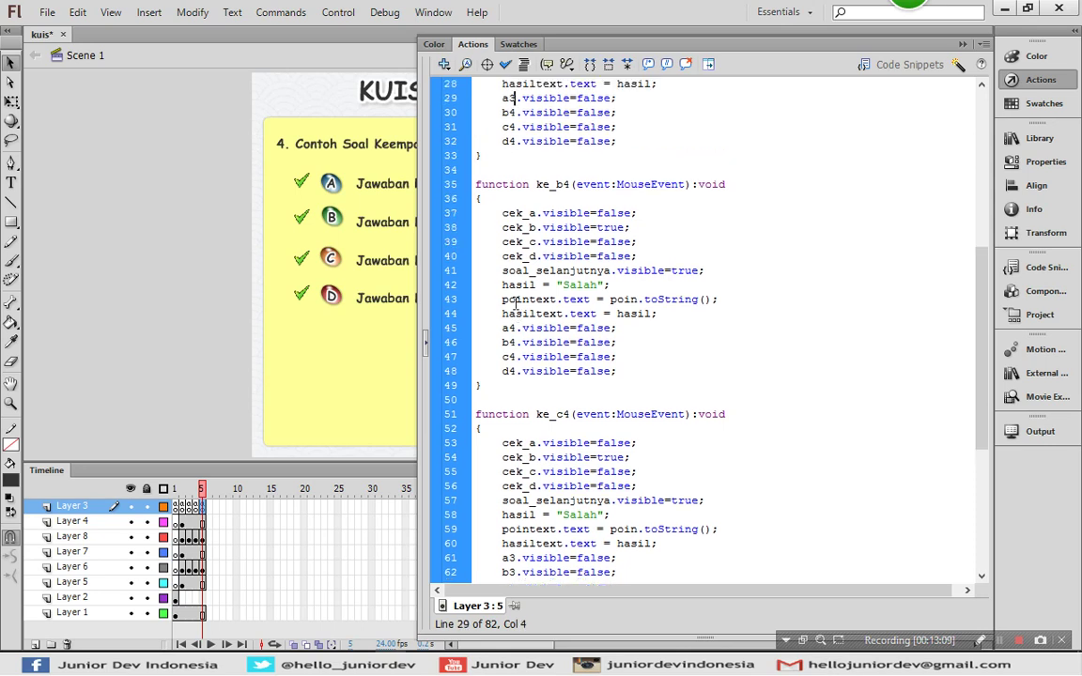
Check the frame 5 script from function ke_a4 back up to its first line
key("Up")
key("Up")
key("Up")
key("Up")
key("Up")
key("Up")
key("Up")
key("Up")
key("Up")
key("Up")
key("Up")
key("Up")
key("Up")
key("Up")
key("Up")
key("Up")
key("Up")
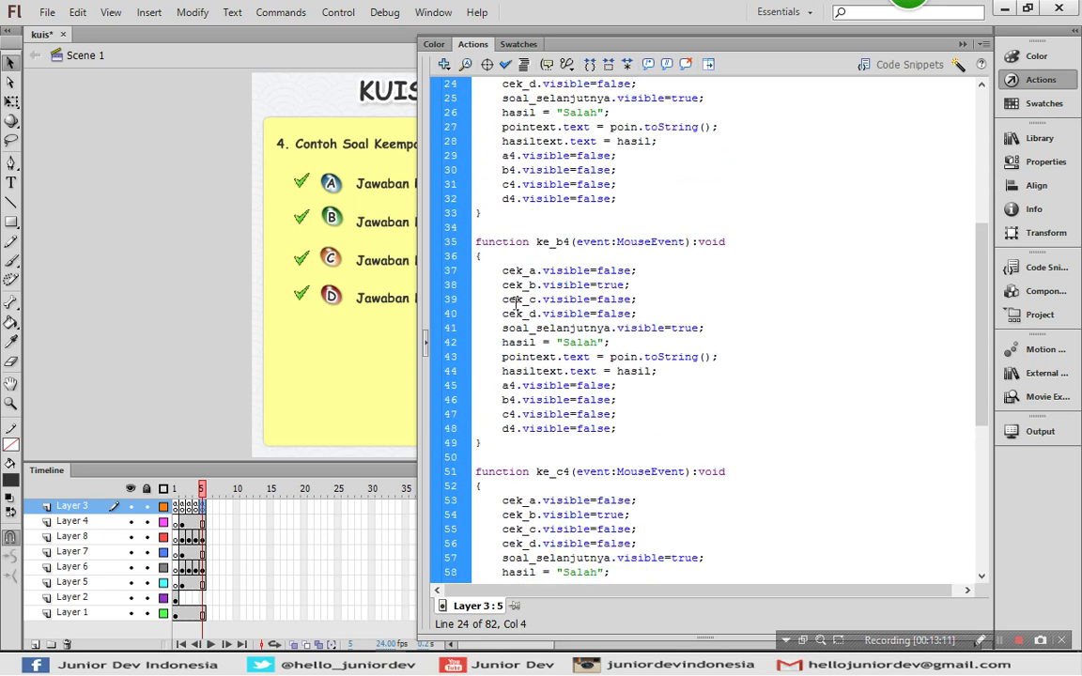
key("Up")
key("Up")
key("Up")
key("Up")
key("Up")
key("Up")
key("Up")
key("Up")
key("Up")
key("Up")
key("Up")
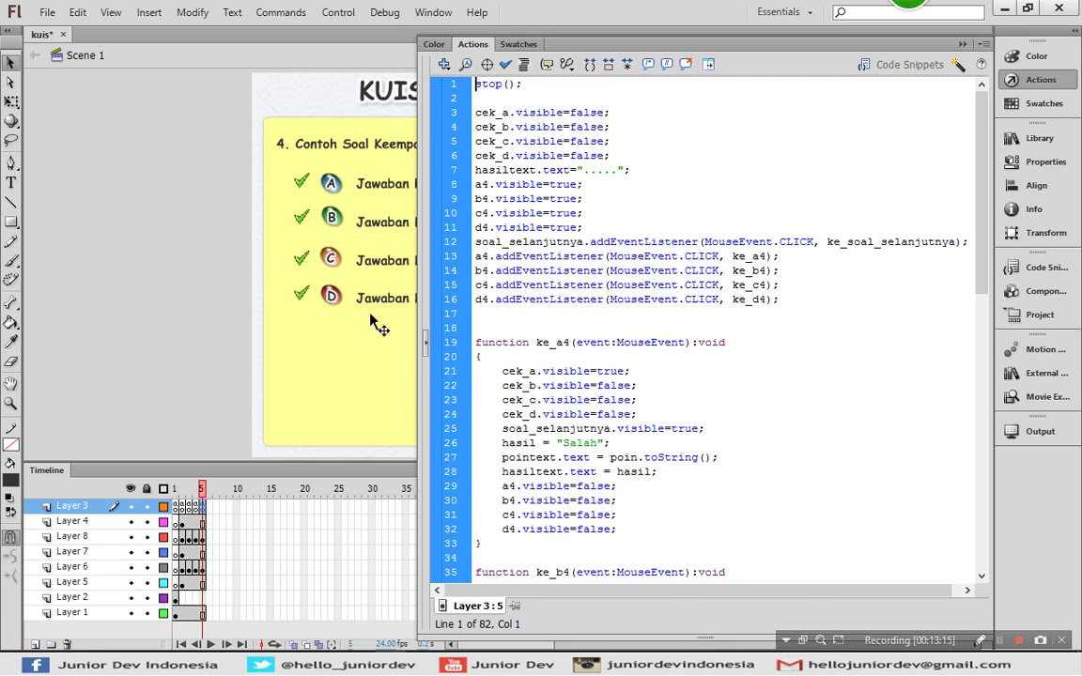
Extend Layers 4, 7, 5 and 1 to frame 6 and insert keyframes there on Layers 8 and 6
left_click(211, 512)
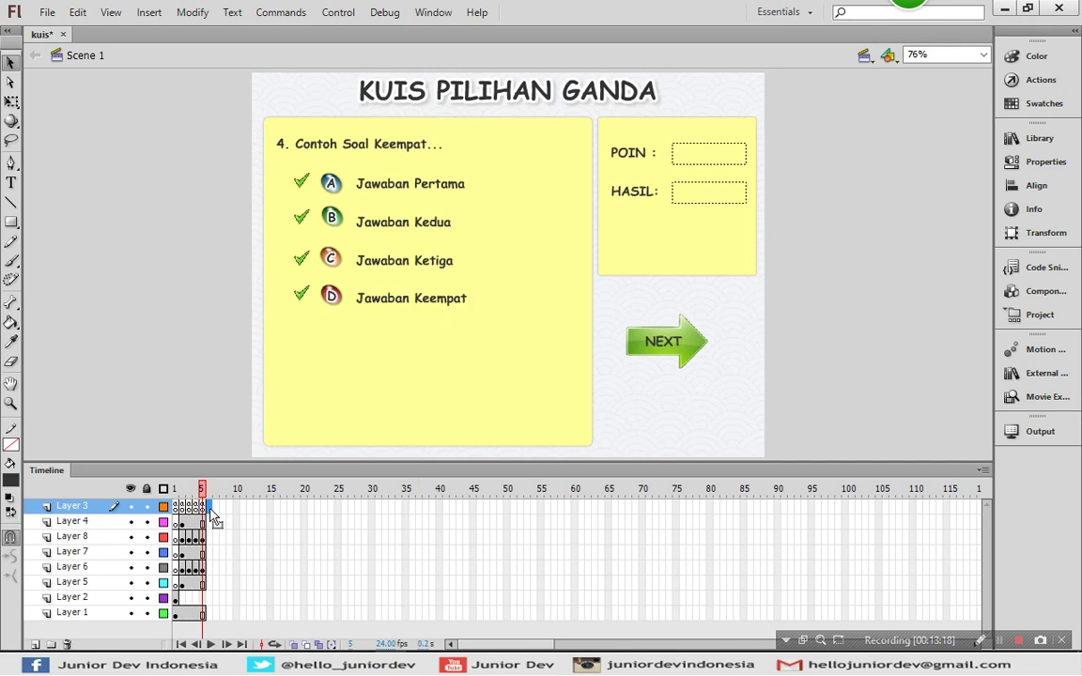
left_click(211, 522)
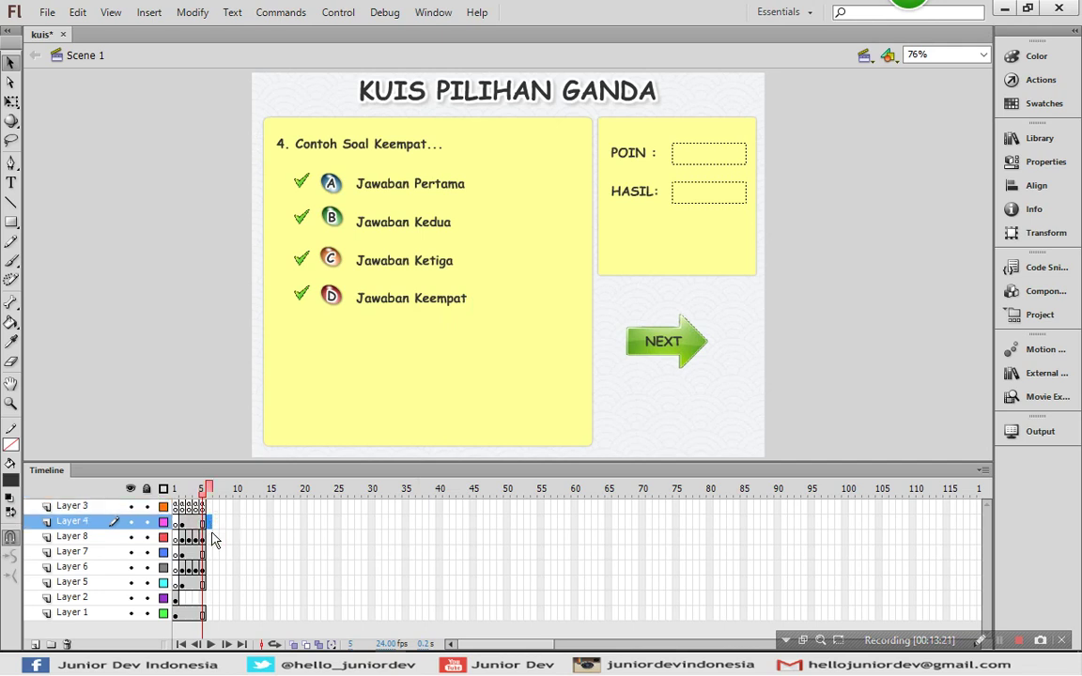
left_click(210, 538)
left_click(211, 539)
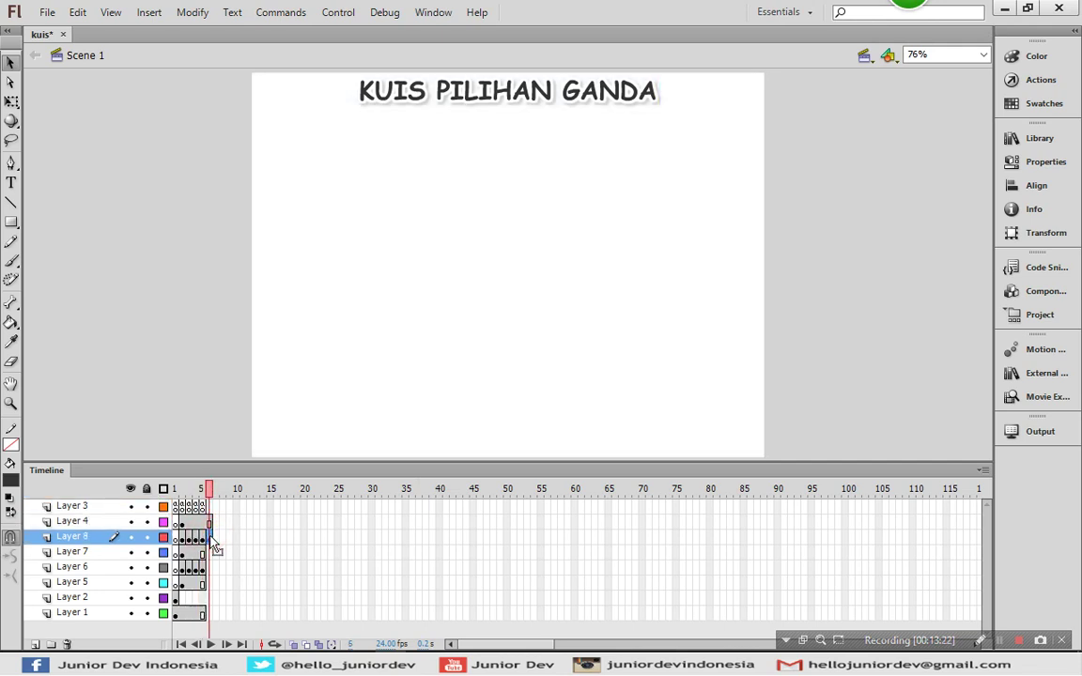
left_click(211, 554)
left_click(210, 569)
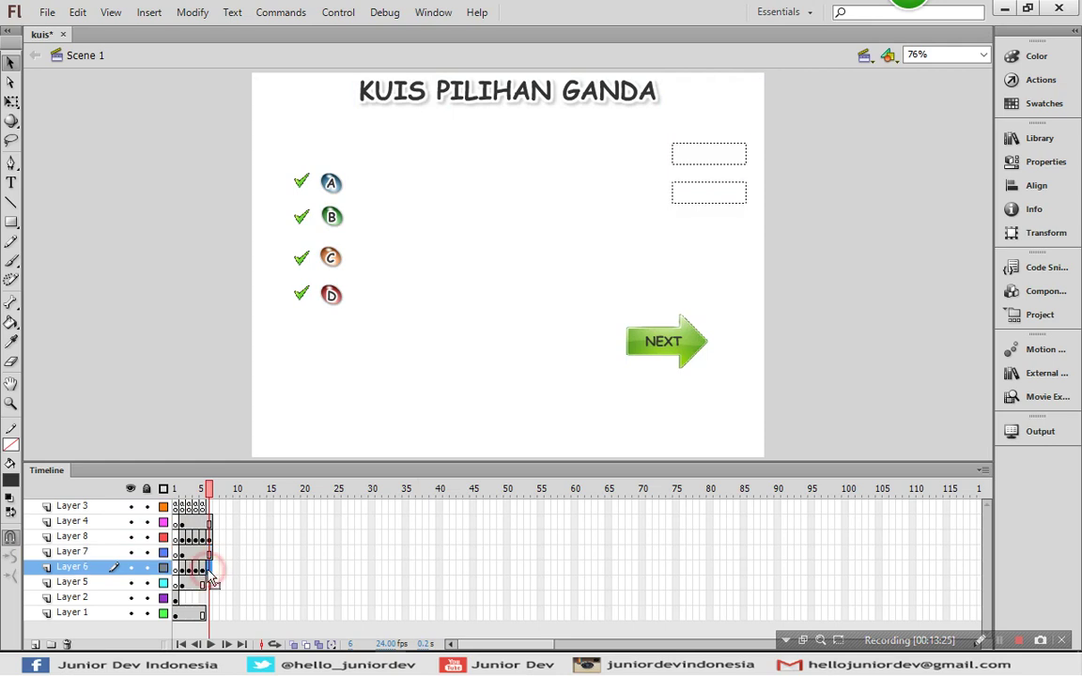
left_click(210, 584)
left_click(210, 599)
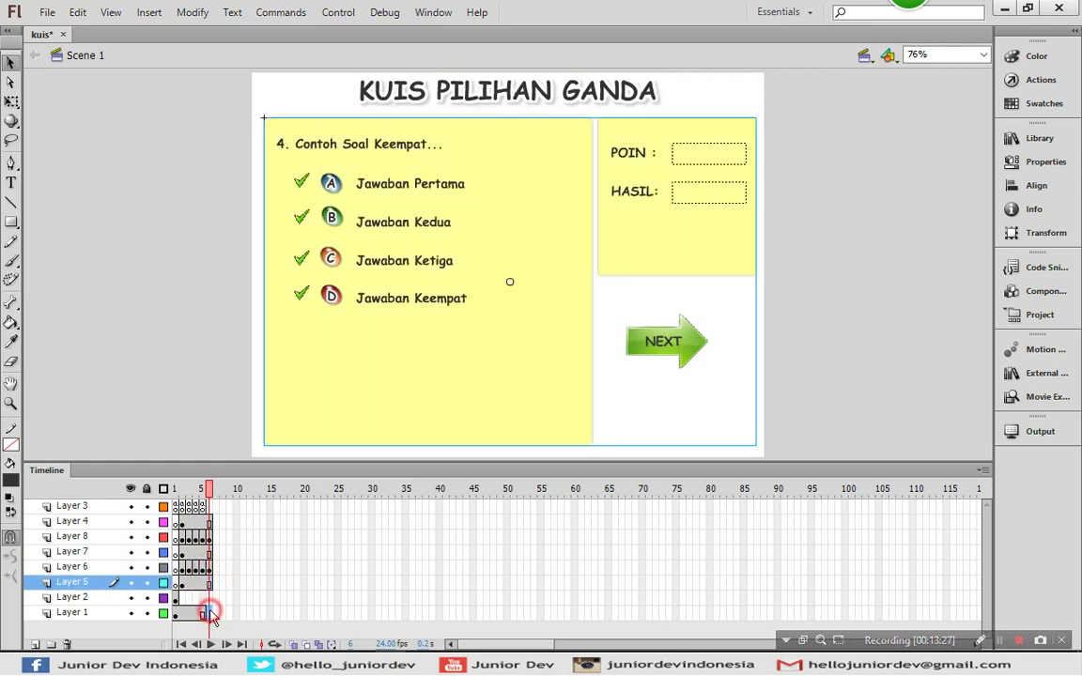
left_click(211, 614)
Copy the entire script from frame 5 of Layer 3
left_click(201, 507)
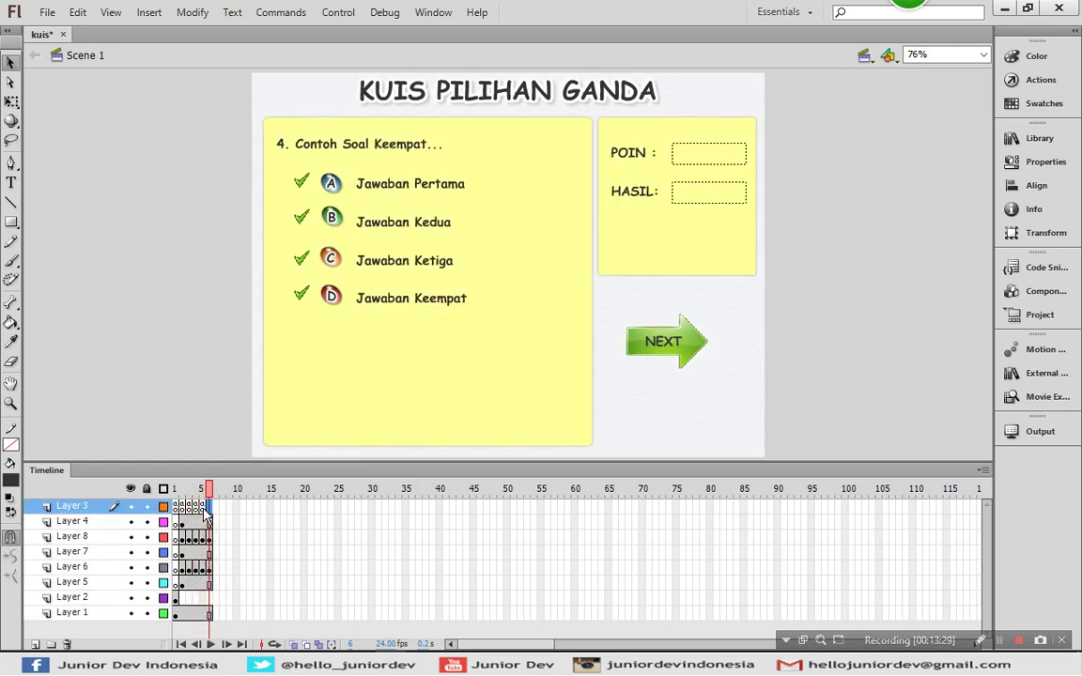
left_click(1033, 80)
left_click(784, 155)
key("ctrl+a")
key("ctrl+c")
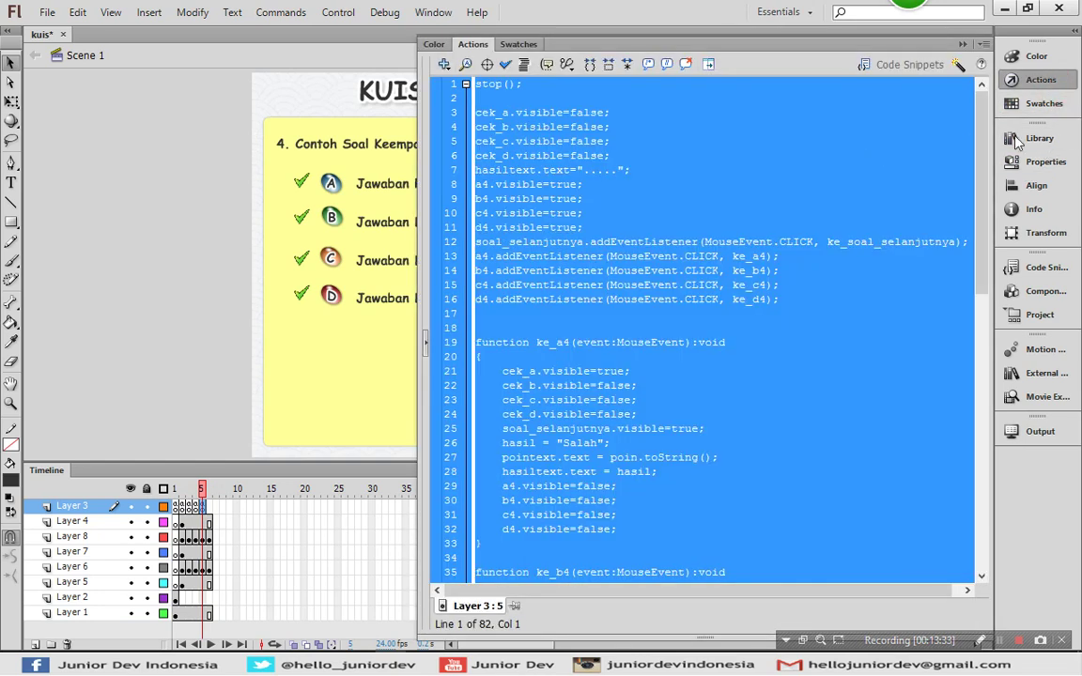
left_click(1037, 80)
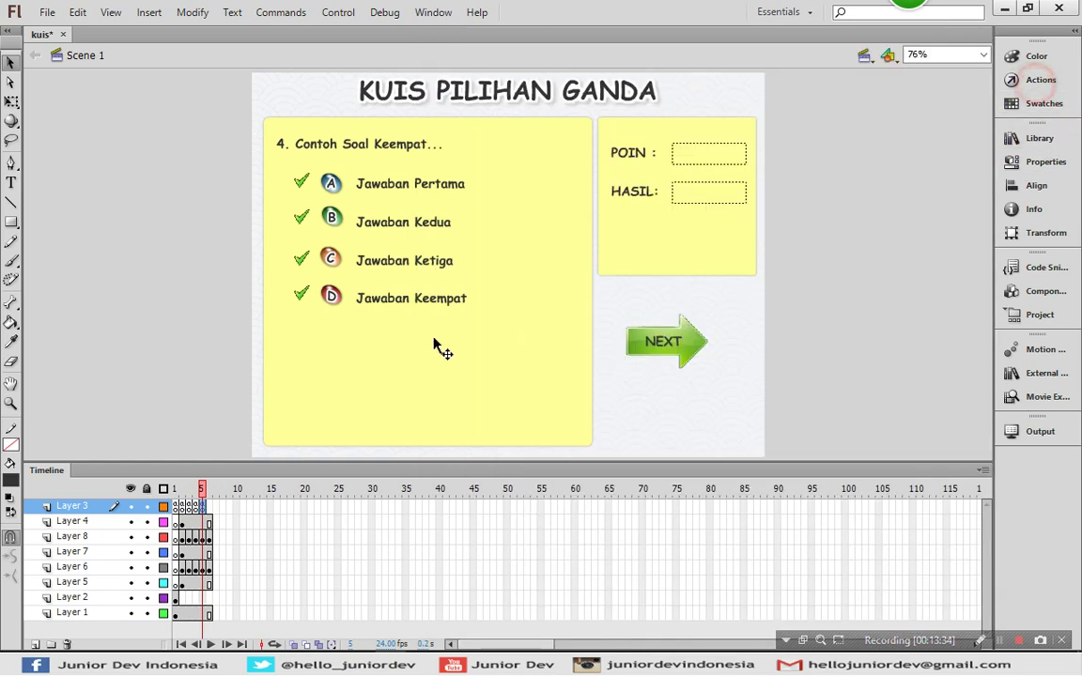
Insert a blank keyframe at frame 6 of Layer 3 and paste the copied script into it
left_click(207, 508)
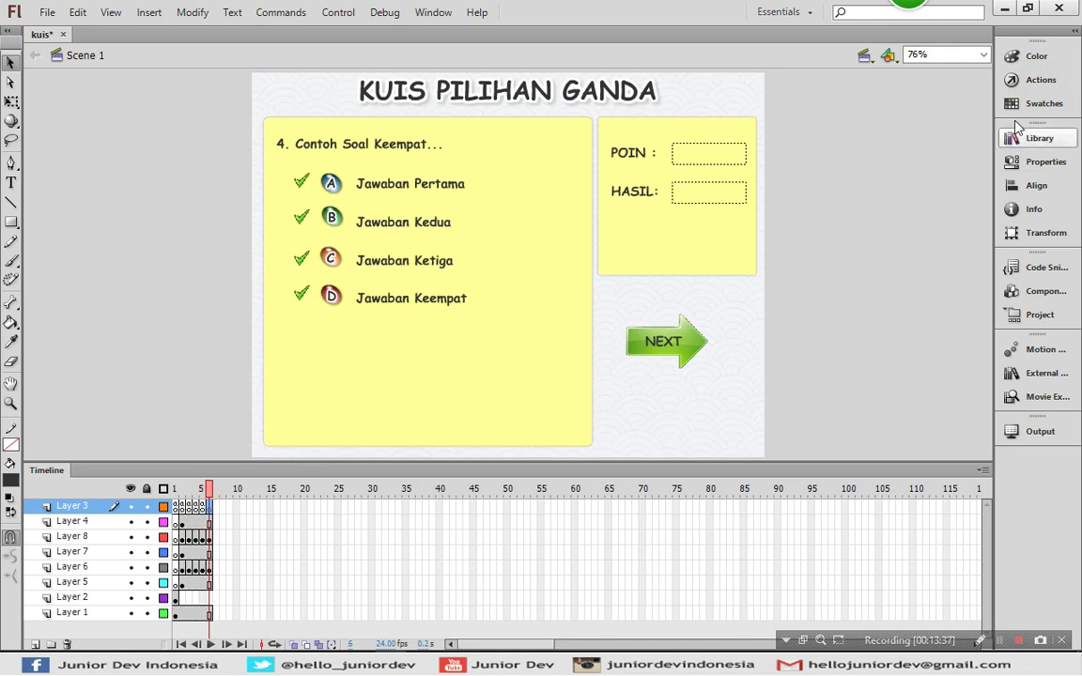
left_click(1020, 83)
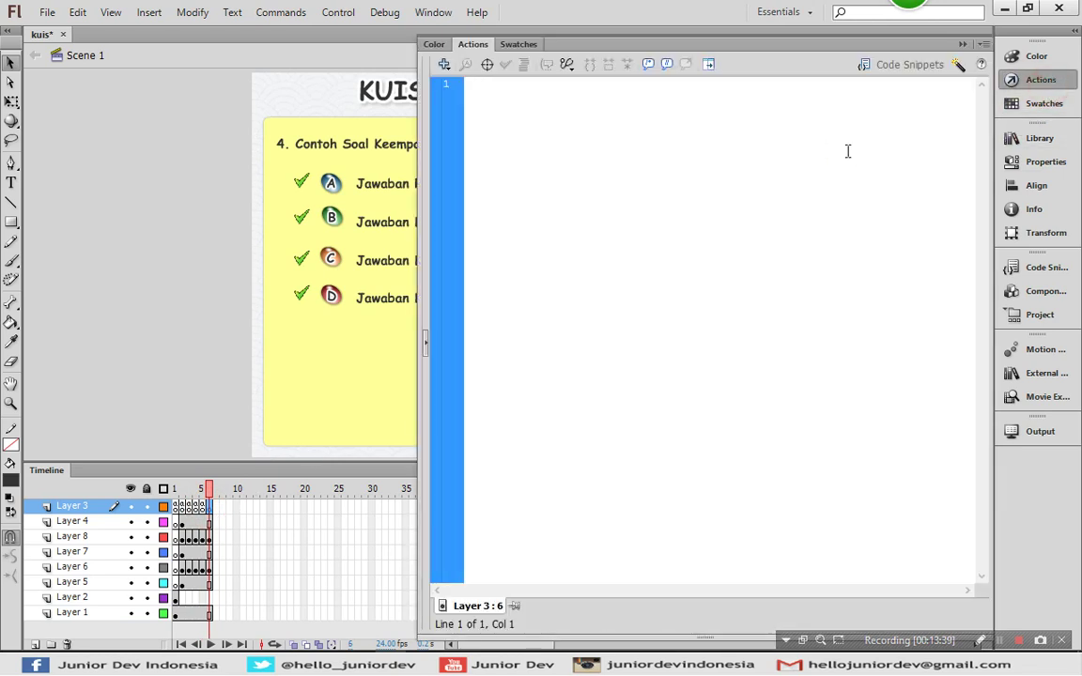
key("ctrl+v")
Renumber the buttons in the visible=true lines of the frame 6 script to a5, b5, c5 and d5
scroll(657, 155, "up", 15)
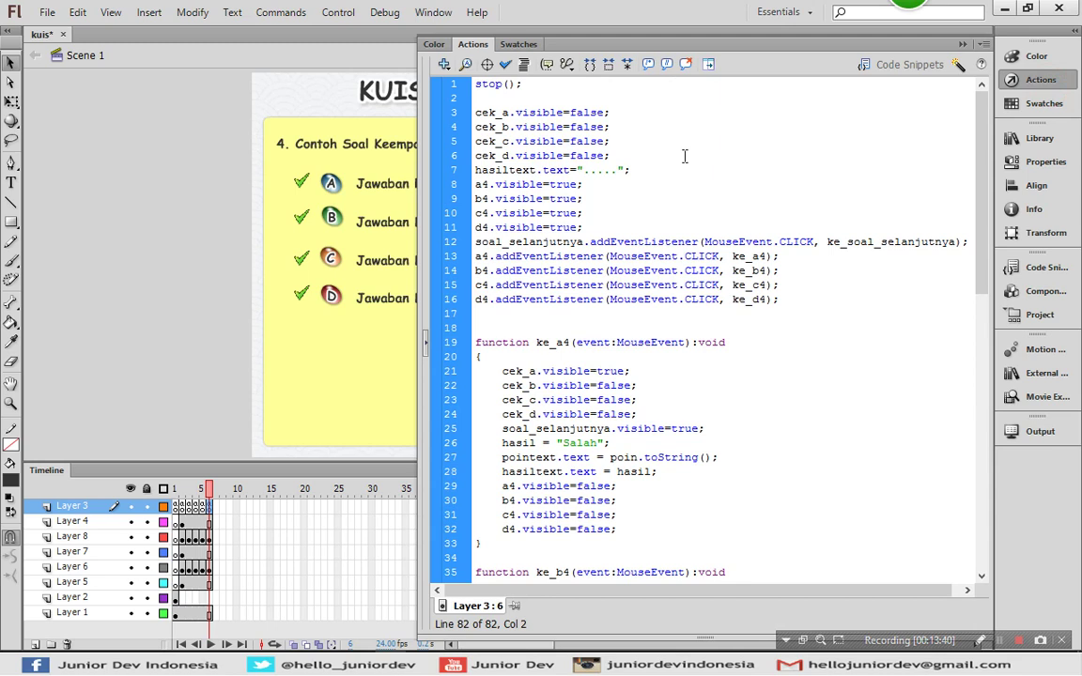
left_click(493, 184)
key("BackSpace")
type("5")
key("Down")
key("BackSpace")
type("5")
key("Down")
key("BackSpace")
type("5")
key("Down")
key("BackSpace")
type("5")
Rename the handlers in the four answer buttons' addEventListener lines to ke_a5, ke_b5, ke_c5 and ke_d5
left_click(768, 257)
key("BackSpace")
type("5")
key("Down")
key("BackSpace")
type("5")
key("Down")
key("BackSpace")
type("5")
key("Down")
key("shift+Left")
type("5")
Renumber the button names that start the four answer addEventListener lines to a5, b5, c5 and d5
left_click(480, 256)
key("shift+Right")
type("5")
key("Down")
key("BackSpace")
type("5")
key("Down")
key("BackSpace")
type("5")
key("Down")
key("Left")
key("Delete")
type("5")
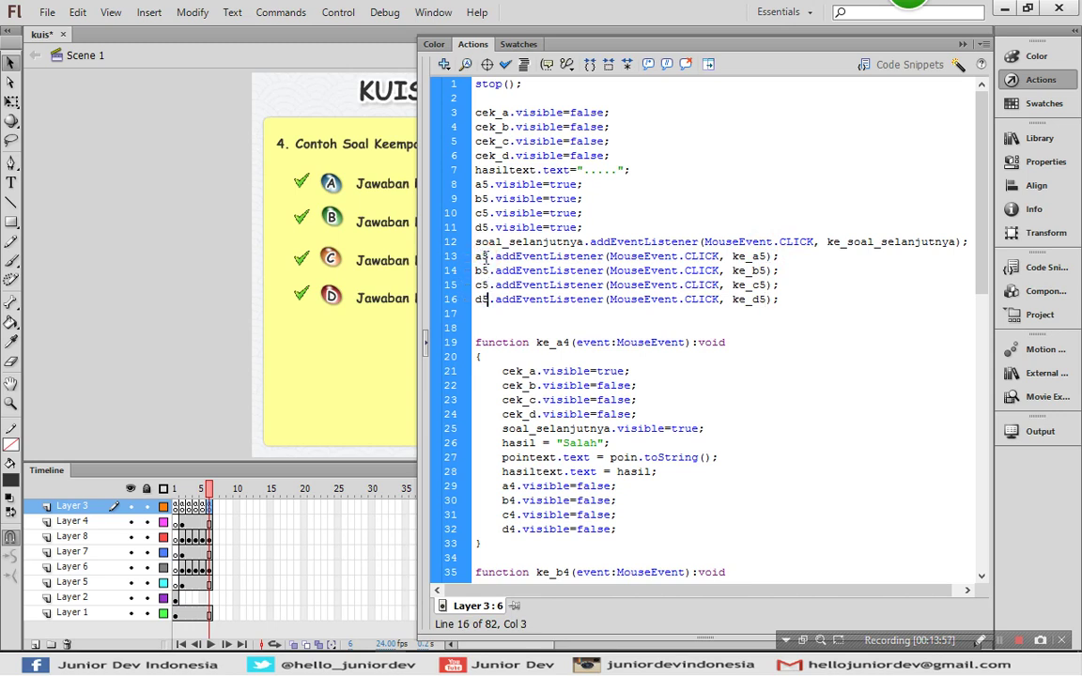
Rename the first three answer function declarations in the frame 6 script to ke_a5, ke_b5 and ke_c5
left_click(563, 342)
key("shift+Right")
type("5")
key("Down")
key("Down")
key("Down")
key("Down")
scroll(569, 341, "down", 1)
key("Up")
key("ctrl+Right")
key("ctrl+Right")
key("BackSpace")
type("5")
key("Down")
key("Down")
key("Down")
key("Down")
key("Down")
key("Down")
key("Down")
key("Down")
key("Down")
key("Down")
key("Down")
key("Down")
key("Down")
key("Down")
key("Down")
key("Down")
key("Down")
key("Up")
key("ctrl+Right")
key("ctrl+Right")
key("BackSpace")
type("5")
Rename the fourth answer function declaration in the frame 6 script to ke_d5
key("Down")
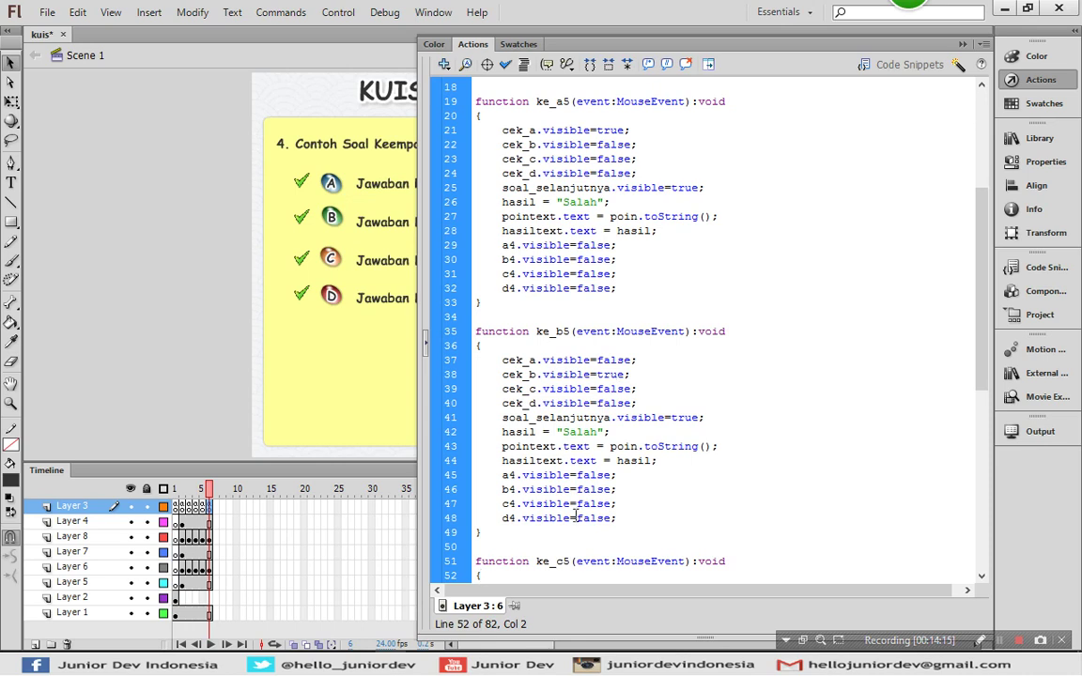
key("Down")
key("Down")
key("Down")
key("Down")
key("Down")
key("Down")
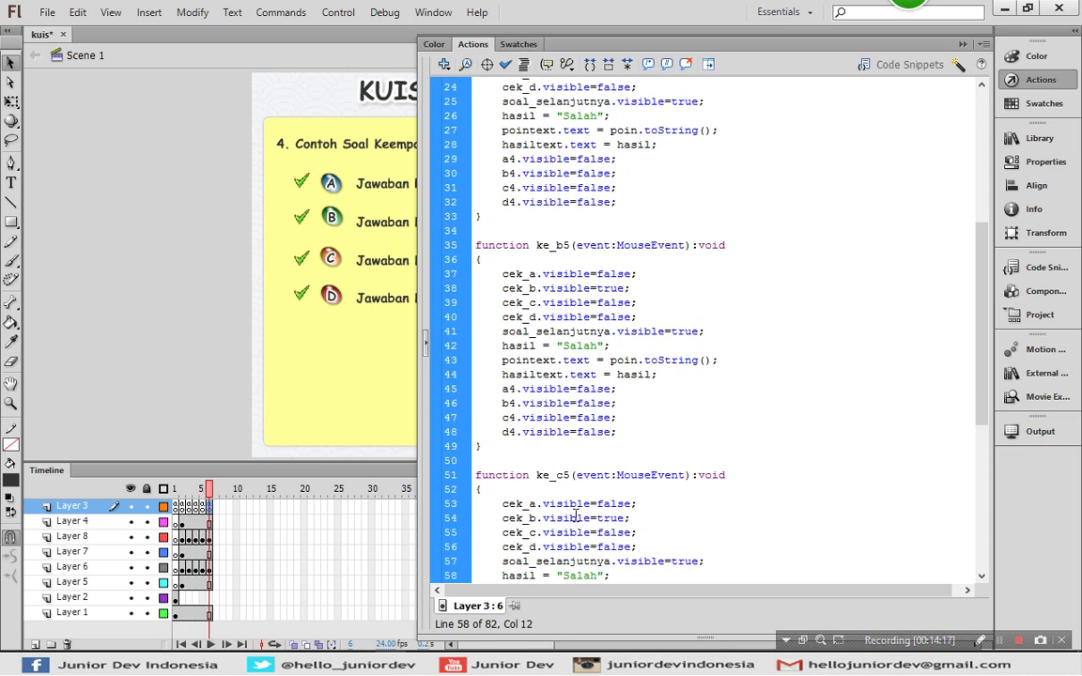
key("Down")
key("Down")
key("Down")
key("Down")
key("Down")
key("Down")
key("Down")
key("Down")
key("Down")
key("Down")
key("Down")
key("Down")
key("Down")
key("Down")
key("Down")
key("Down")
key("Down")
key("Down")
key("Down")
key("Down")
key("Down")
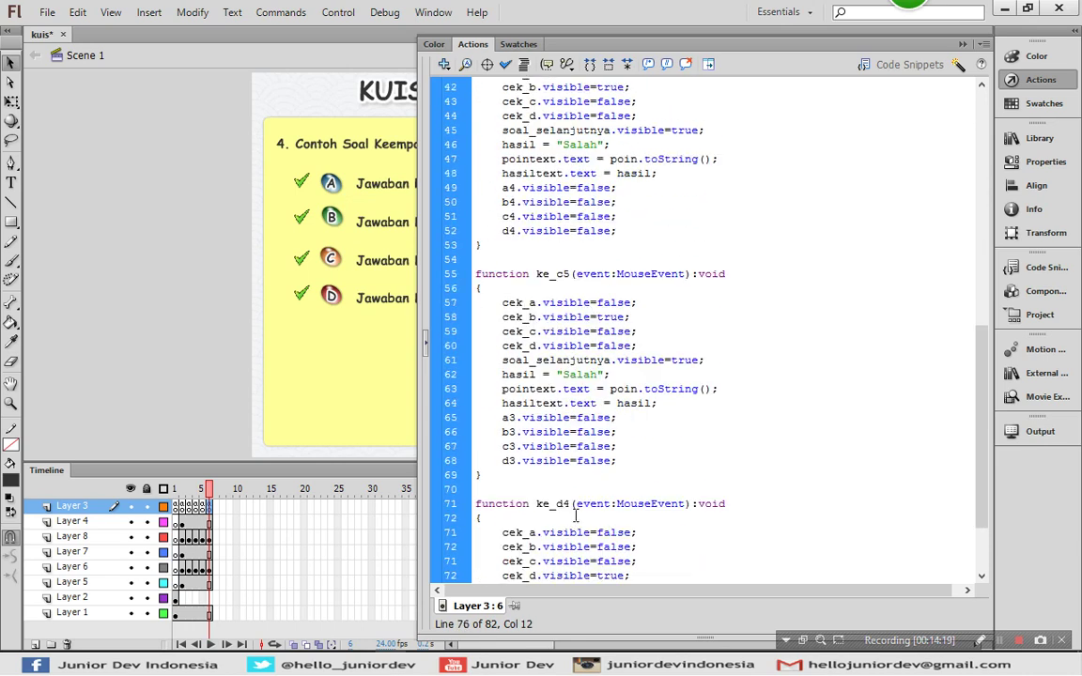
left_click(572, 363)
key("shift+Left")
type("5")
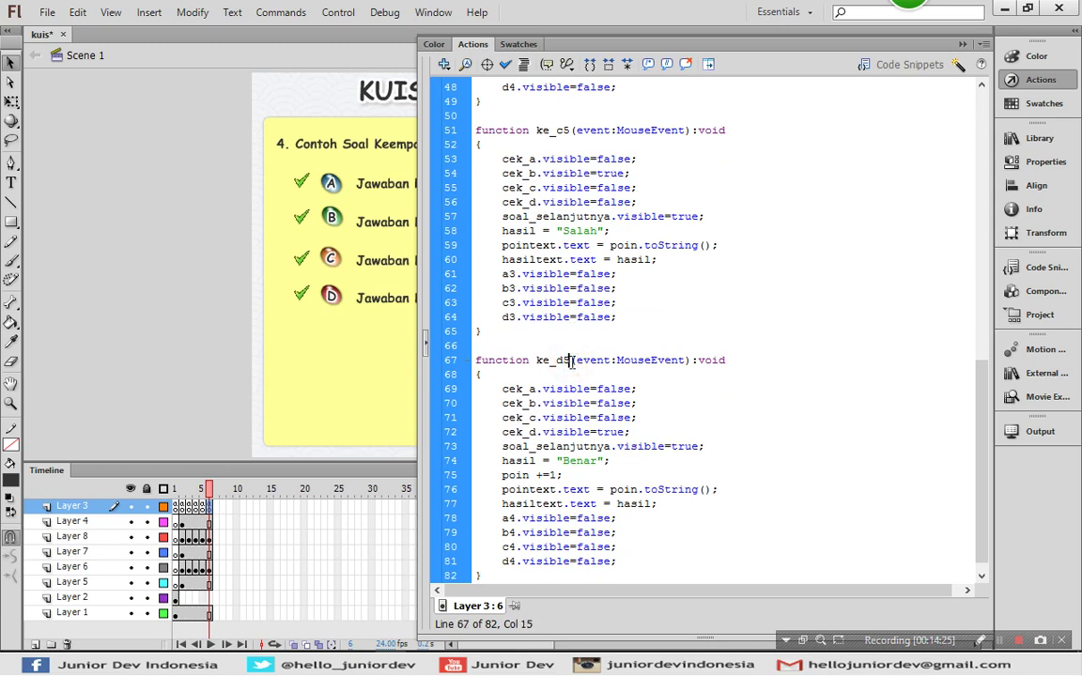
Review the frame 6 script from the opening visibility lines through the four answer functions, including the correct-answer scoring lines in ke_d5
scroll(577, 348, "up", 15)
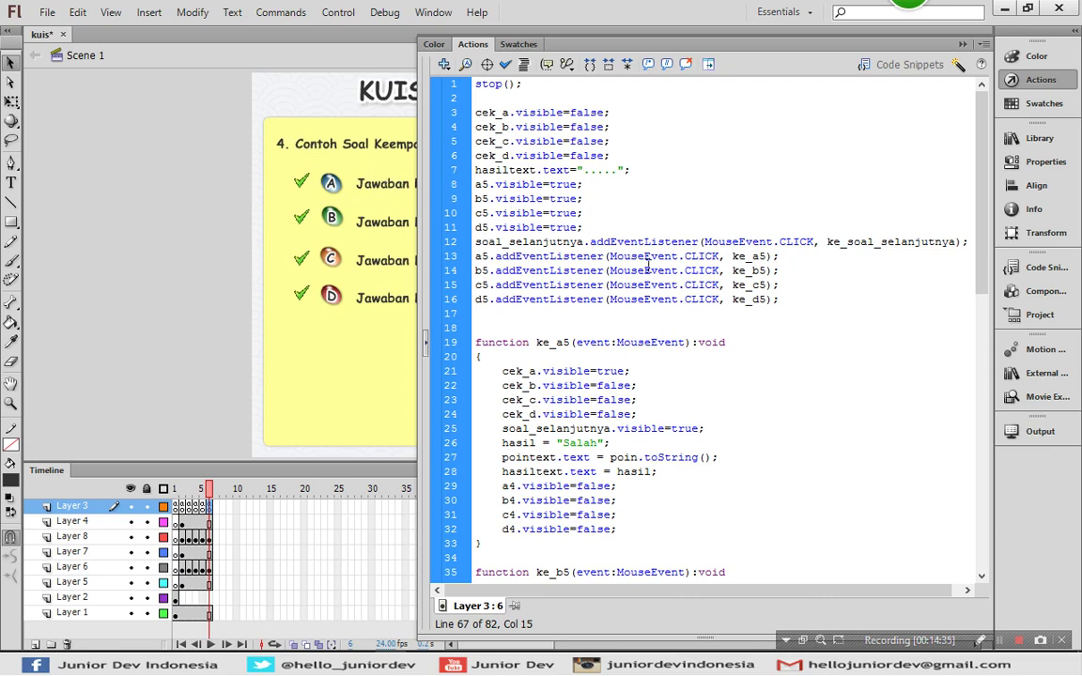
left_click(503, 170)
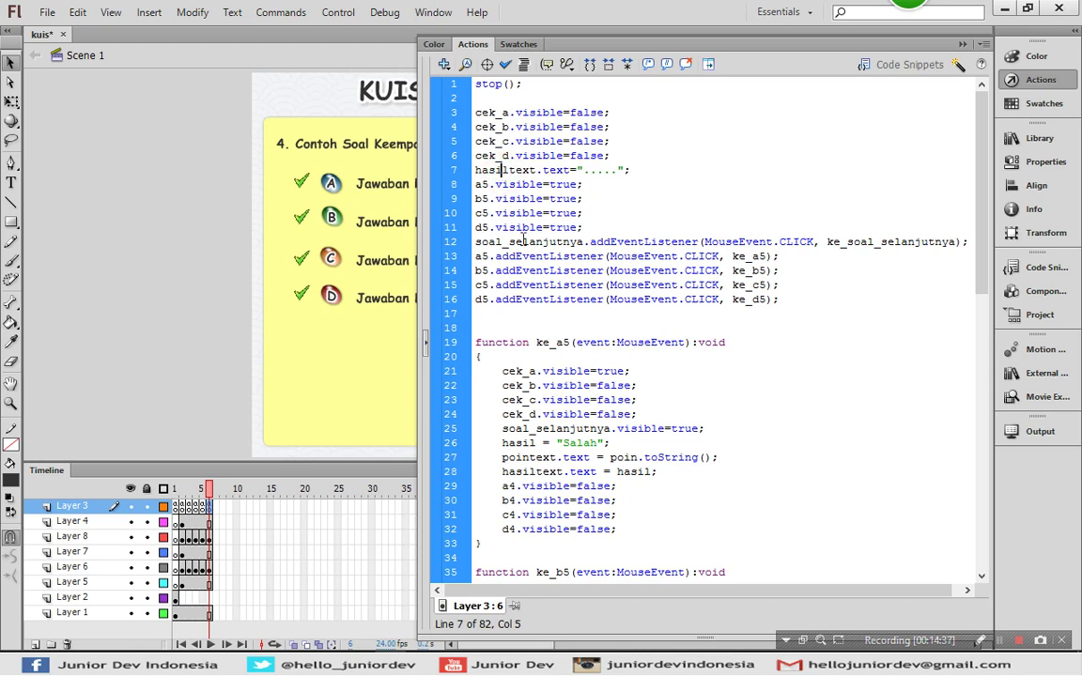
scroll(620, 324, "down", 13)
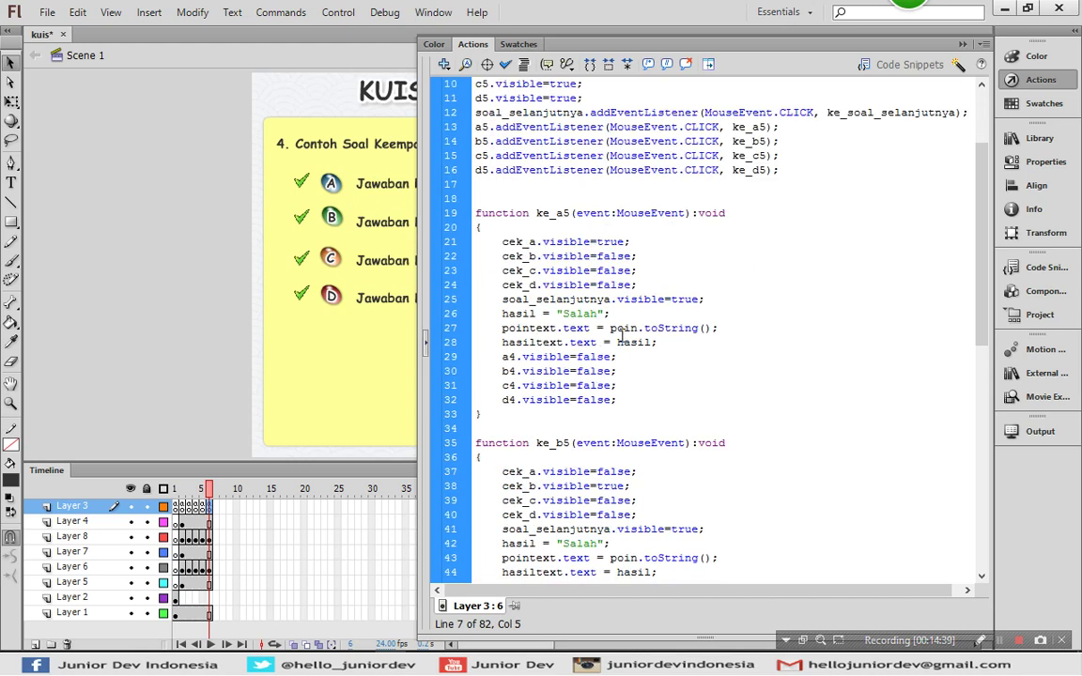
scroll(599, 314, "down", 3)
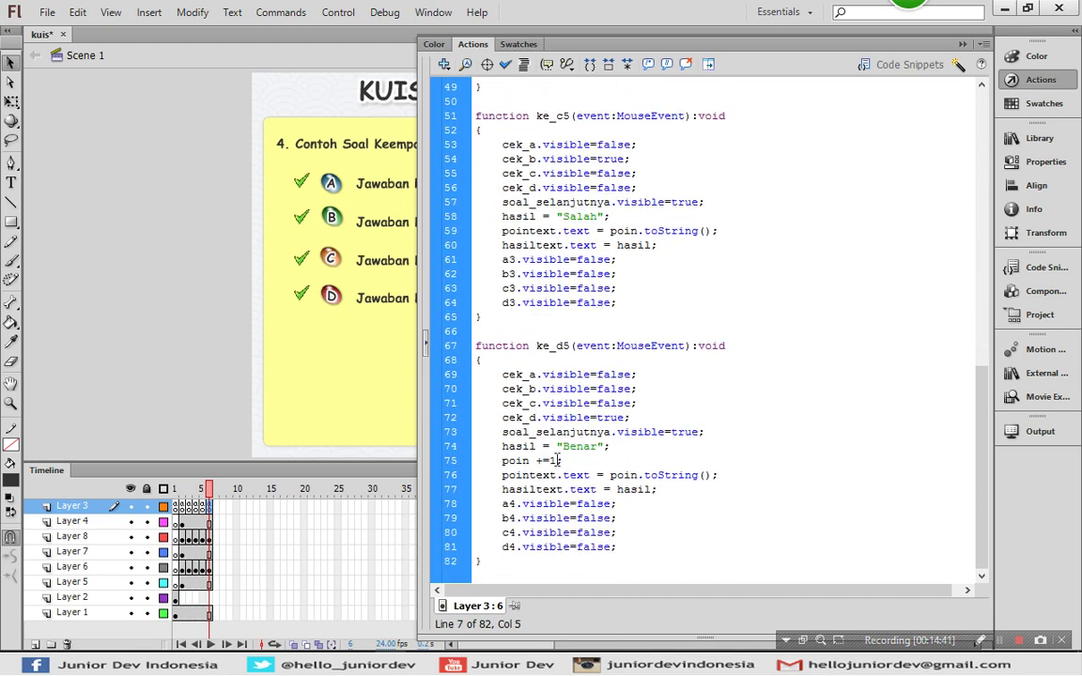
left_click_drag(517, 460, 506, 448)
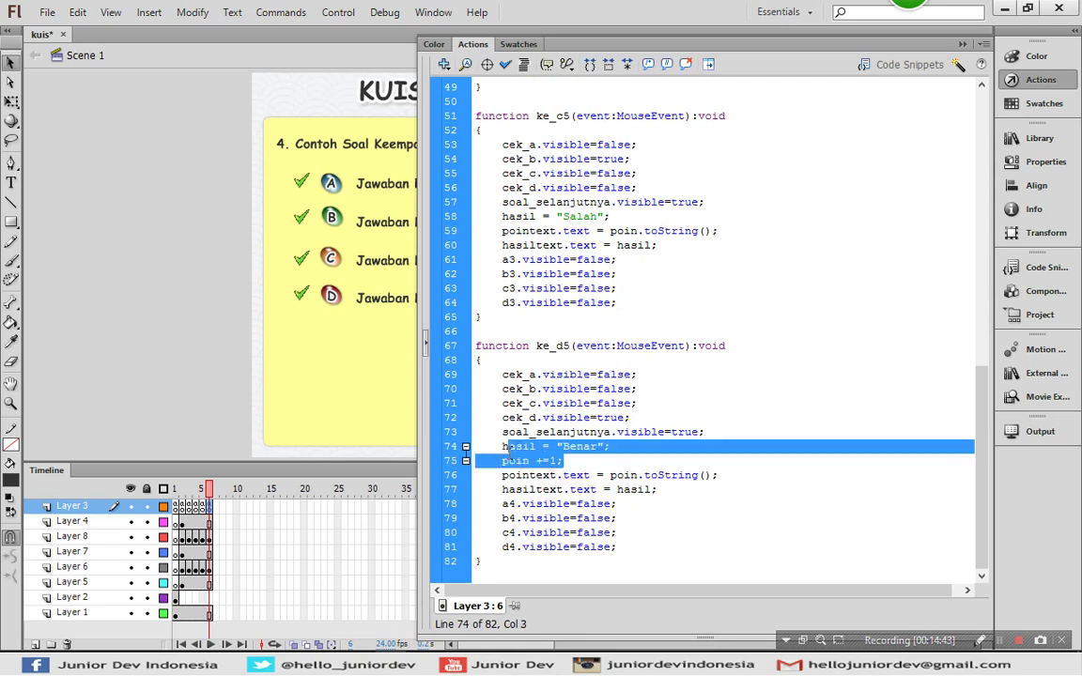
left_click(536, 482)
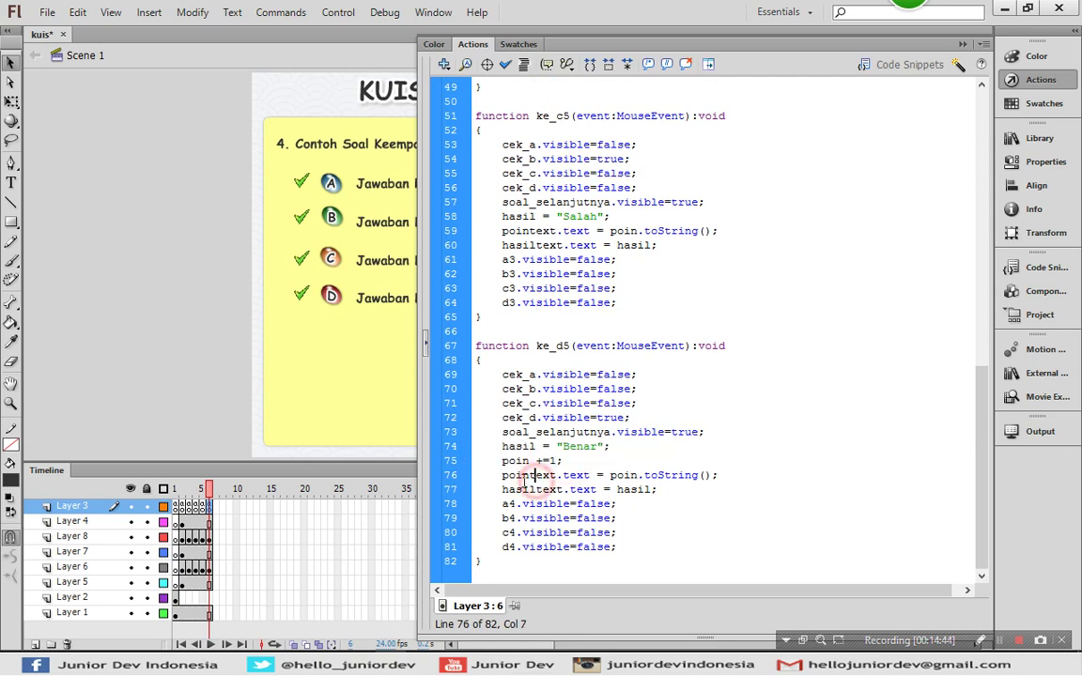
scroll(521, 274, "up", 11)
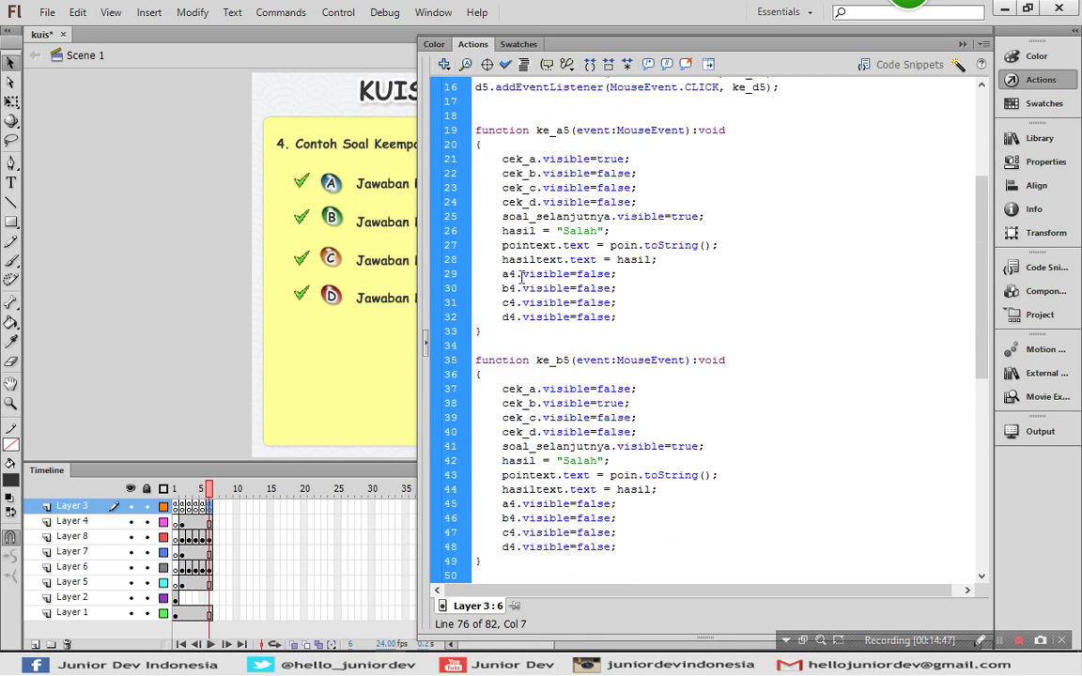
scroll(521, 274, "up", 5)
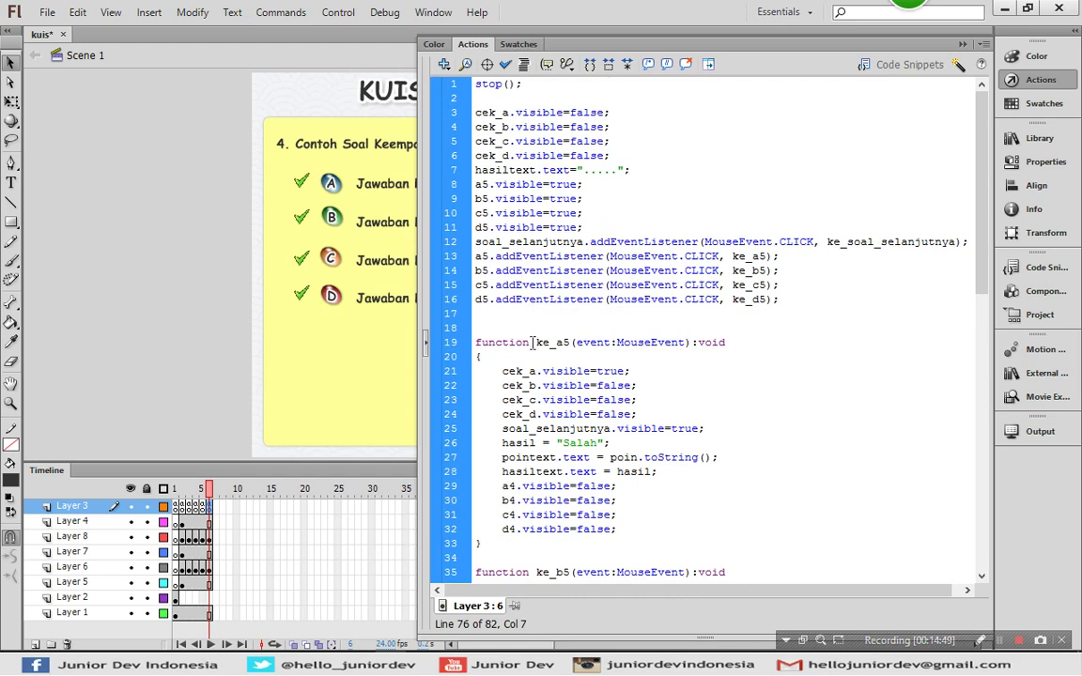
scroll(533, 344, "down", 16)
scroll(532, 347, "up", 12)
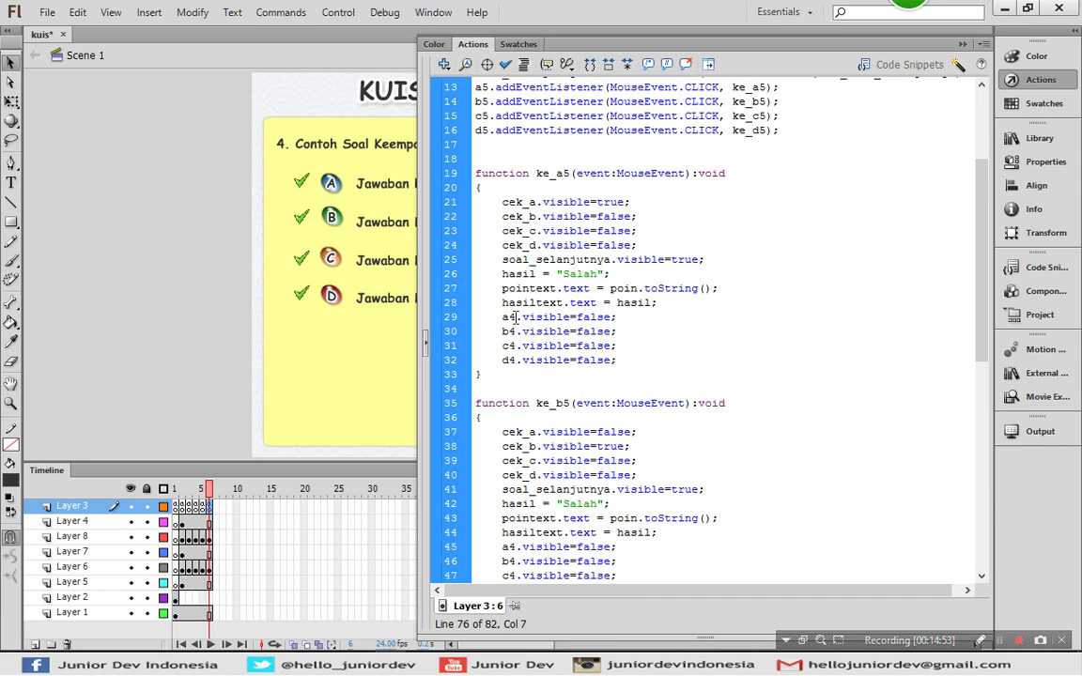
scroll(514, 318, "down", 5)
scroll(525, 314, "up", 5)
scroll(603, 392, "down", 12)
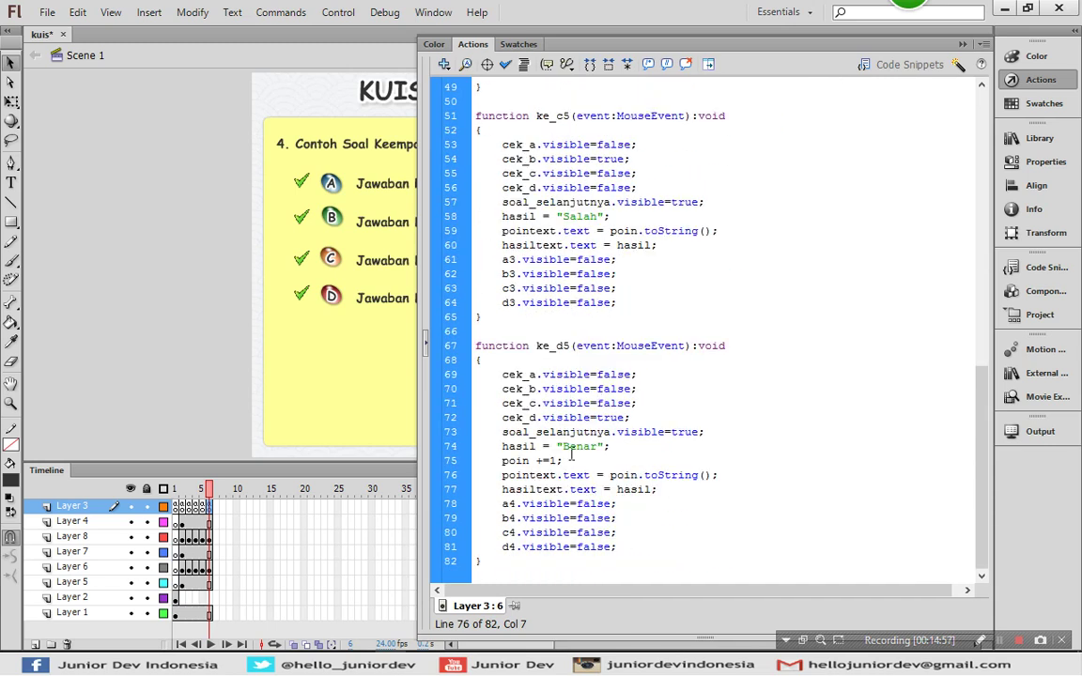
Copy the hasil = "Benar"; and poin +=1; lines from ke_d5 and paste them over the hasil = "Salah"; line in ke_a5
left_click_drag(563, 459, 505, 445)
key("ctrl+c")
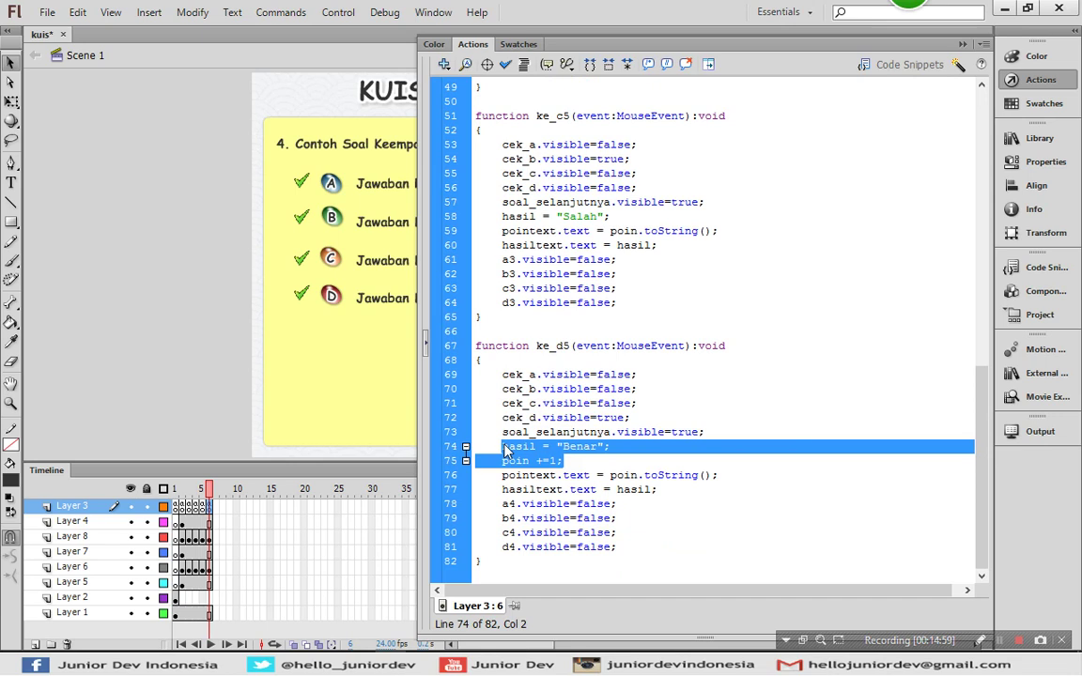
scroll(564, 419, "up", 13)
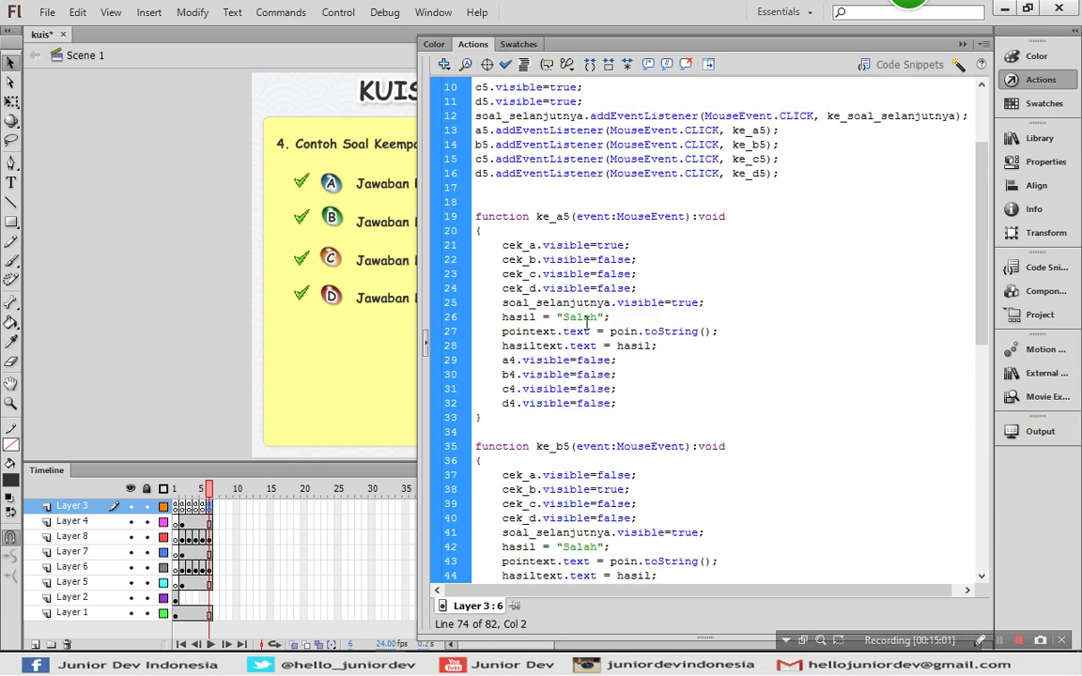
left_click_drag(610, 316, 498, 316)
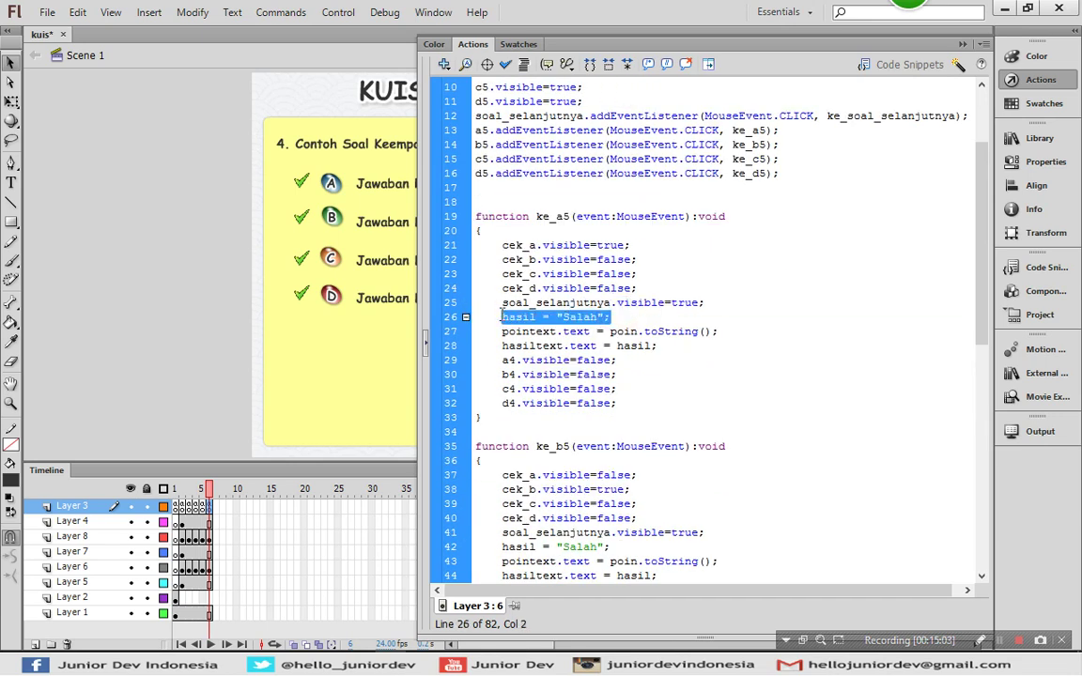
key("ctrl+v")
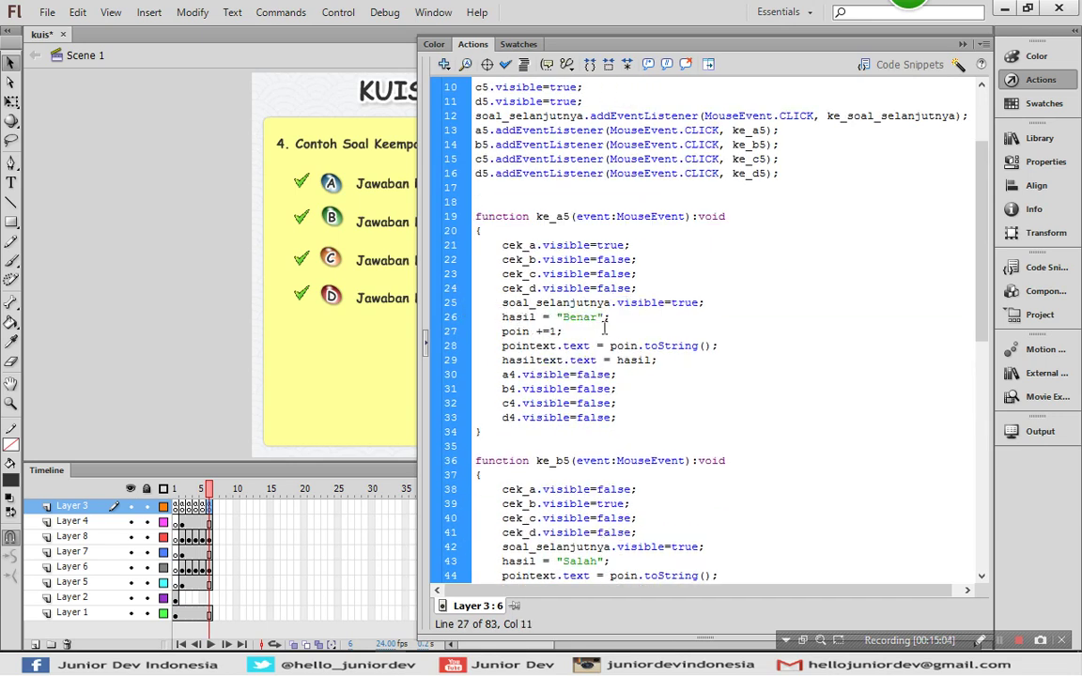
Renumber the buttons in the visible=false lines of the ke_a5 function to a5, b5, c5 and d5
left_click(512, 373)
key("BackSpace")
type("4")
type("5")
key("Down")
key("BackSpace")
type("5")
key("Down")
key("BackSpace")
type("5")
key("Down")
Renumber the buttons in the visible=false lines of the ke_b5 function to a5, b5, c5 and d5
key("Down")
key("Down")
key("Down")
key("Down")
key("Down")
key("Down")
key("Down")
key("Down")
key("Down")
key("Down")
key("Down")
key("Down")
key("Down")
key("Down")
key("BackSpace")
type("5")
key("Down")
key("BackSpace")
type("5")
key("Down")
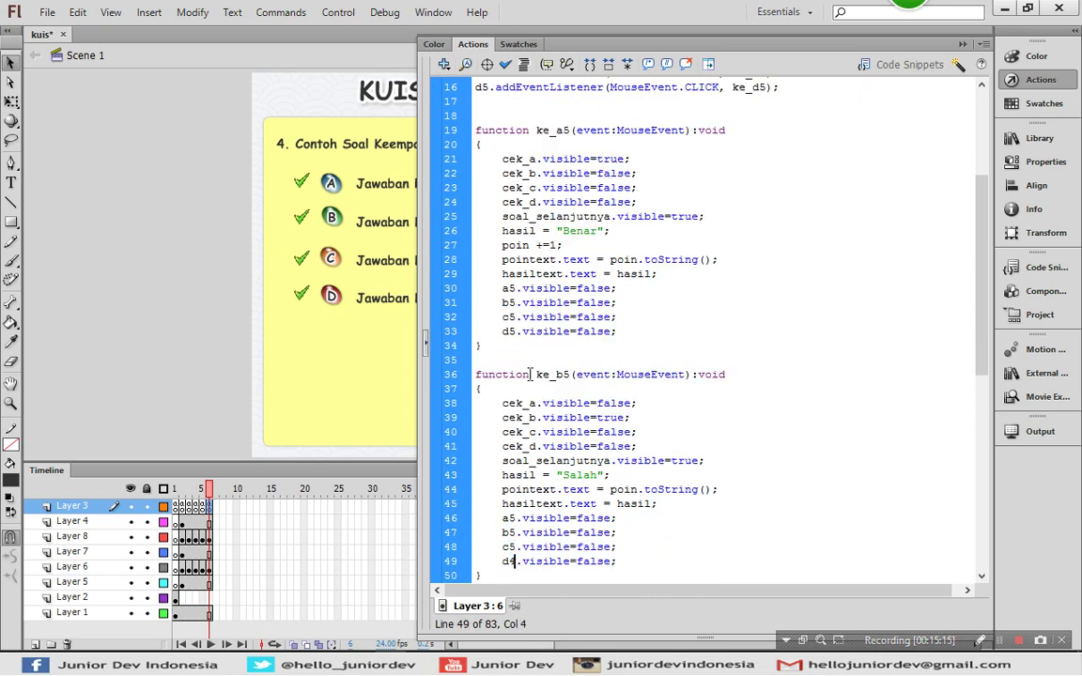
Renumber the buttons in the visible=false lines of the ke_c5 function to a5, b5, c5 and d5
key("Down")
key("Down")
key("Down")
key("Down")
key("Down")
key("Down")
key("Down")
key("Down")
key("Down")
key("Down")
key("Down")
key("Down")
key("Down")
key("Down")
key("Down")
key("Down")
key("Down")
key("Down")
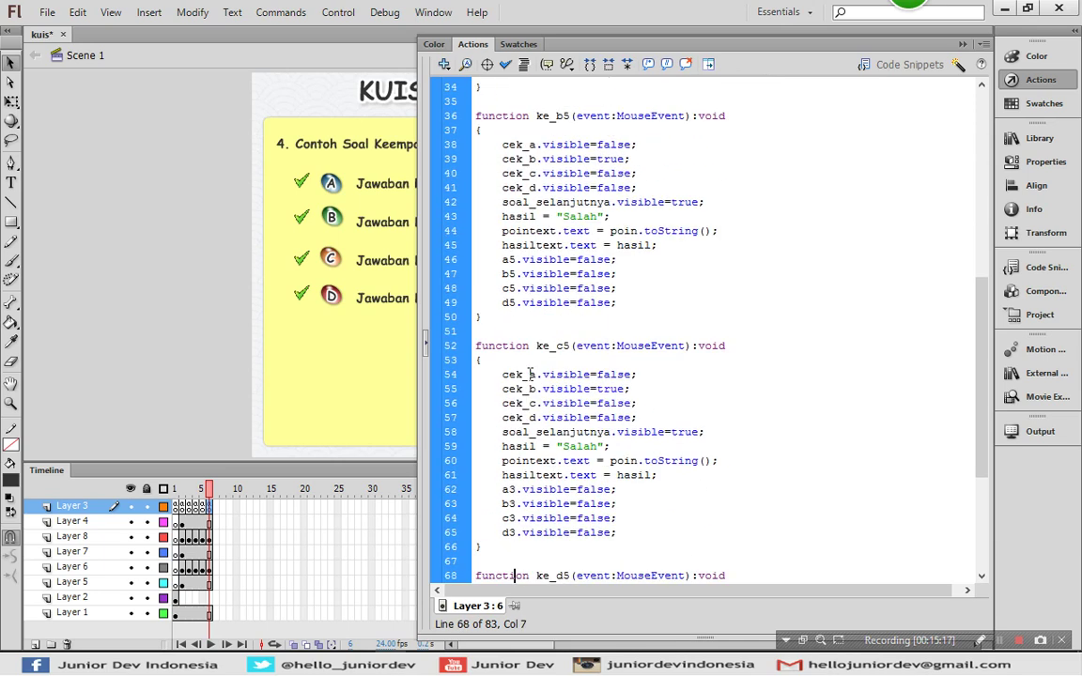
key("BackSpace")
type("5")
key("Down")
key("BackSpace")
type("5")
key("shift+Down")
key("Right")
key("BackSpace")
type("5")
key("Down")
key("shift+Left")
type("5")
Renumber the buttons in the visible=false lines of the ke_d5 function to a5, b5, c5 and d5
key("Down")
key("Down")
key("Down")
key("Down")
key("Down")
key("Down")
key("Down")
key("Down")
key("Down")
key("Down")
key("Down")
key("Down")
key("Down")
key("Down")
key("Down")
key("Down")
key("Down")
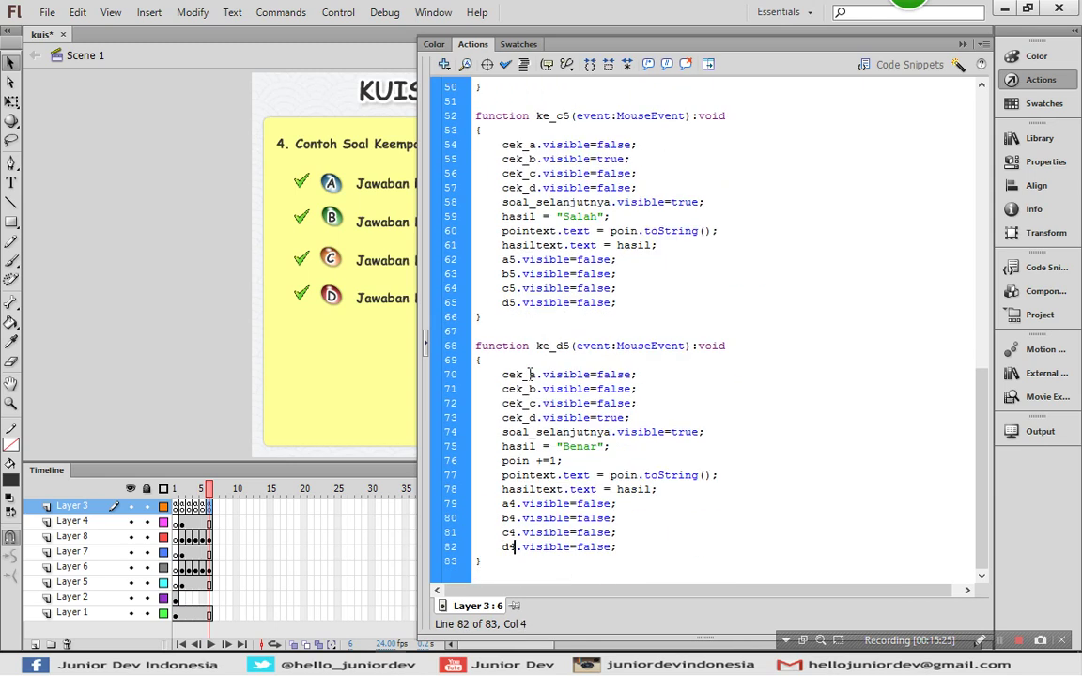
key("shift+Left")
type("5")
key("Down")
key("shift+Left")
type("5")
key("Down")
key("shift+Left")
type("5")
key("Down")
Delete the poin +=1; line from the ke_d5 function and change its hasil value to "Salah"
triple_click(577, 462)
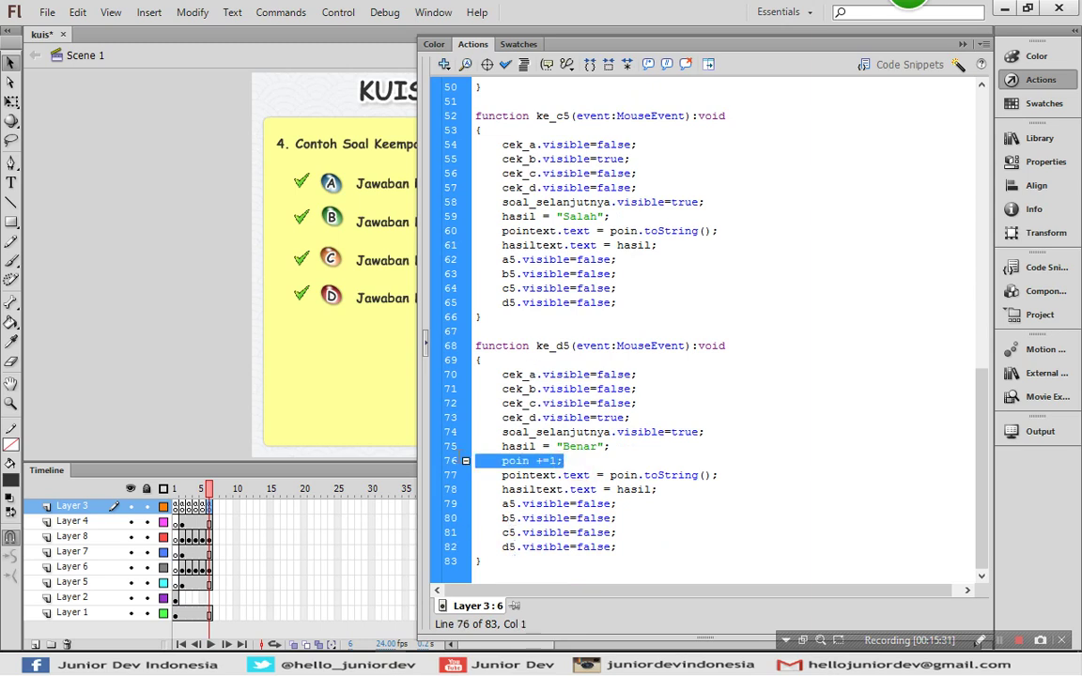
key("BackSpace")
key("BackSpace")
left_click(597, 460)
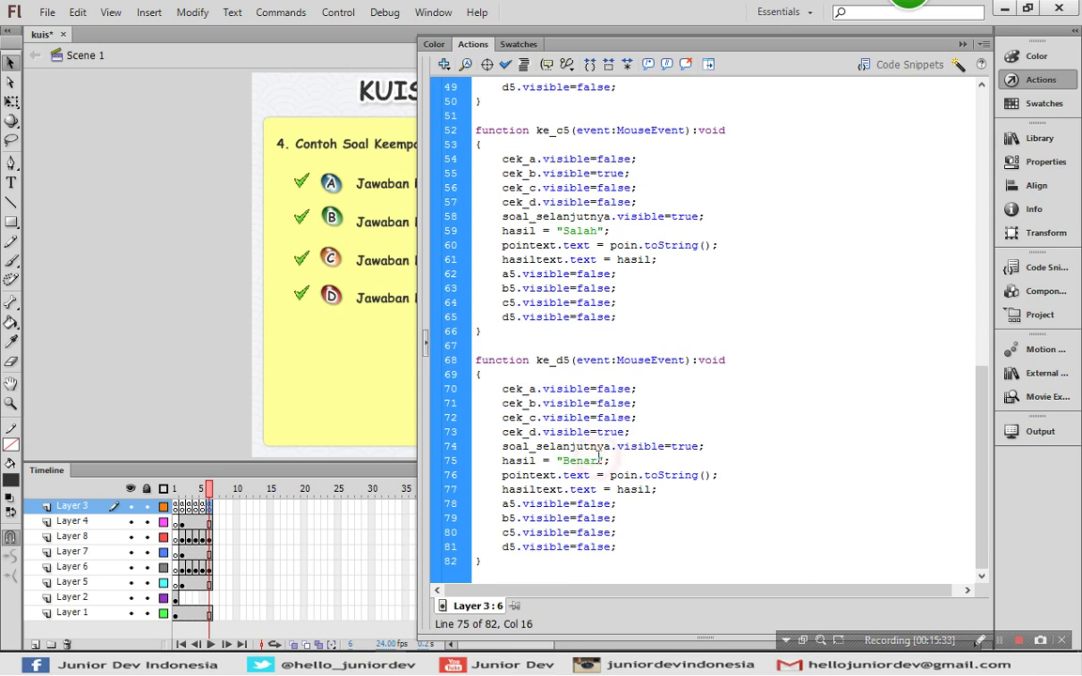
type("Salah")
scroll(578, 249, "up", 15)
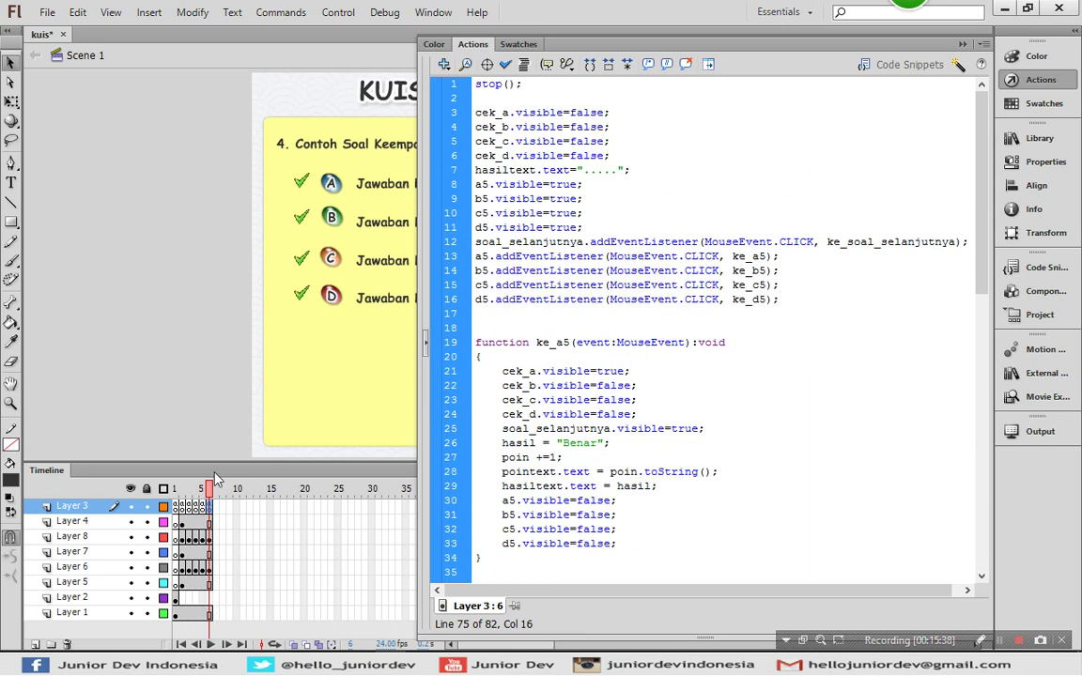
In the Layer 3 script on frame 5, renumber the buttons in the visible=false lines of ke_c4 to a4, b4, c4 and d4
key("F9")
key("comma")
key("comma")
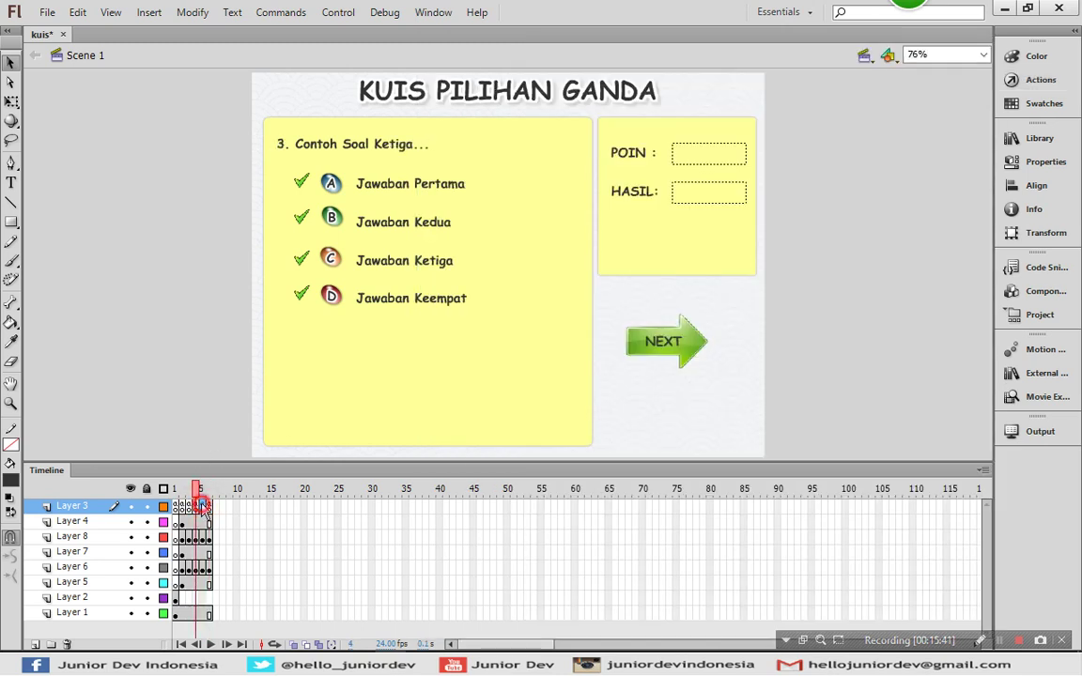
left_click(202, 507)
left_click(1037, 79)
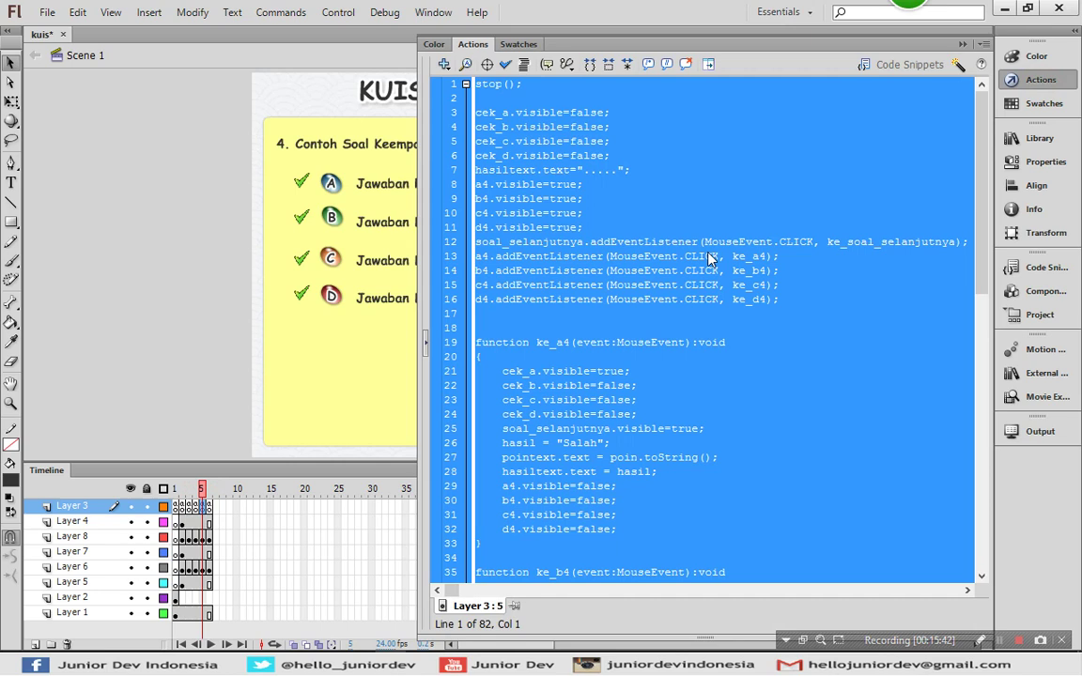
left_click(709, 256)
scroll(648, 230, "down", 8)
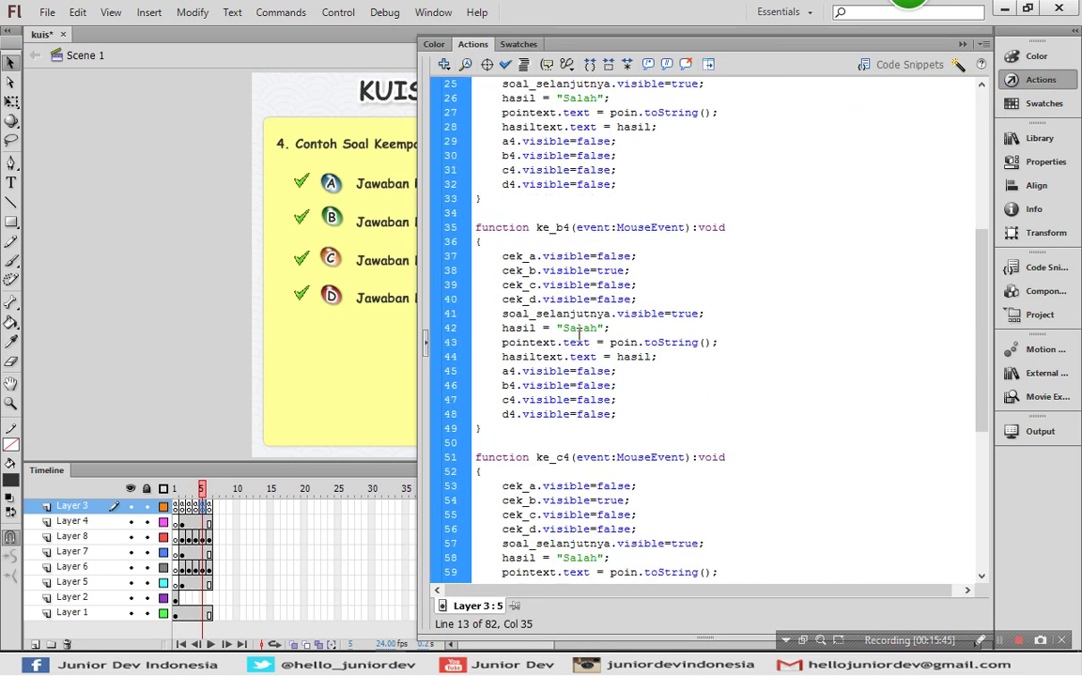
scroll(579, 328, "down", 2)
scroll(516, 271, "down", 6)
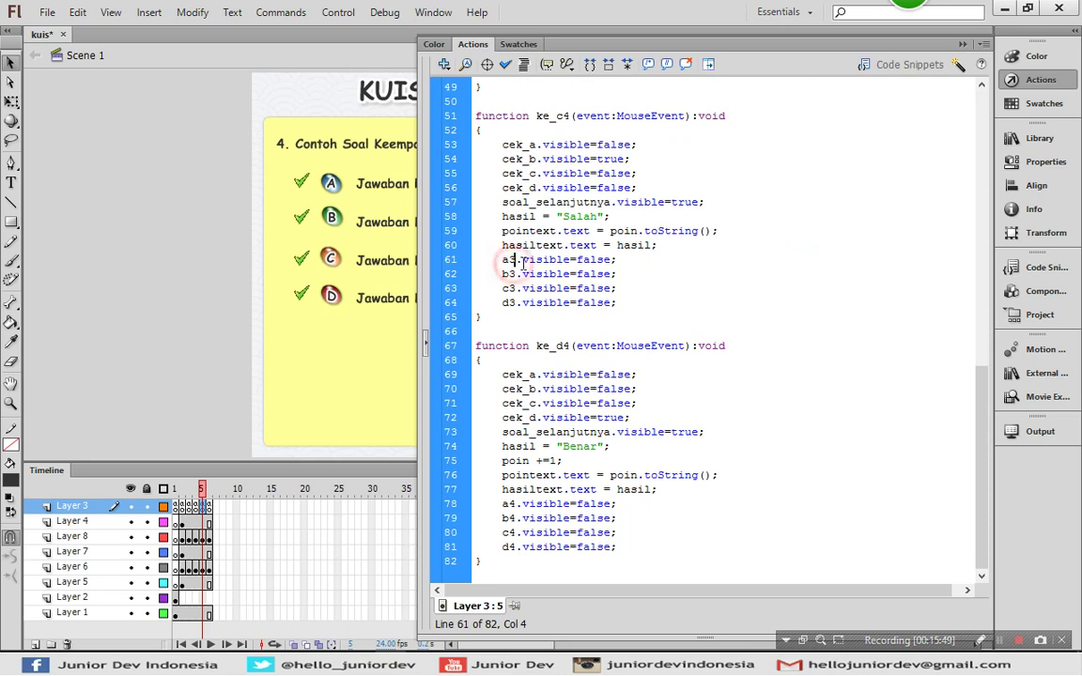
left_click_drag(514, 260, 522, 260)
type("4")
key("Down")
key("BackSpace")
type("4")
key("BackSpace")
type("4")
key("Down")
key("BackSpace")
type("4")
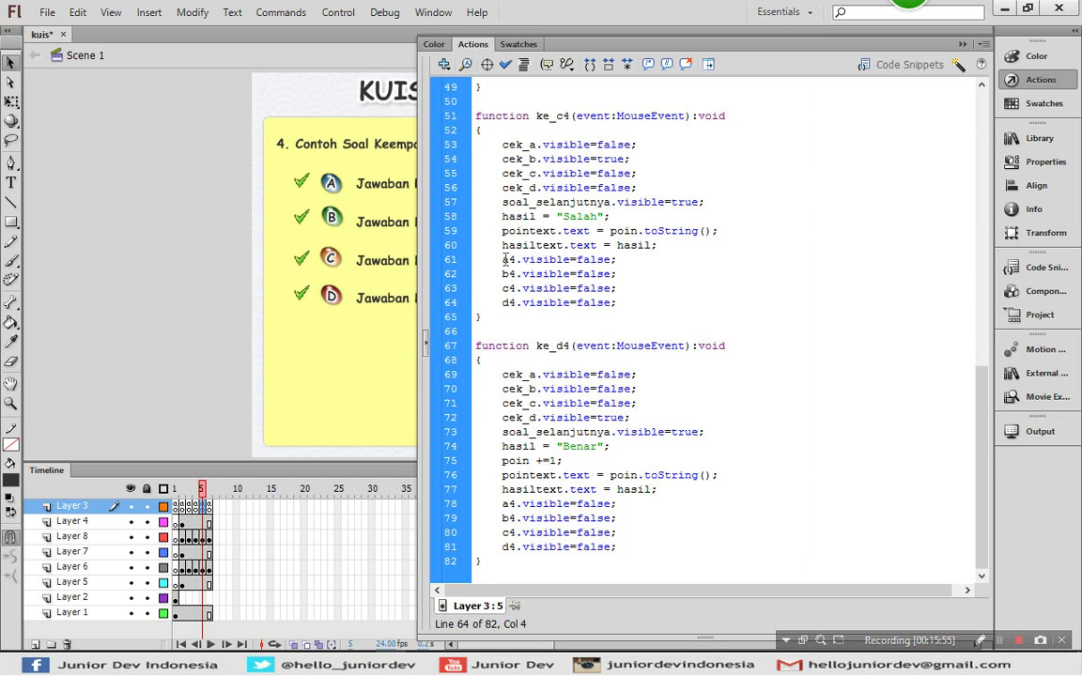
Change the question text on frame 6 to "5. Contoh Soal Kelima..."
left_click(333, 184)
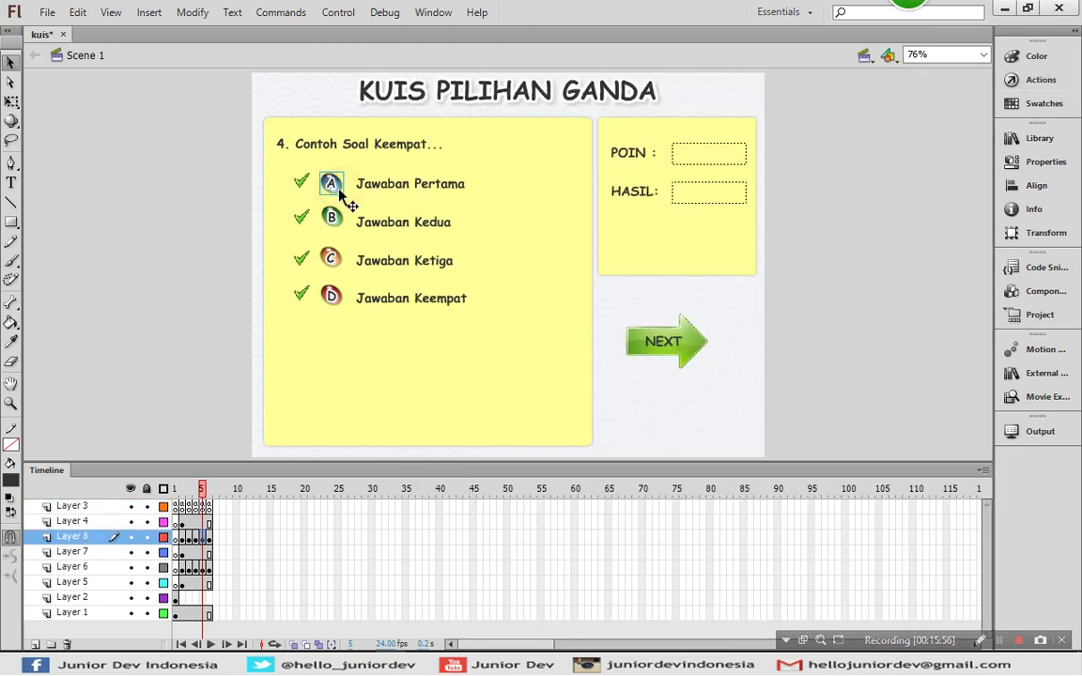
left_click(1031, 164)
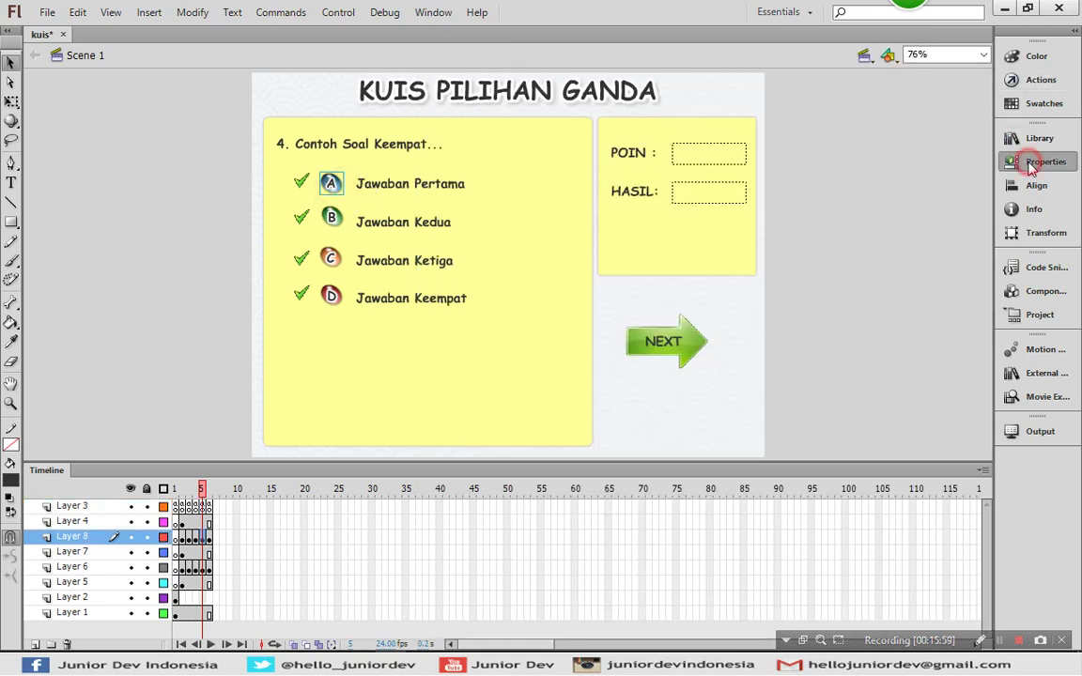
left_click(210, 538)
left_click(138, 321)
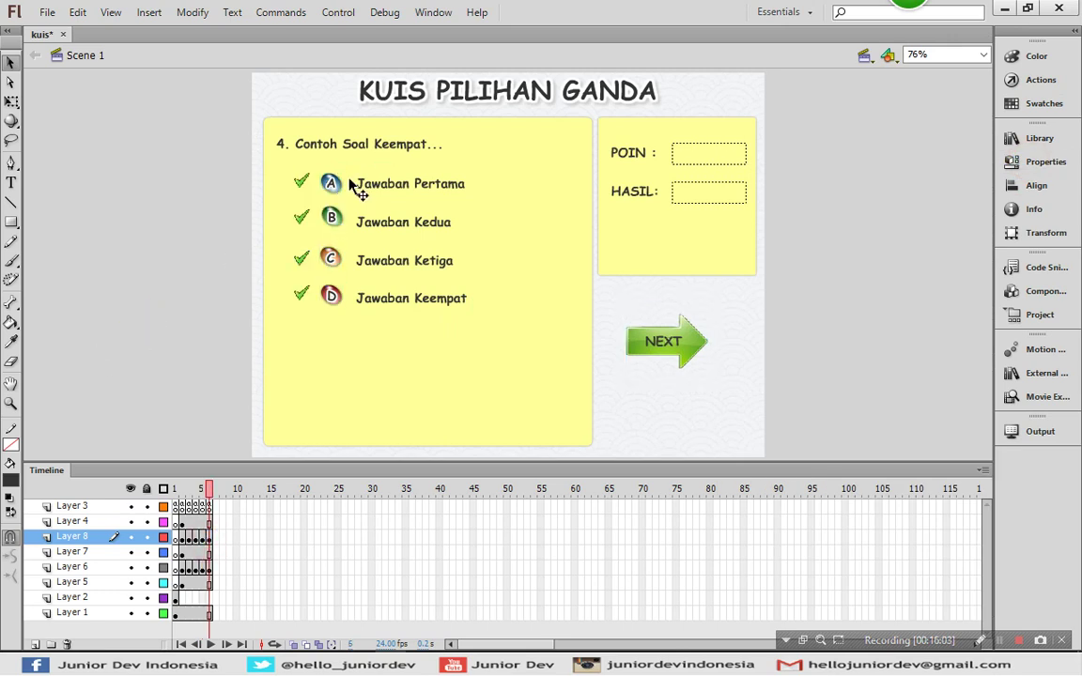
double_click(278, 145)
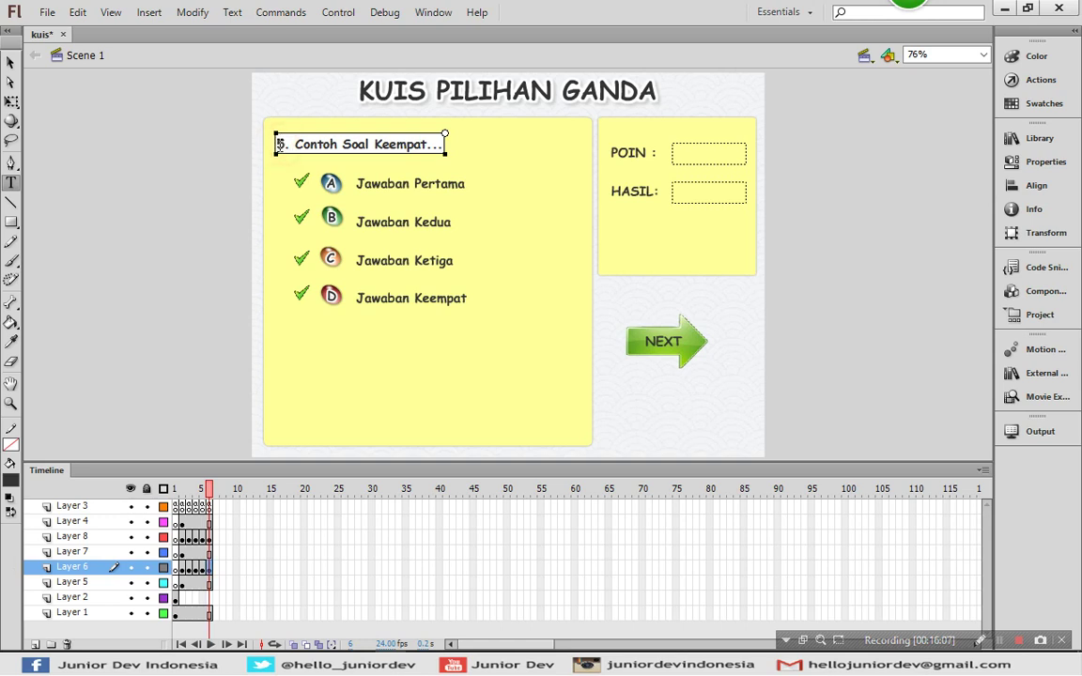
key("shift+Left")
key("shift+Left")
key("shift+Left")
key("shift+Left")
key("shift+Left")
key("BackSpace")
type("lima")
left_click(11, 62)
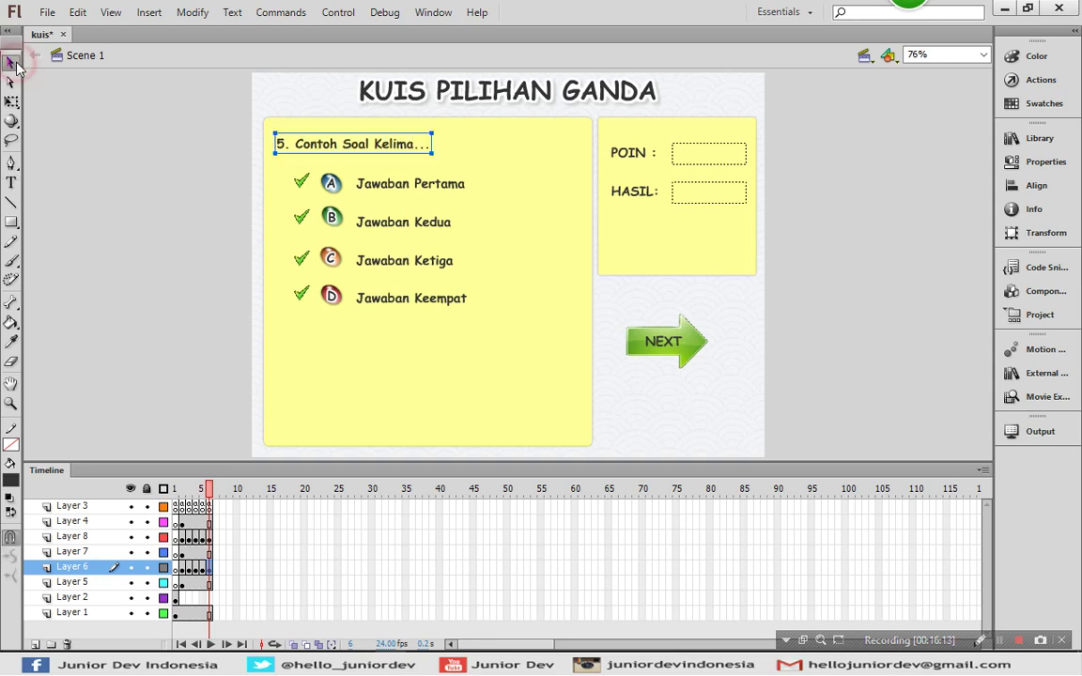
Set the instance names of answer buttons A and B on frame 6 to a5 and b5
left_click(338, 188)
left_click(1014, 162)
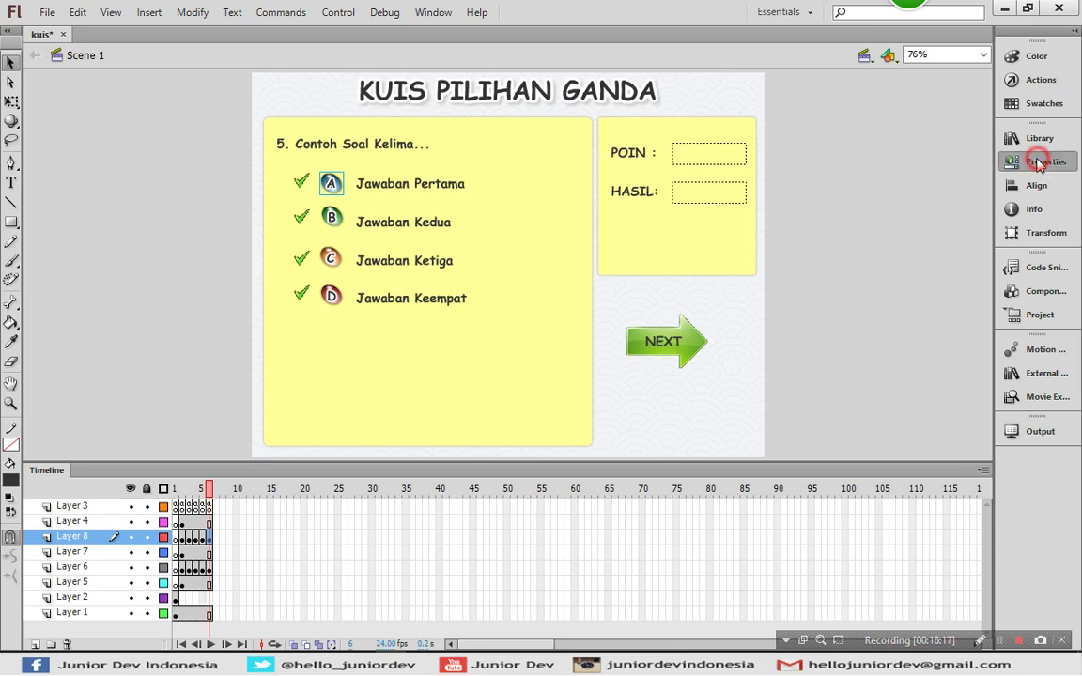
left_click(824, 151)
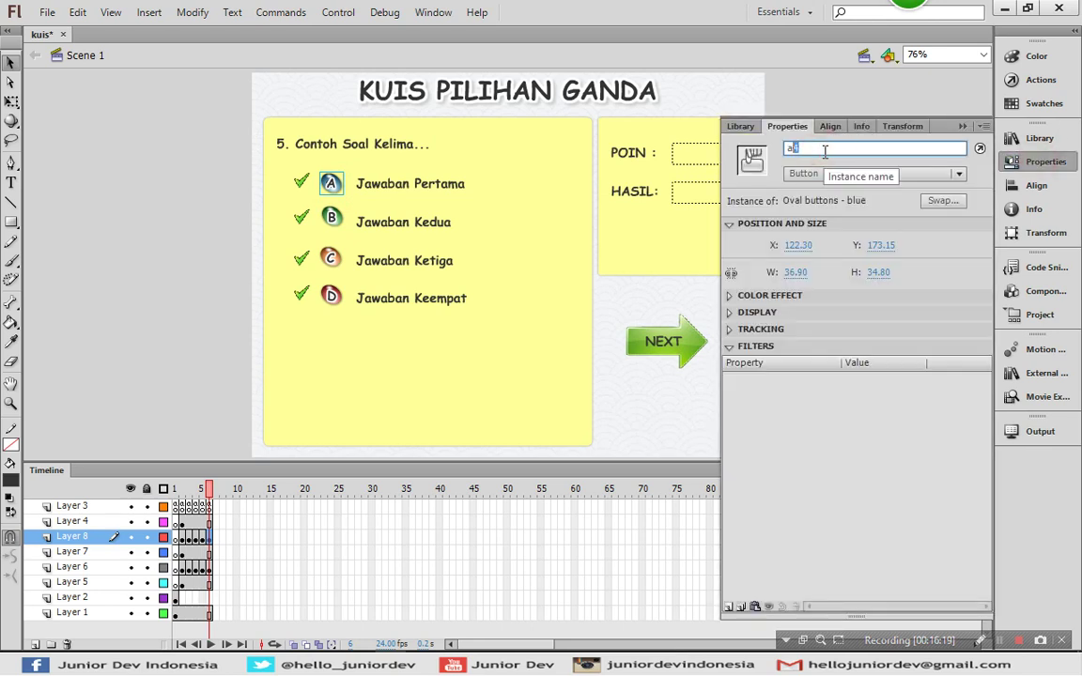
type("5")
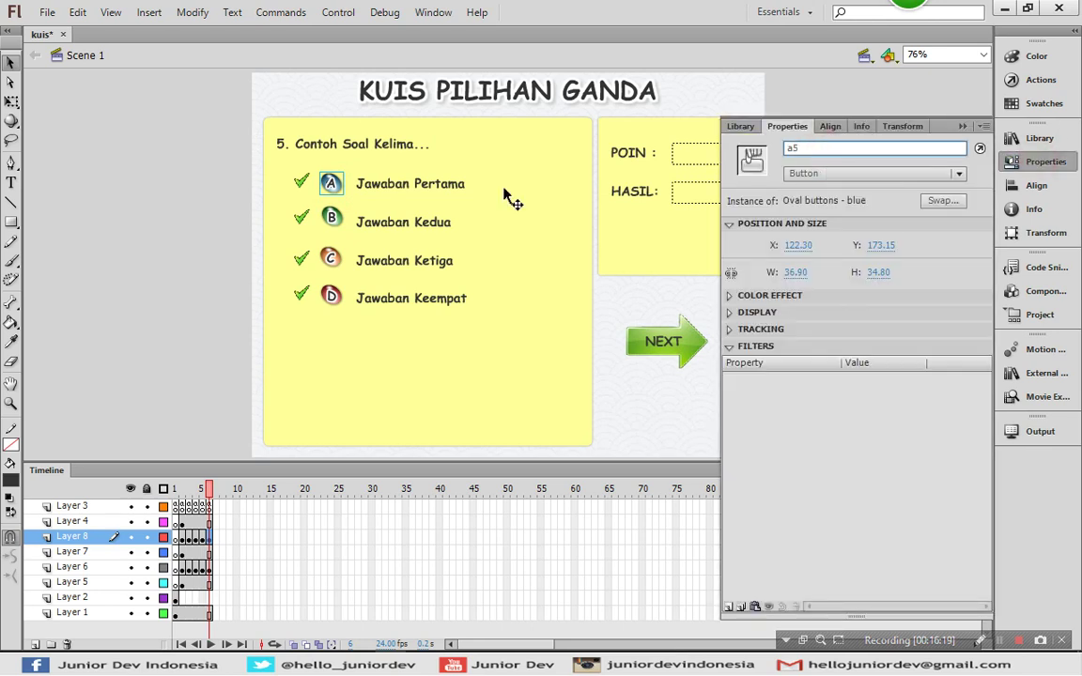
left_click(330, 216)
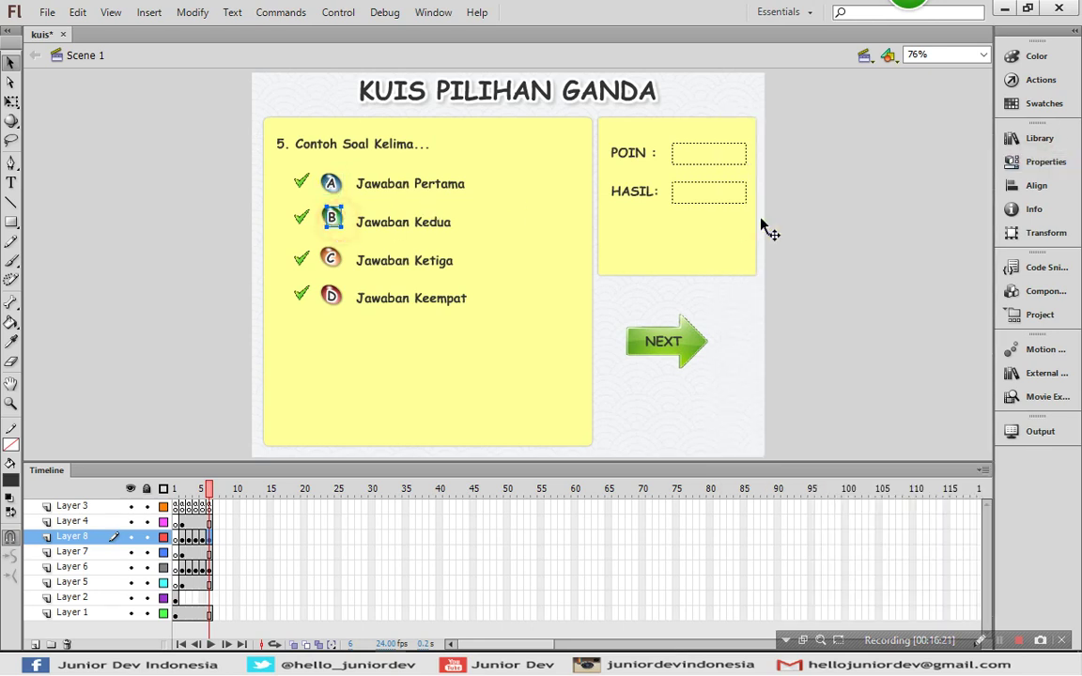
left_click(326, 221)
left_click(1045, 162)
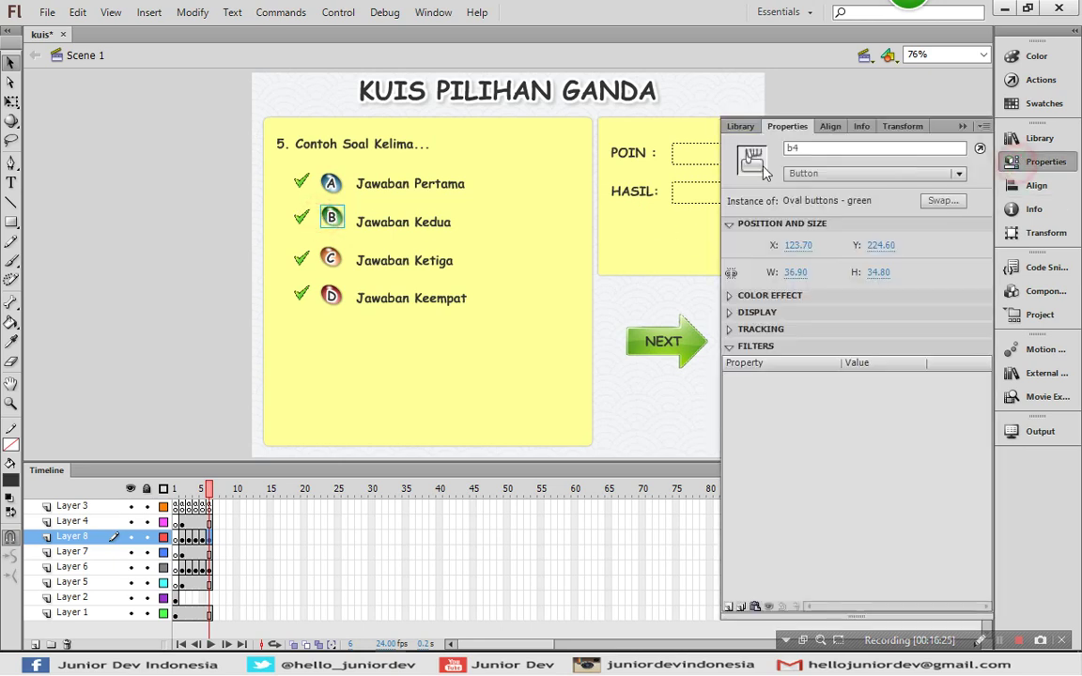
double_click(799, 148)
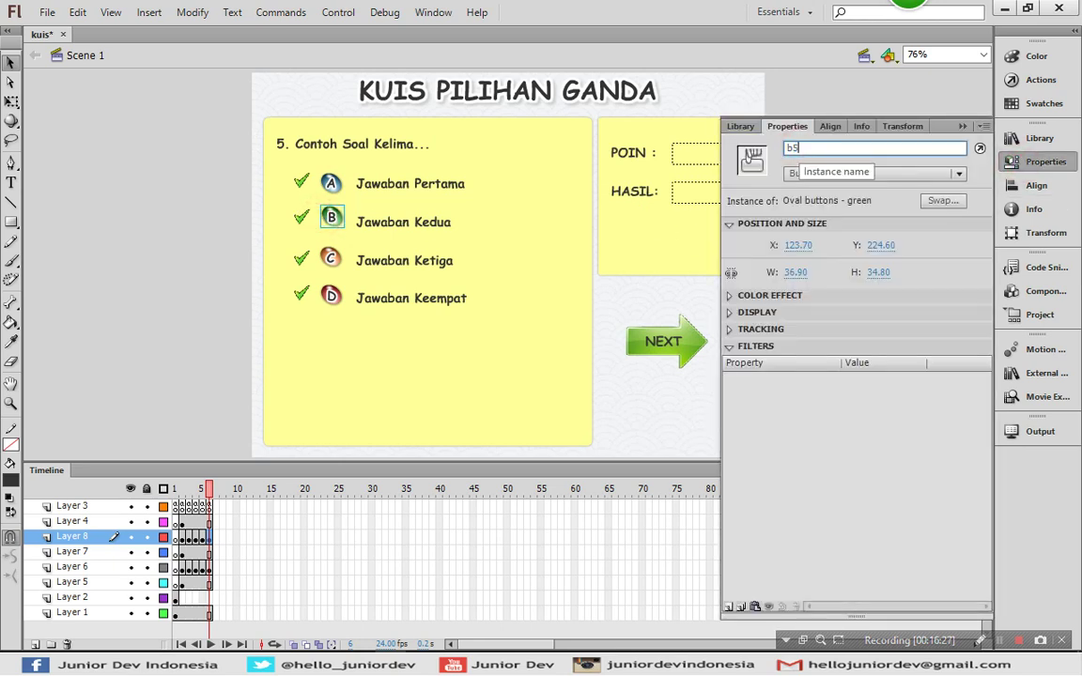
Set the instance names of answer buttons C and D on frame 6 to c5 and d5, and save the document
left_click(332, 263)
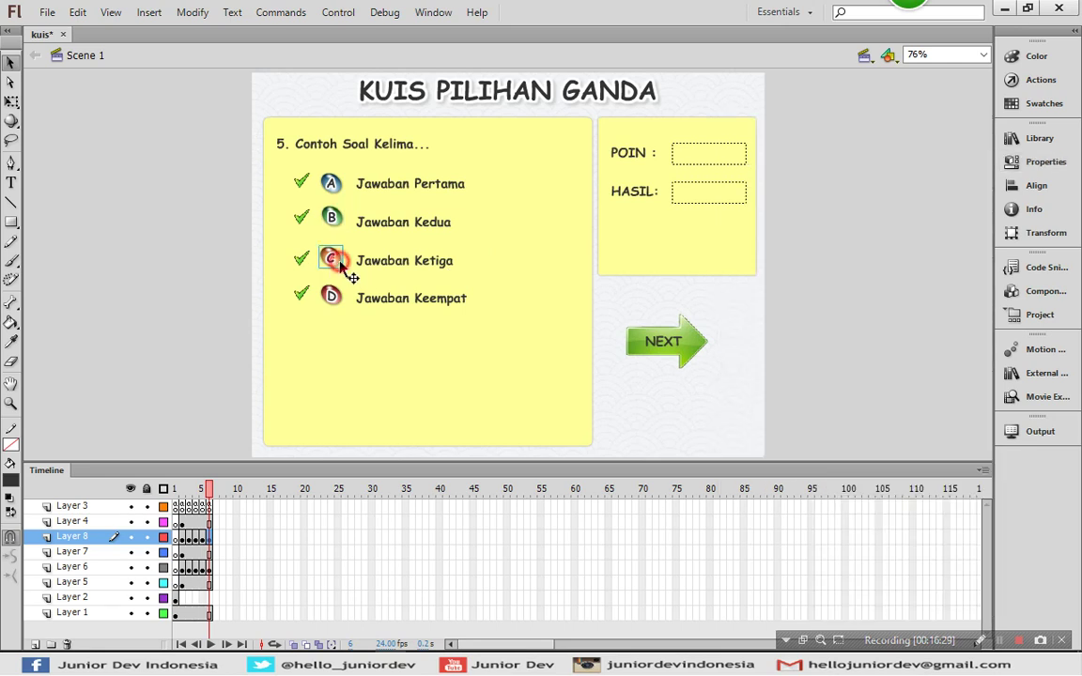
left_click(1028, 163)
double_click(850, 147)
type("c5")
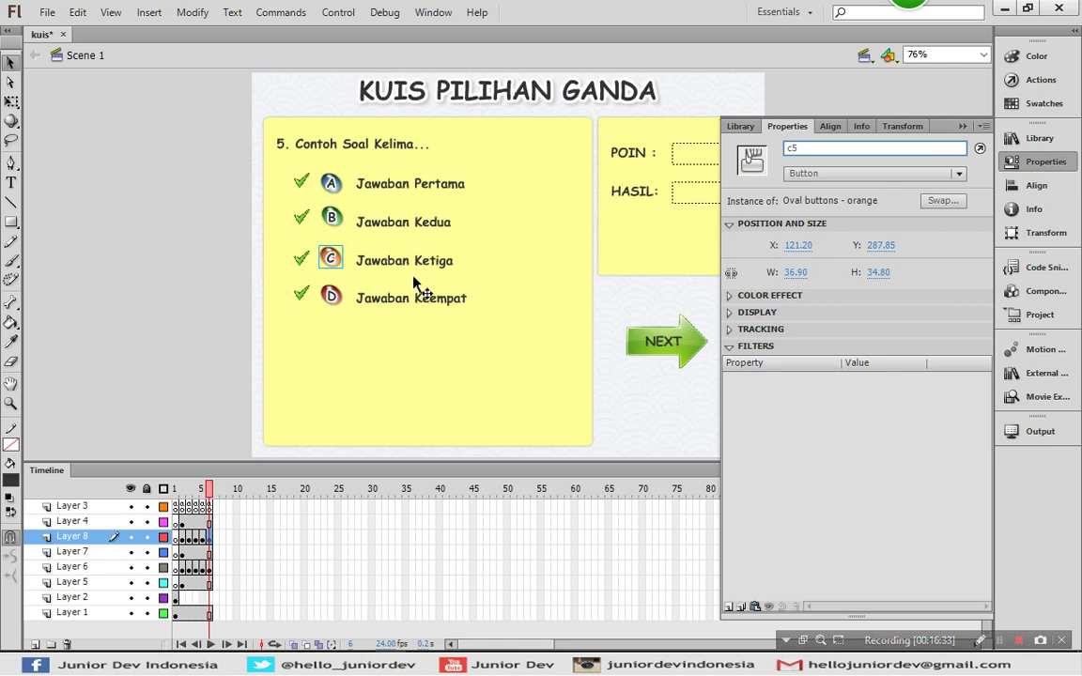
left_click(344, 302)
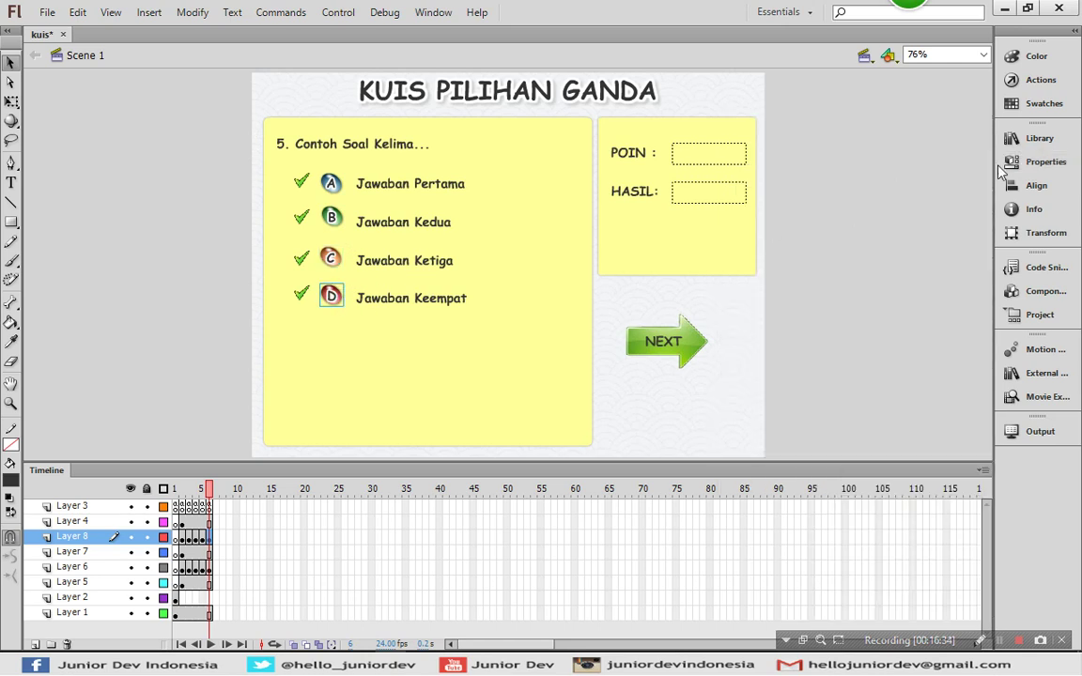
left_click(1033, 163)
double_click(851, 147)
type("d5")
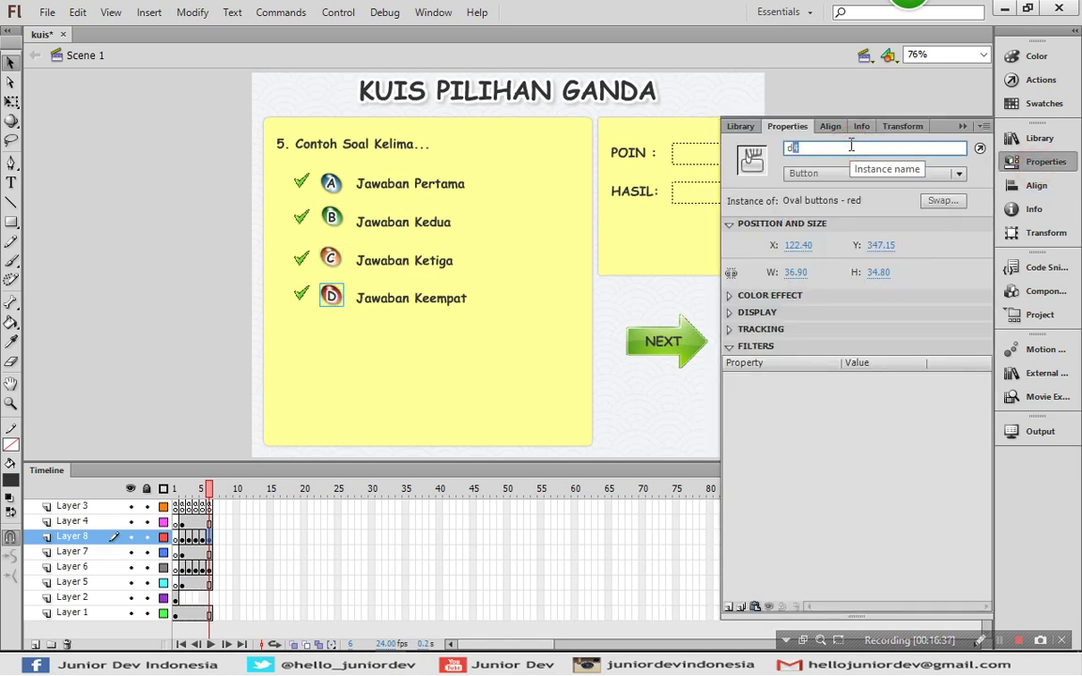
left_click(177, 280)
key("ctrl+s")
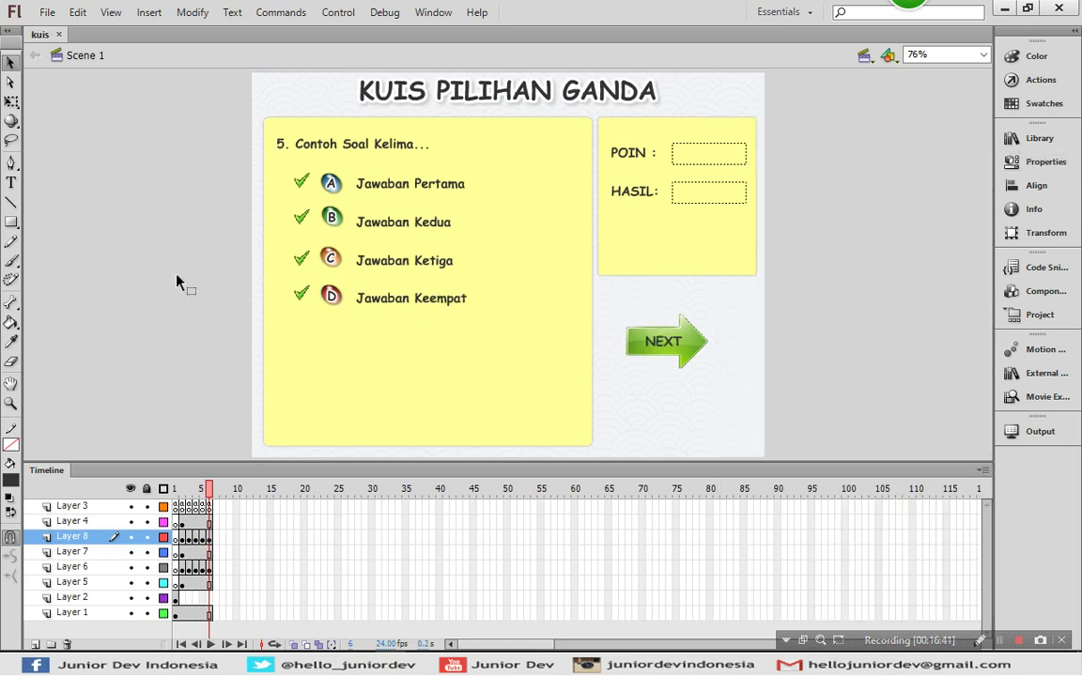
Test the movie and start the quiz after filling in the participant's name
key("ctrl+Return")
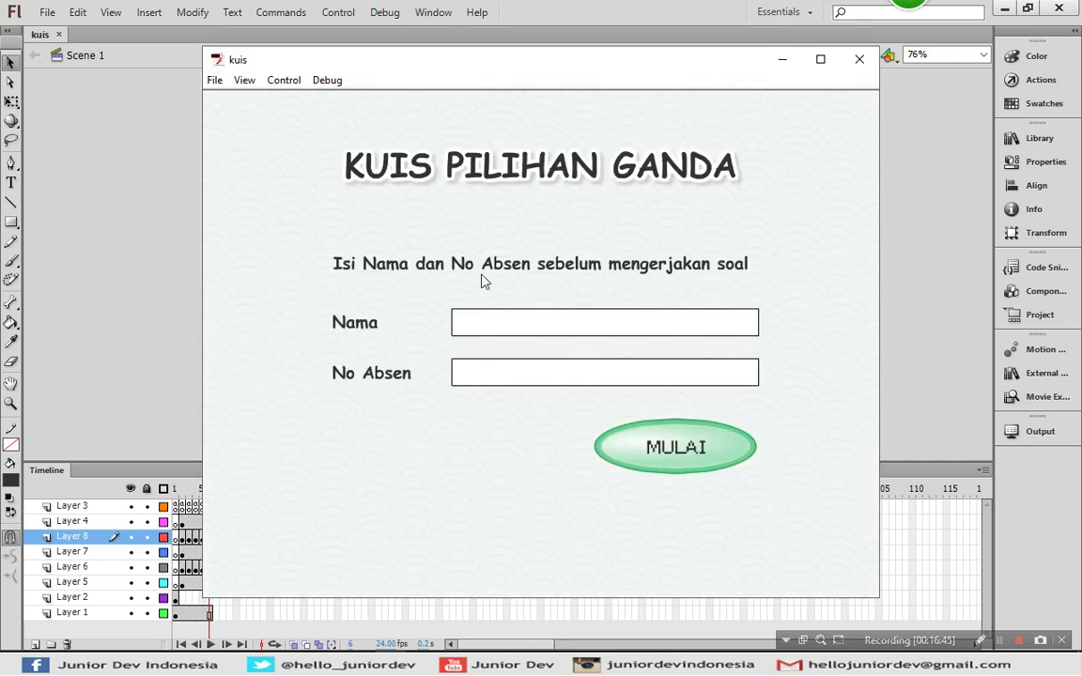
left_click(473, 315)
type("Sofya")
left_click(474, 368)
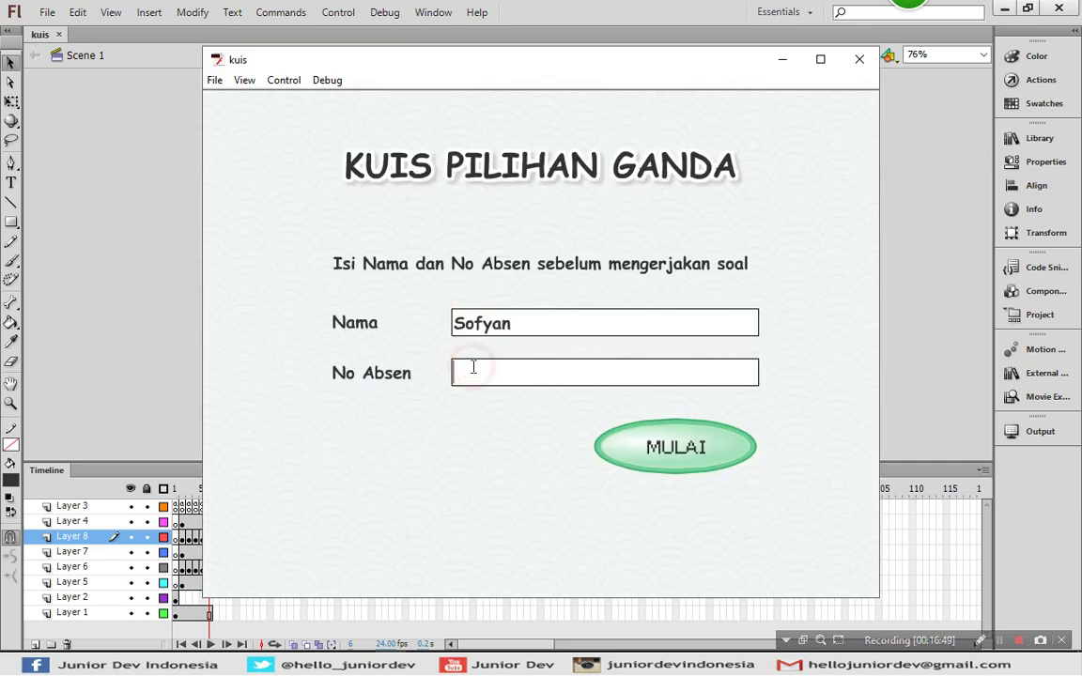
left_click(667, 449)
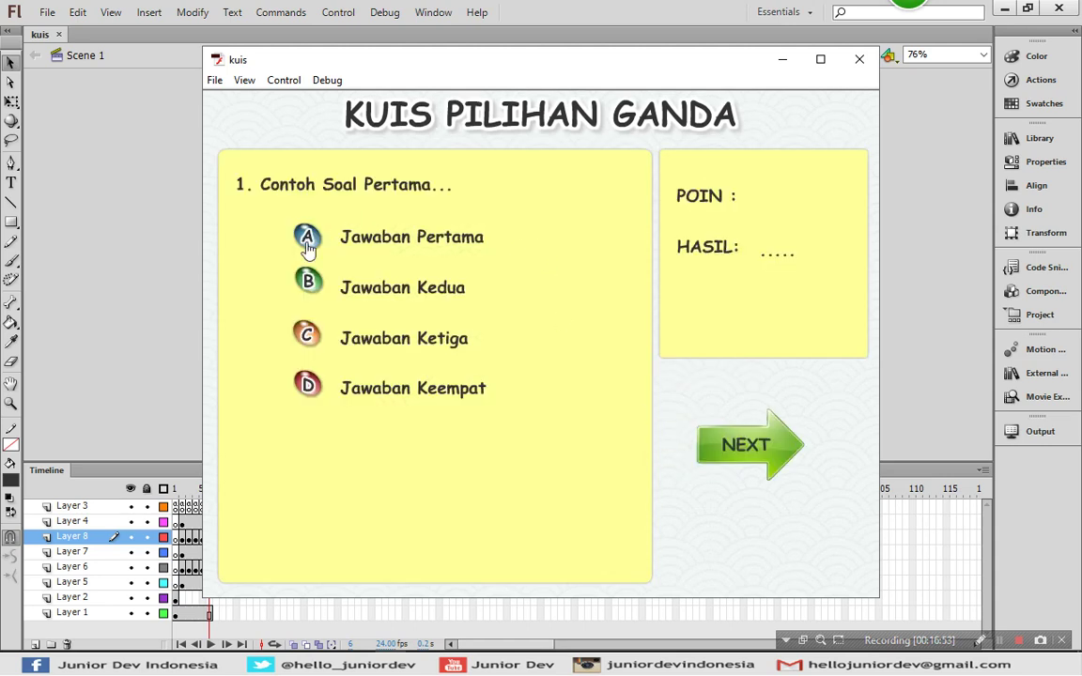
Answer the five test questions with A, B, B, D and A to check the scoring, and close the test movie
left_click(307, 238)
left_click(760, 450)
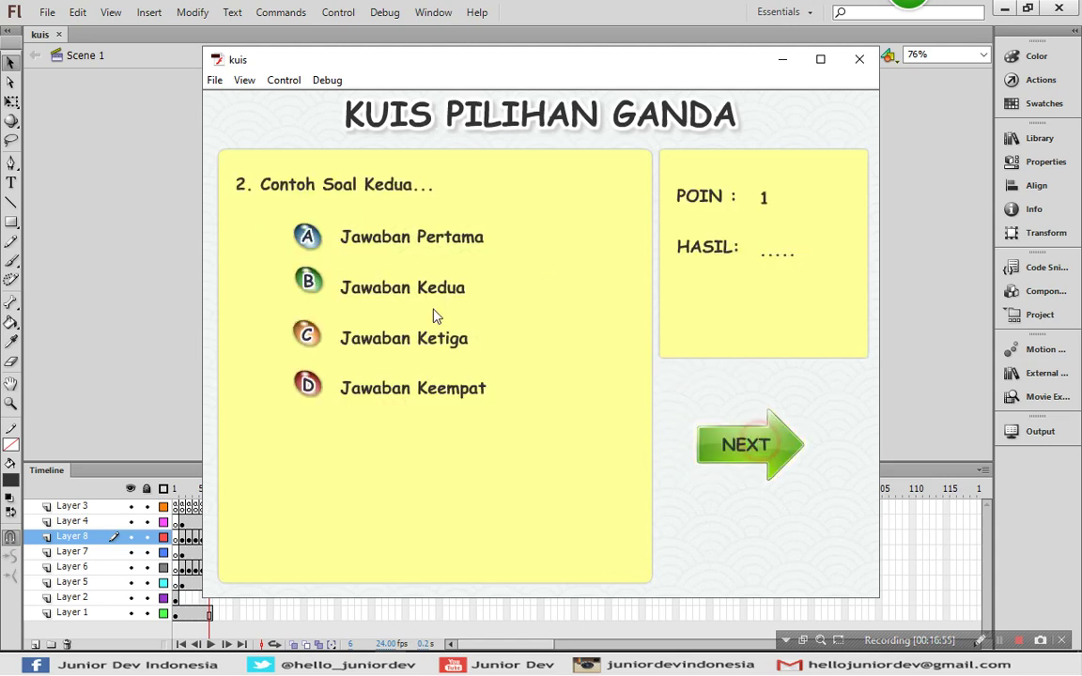
left_click(316, 291)
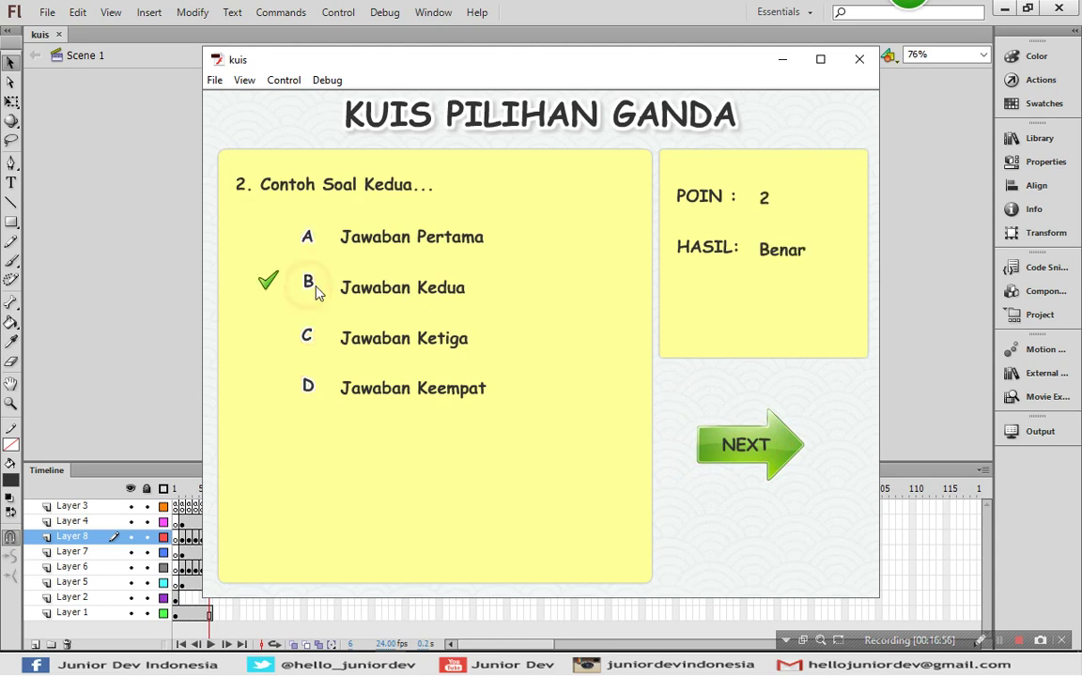
left_click(718, 447)
left_click(307, 281)
left_click(724, 444)
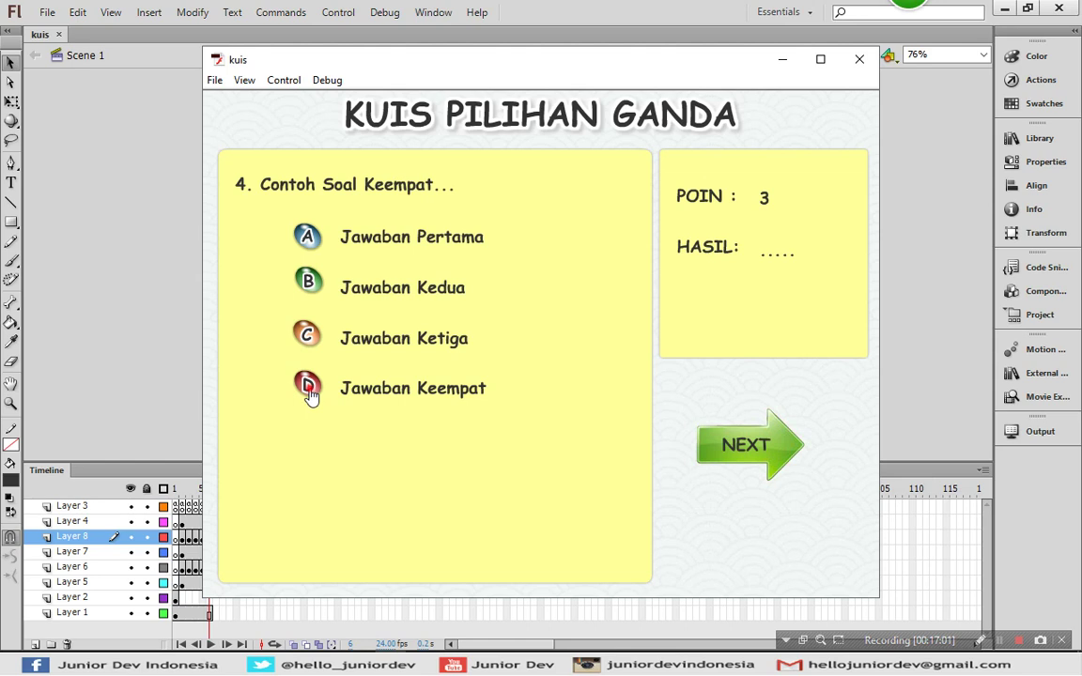
left_click(310, 390)
left_click(752, 443)
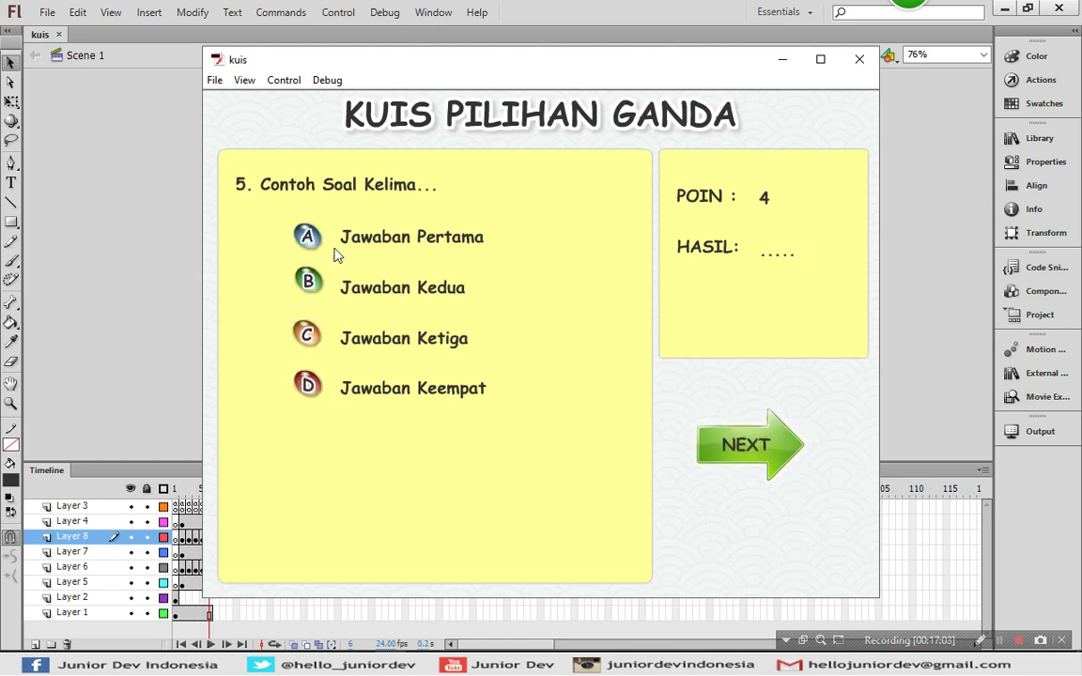
left_click(307, 236)
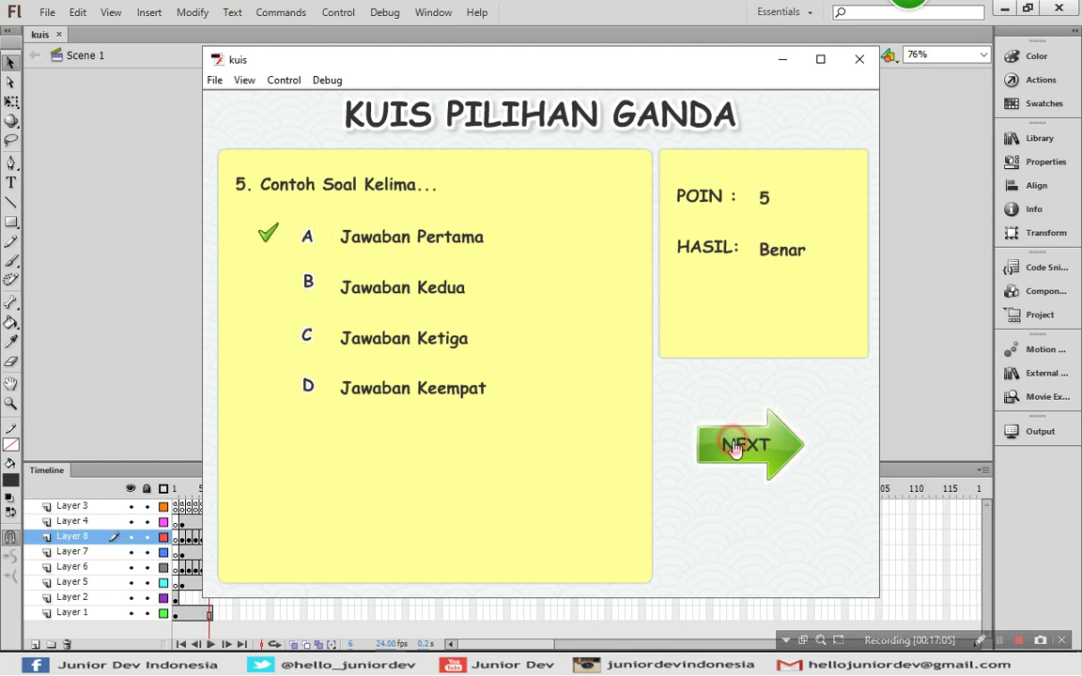
left_click(858, 60)
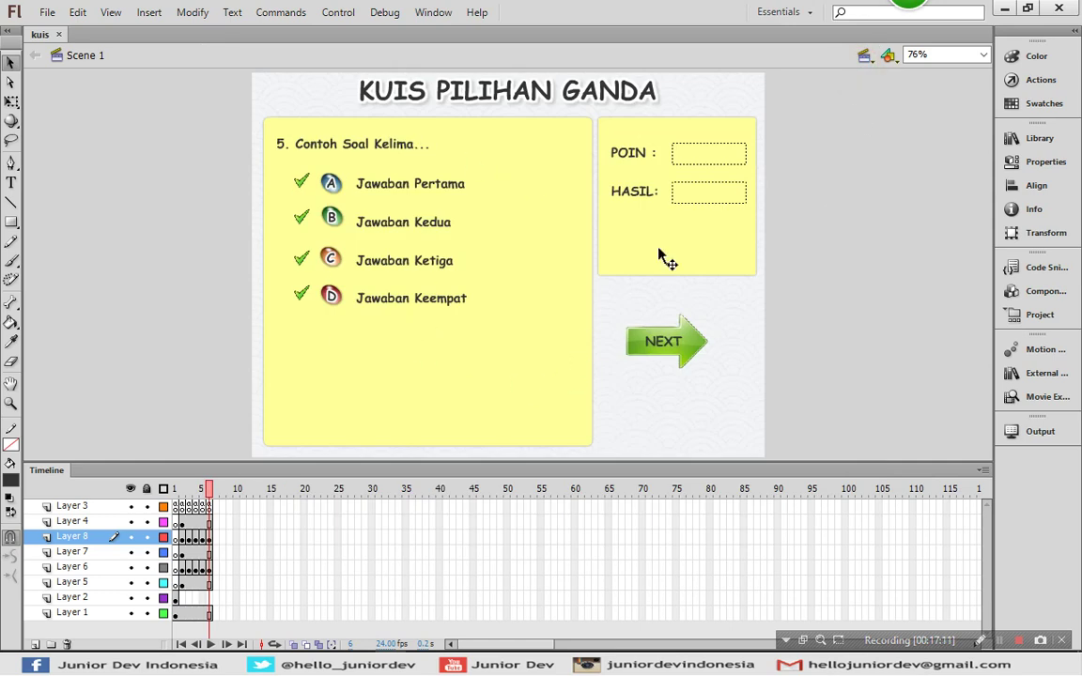
Add a new layer above Layer 8 and insert a keyframe at its frame 7
left_click(73, 536)
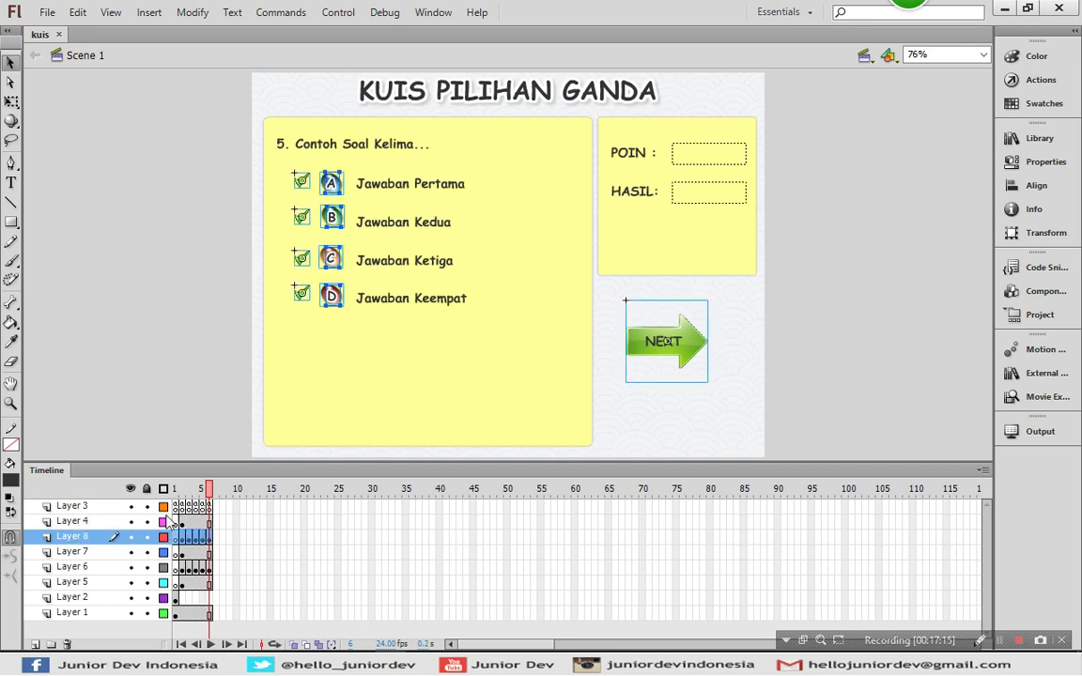
left_click(36, 644)
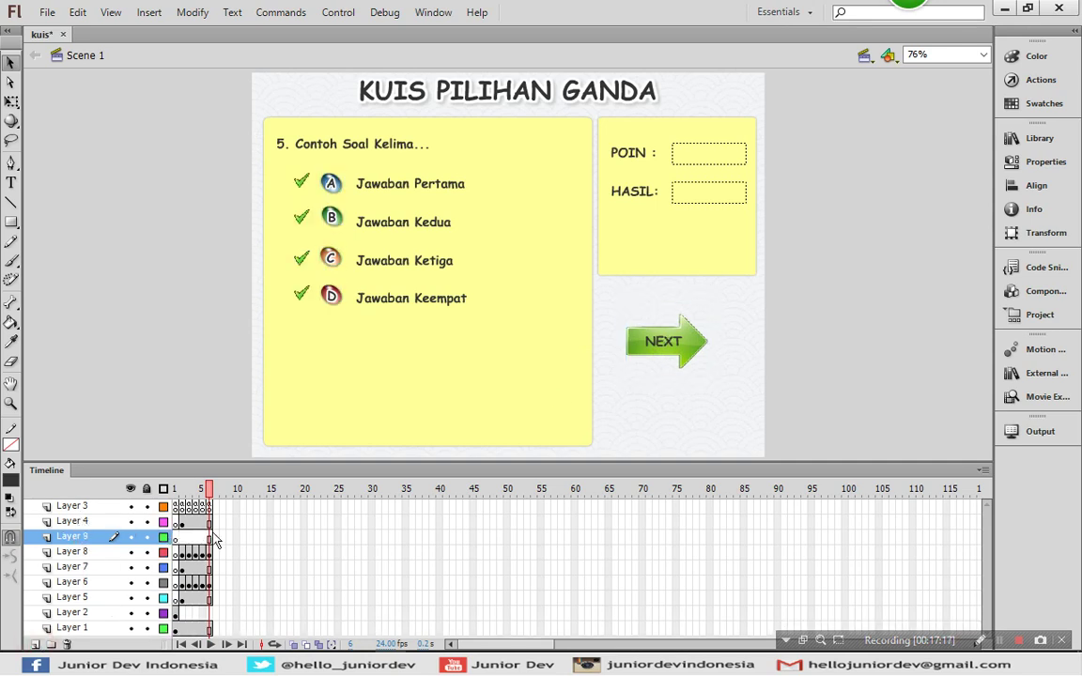
left_click(210, 538)
right_click(212, 537)
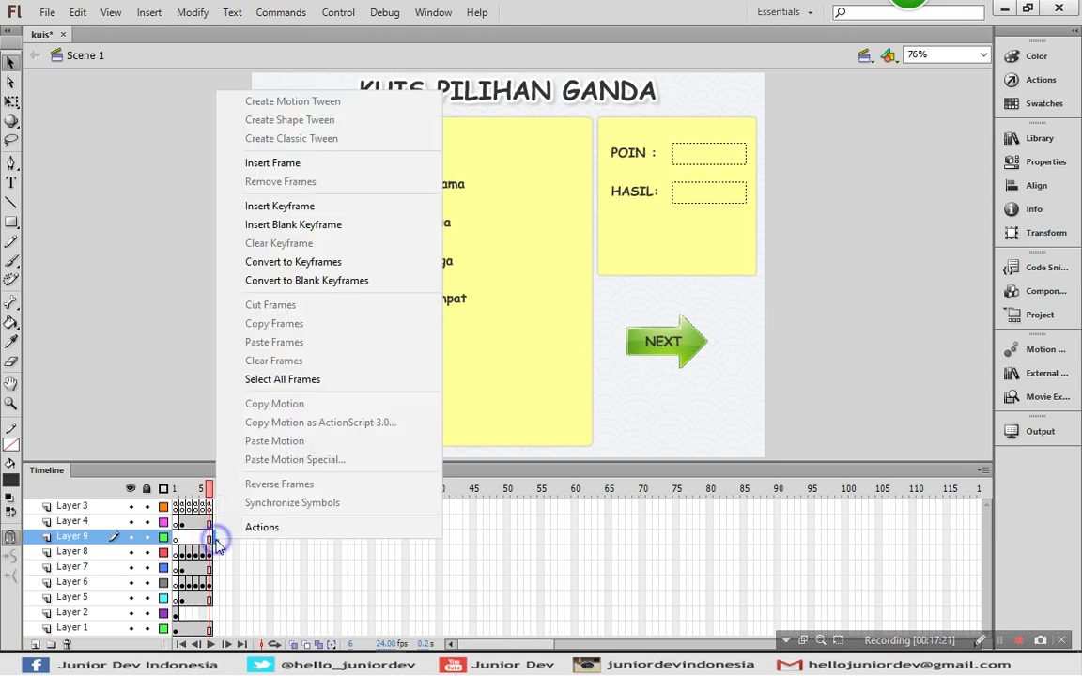
left_click(301, 206)
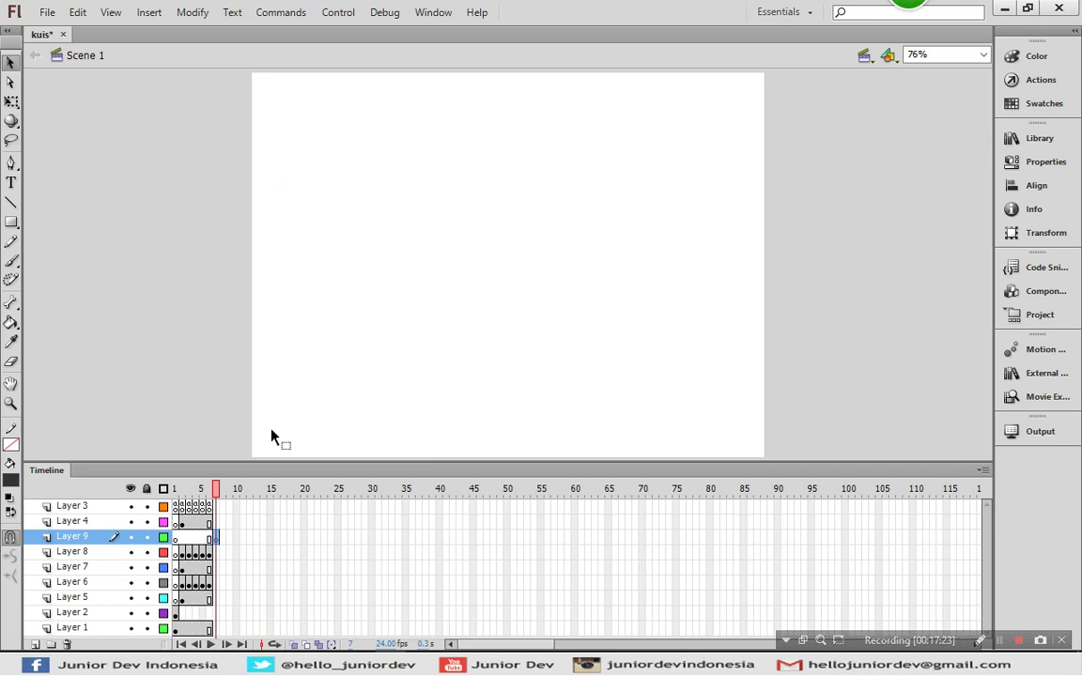
Extend the background on Layer 1 to frame 7 and insert a keyframe at frame 7 of Layer 5
left_click(214, 629)
right_click(214, 629)
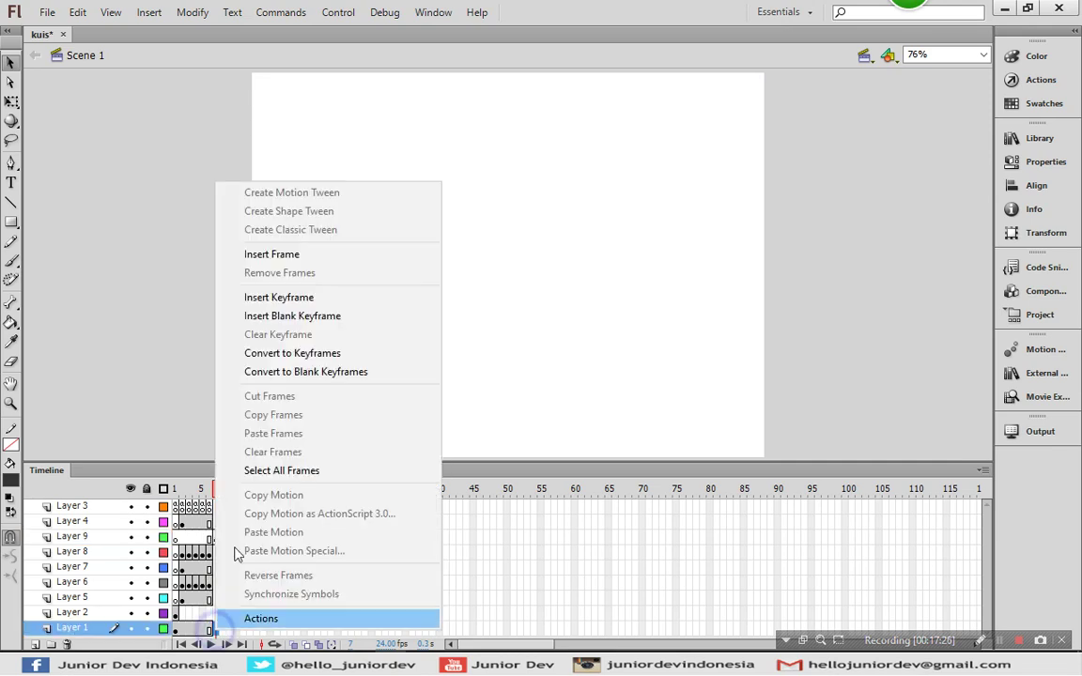
left_click(277, 252)
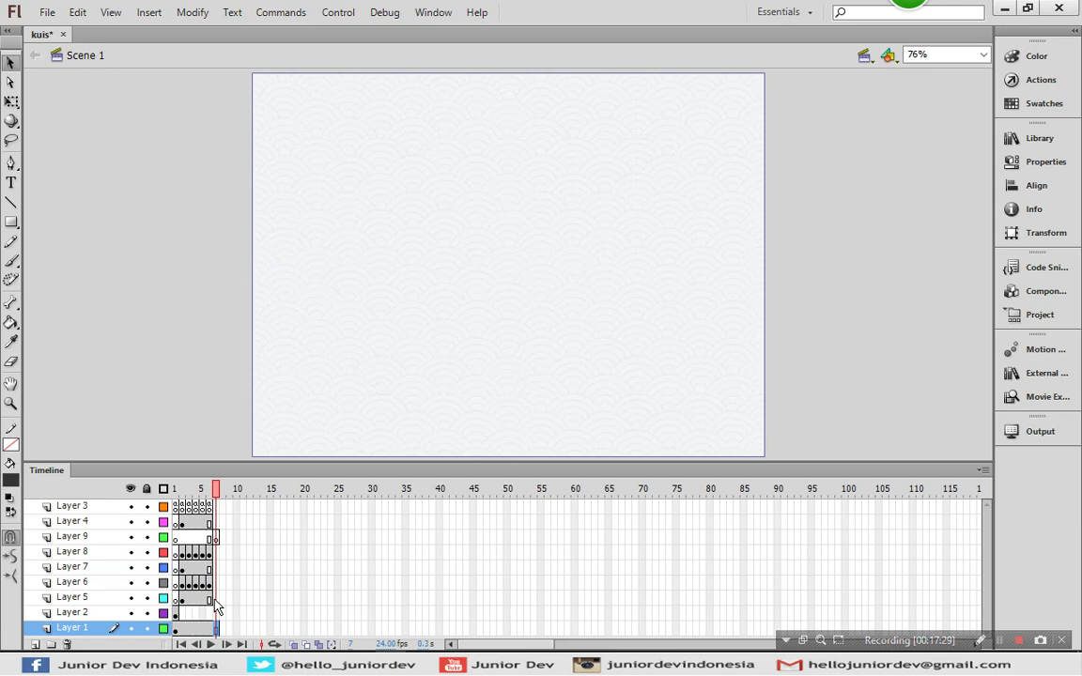
left_click(209, 601)
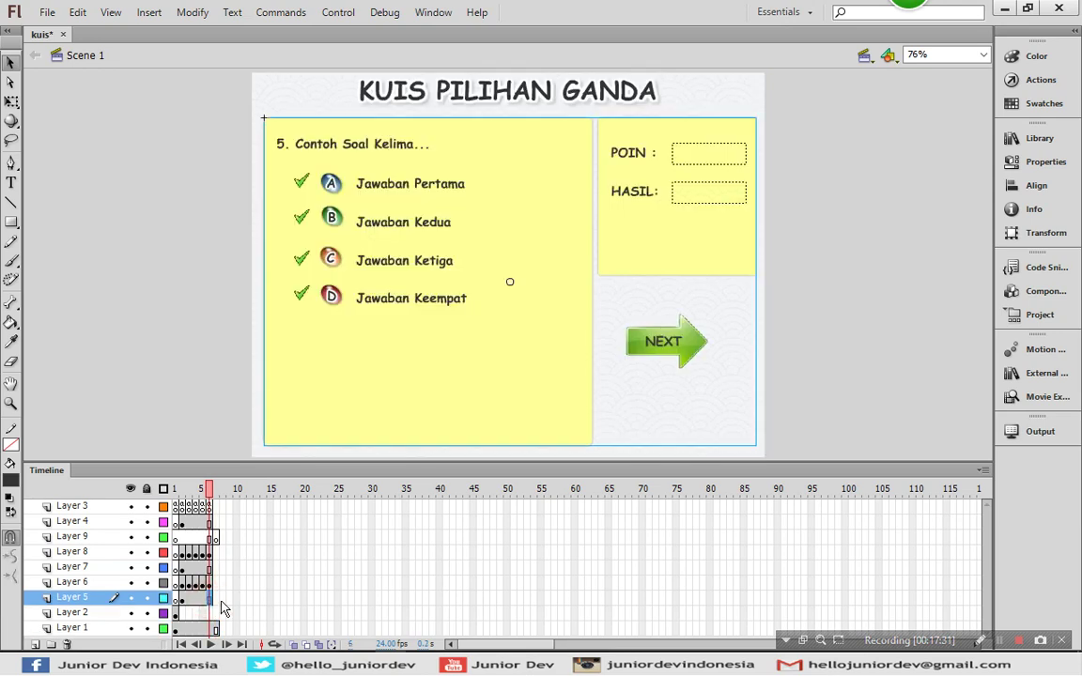
left_click(215, 600)
right_click(215, 600)
left_click(286, 266)
left_click(125, 324)
Duplicate the yellow panel symbol on frame 7 as Symbol 1 copy and open the duplicate for editing
left_click(396, 241)
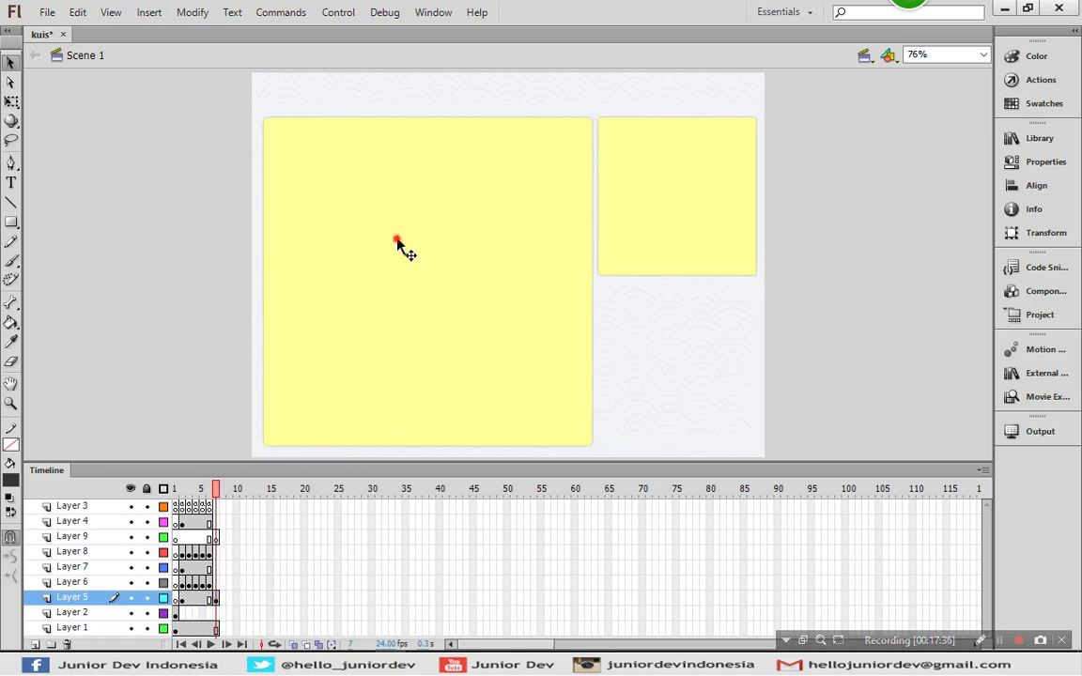
right_click(435, 195)
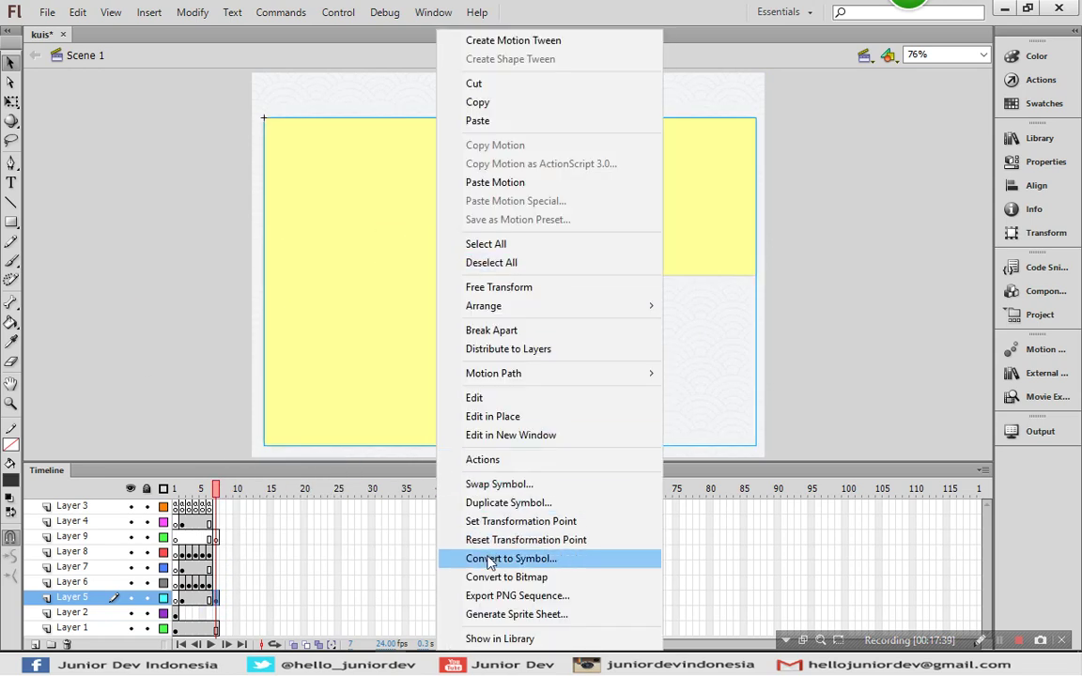
left_click(494, 504)
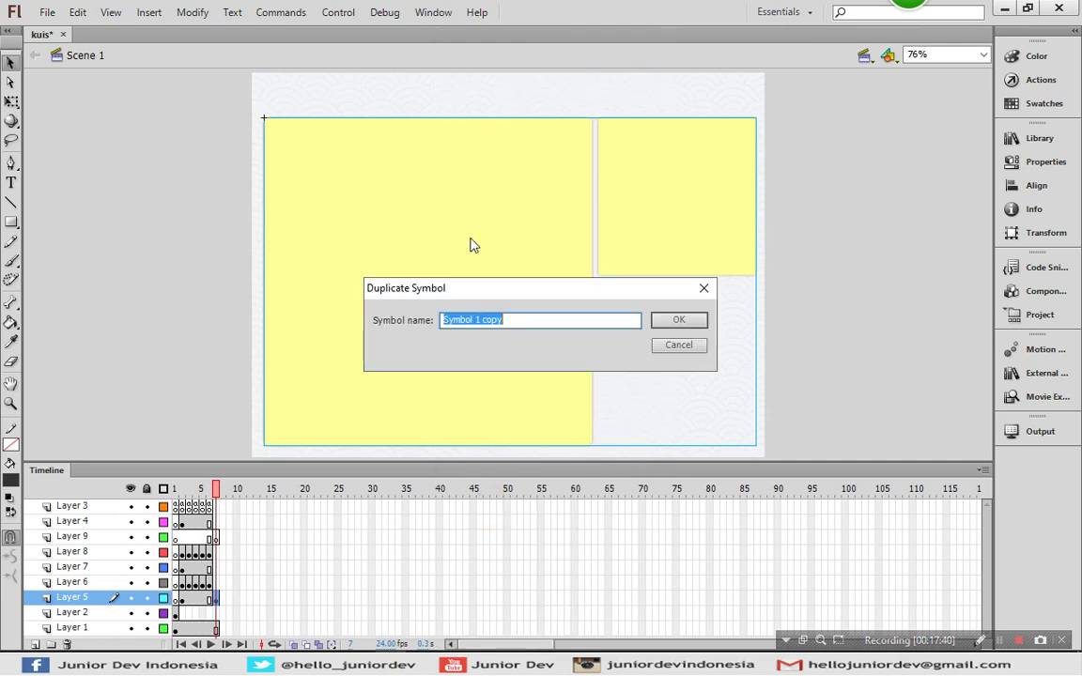
left_click(684, 326)
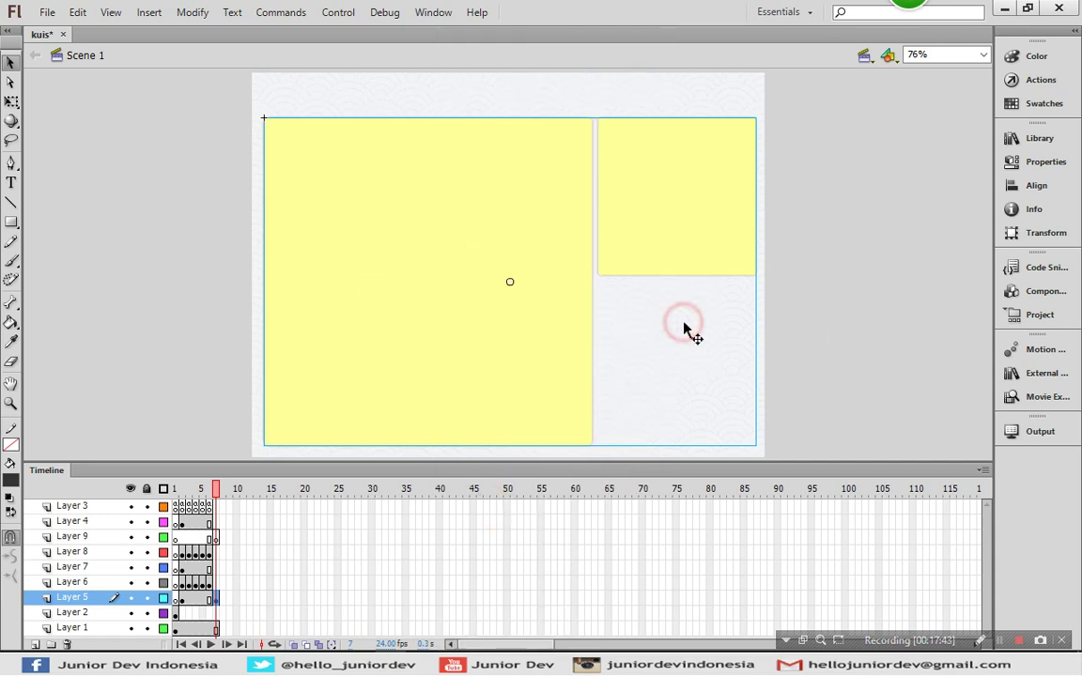
left_click_drag(562, 313, 564, 317)
double_click(560, 314)
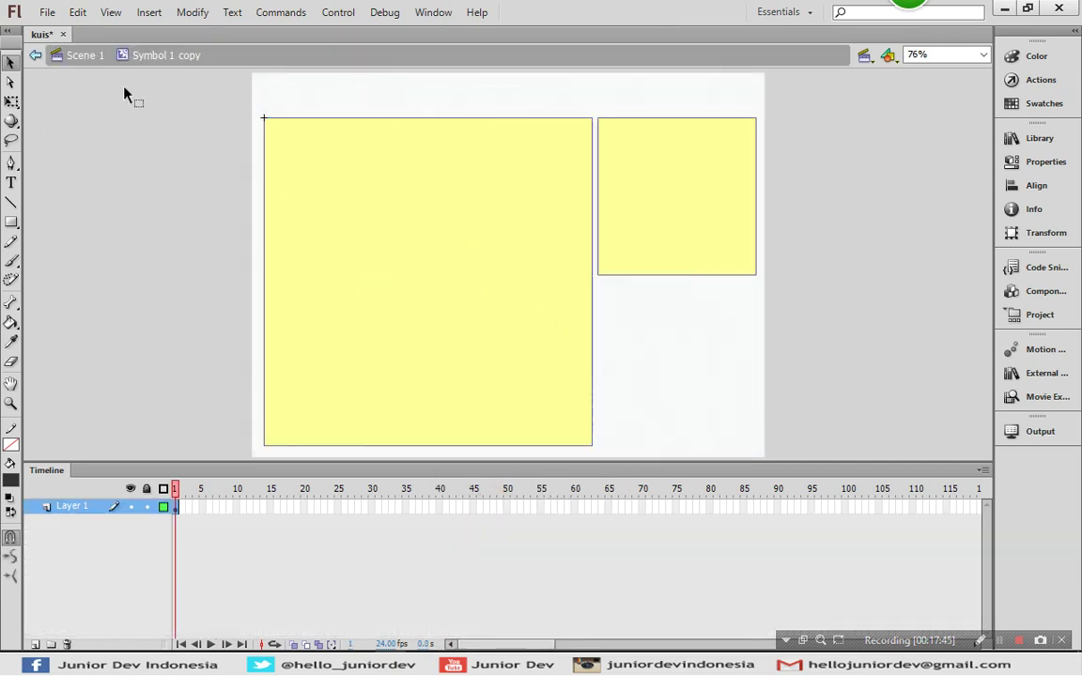
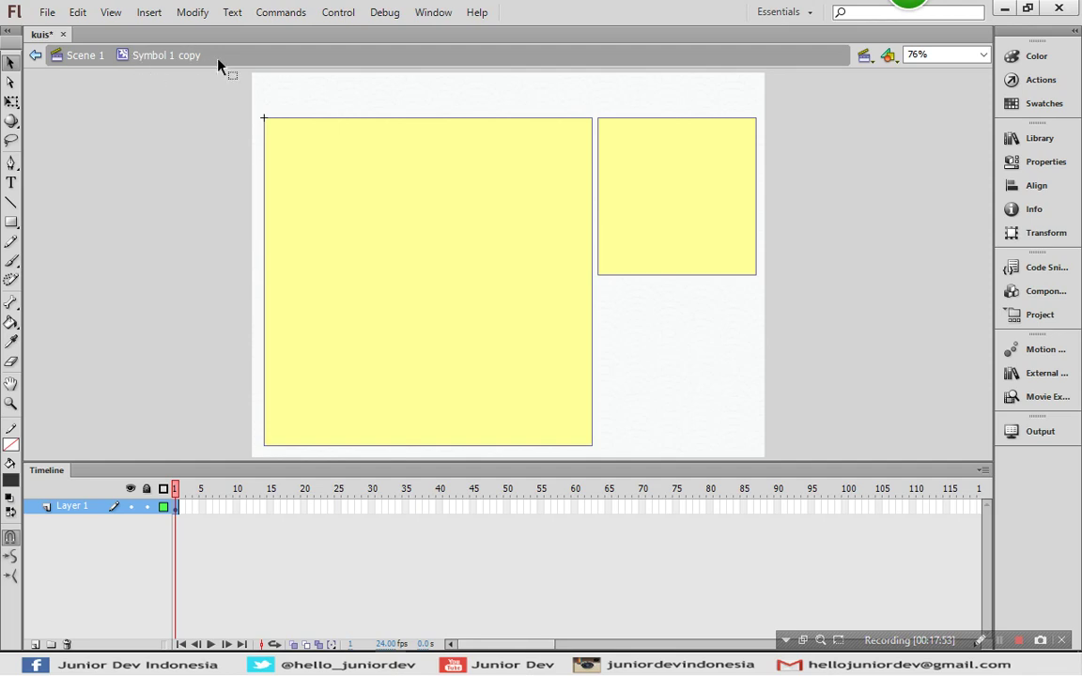
Delete the small yellow panel, move the large panel to the horizontal centre of the stage, and return to Scene 1
left_click(701, 176)
key("Delete")
left_click_drag(480, 219, 556, 226)
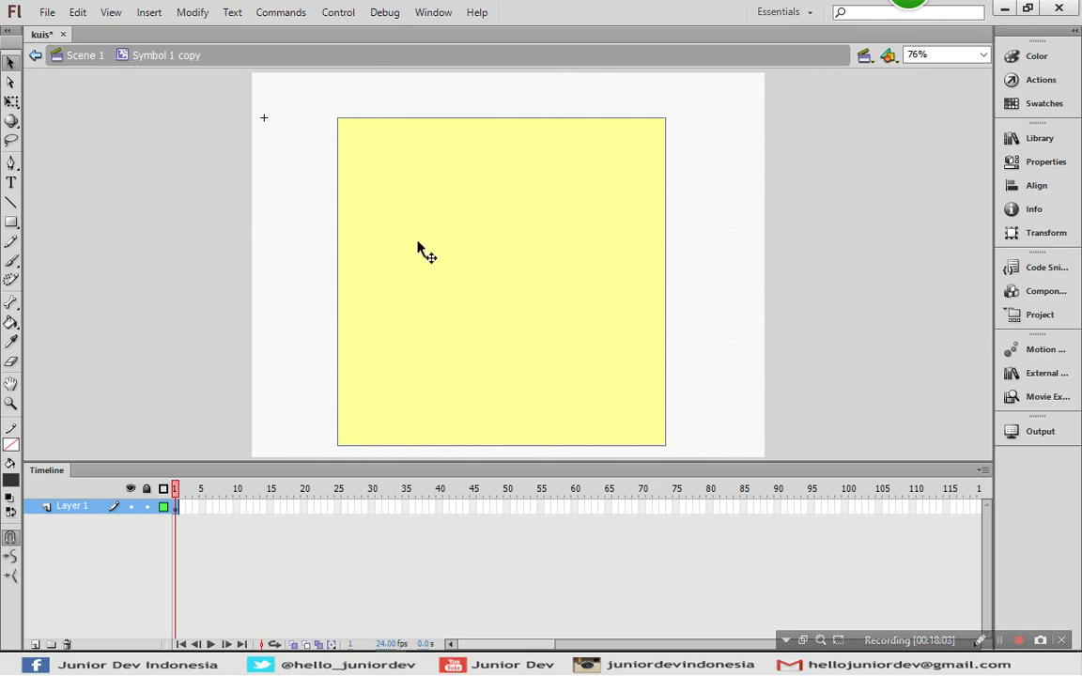
left_click(94, 57)
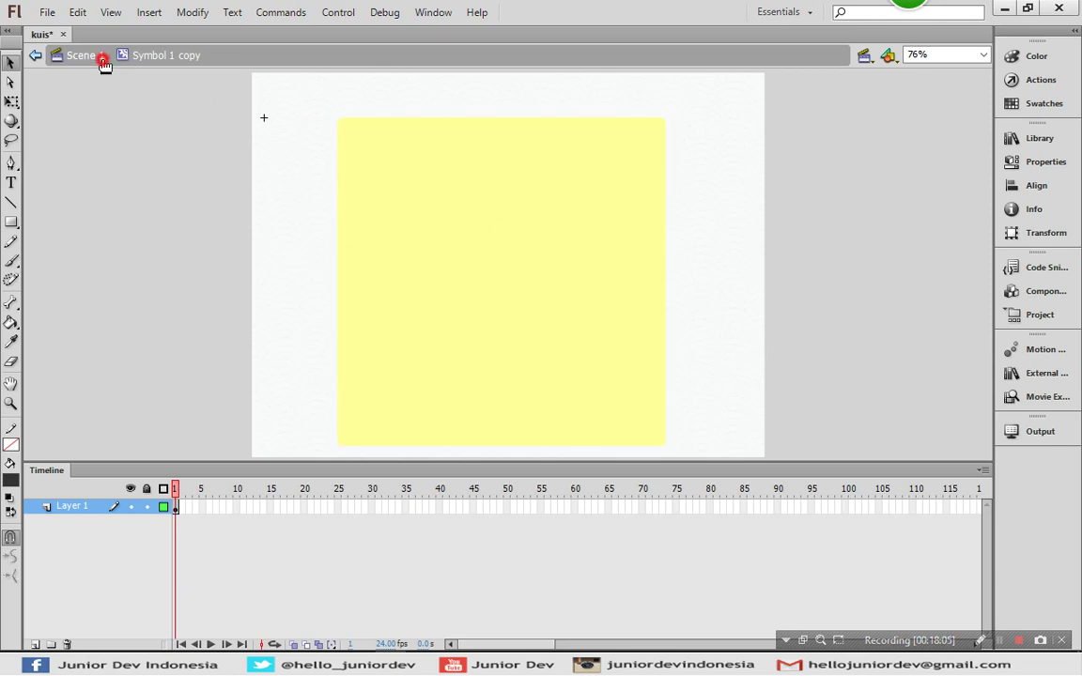
left_click(154, 269)
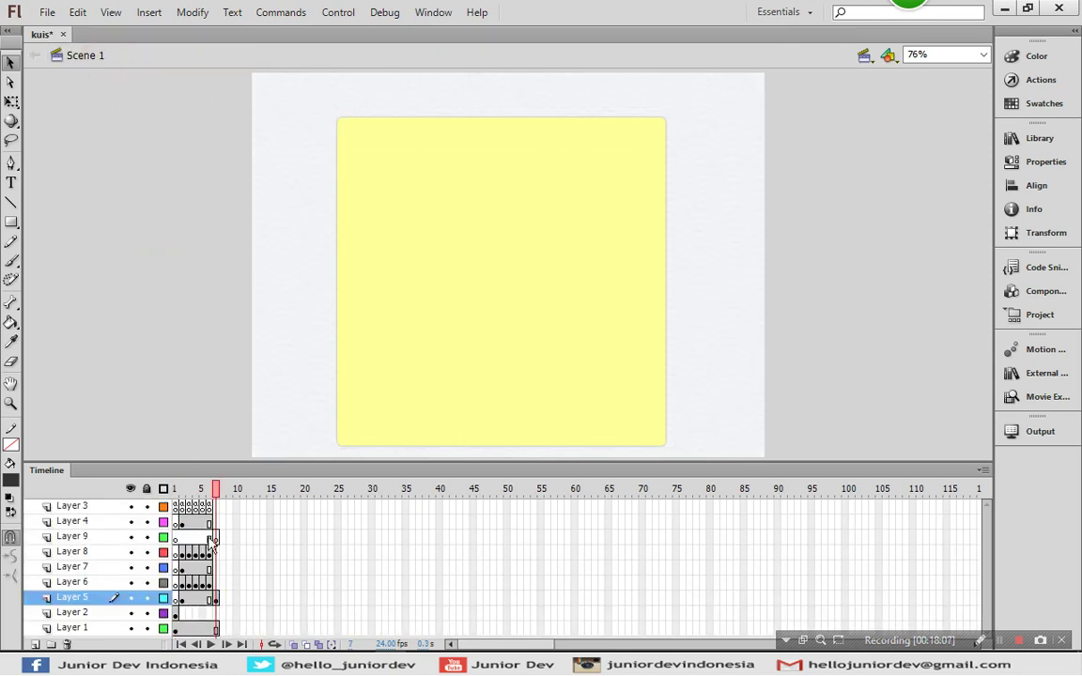
Extend the title on Layer 4 to frame 7 and insert a keyframe at frame 7 of Layer 3
left_click(216, 523)
key("ctrl+shift+v")
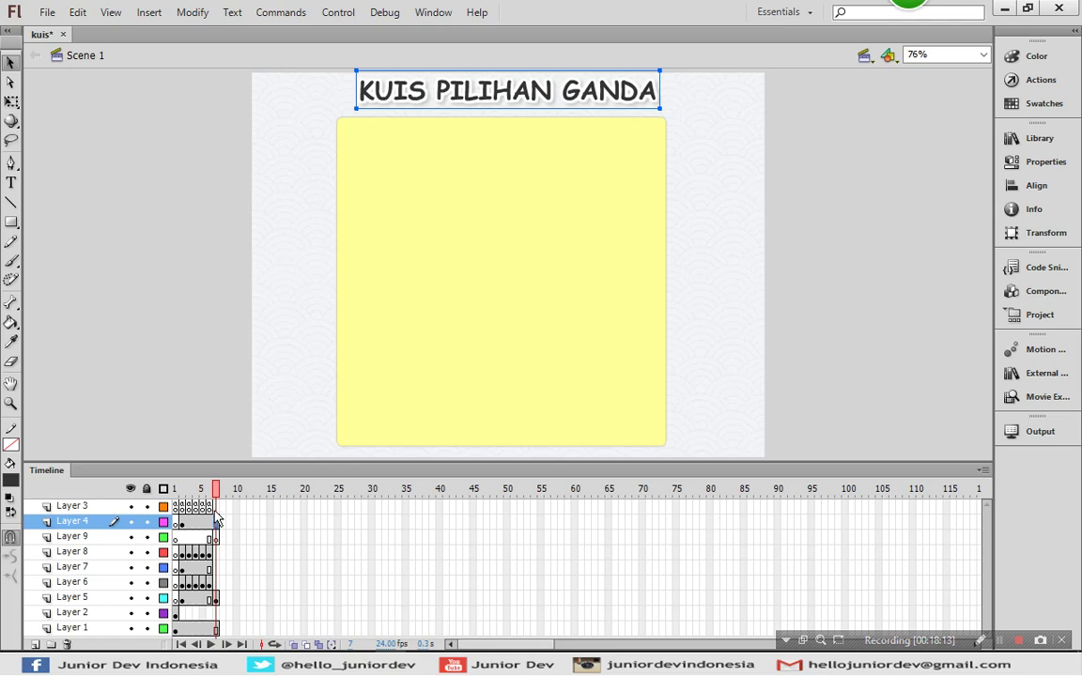
left_click(216, 507)
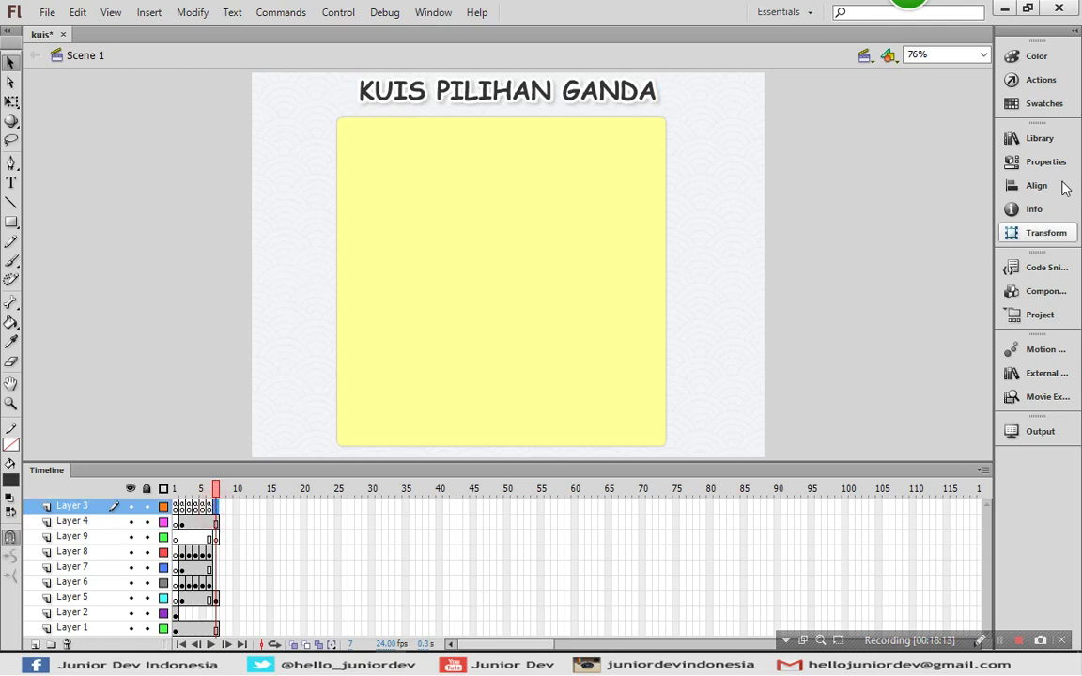
left_click(1040, 79)
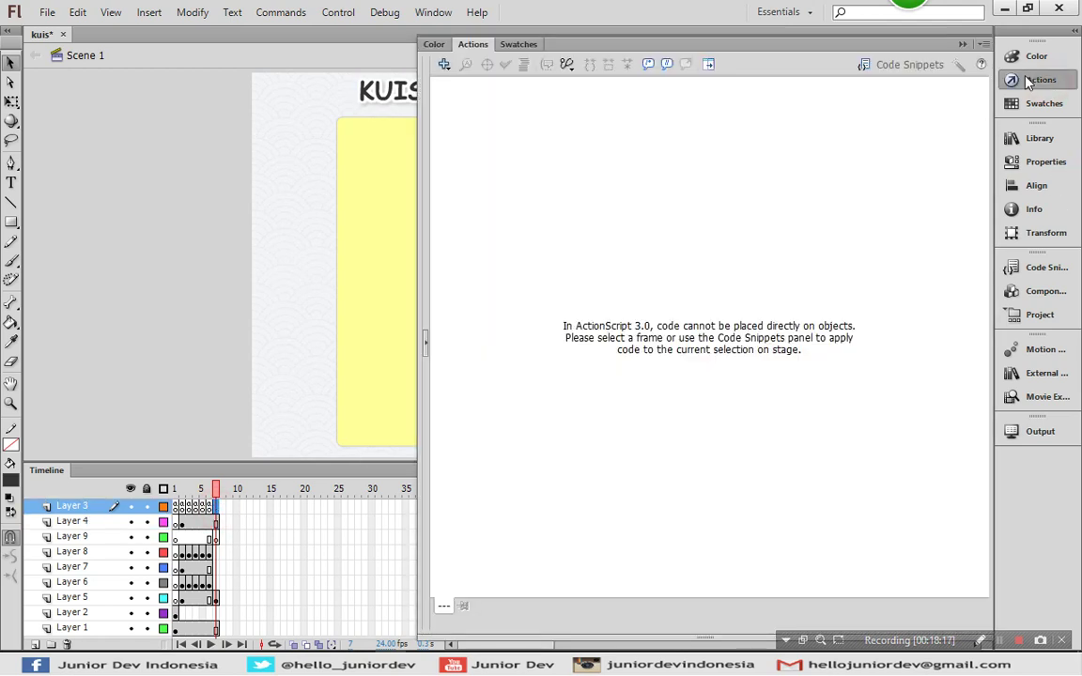
left_click(1028, 83)
right_click(216, 507)
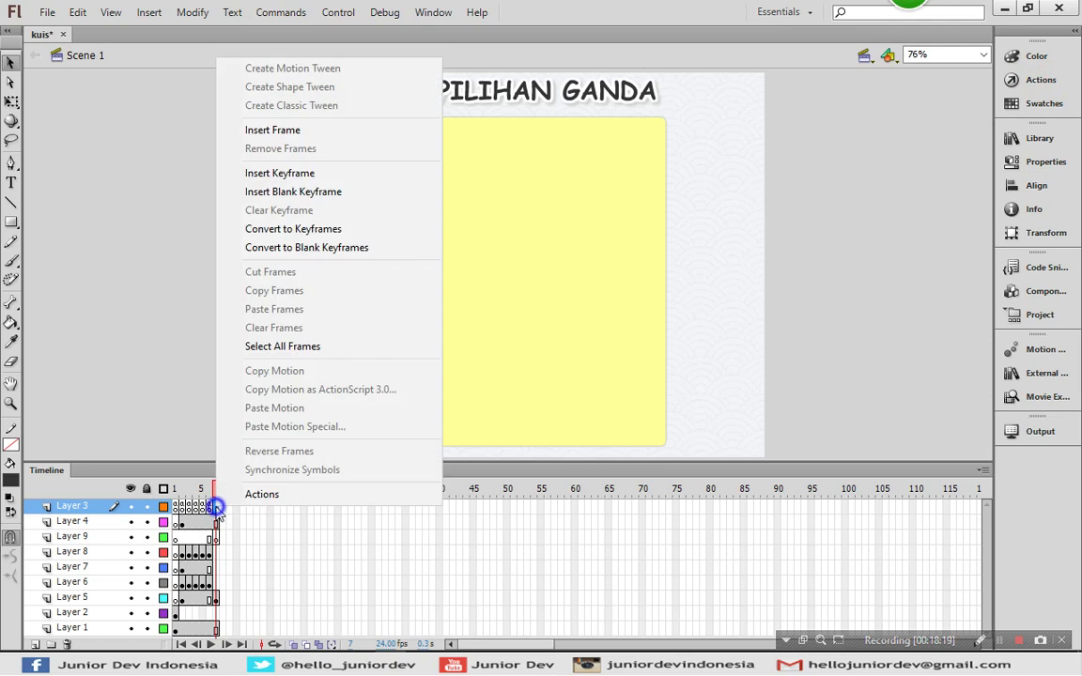
left_click(292, 174)
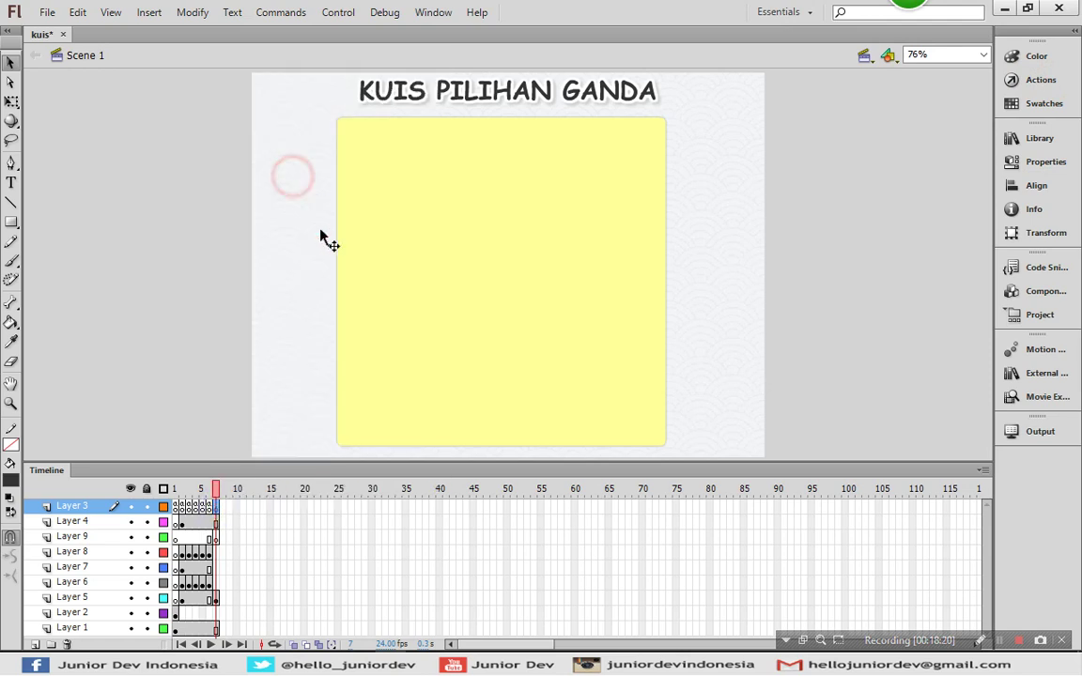
left_click(1019, 80)
left_click(1019, 80)
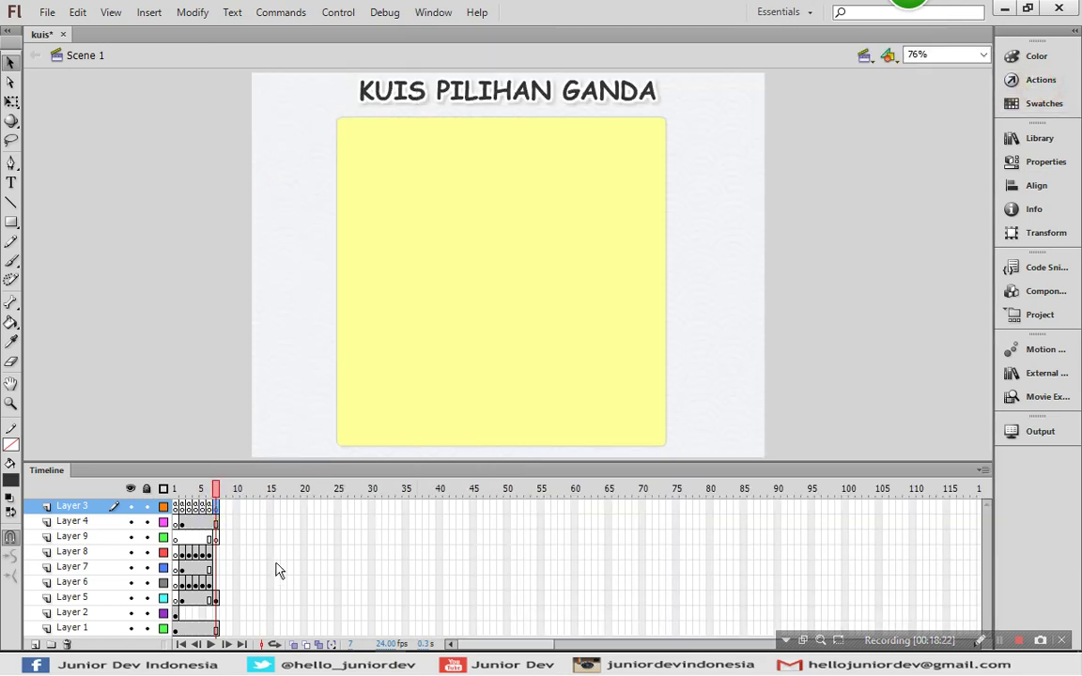
Copy the Nama and No Absen labels and text fields from frame 1 to Layer 9's frame 7, placing them in the upper part of the yellow panel
left_click(215, 538)
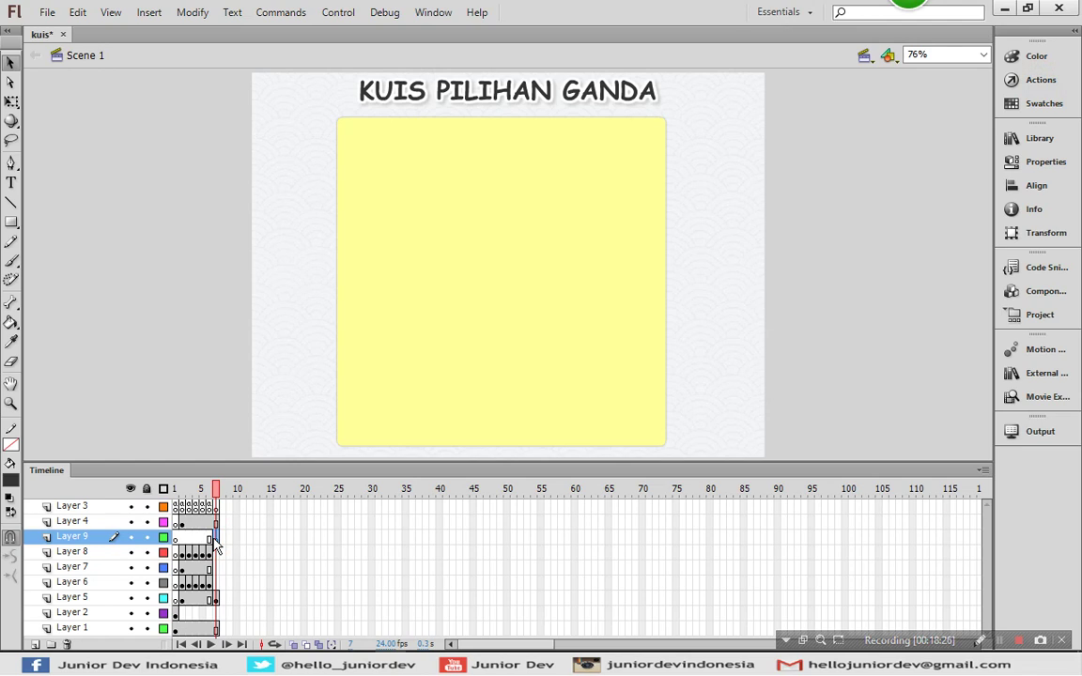
left_click(175, 508)
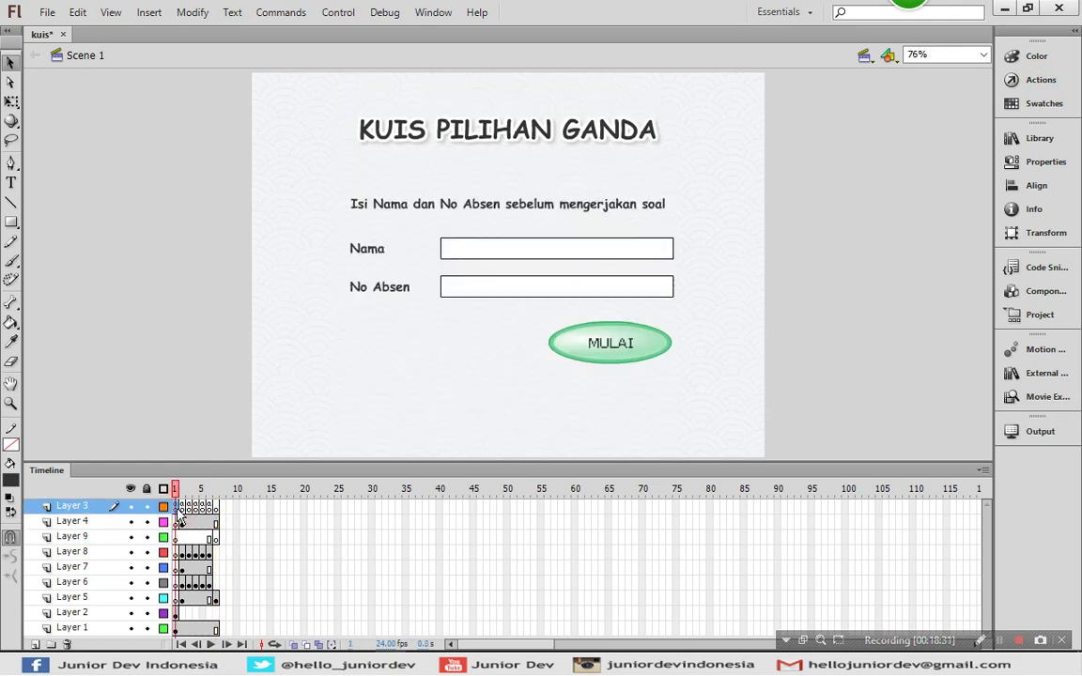
left_click(381, 268)
left_click(480, 245, "shift")
left_click(478, 283, "shift")
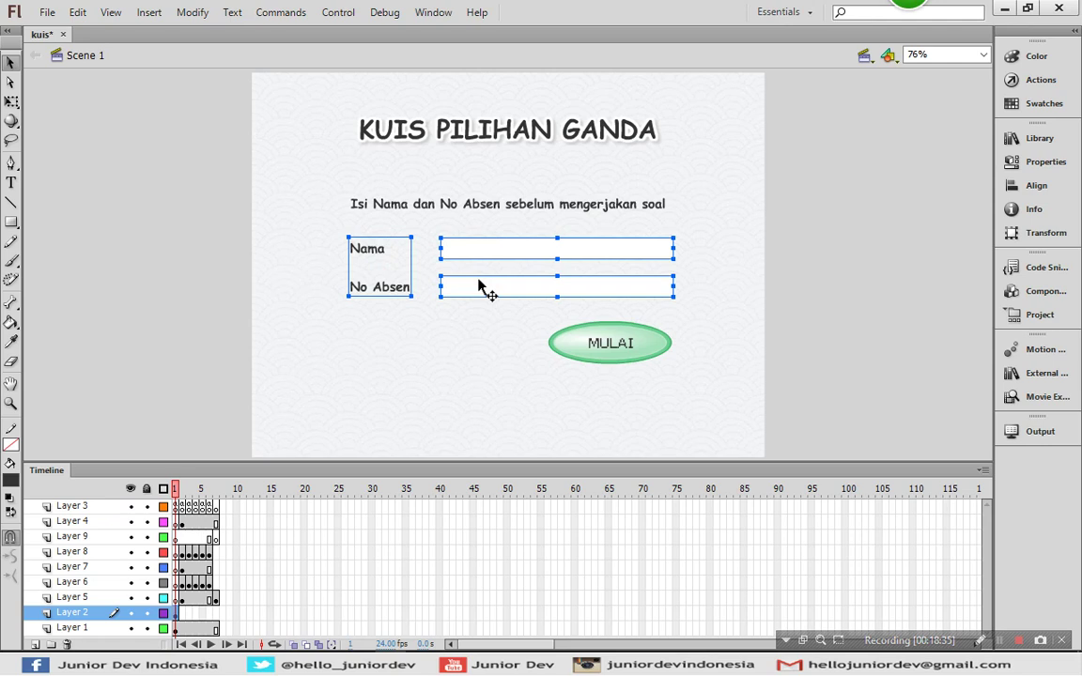
left_click(217, 537)
right_click(146, 150)
left_click(194, 219)
left_click_drag(381, 246, 380, 151)
left_click(127, 175)
Narrow the Nama and No Absen text fields to the same width so they fit inside the yellow panel
left_click(508, 143)
double_click(507, 141)
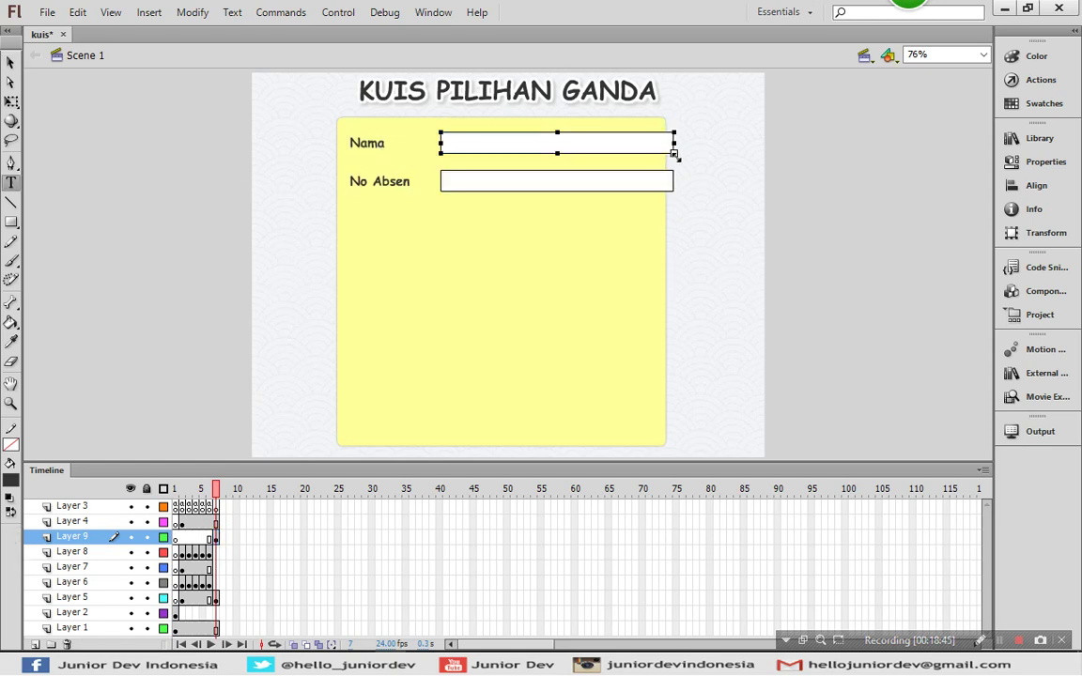
left_click_drag(676, 146, 640, 145)
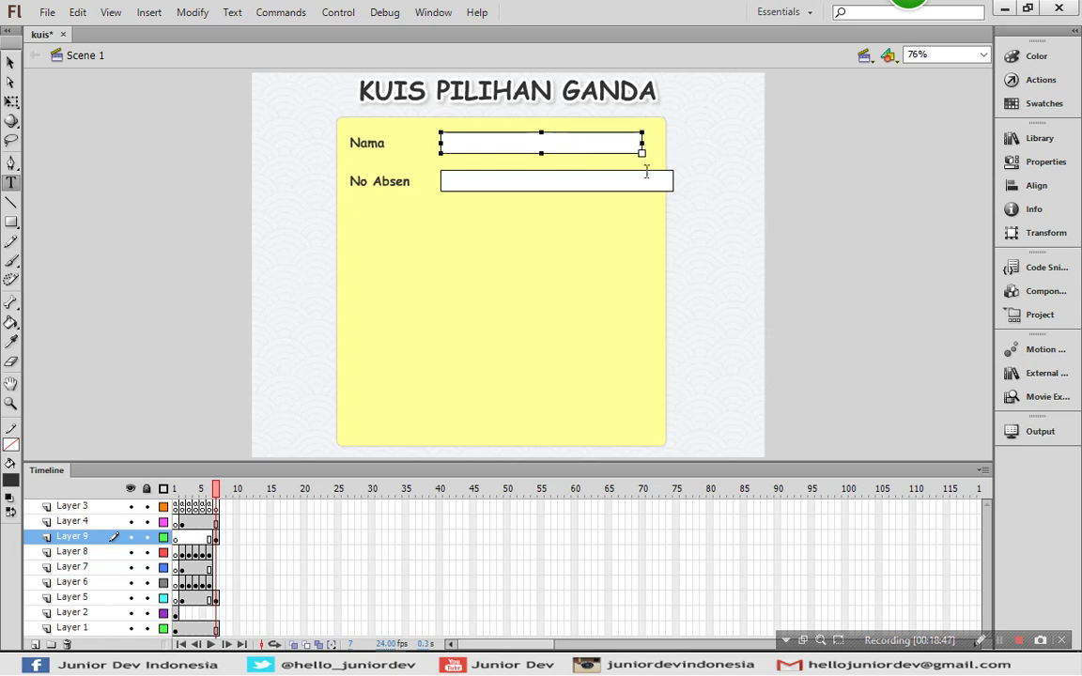
left_click(648, 181)
left_click_drag(673, 181, 641, 181)
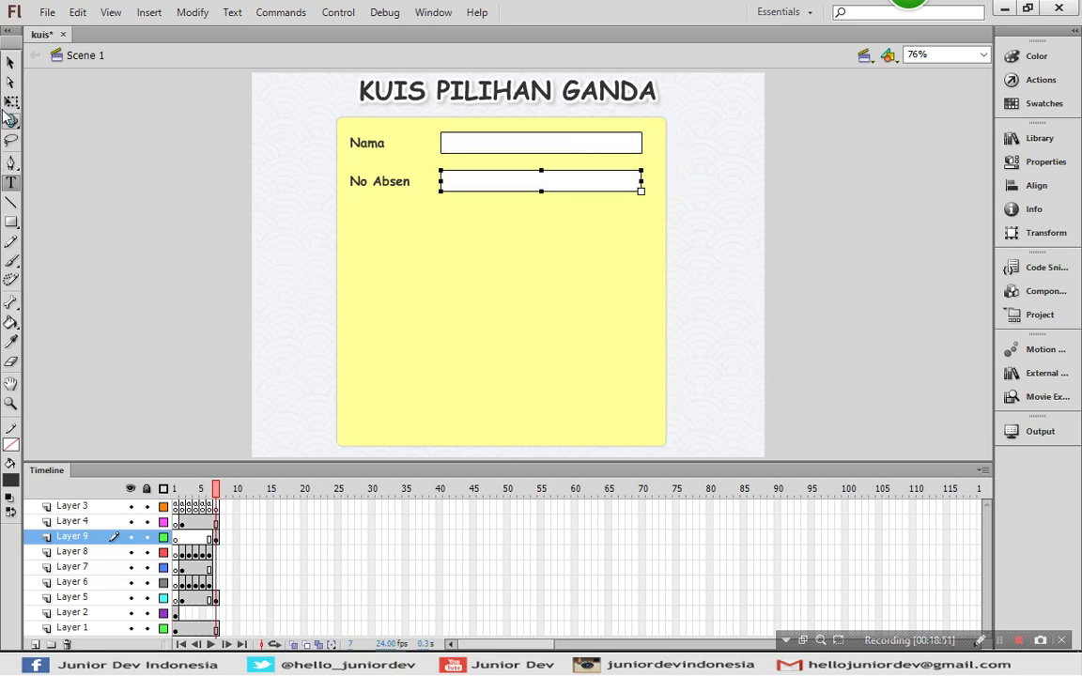
left_click(9, 62)
left_click(126, 177)
Change both the Nama and No Absen text fields on frame 7 to Dynamic Text
left_click(528, 140)
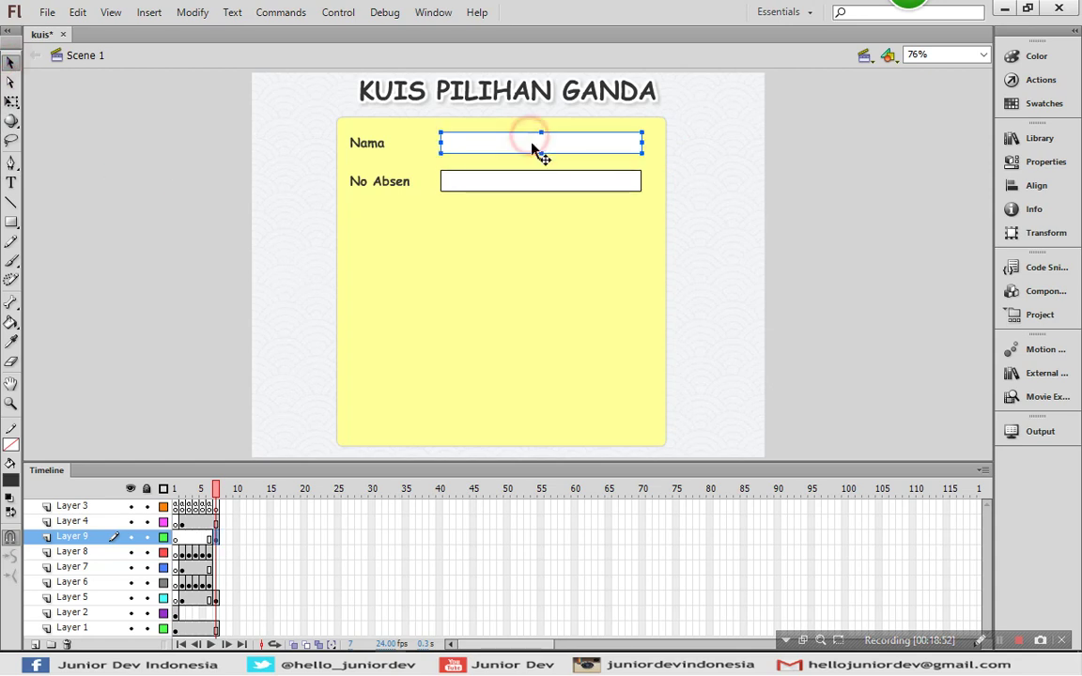
left_click(533, 180, "shift")
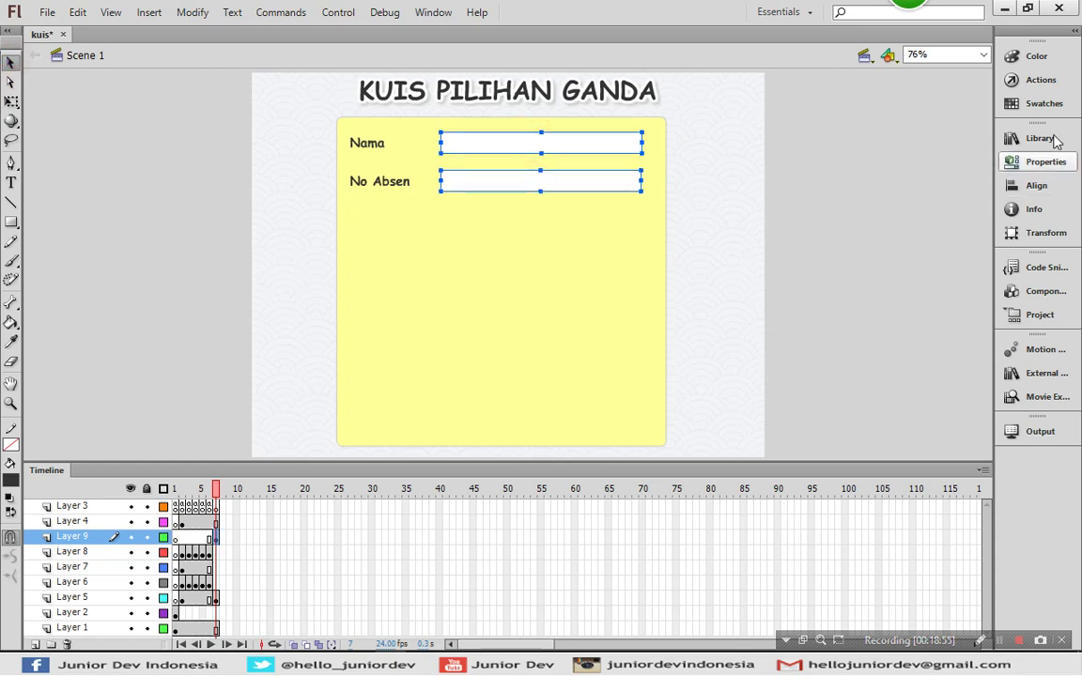
left_click(1036, 161)
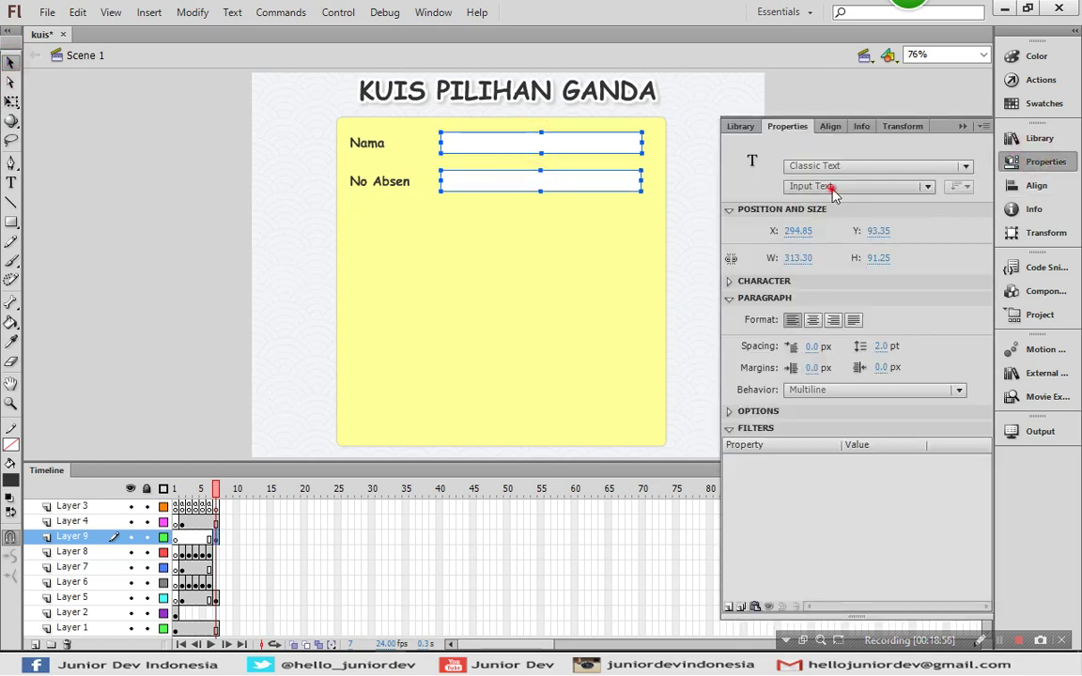
left_click(833, 186)
left_click(833, 226)
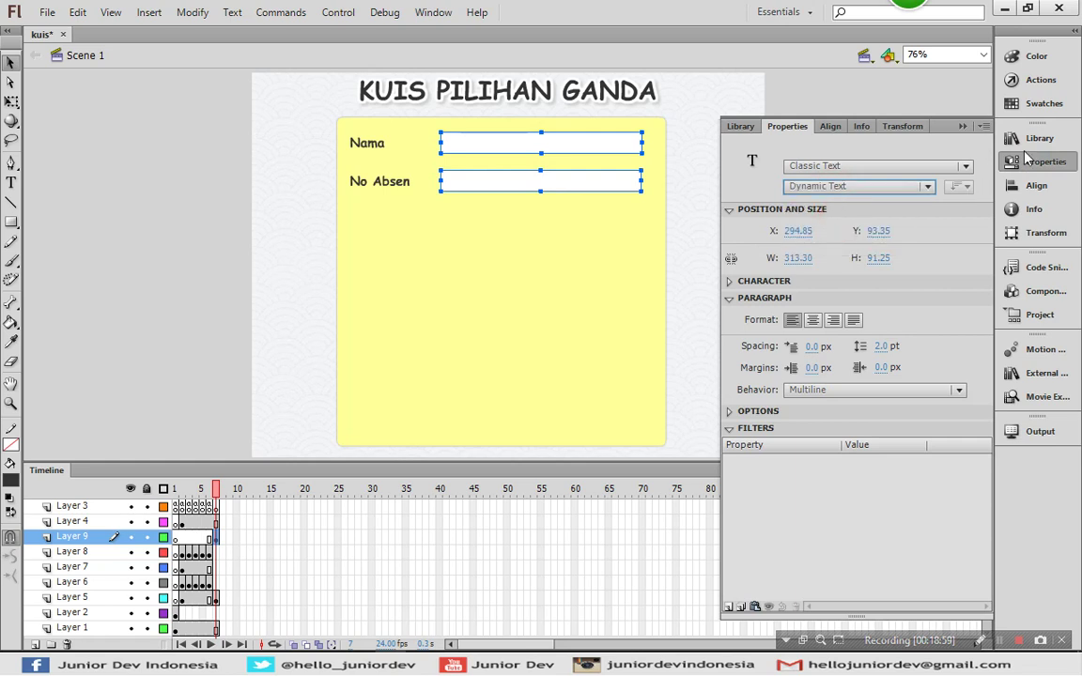
left_click(871, 197)
Turn off the border around text for both the Nama and No Absen text fields on frame 7
left_click(620, 160)
left_click(609, 180, "shift")
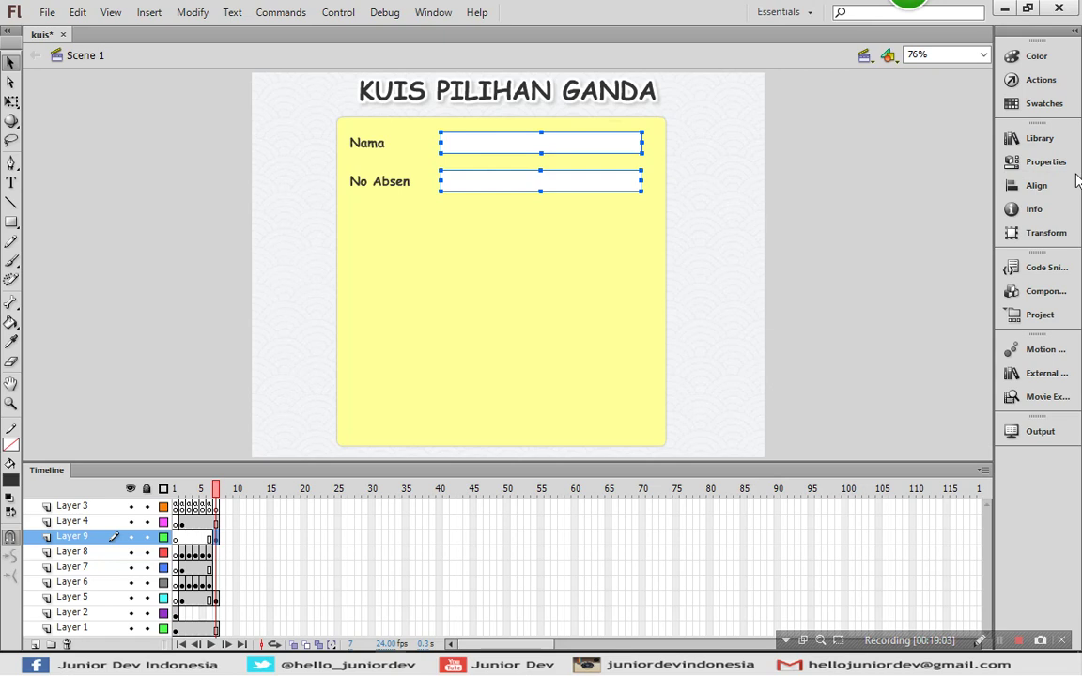
left_click(1014, 162)
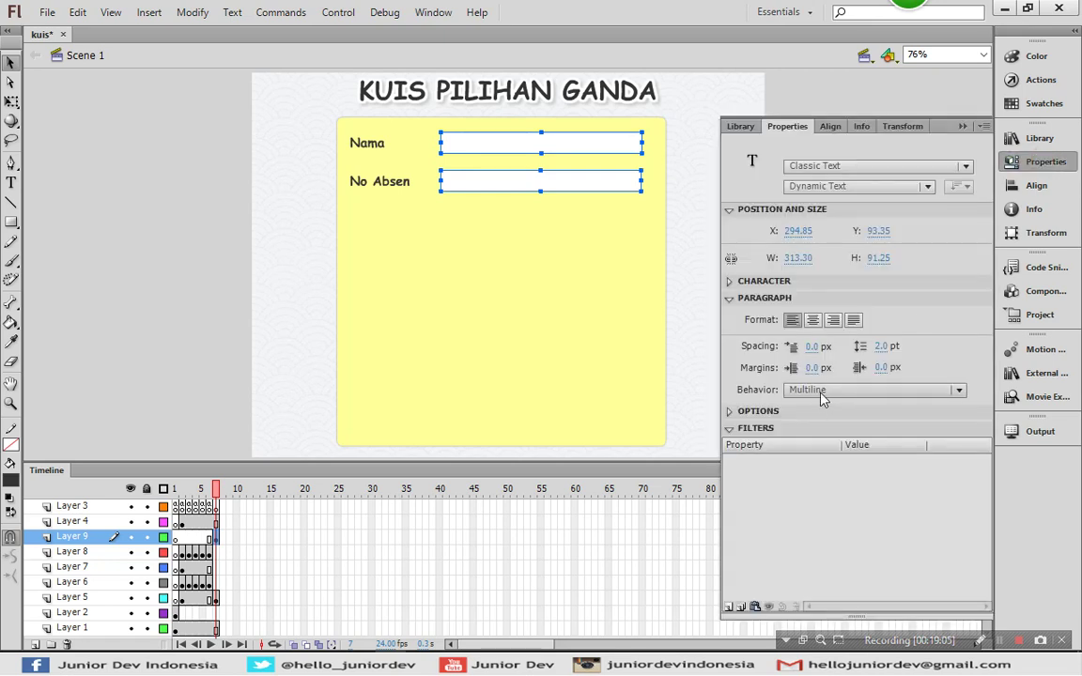
left_click(770, 281)
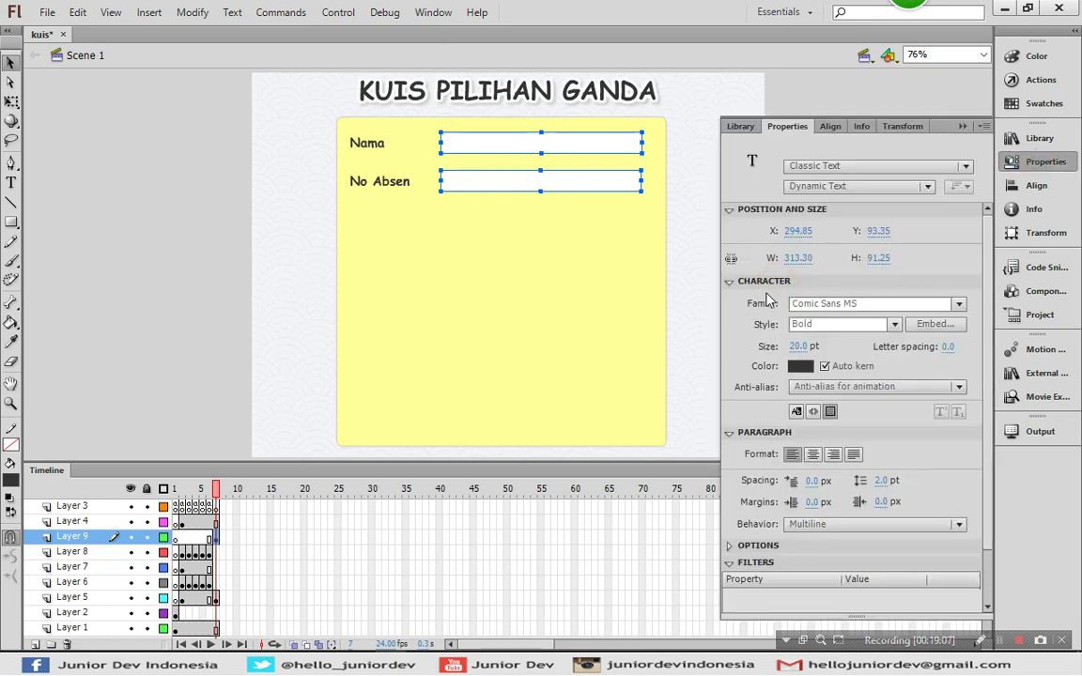
left_click(830, 411)
left_click(852, 216)
left_click(849, 217)
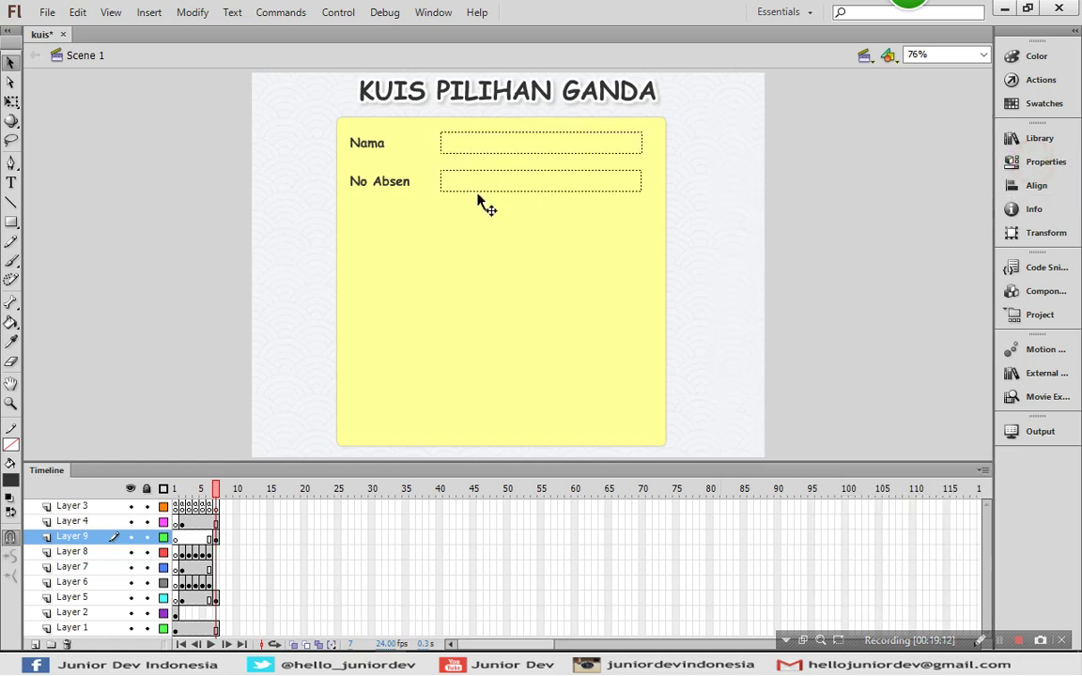
Draw a white horizontal line about 472 px long across the yellow panel, below the No Absen row
left_click(11, 202)
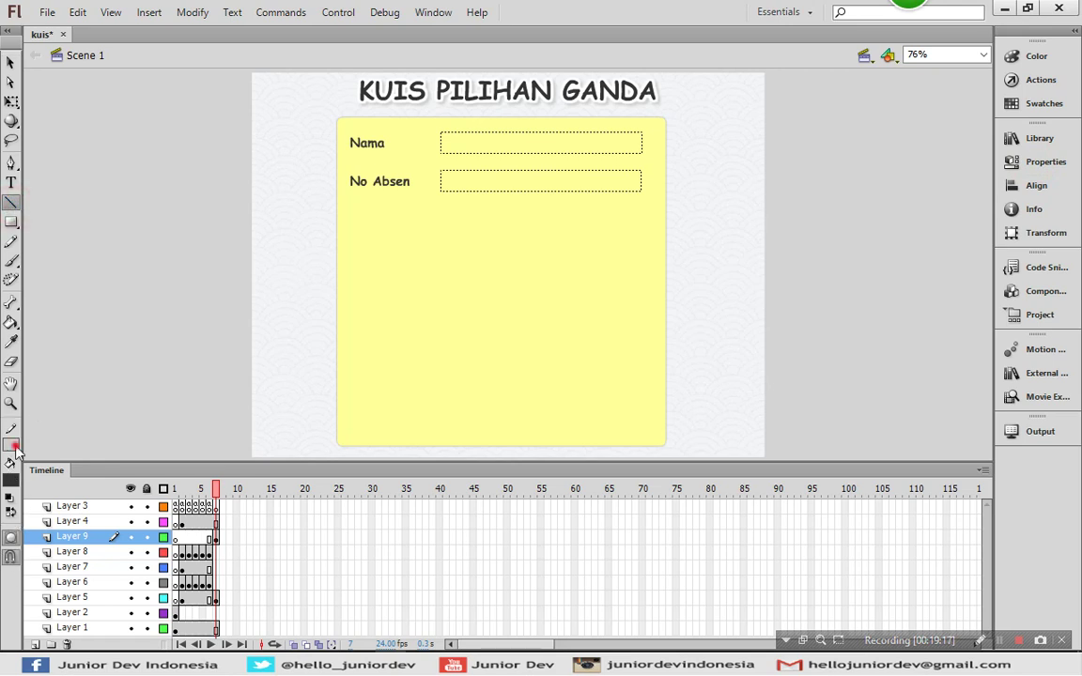
left_click(14, 446)
left_click(25, 540)
left_click_drag(351, 213, 654, 213)
left_click(10, 62)
left_click(117, 282)
Set the white divider line's stroke size to 4 and return to Scene 1
left_click(413, 215)
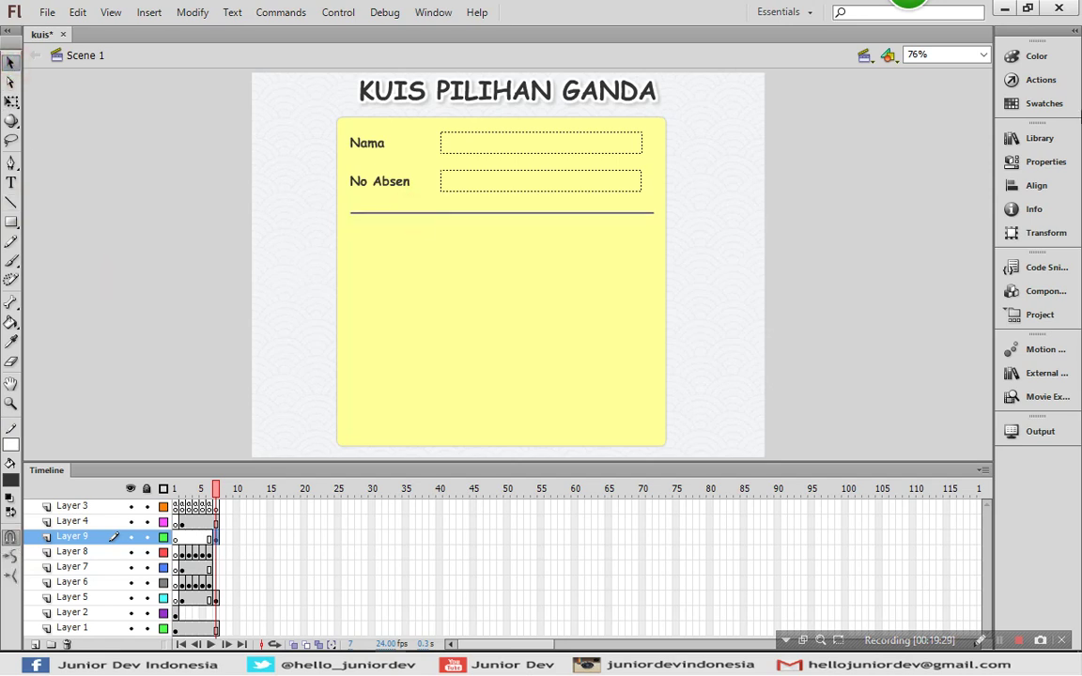
double_click(523, 215)
left_click(524, 214)
left_click(1029, 160)
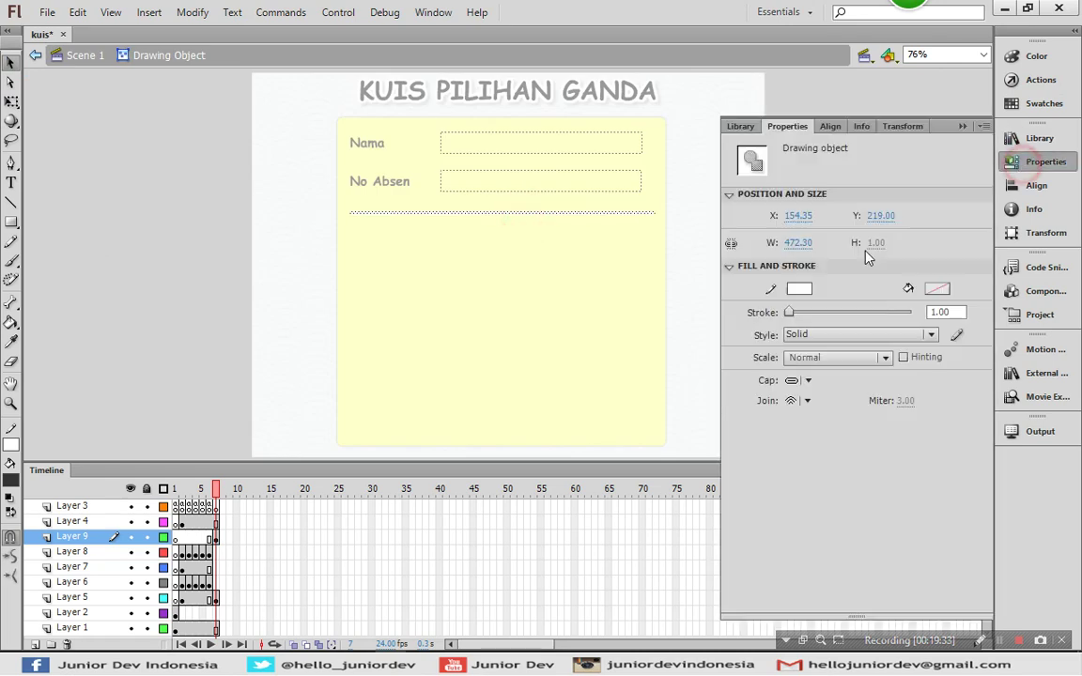
left_click(940, 311)
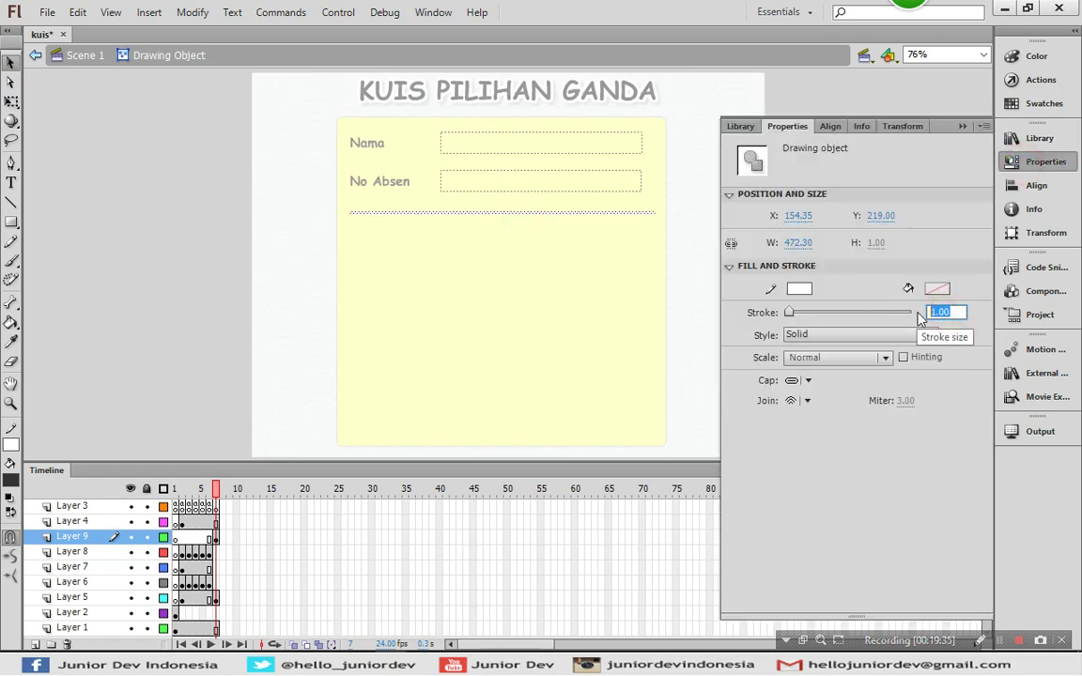
type("4")
key("Return")
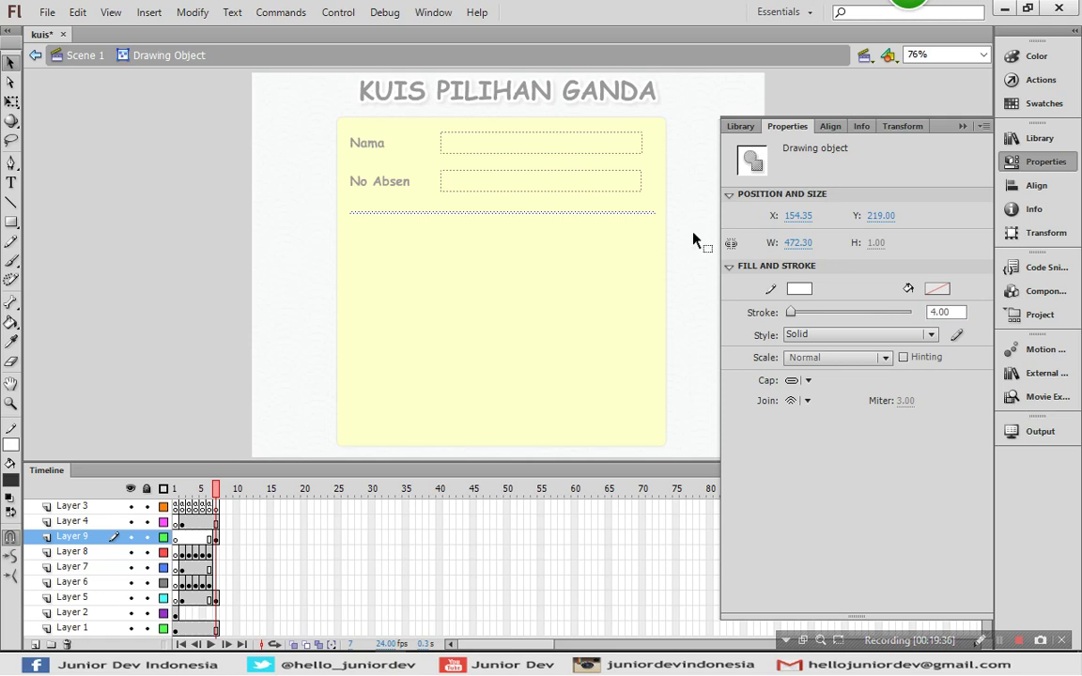
left_click(81, 206)
double_click(150, 210)
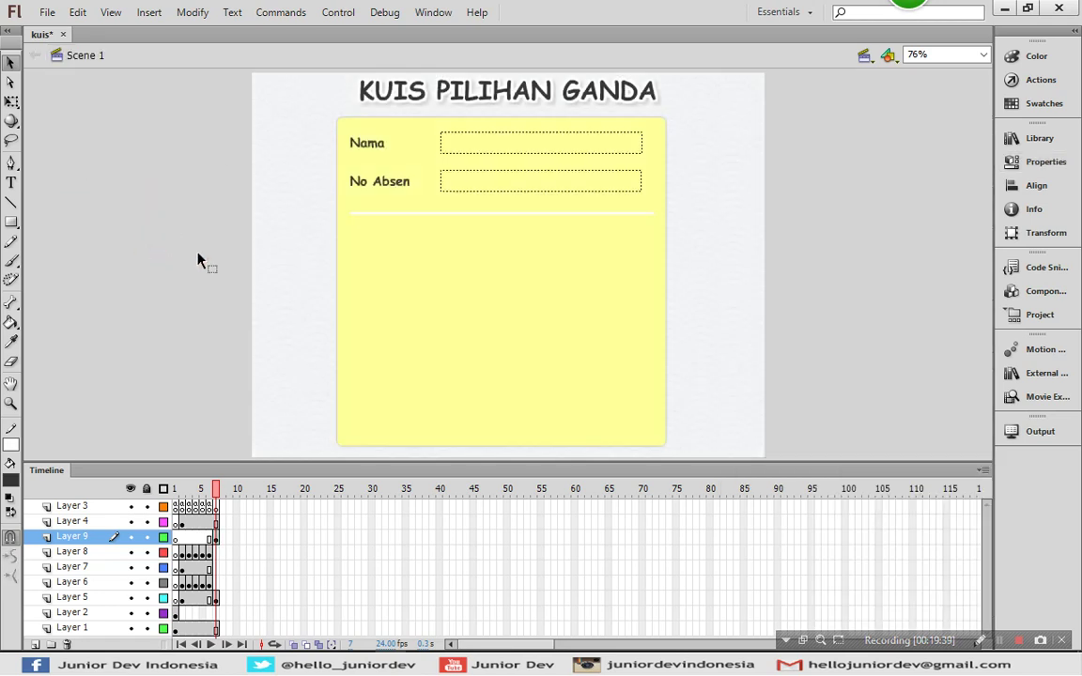
Duplicate the Nama/No Absen label, replace the copy's text with NILAI KAMU and centre it below the divider line
left_click(369, 144)
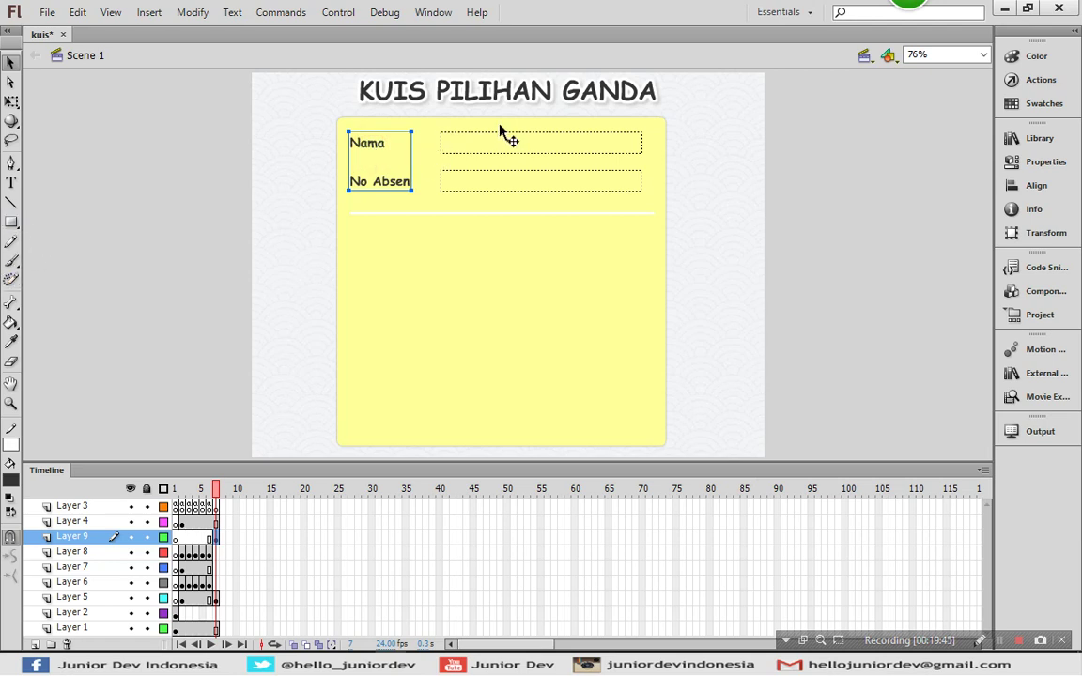
key("ctrl+c")
key("ctrl+v")
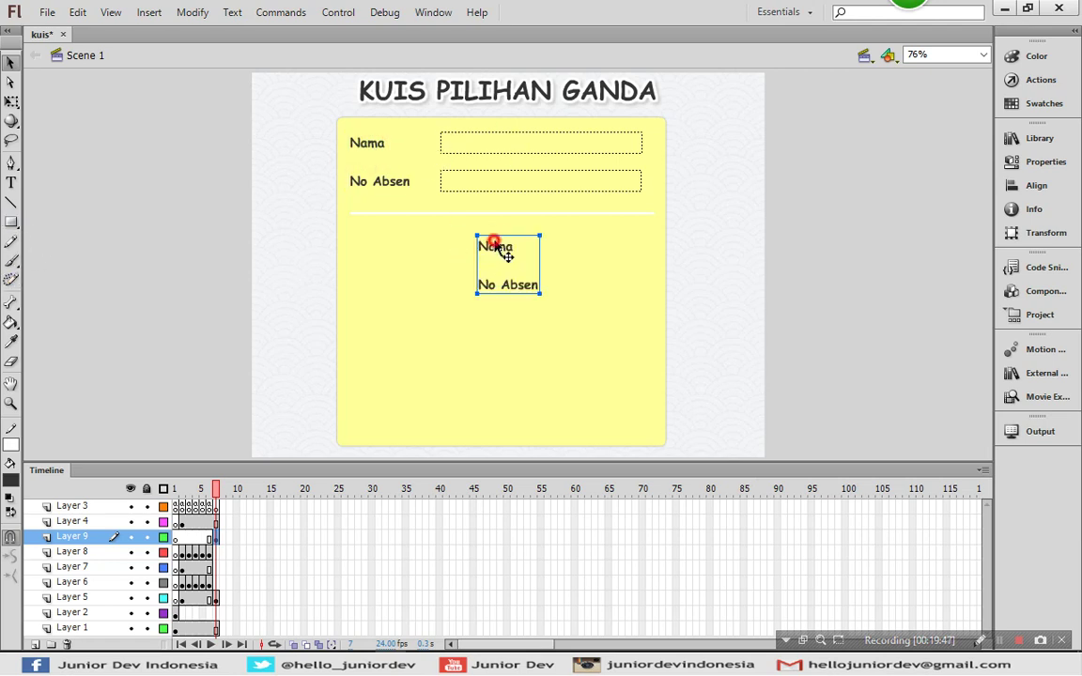
double_click(494, 242)
key("ctrl+a")
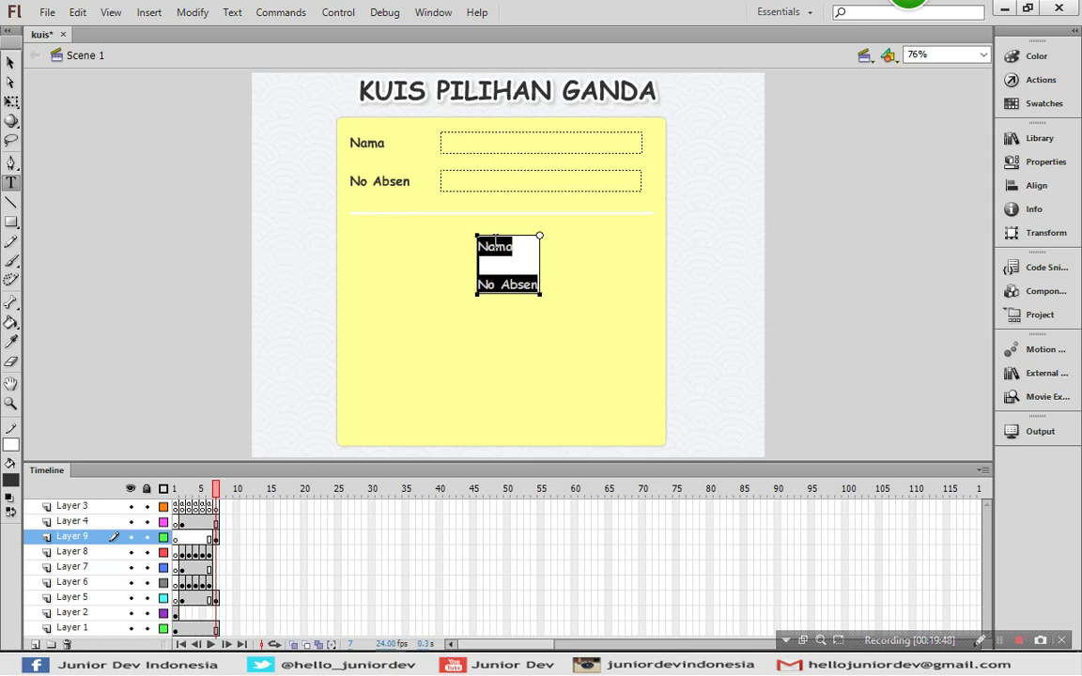
type("NILAI KAMU")
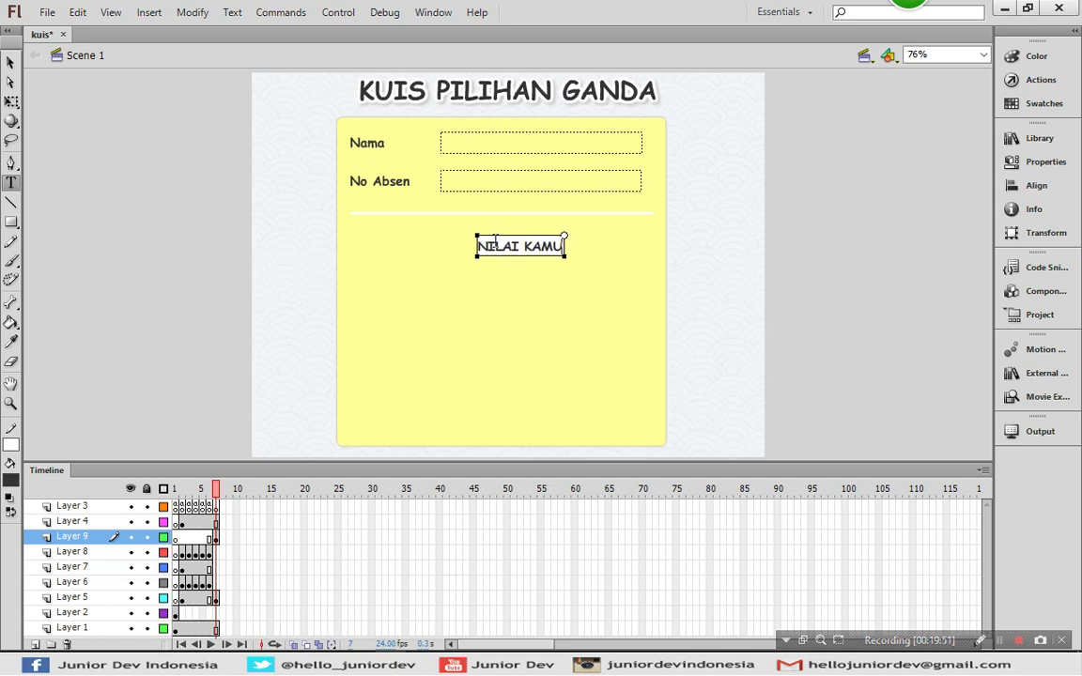
type("v")
left_click_drag(507, 248, 482, 242)
Copy the Nama text field to just below NILAI KAMU and narrow the copy to about 120 px, centred under that label
left_click(490, 149)
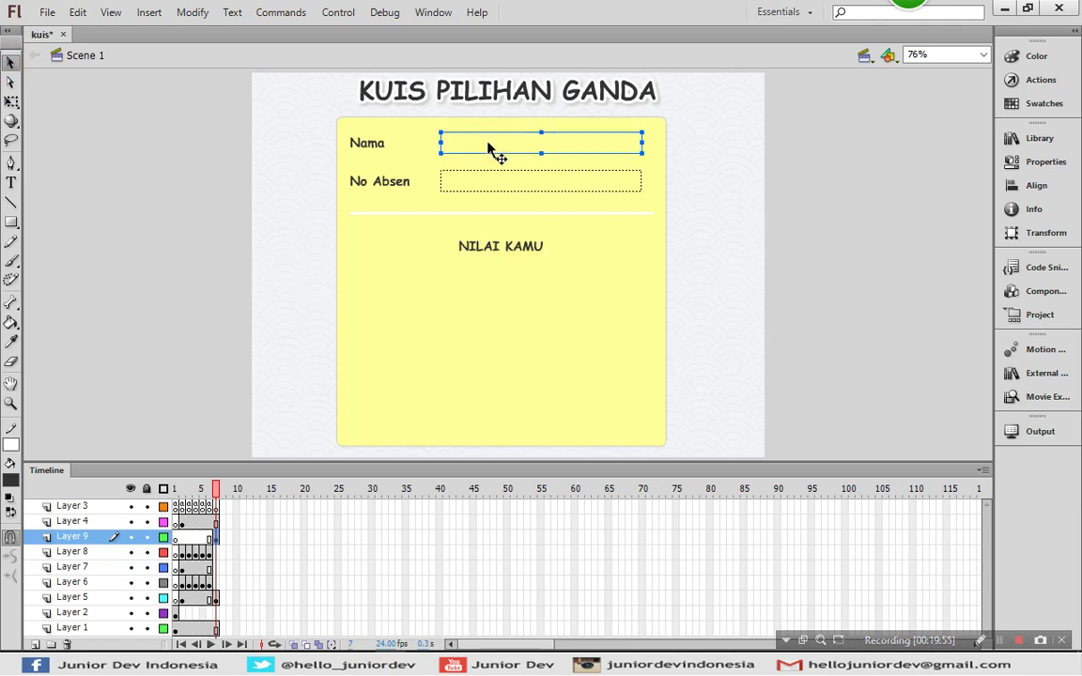
right_click(165, 166)
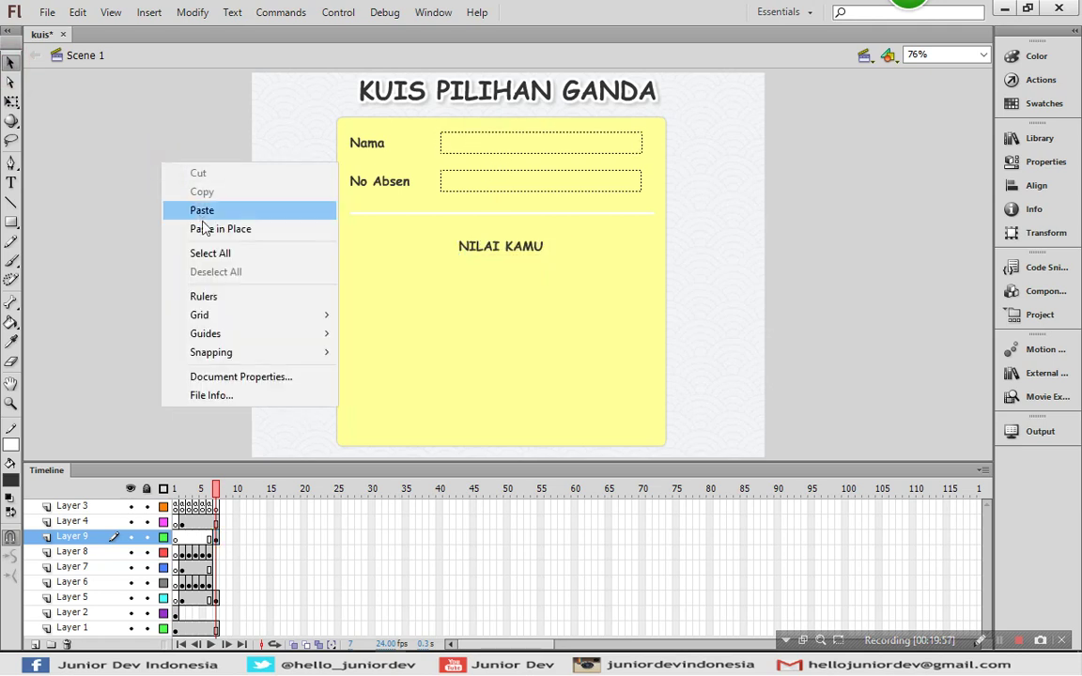
left_click(183, 229)
left_click_drag(475, 152, 444, 275)
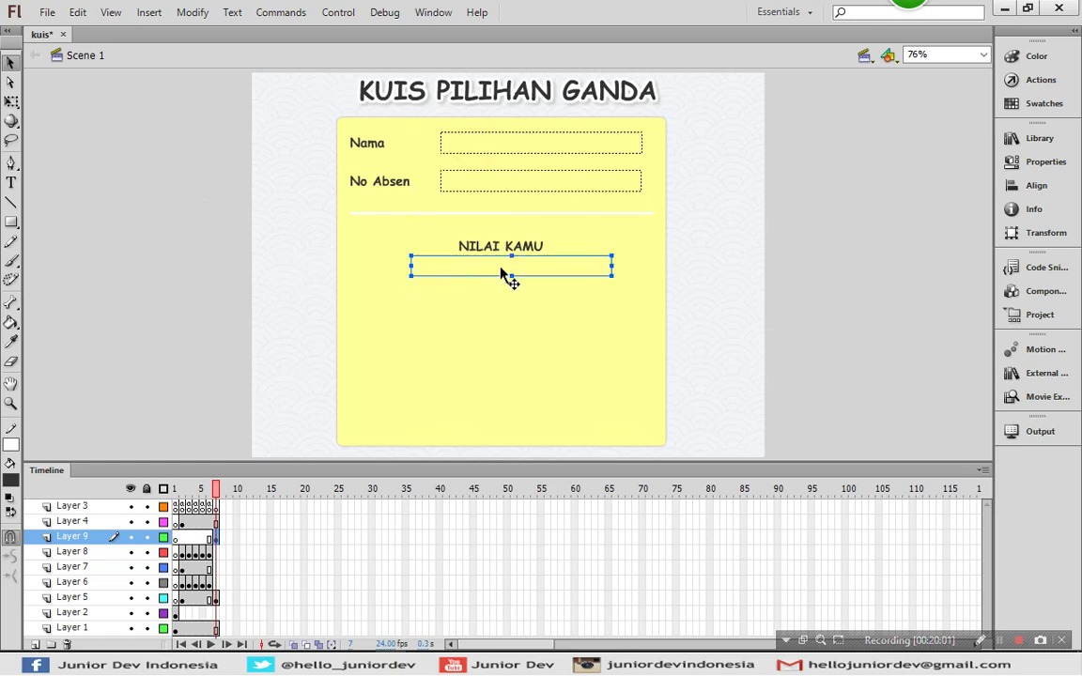
double_click(503, 274)
left_click_drag(612, 262, 504, 275)
left_click(10, 62)
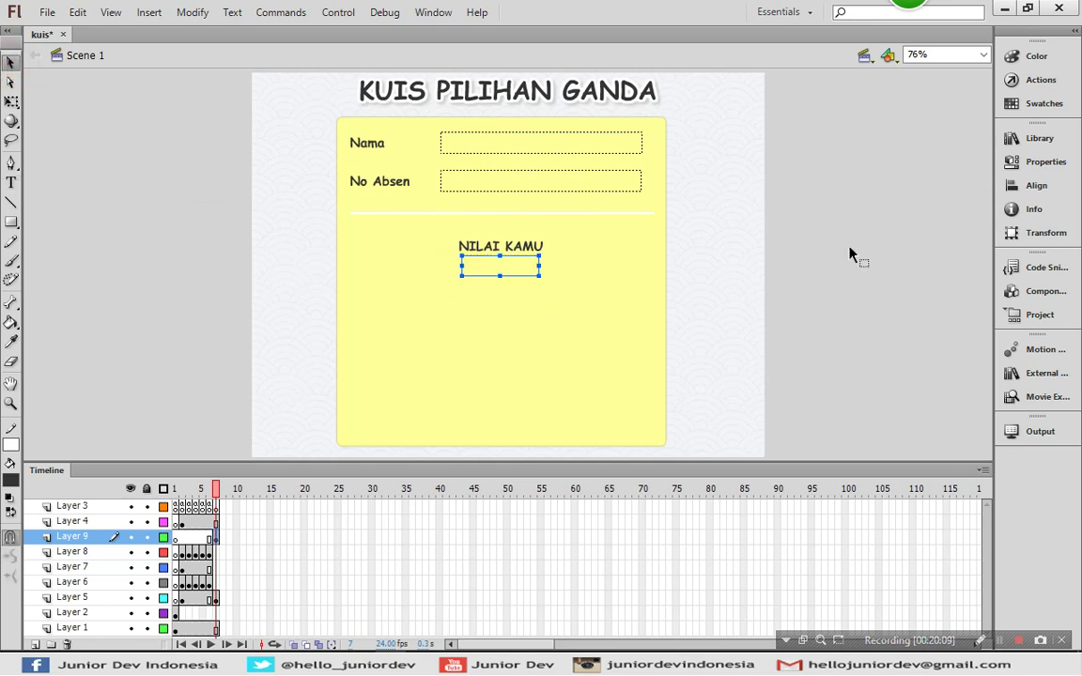
Set the font size of the text field under NILAI KAMU to 60 pt
left_click(1044, 161)
left_click(803, 347)
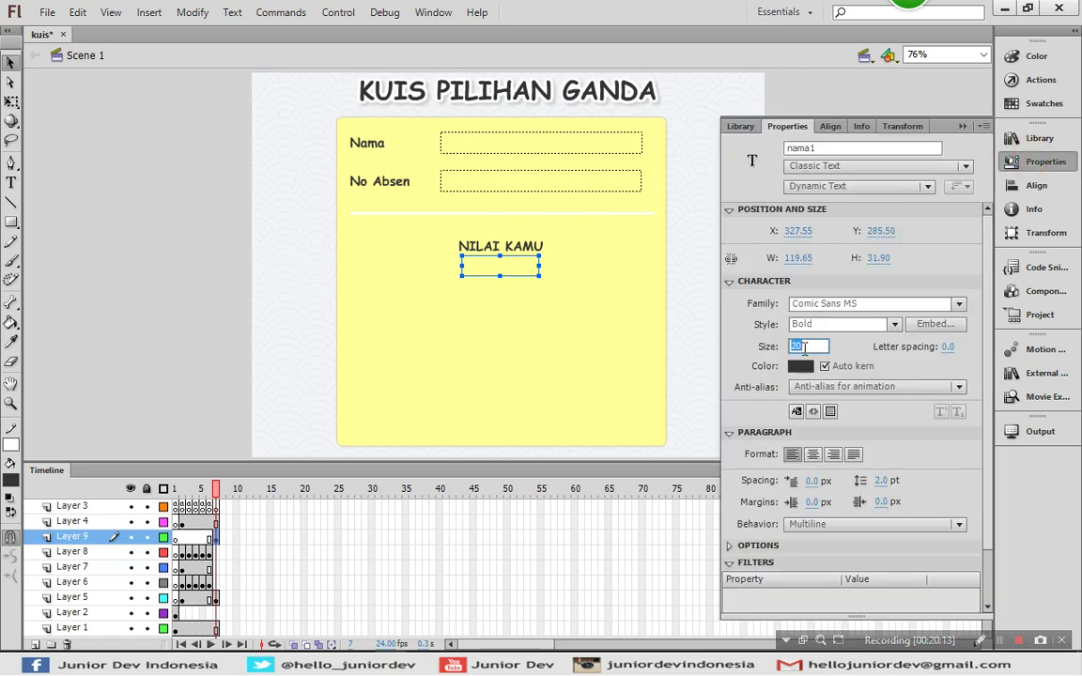
type("60")
key("Return")
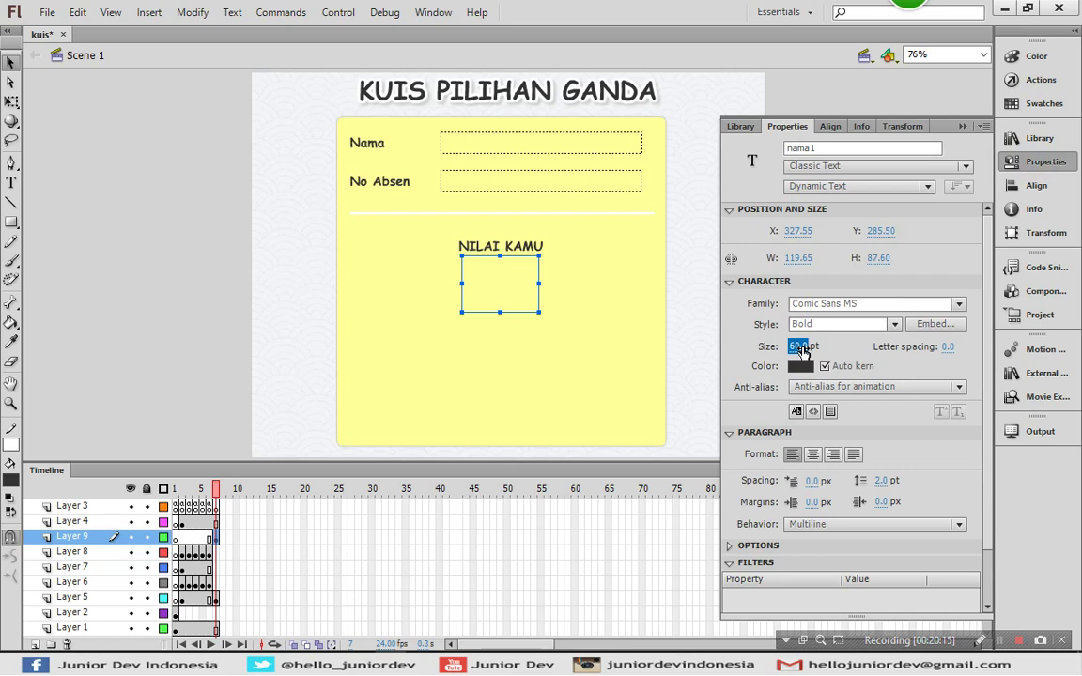
left_click(1014, 162)
left_click(724, 278)
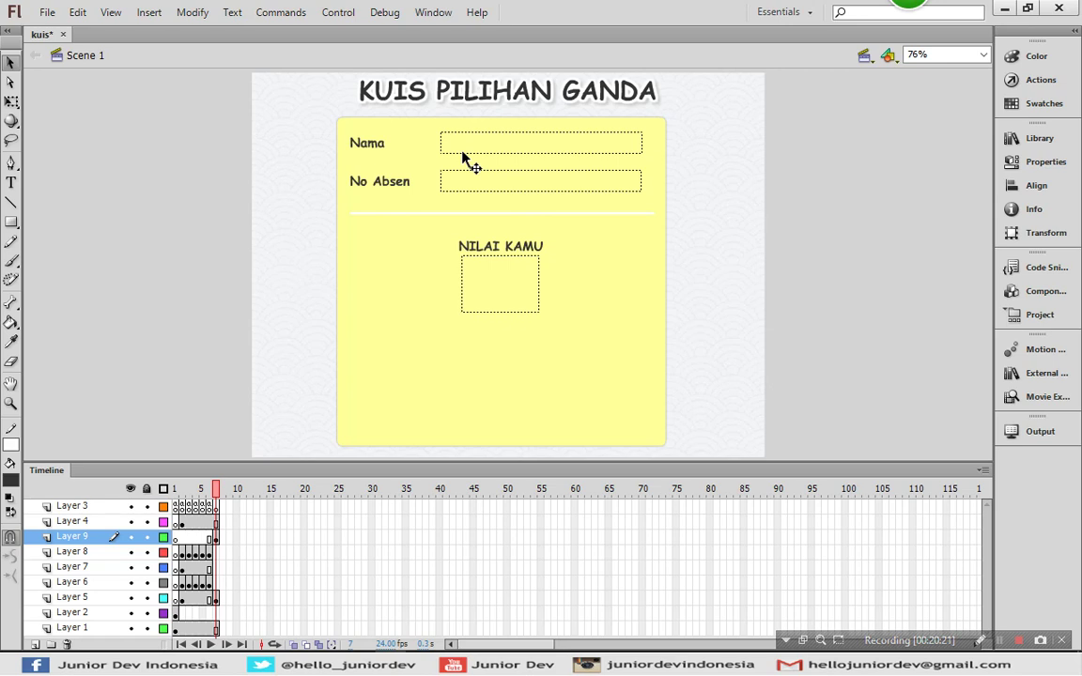
left_click(130, 191)
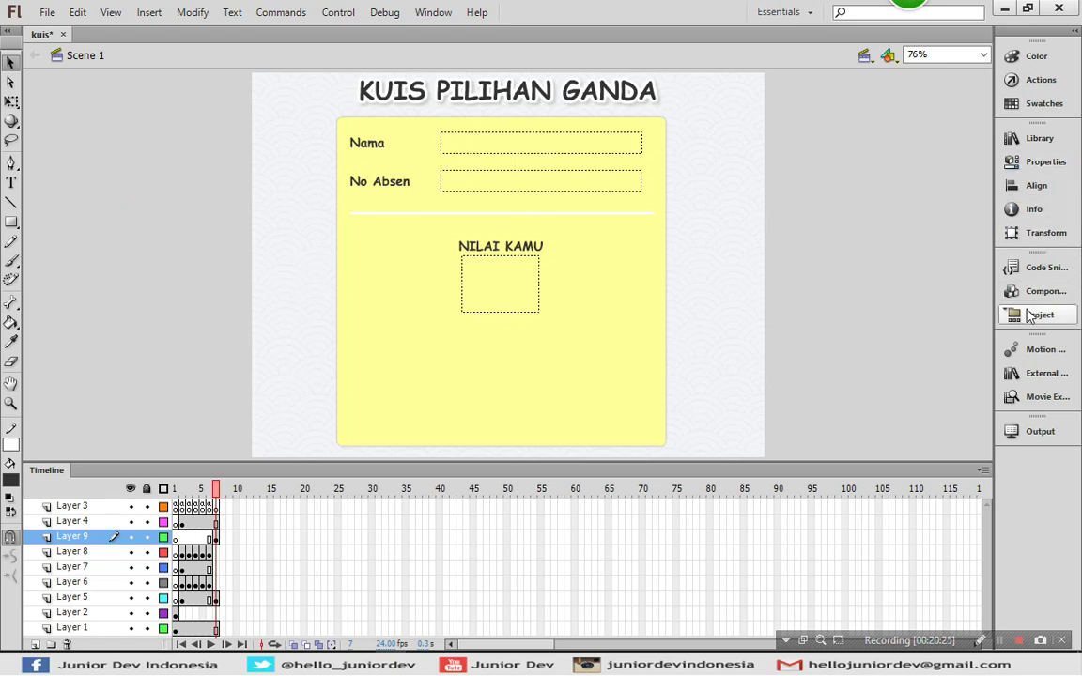
Place the playback - loop button from the external library's Playback folder in the lower part of the yellow panel
left_click(1043, 373)
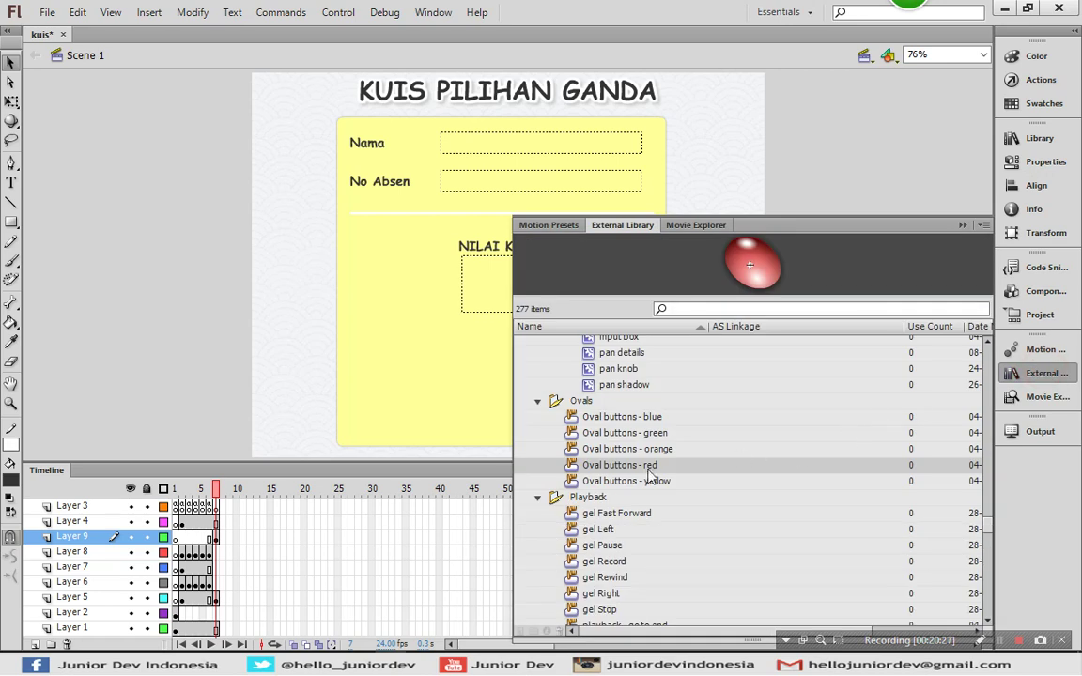
scroll(605, 431, "down", 6)
left_click(615, 497)
left_click(620, 401)
left_click(622, 386)
scroll(622, 386, "up", 4)
left_click(605, 480)
left_click(606, 467)
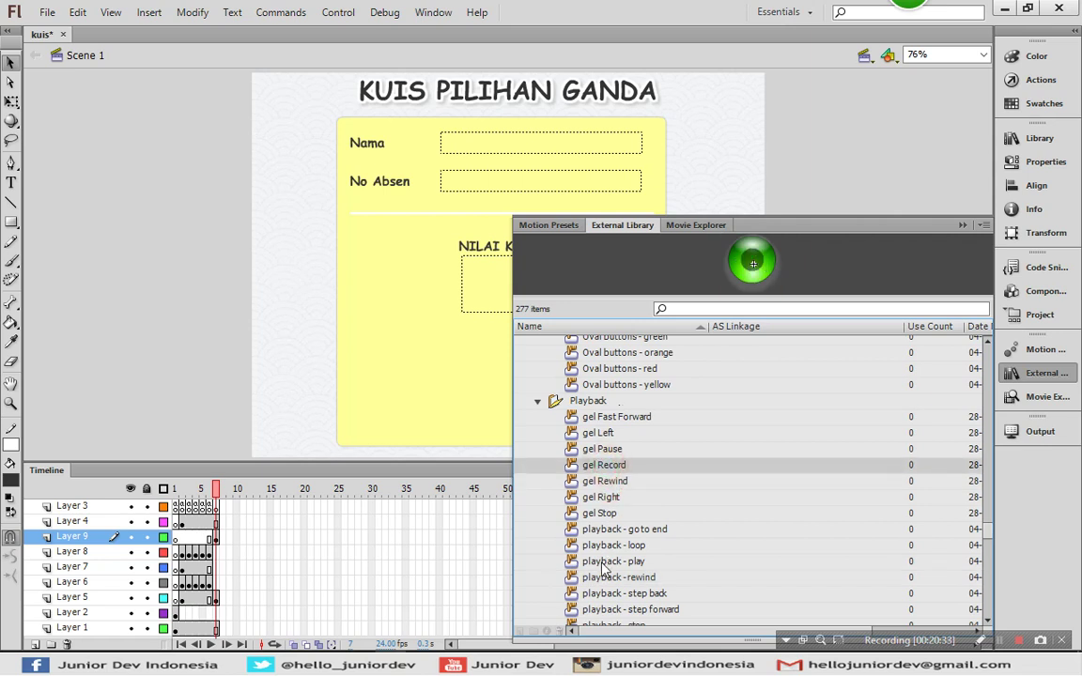
left_click(601, 545)
scroll(605, 543, "down", 1)
left_click_drag(635, 505, 433, 340)
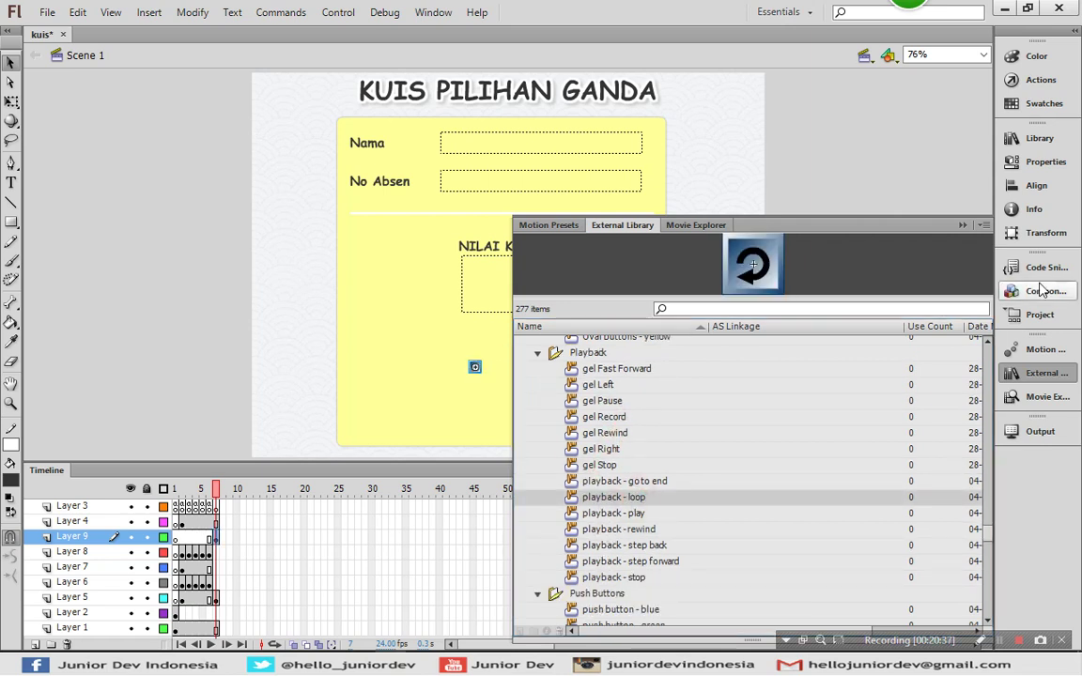
left_click(902, 380)
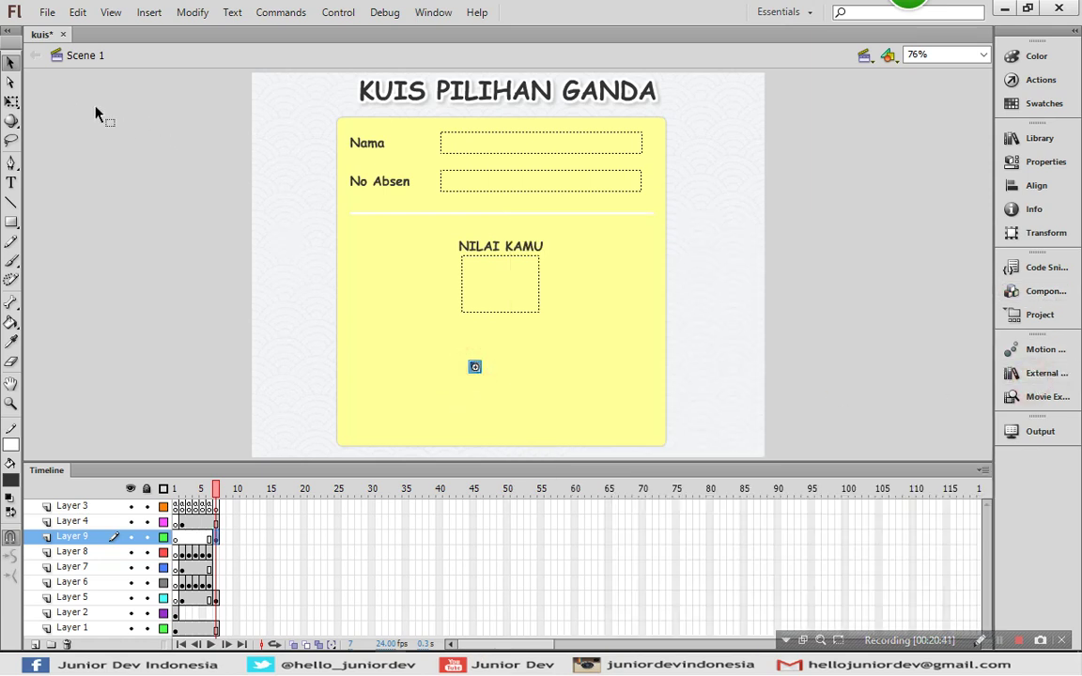
Enlarge the loop button to about half the score field's width and centre it below that field
left_click(13, 103)
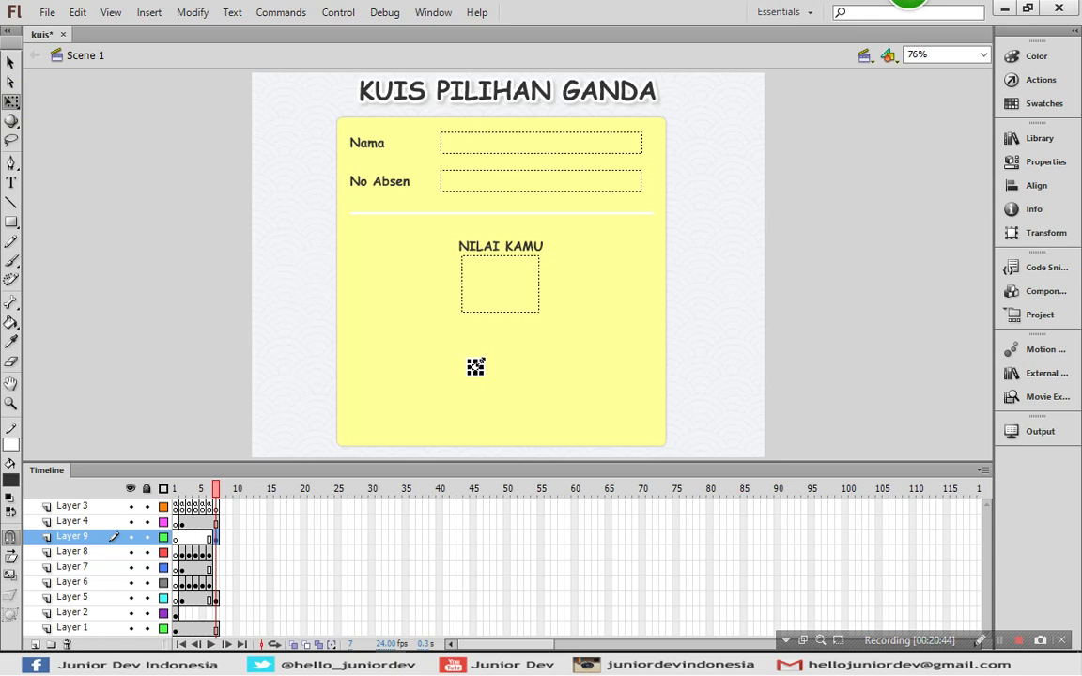
left_click(983, 54)
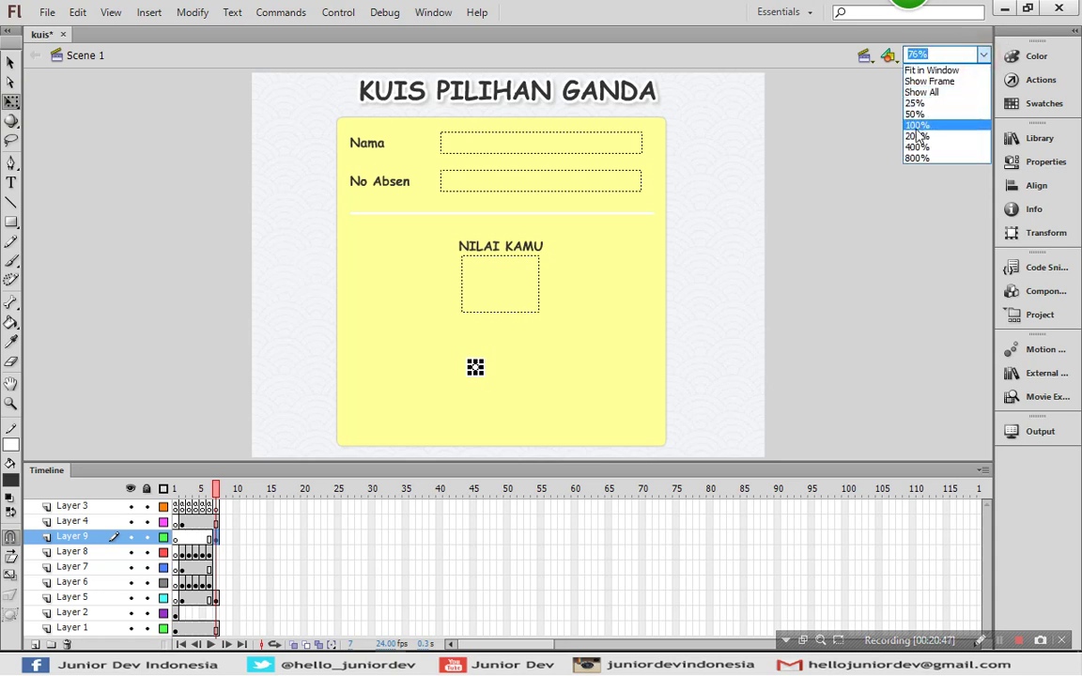
left_click(850, 124)
left_click_drag(519, 242, 655, 152)
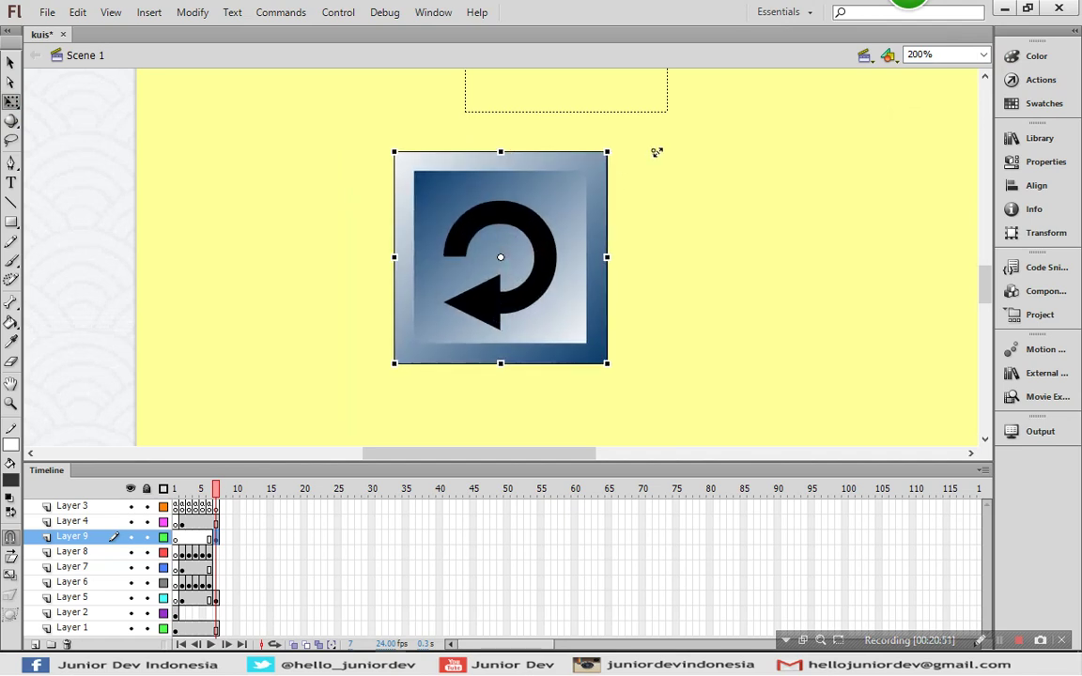
left_click_drag(550, 253, 605, 300)
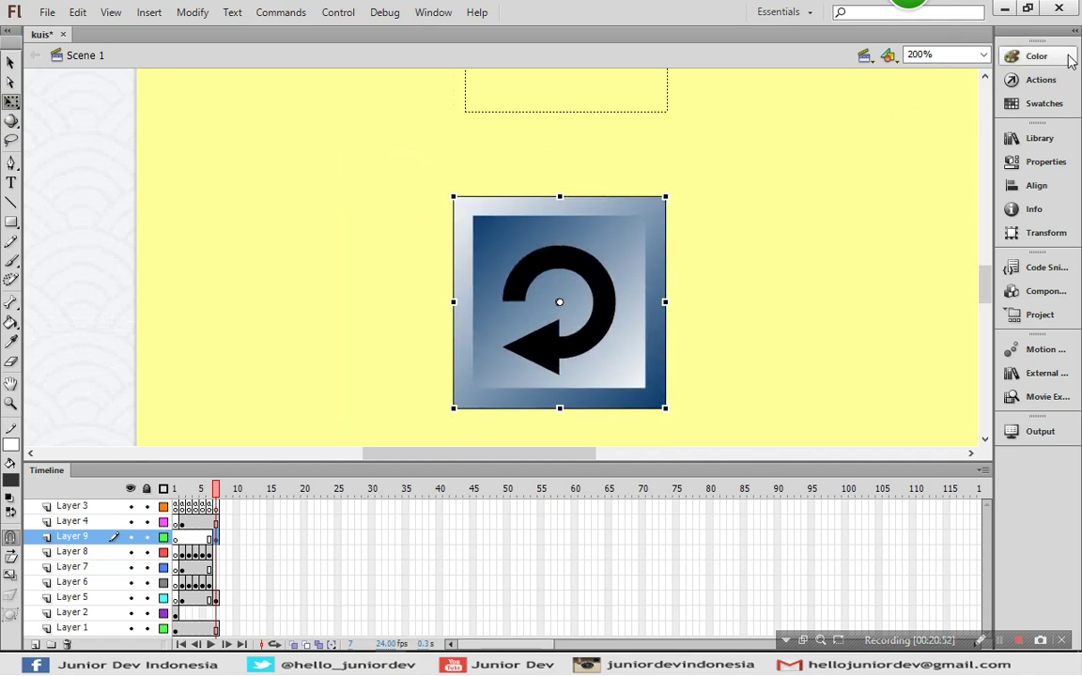
left_click(977, 55)
left_click(956, 72)
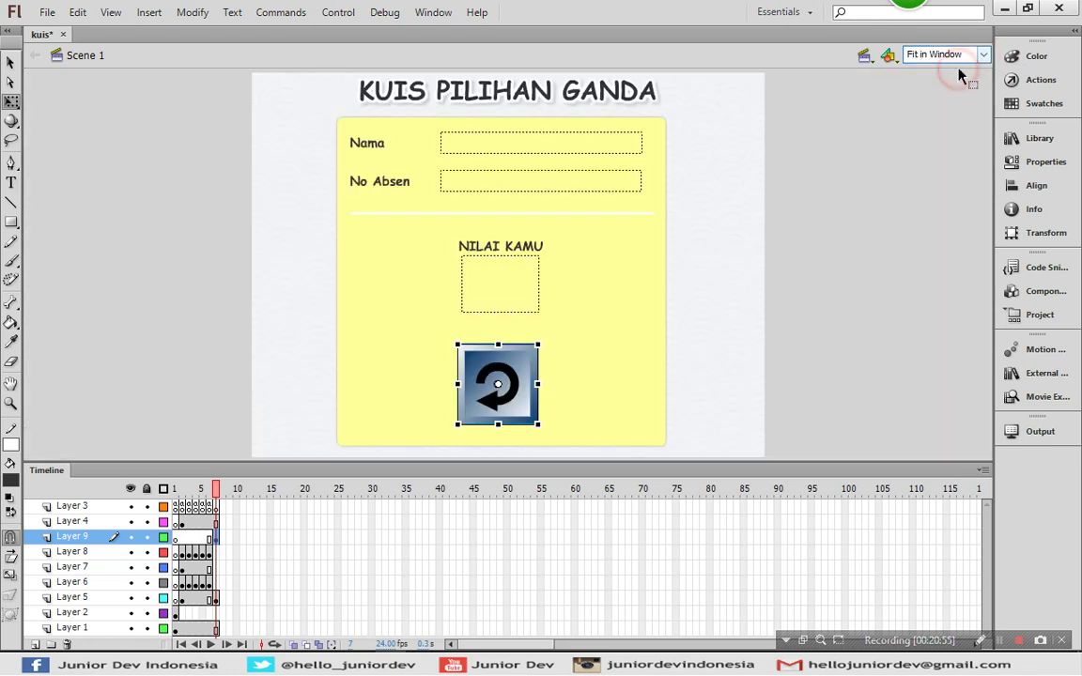
left_click_drag(538, 346, 508, 363)
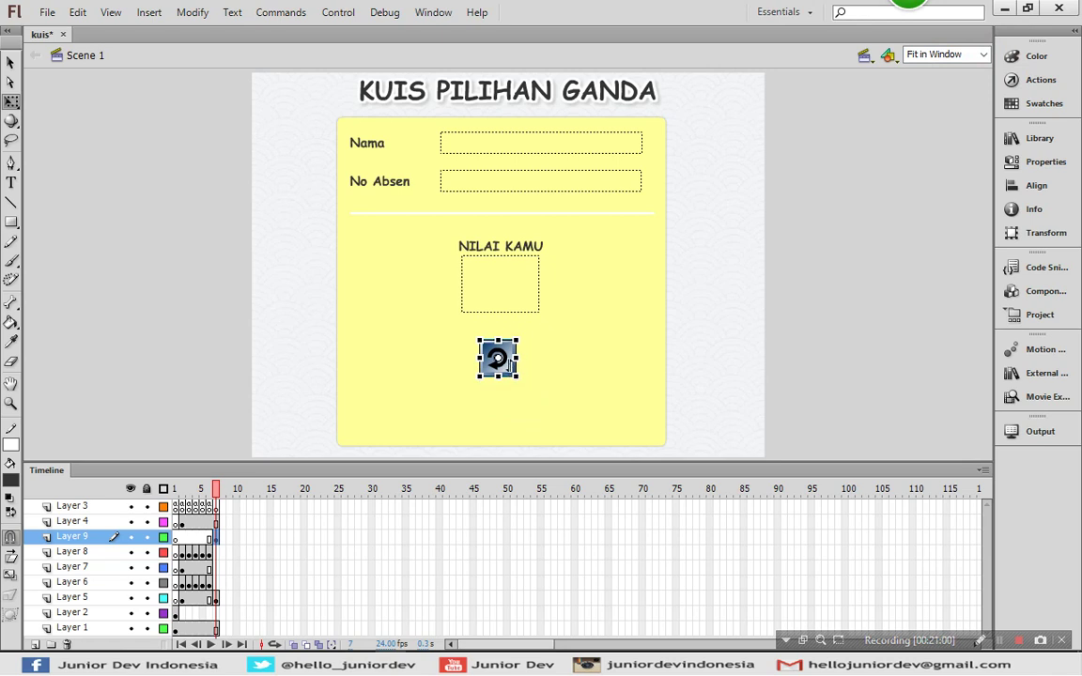
Inside the playback - loop button symbol, add a new layer holding the text "Ulangi" near the loop icon
double_click(514, 372)
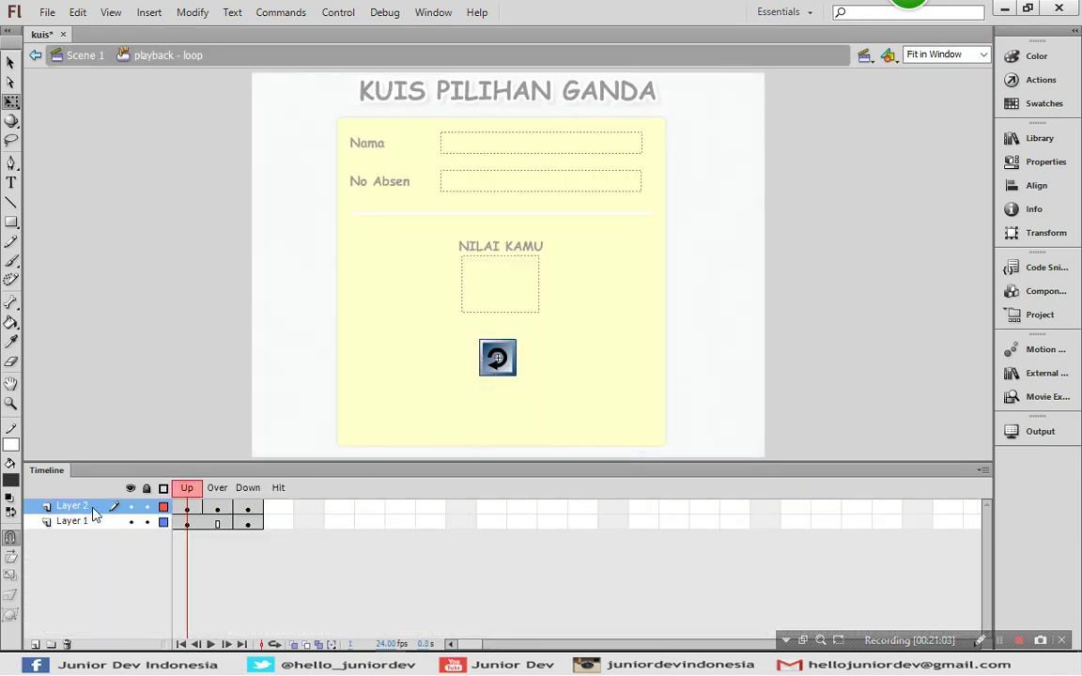
left_click(34, 644)
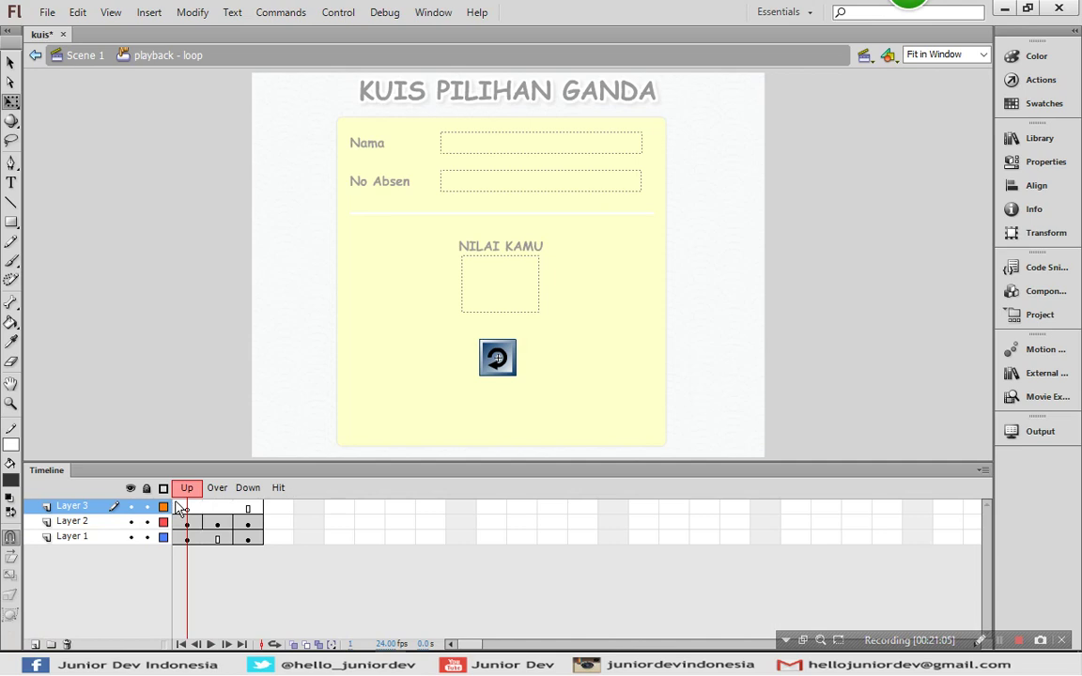
left_click(10, 183)
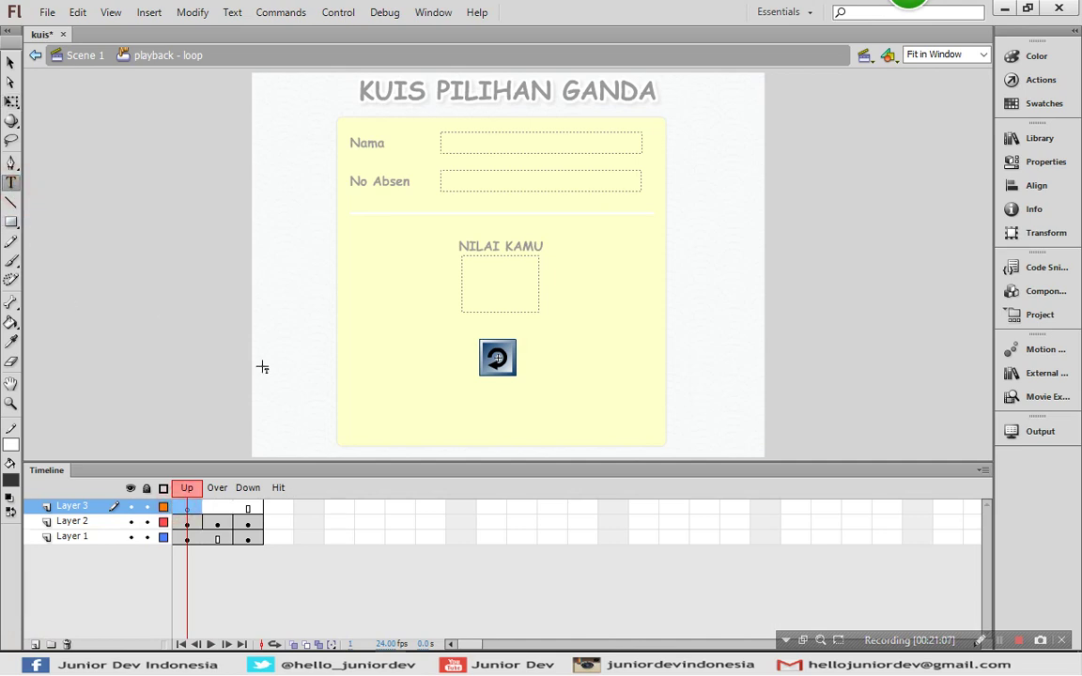
left_click(490, 407)
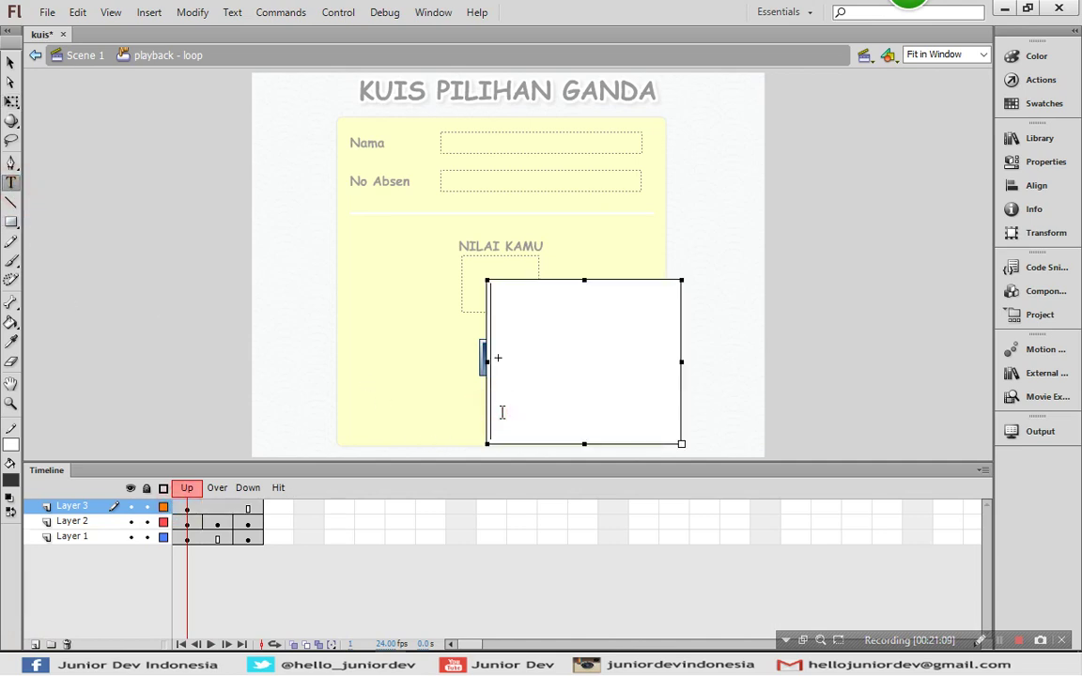
type("Ula")
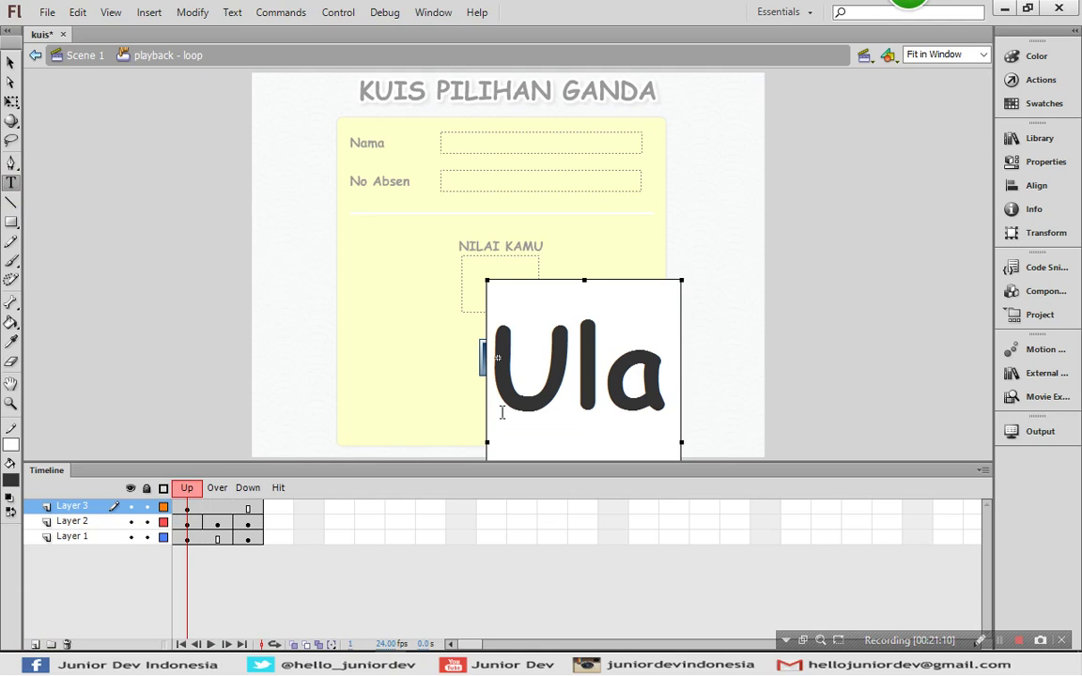
left_click(10, 61)
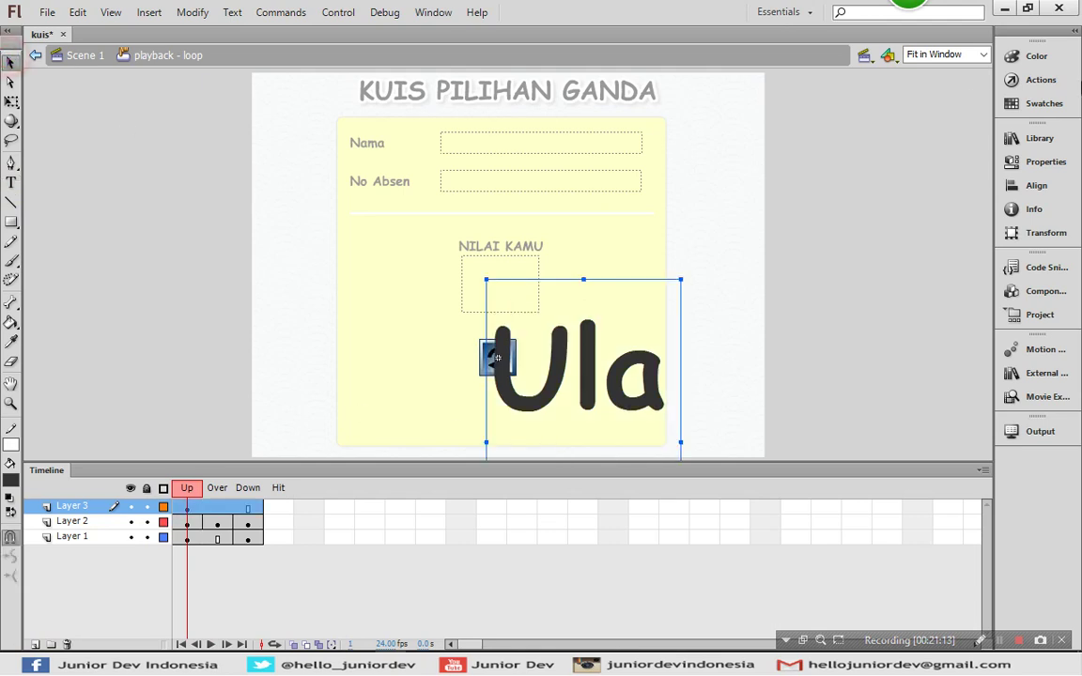
Set the Ulangi text's font size to 20 pt and change its type to Static Text
left_click(1044, 161)
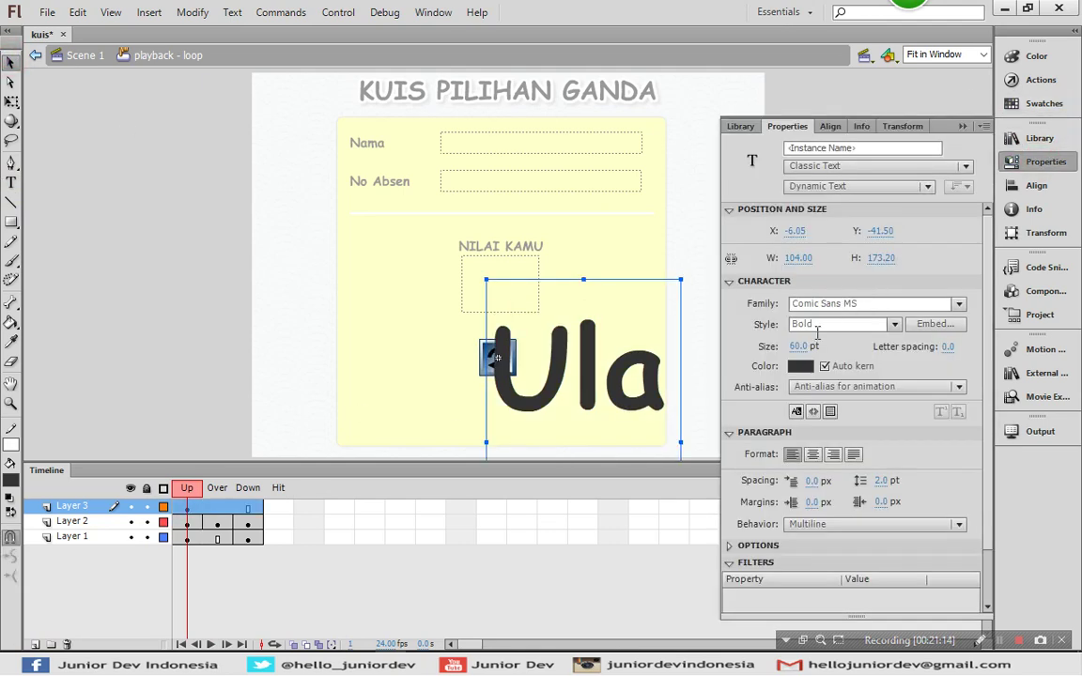
left_click(794, 346)
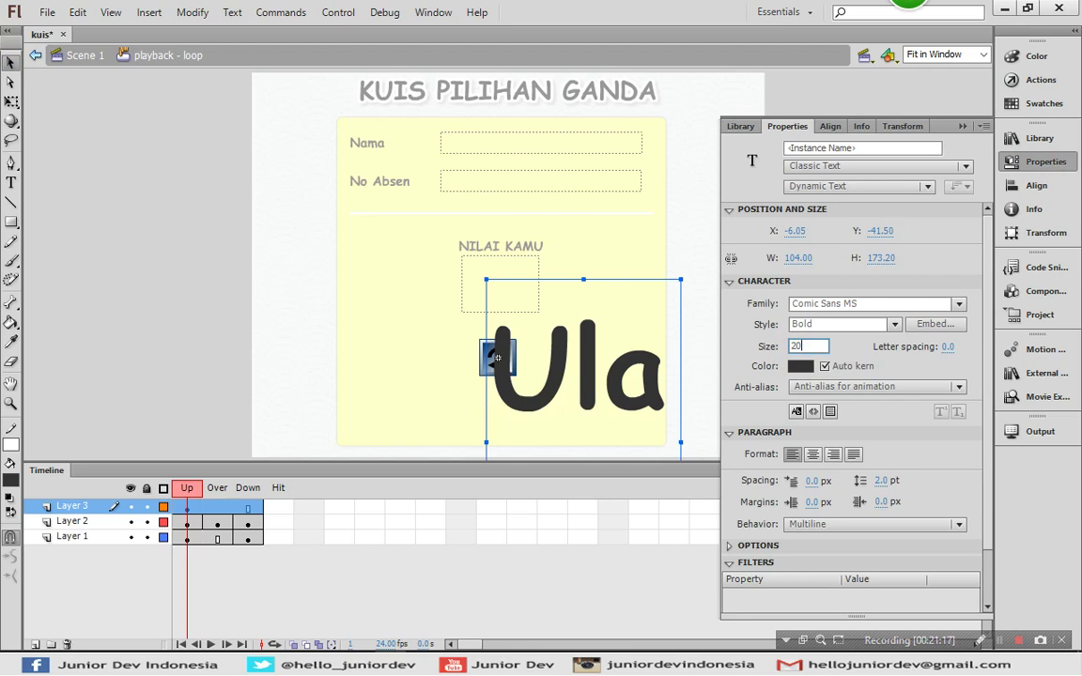
key("Return")
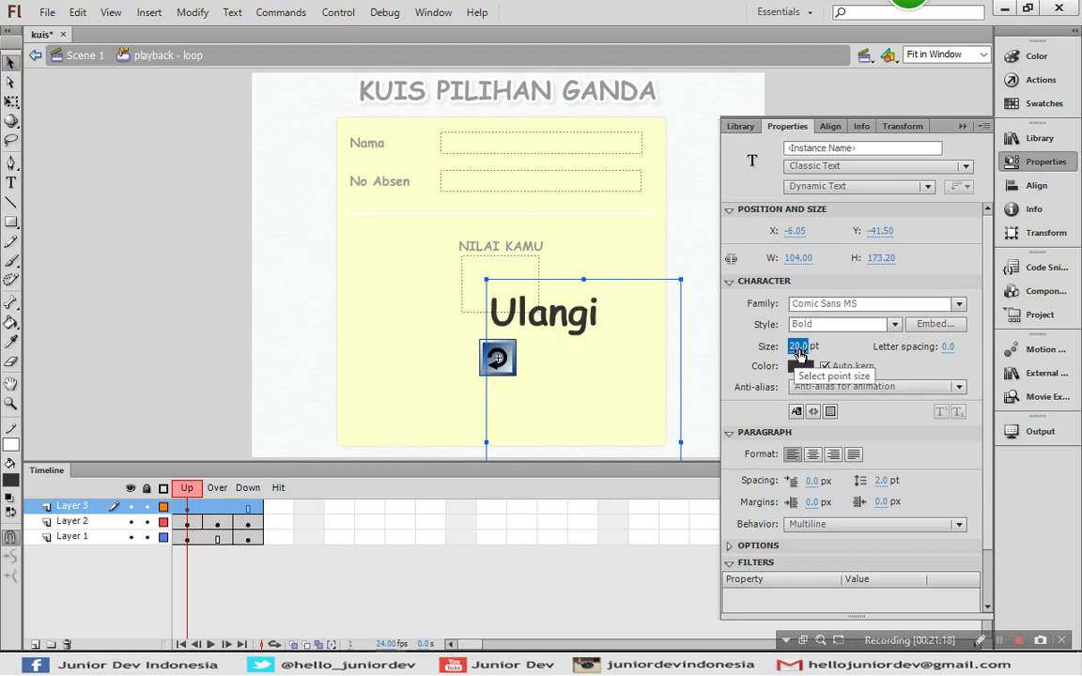
left_click(833, 186)
left_click(825, 210)
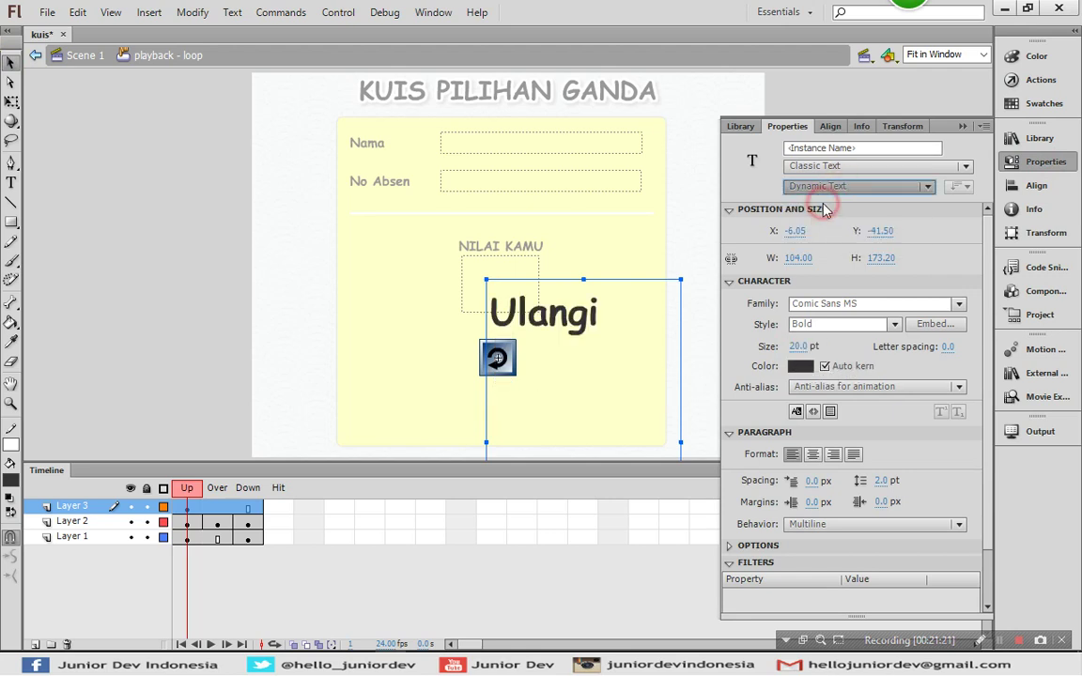
Move the Ulangi text below the loop icon and reduce its font size to 6 pt
left_click_drag(566, 346, 530, 418)
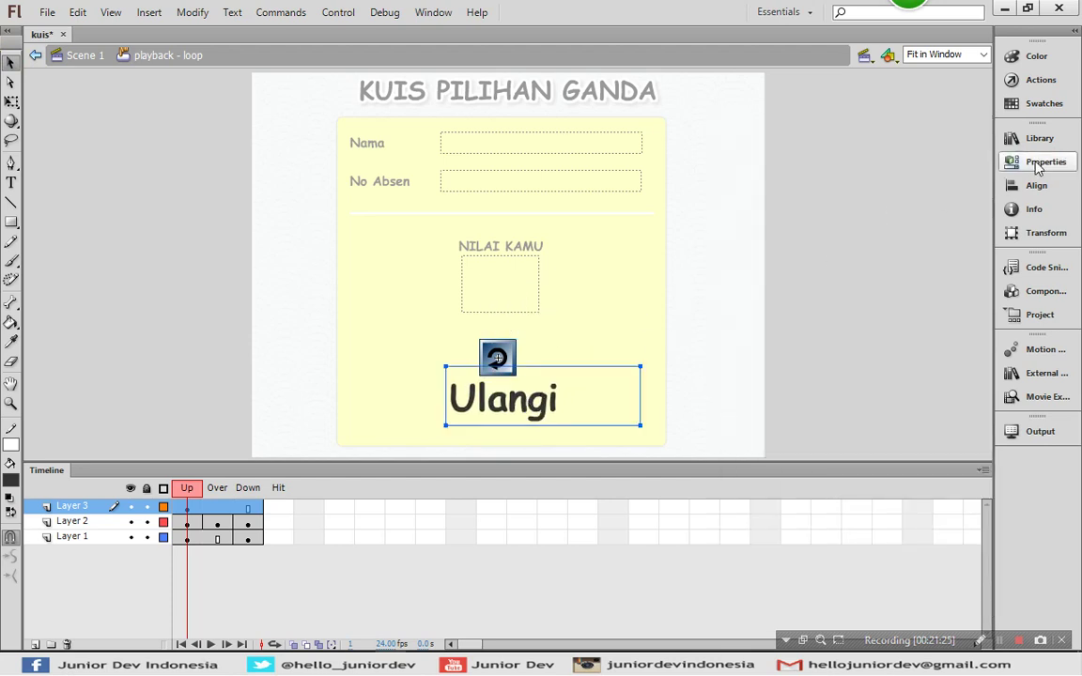
left_click(1033, 161)
left_click(797, 347)
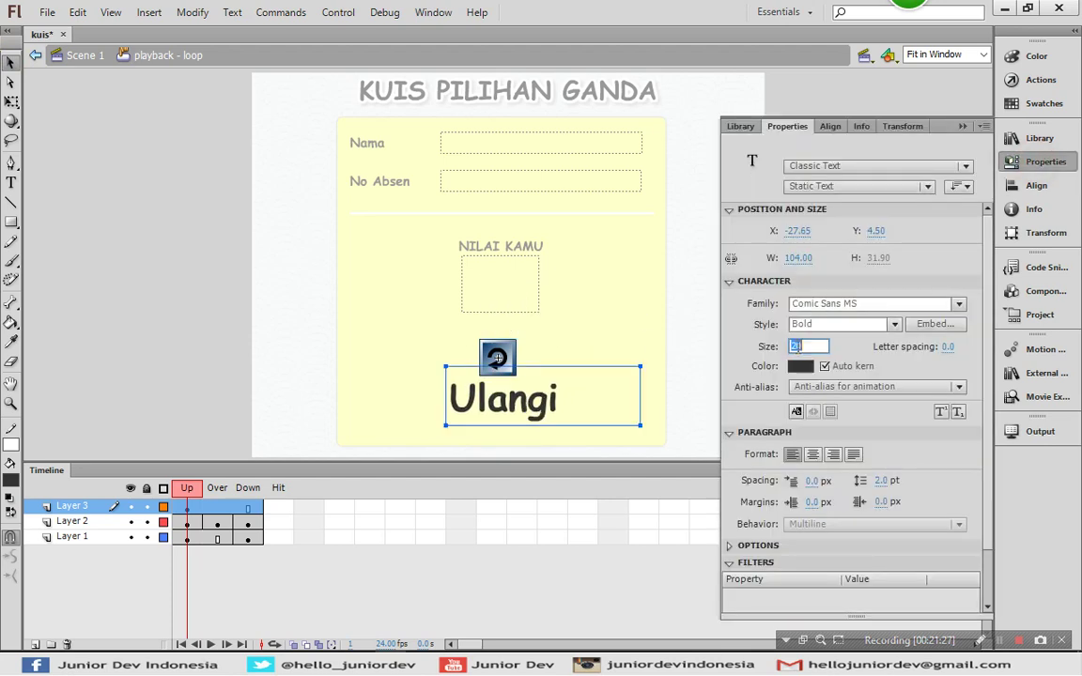
type("10")
key("Return")
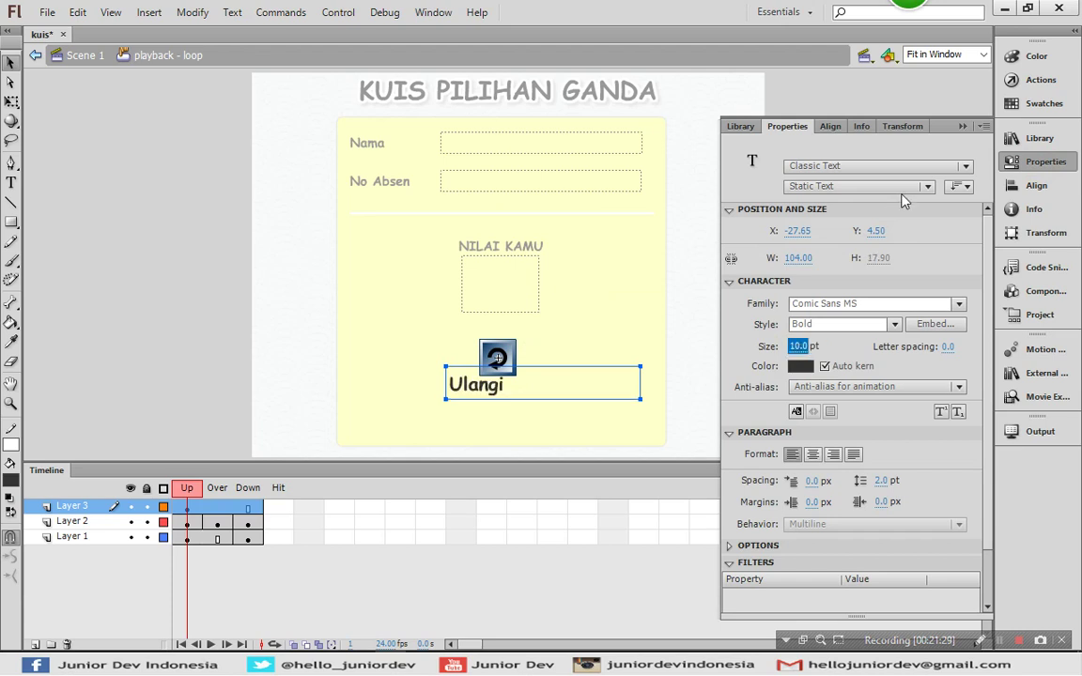
left_click(800, 347)
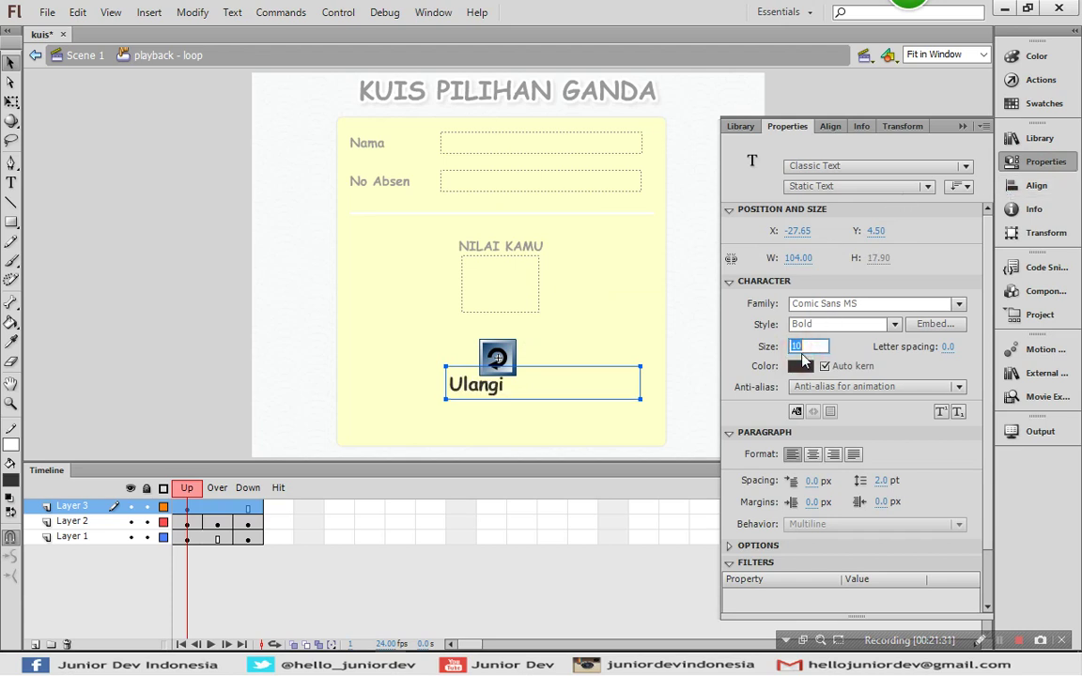
type("6")
key("Return")
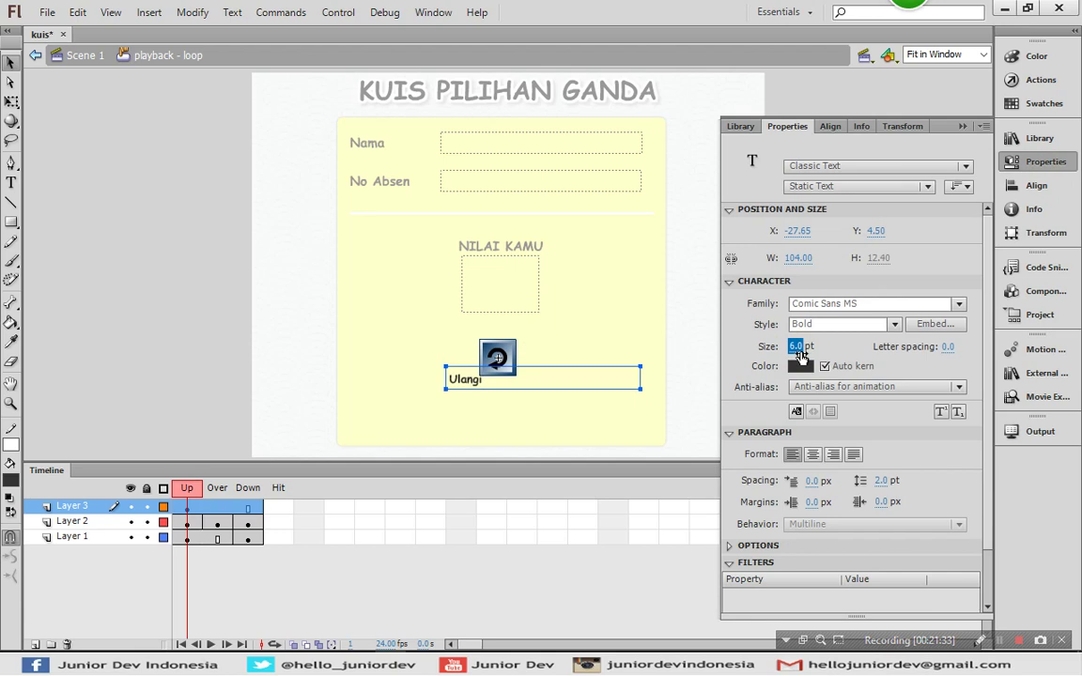
Centre-align the Ulangi text, narrow its box and place it centred just under the loop icon, then return to Scene 1
left_click(812, 454)
double_click(538, 379)
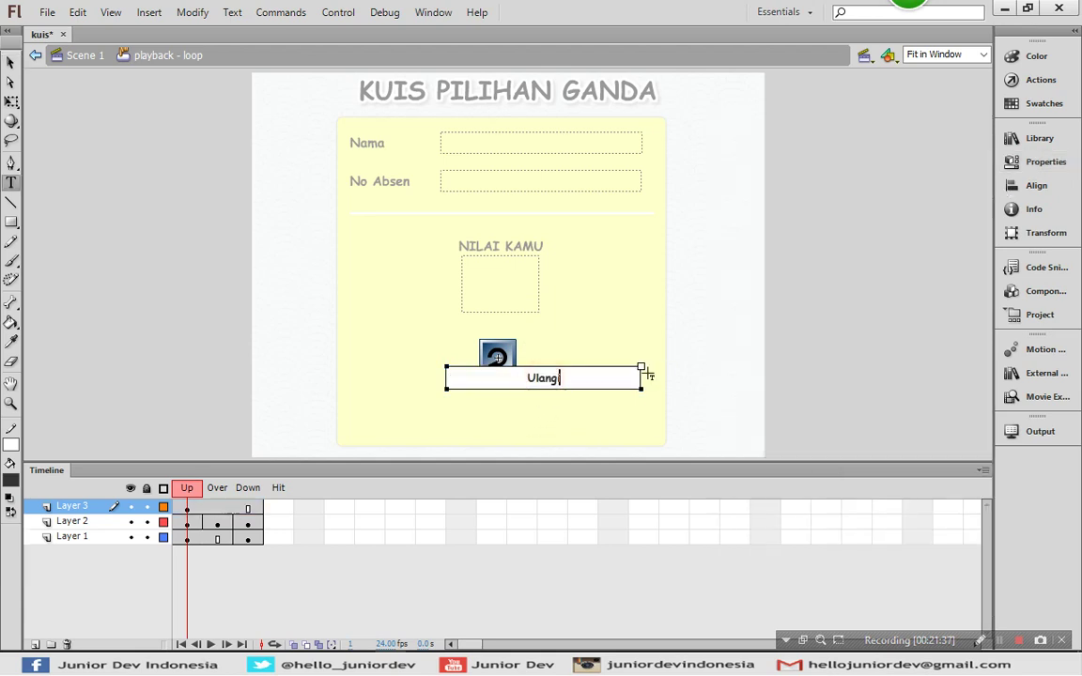
left_click_drag(640, 366, 504, 388)
left_click(10, 61)
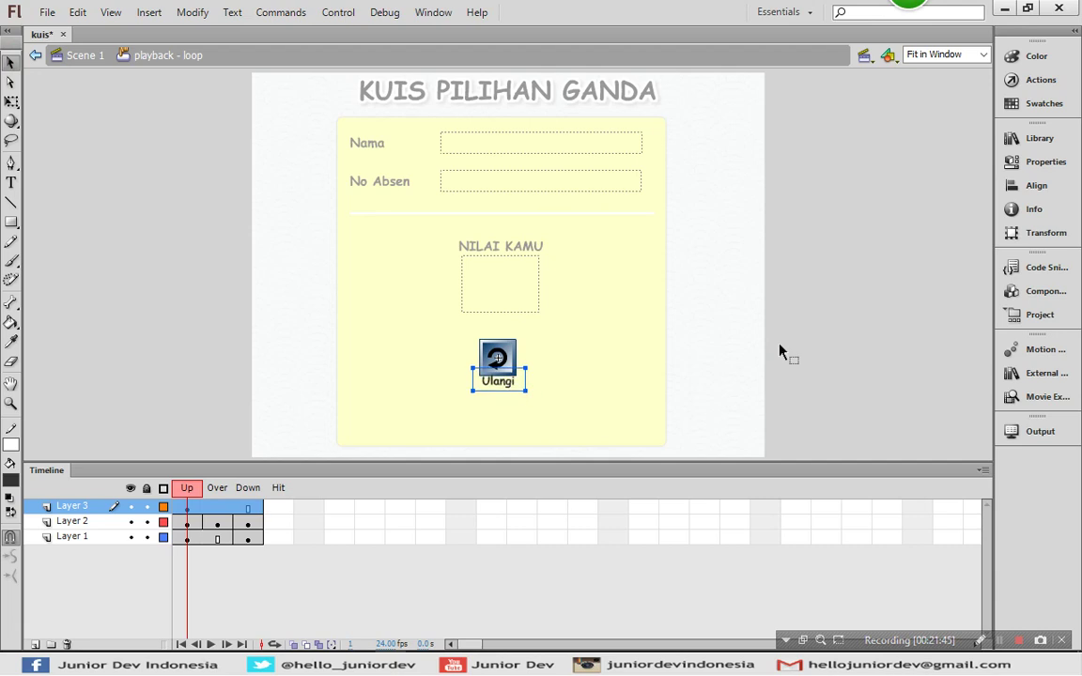
key("Down")
key("Down")
key("Down")
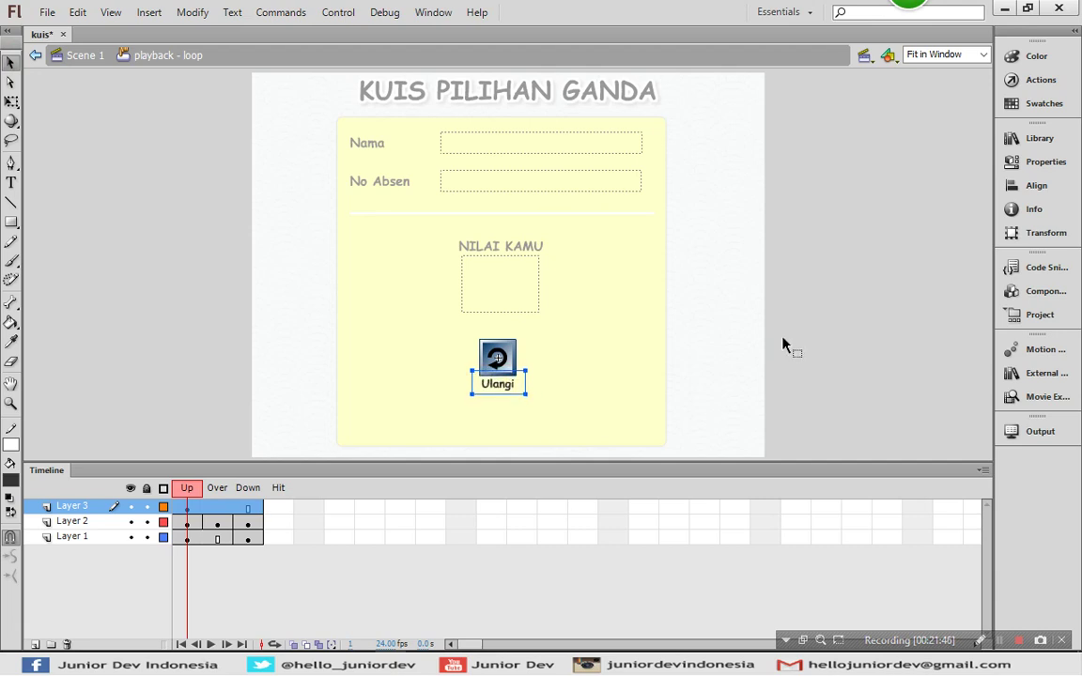
left_click(880, 298)
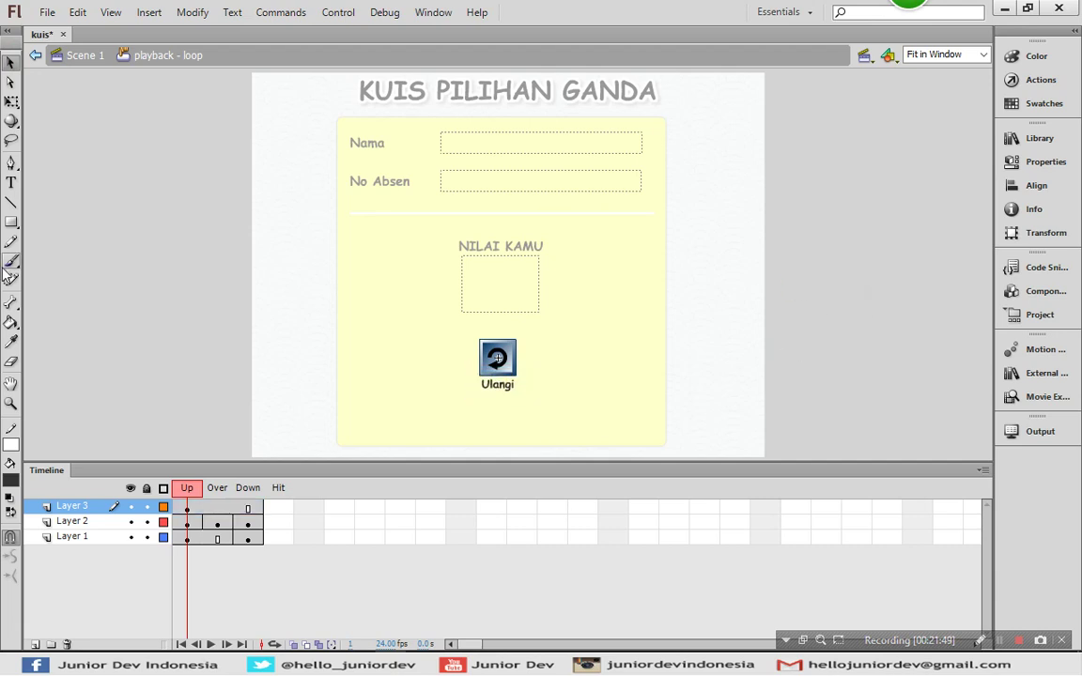
left_click(89, 56)
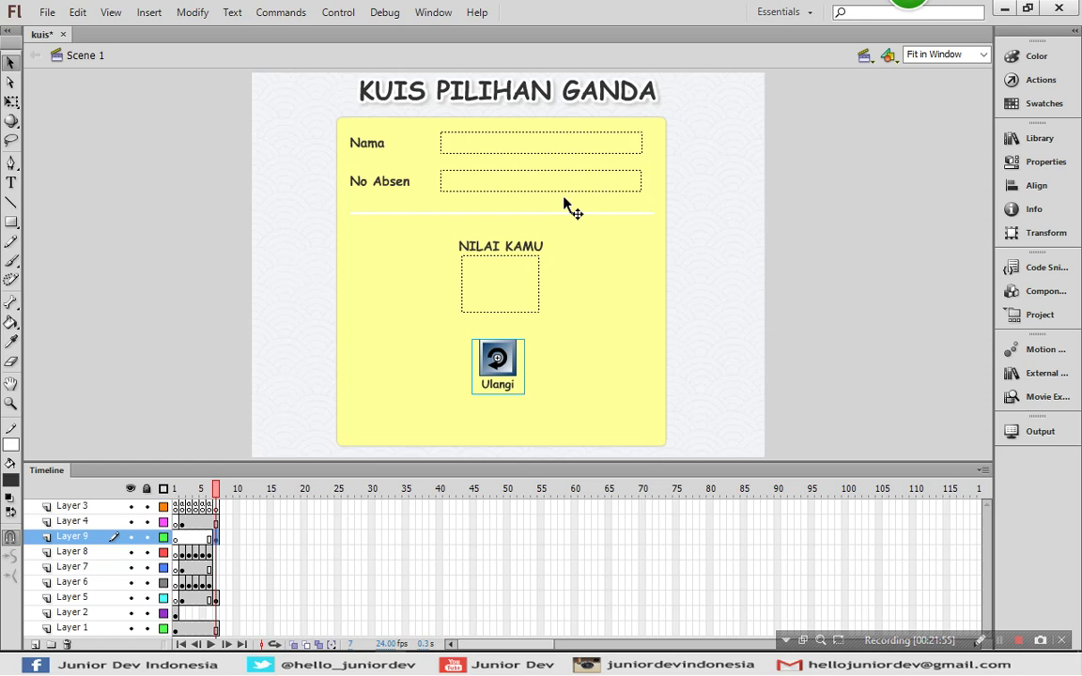
Set the instance names of the Nama and No Absen text fields to nama2 and noabsen2
left_click(515, 147)
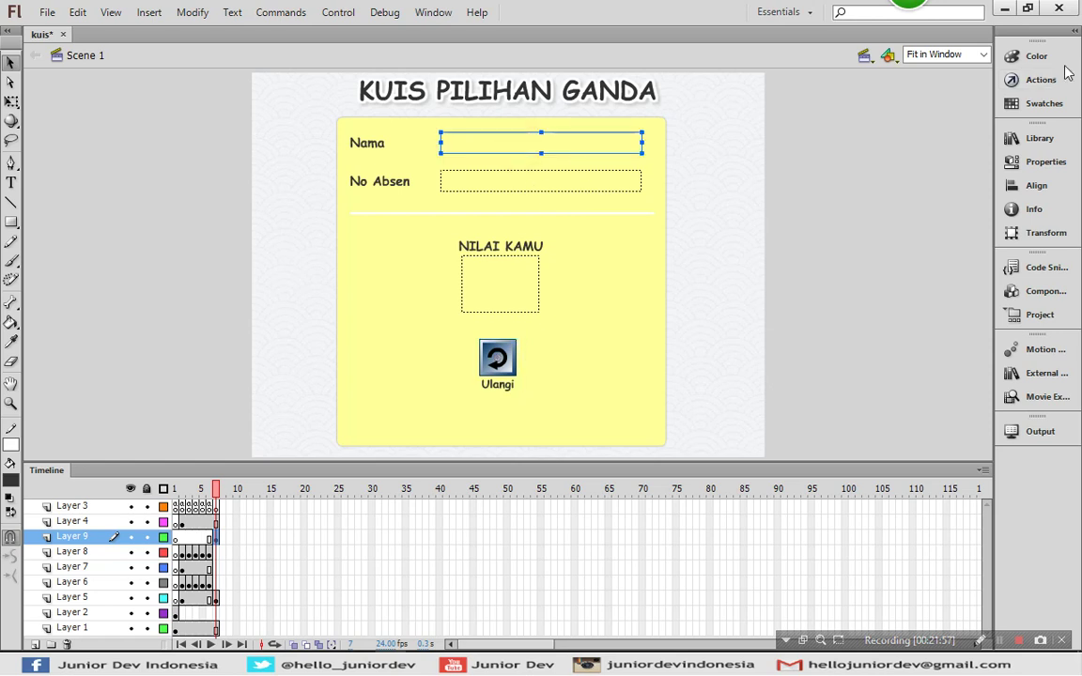
left_click(1041, 161)
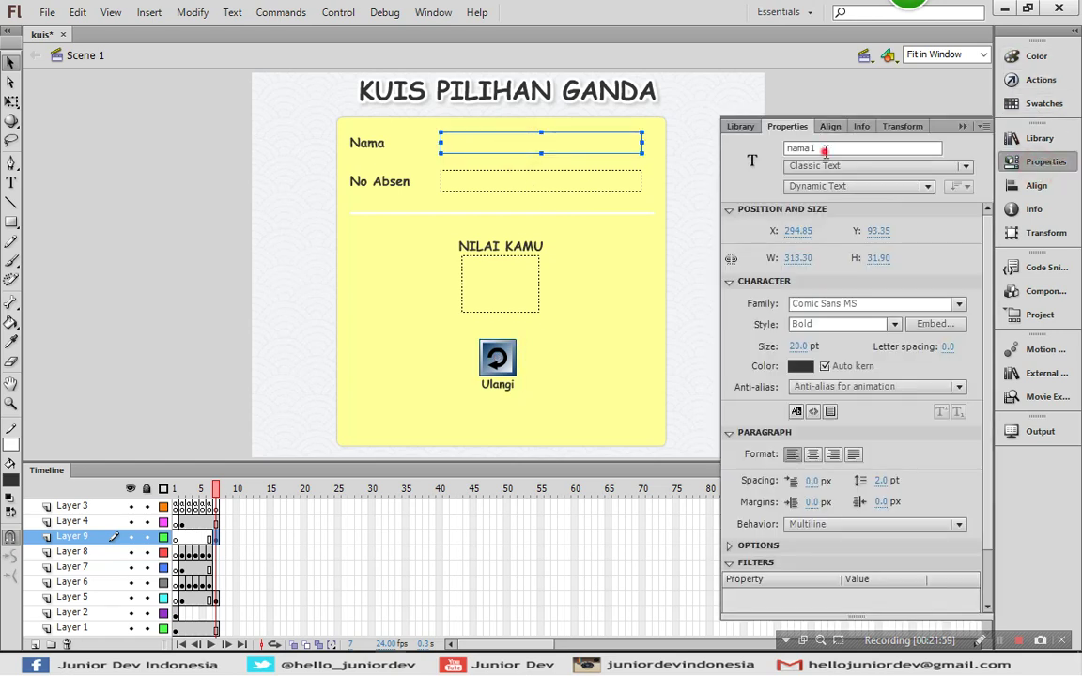
left_click(824, 150)
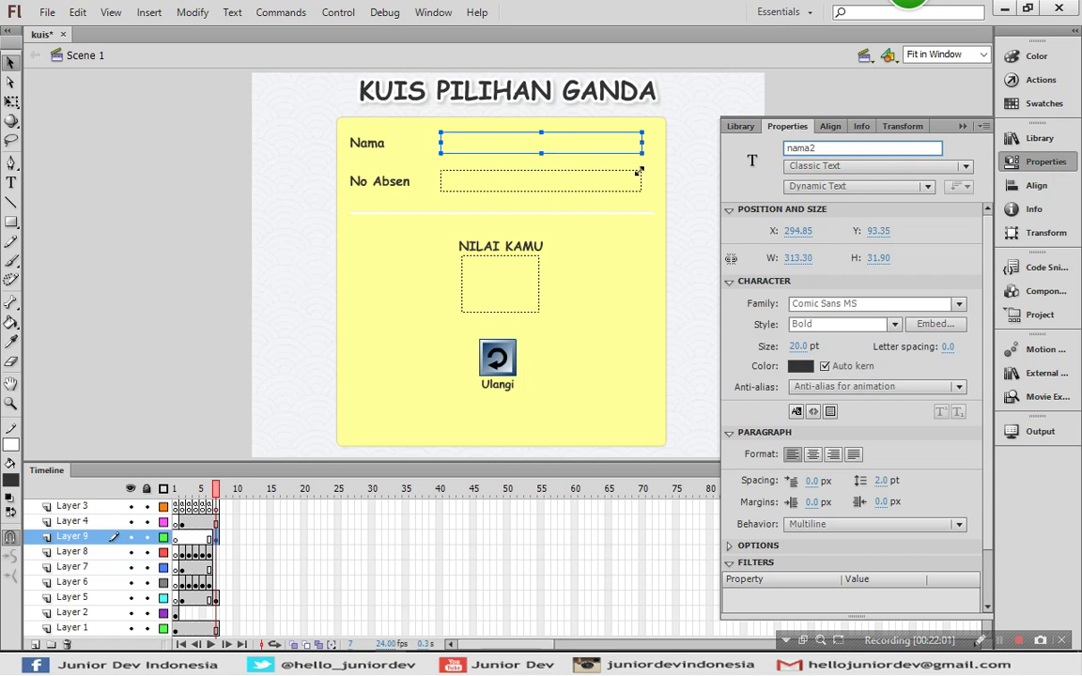
left_click(546, 185)
left_click(1042, 161)
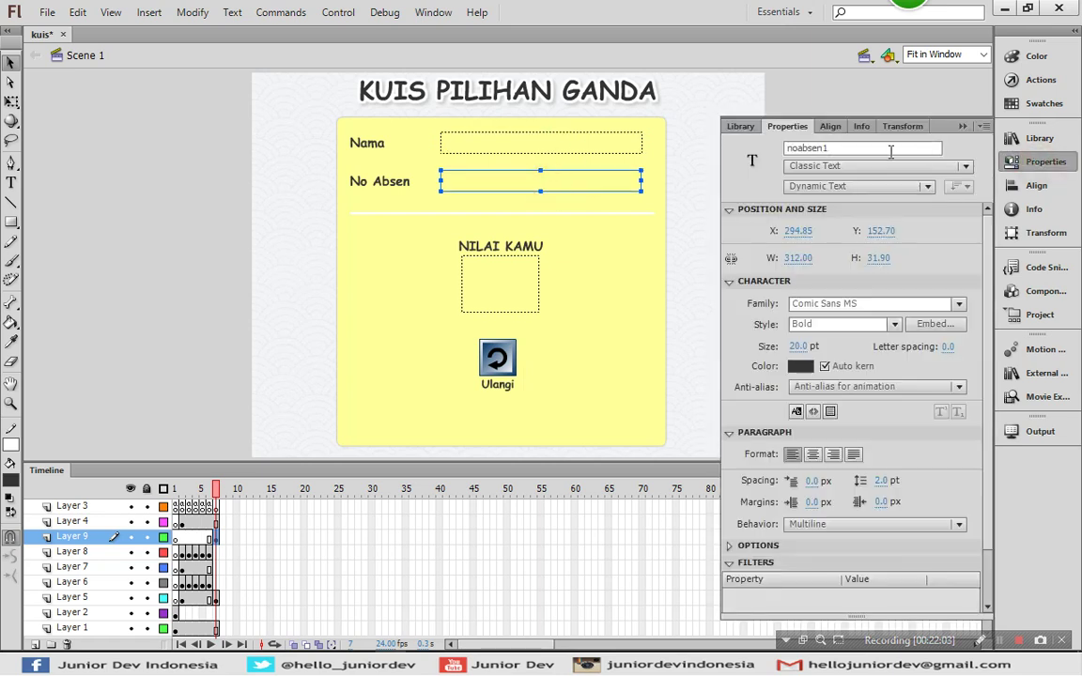
left_click(879, 151)
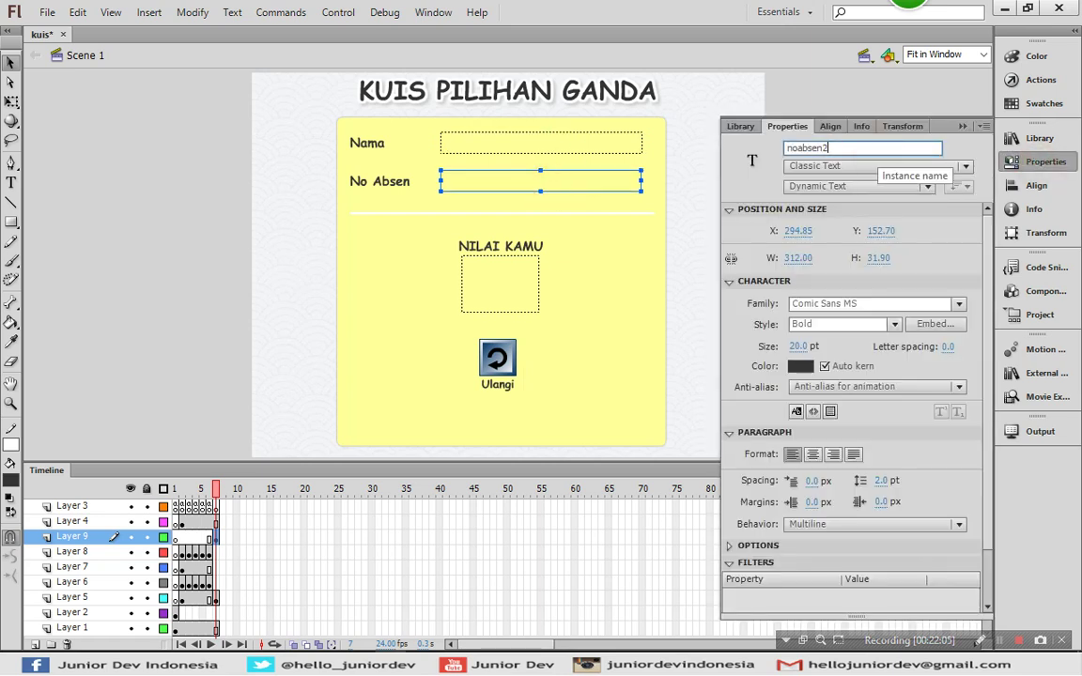
type("2")
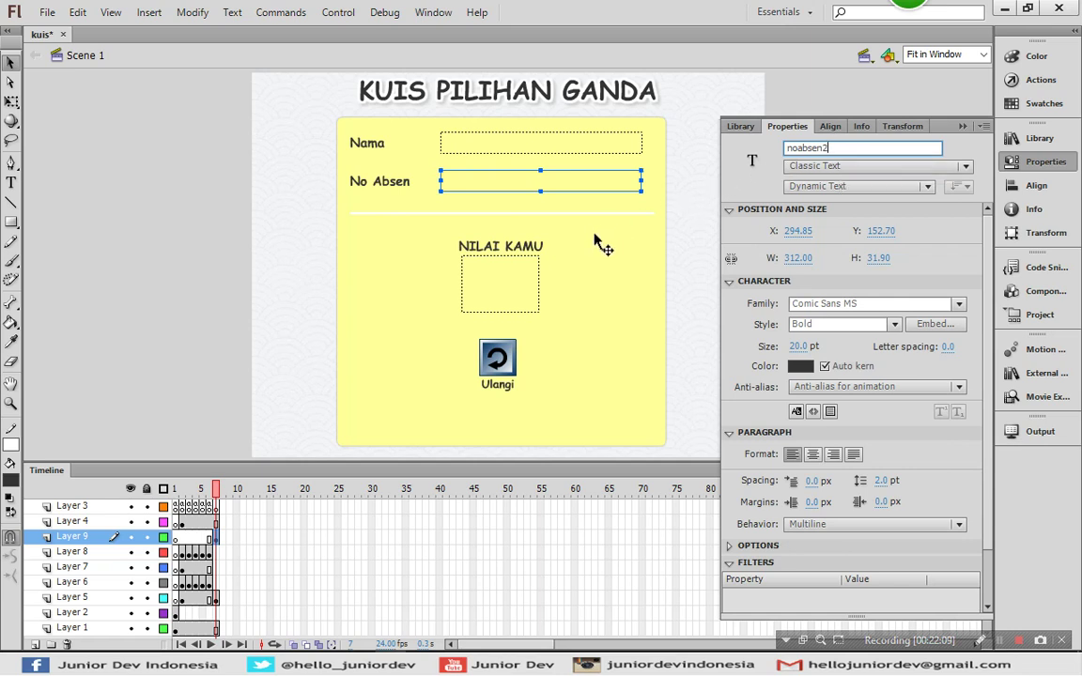
Give the text field under NILAI KAMU the instance name nilaikamu
left_click(498, 295)
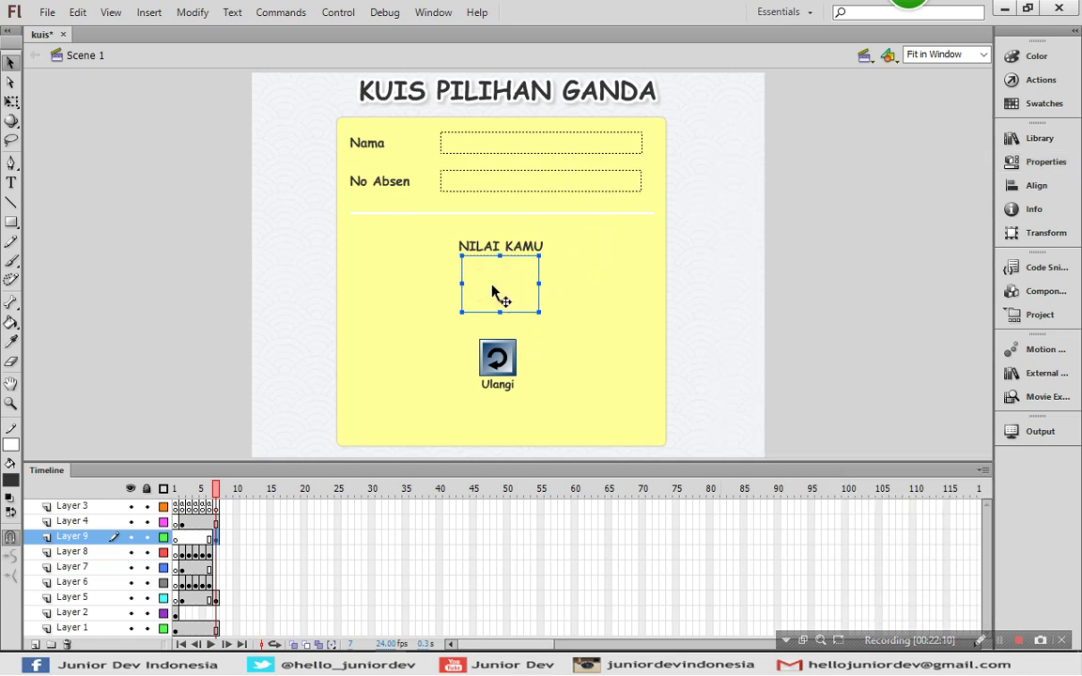
left_click(1044, 162)
double_click(803, 147)
type("nilaikamu")
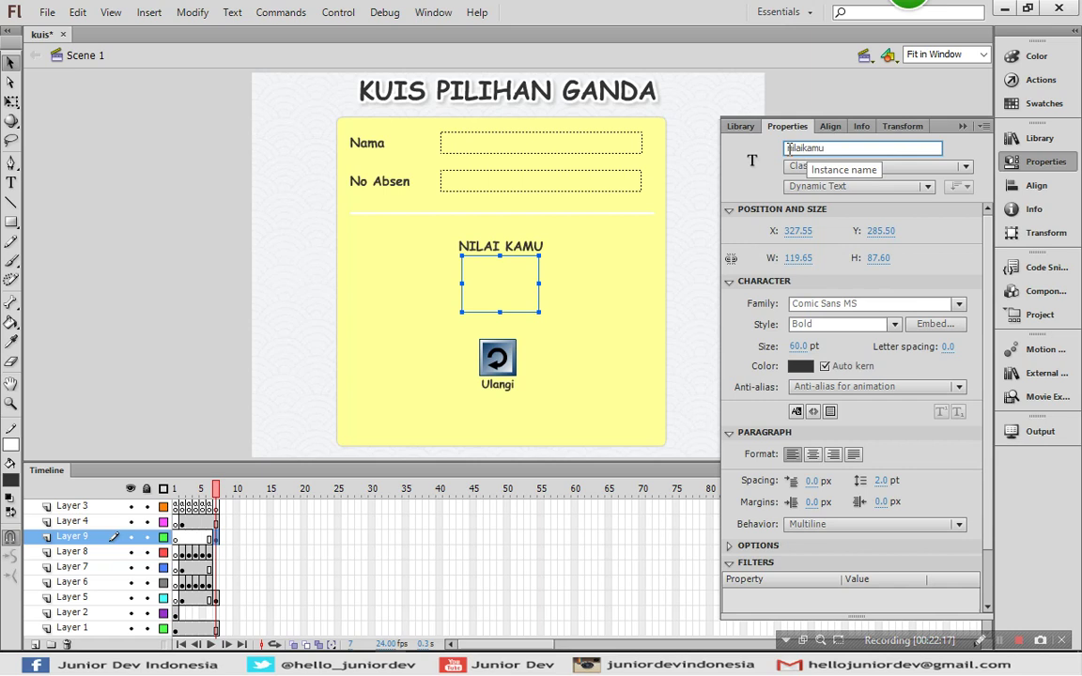
Give the Ulangi loop button the instance name ulangi
left_click(495, 359)
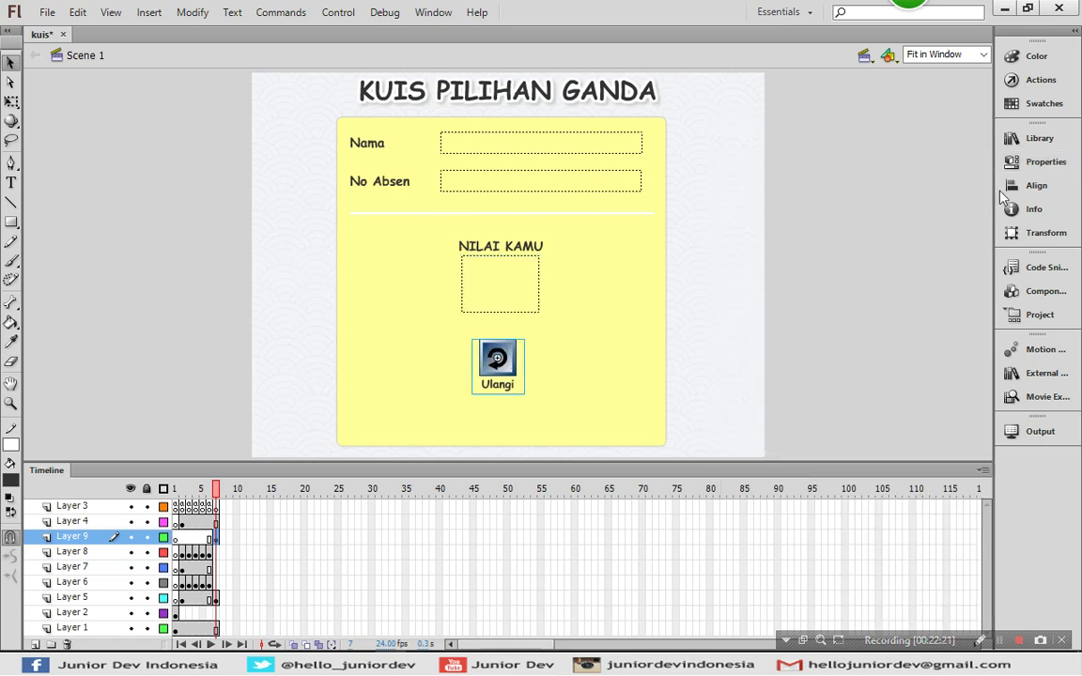
left_click(1045, 162)
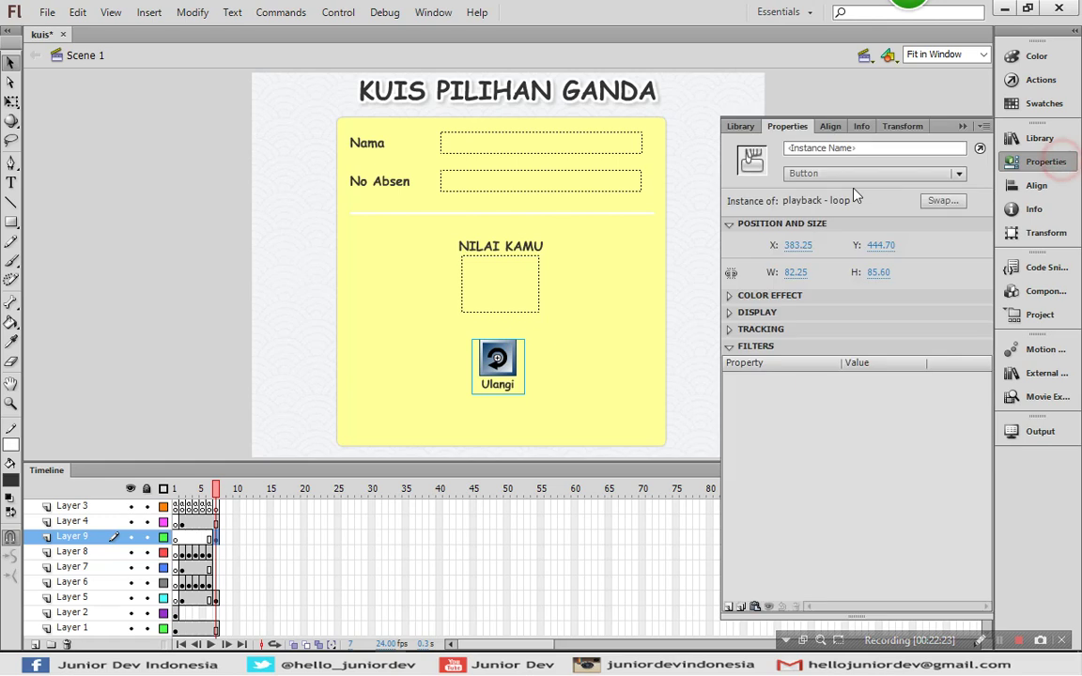
left_click(831, 149)
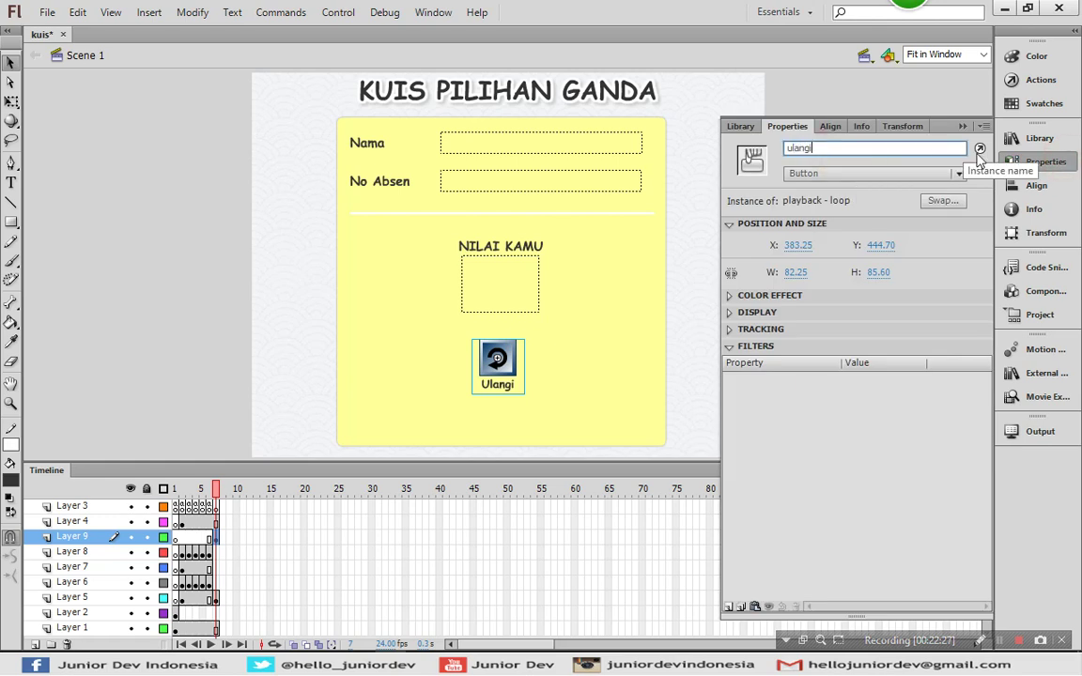
left_click(892, 197)
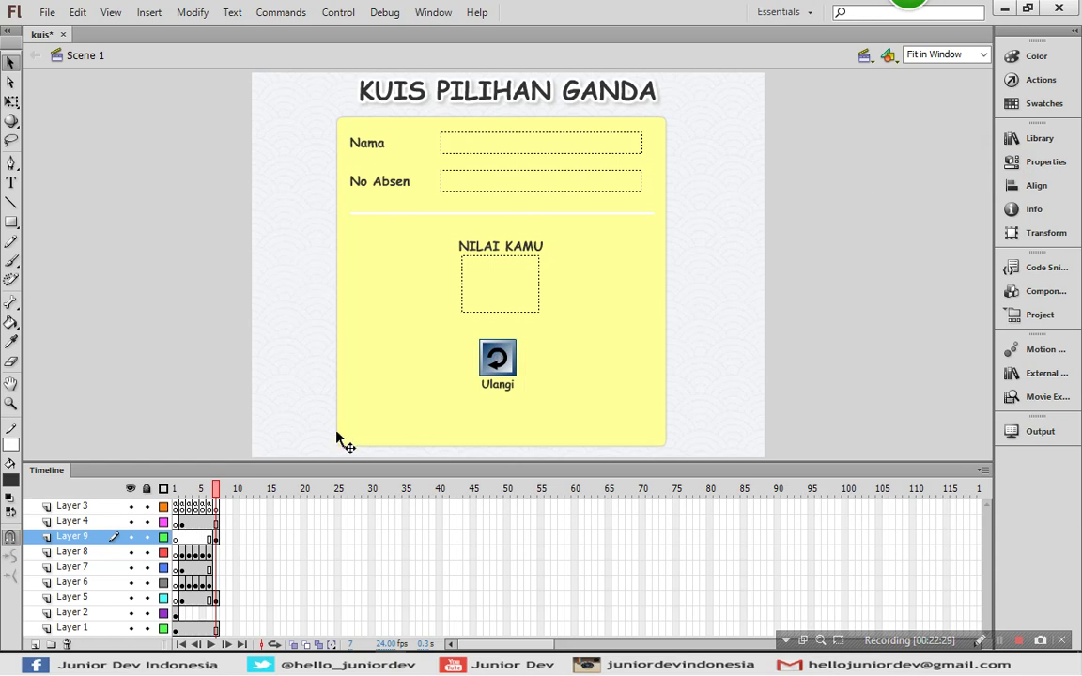
Start the ActionScript of frame 7 on Layer 3 with stop();
left_click(216, 508)
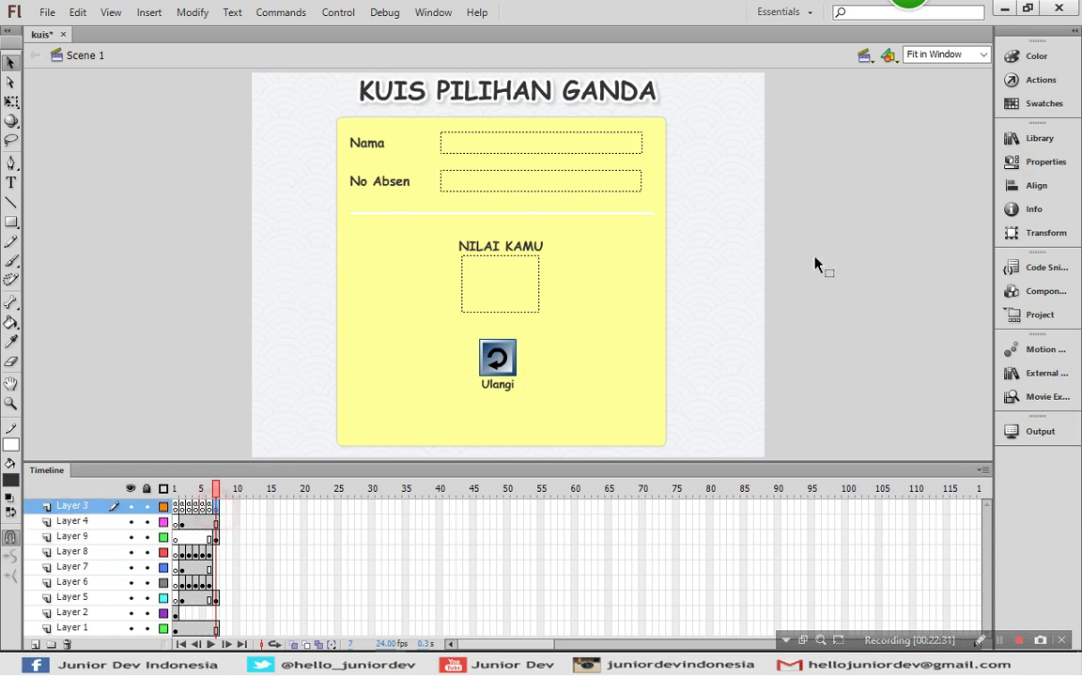
left_click(1033, 79)
left_click(716, 138)
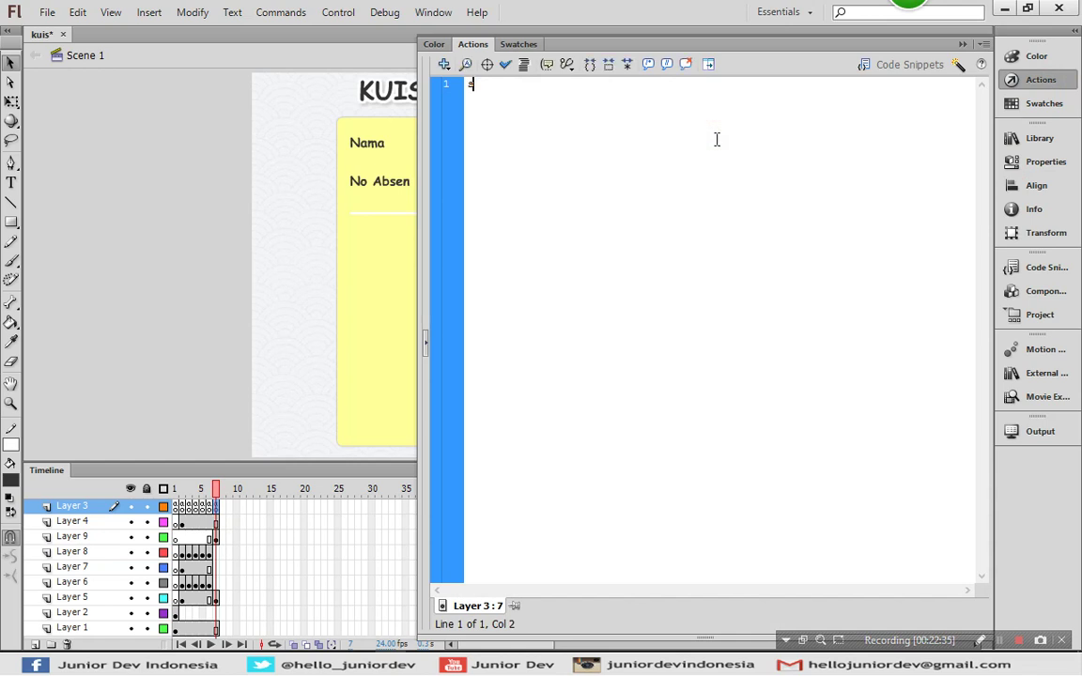
type("stop()")
key("BackSpace")
key("BackSpace")
key("BackSpace")
type("p();")
key("Return")
Add nama2.text = nama; and noabsen2.text = noabsen; on separate lines of the frame 7 script, followed by a blank line
type("nama2.text = ")
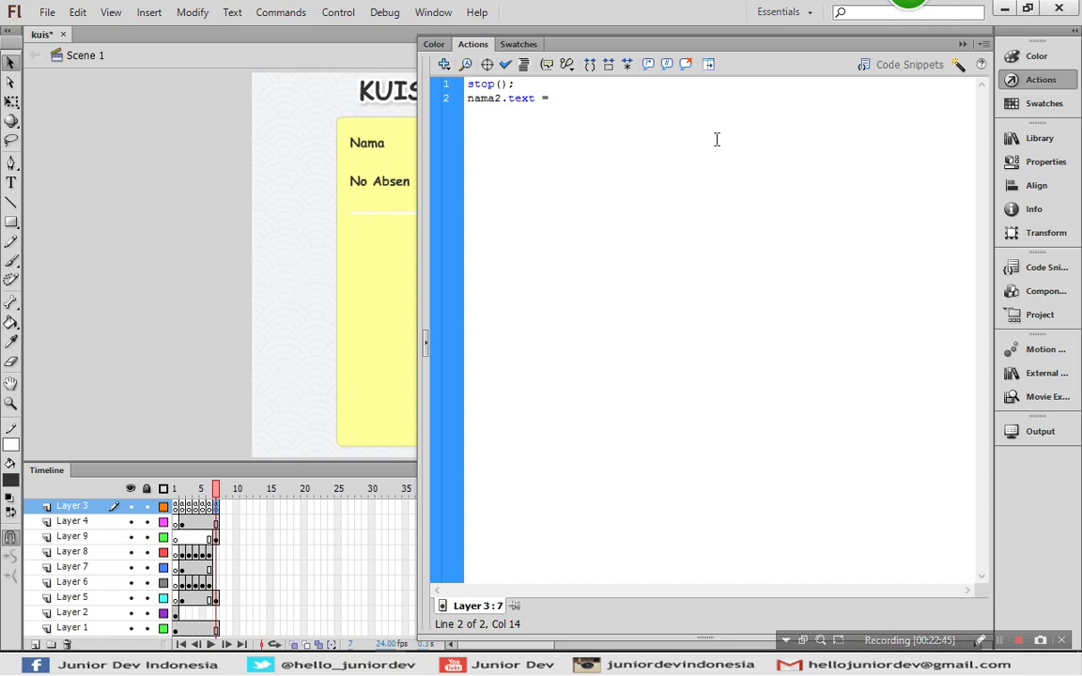
type("nama;")
key("Return")
type("noabsen2.t")
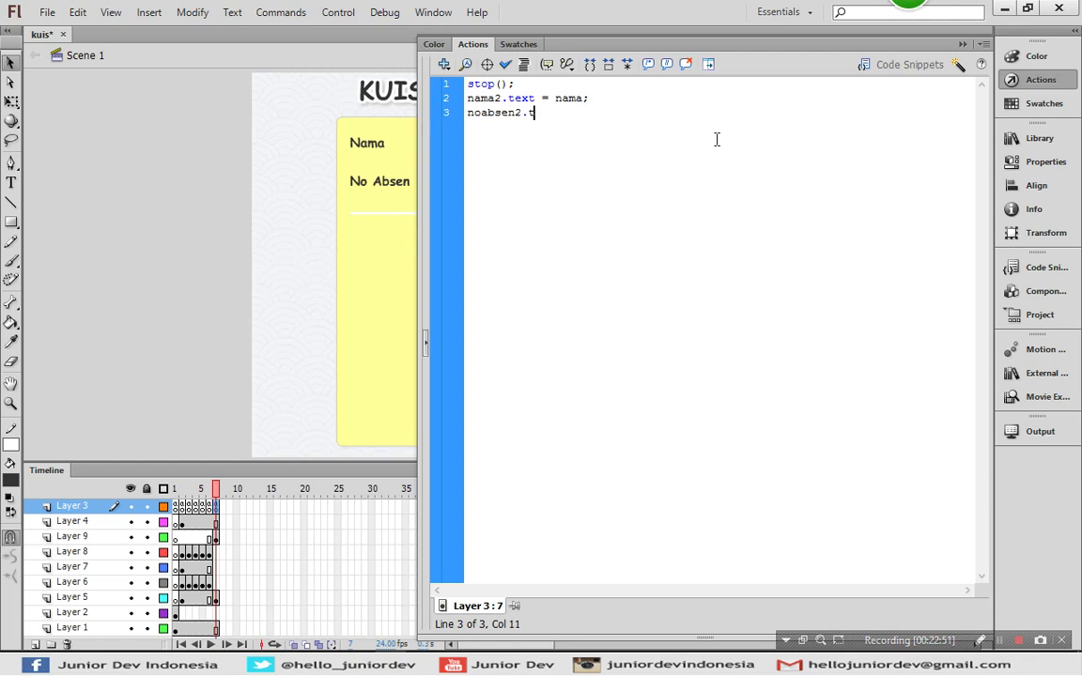
type("ext = noabsen;")
key("Return")
key("Return")
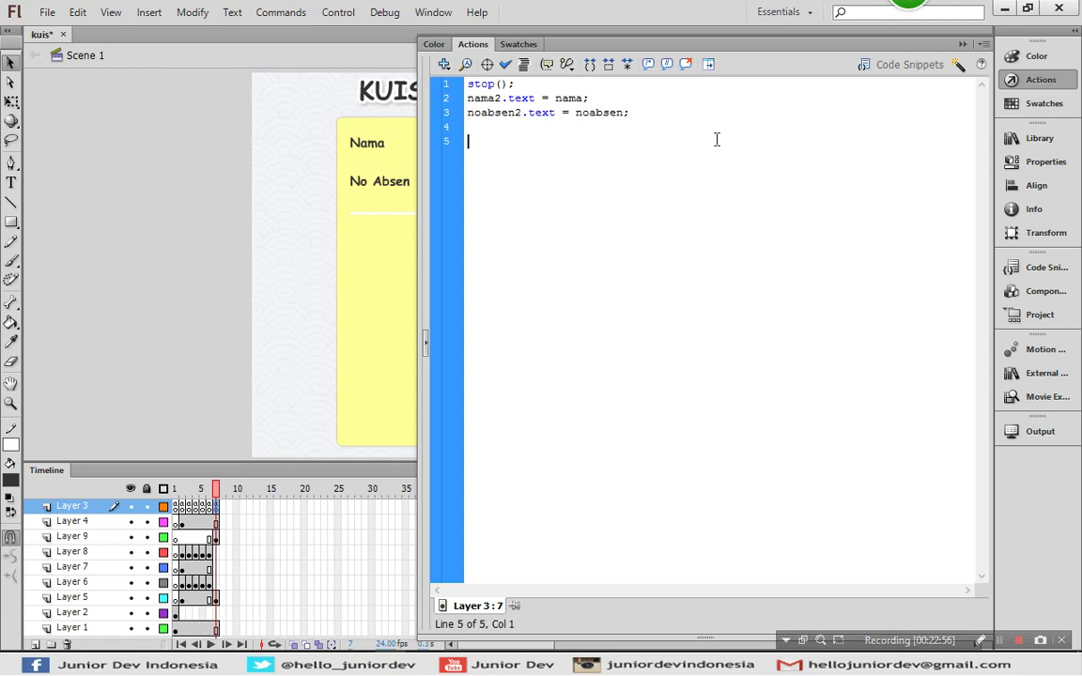
Declare the score variable with var nilai:Number; and calculate it with nilai = poin*20;
type("var nilai:")
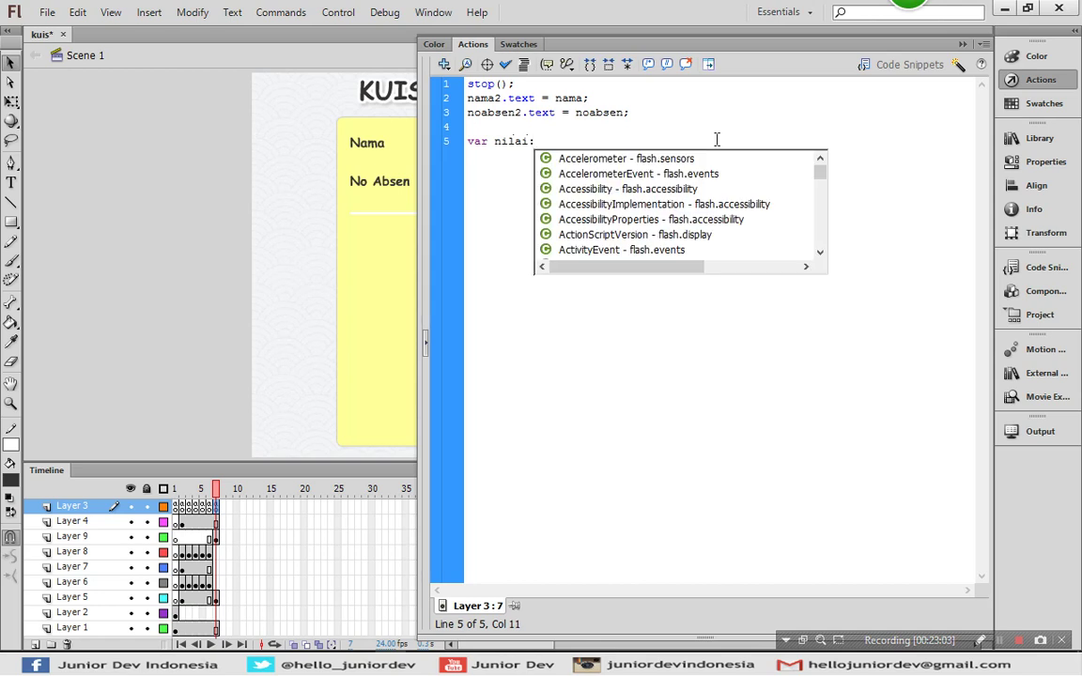
type("Number;")
key("Return")
key("Return")
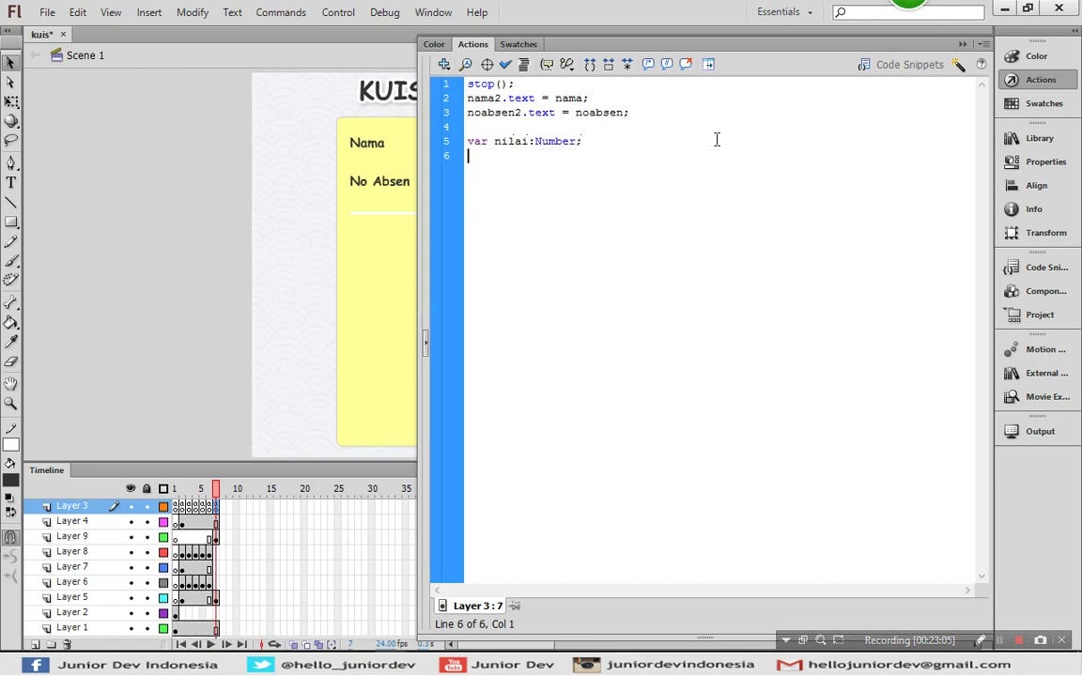
type("nilai = poin")
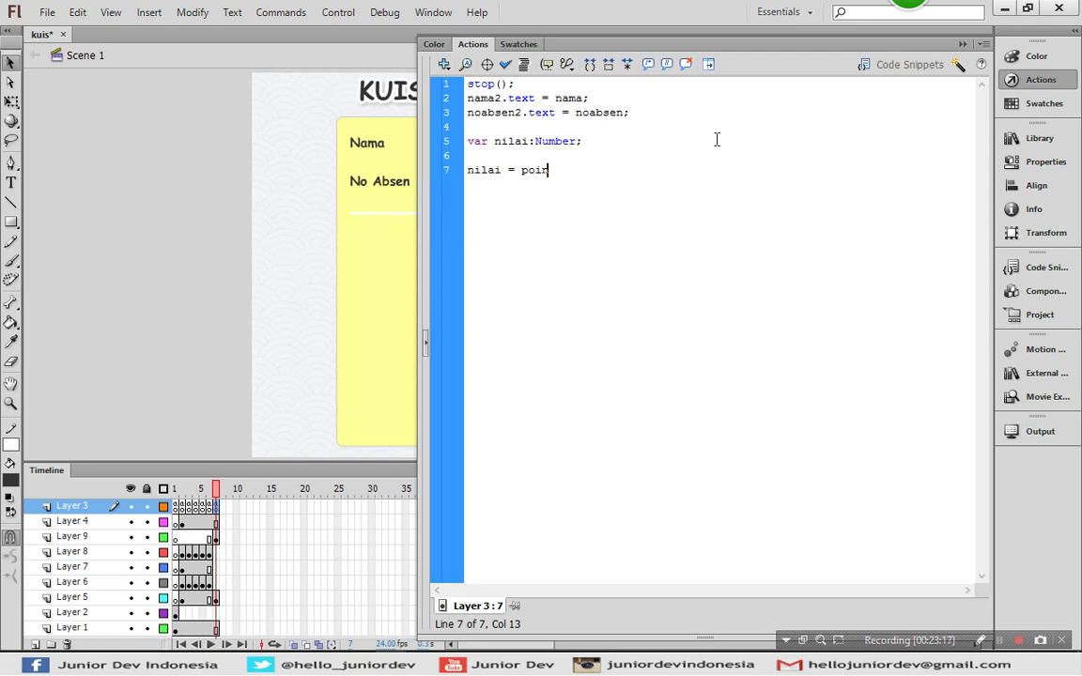
type("*20;")
key("Return")
key("Return")
Output the score to its text field with nilaikamu.text = nilai.toString();
type("nilaikamu")
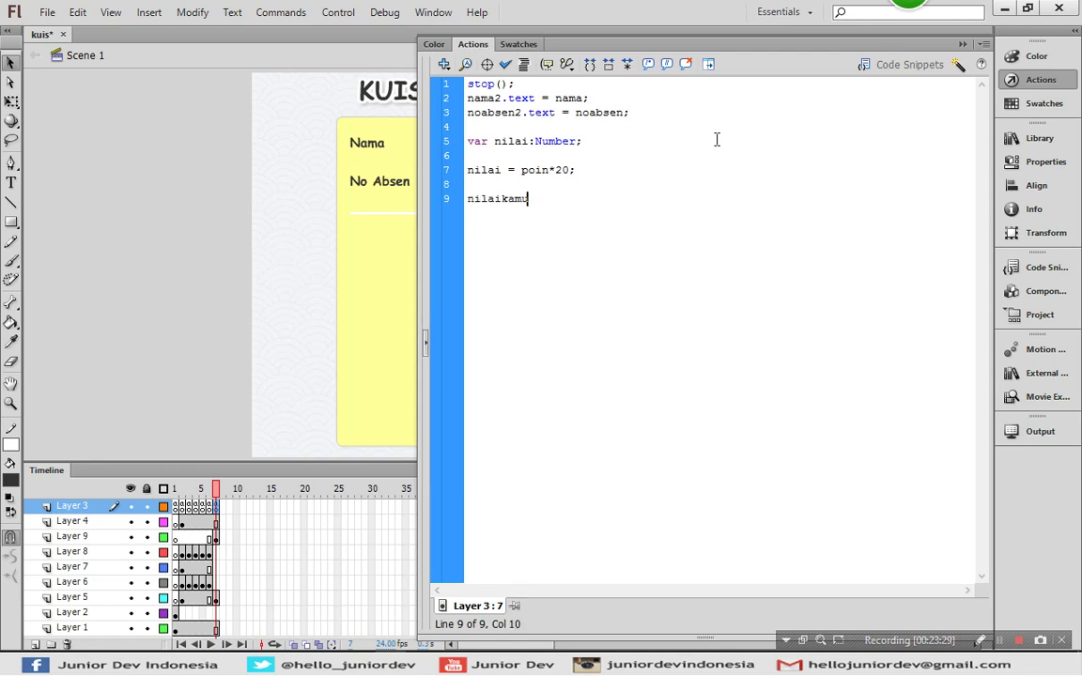
type(".text = nilai")
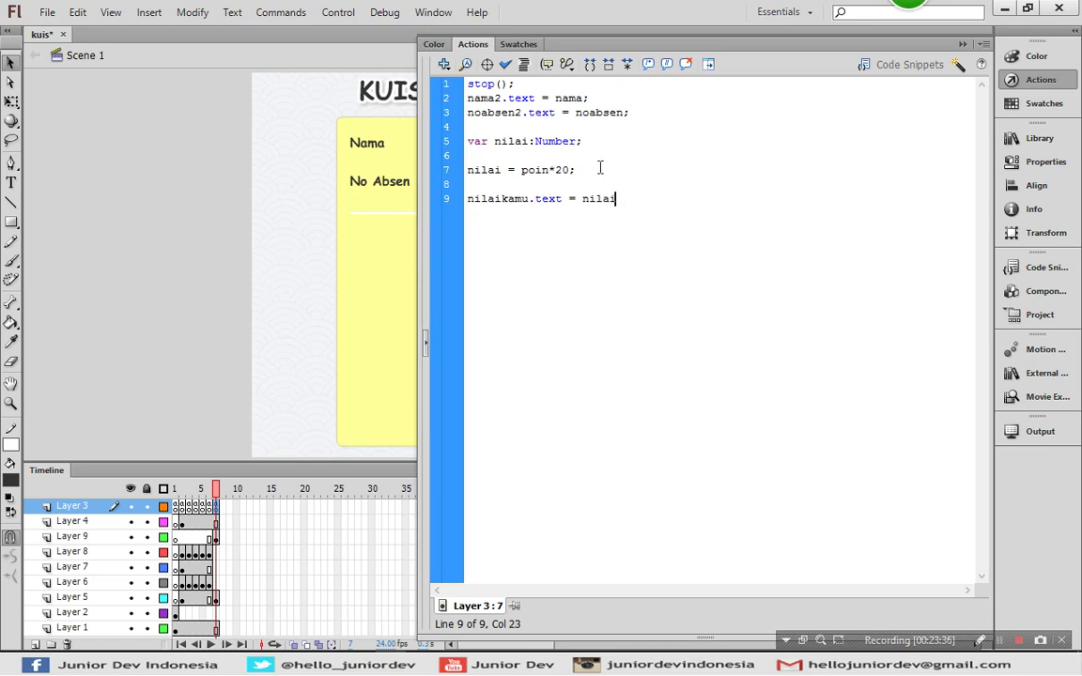
type(".toStr")
key("Return")
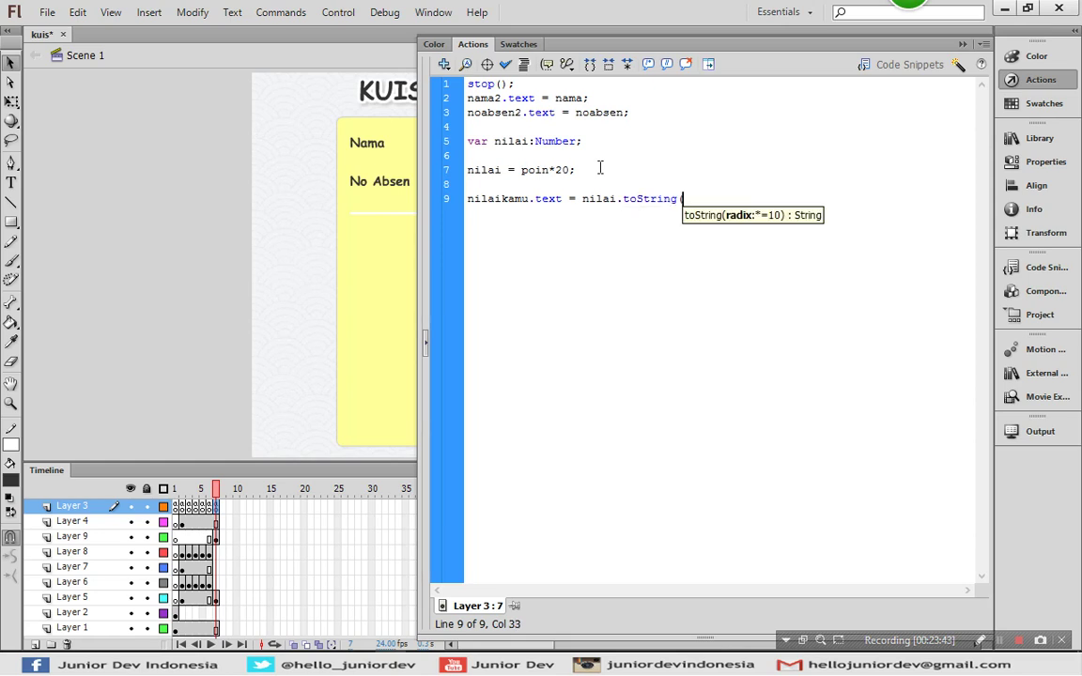
type(");")
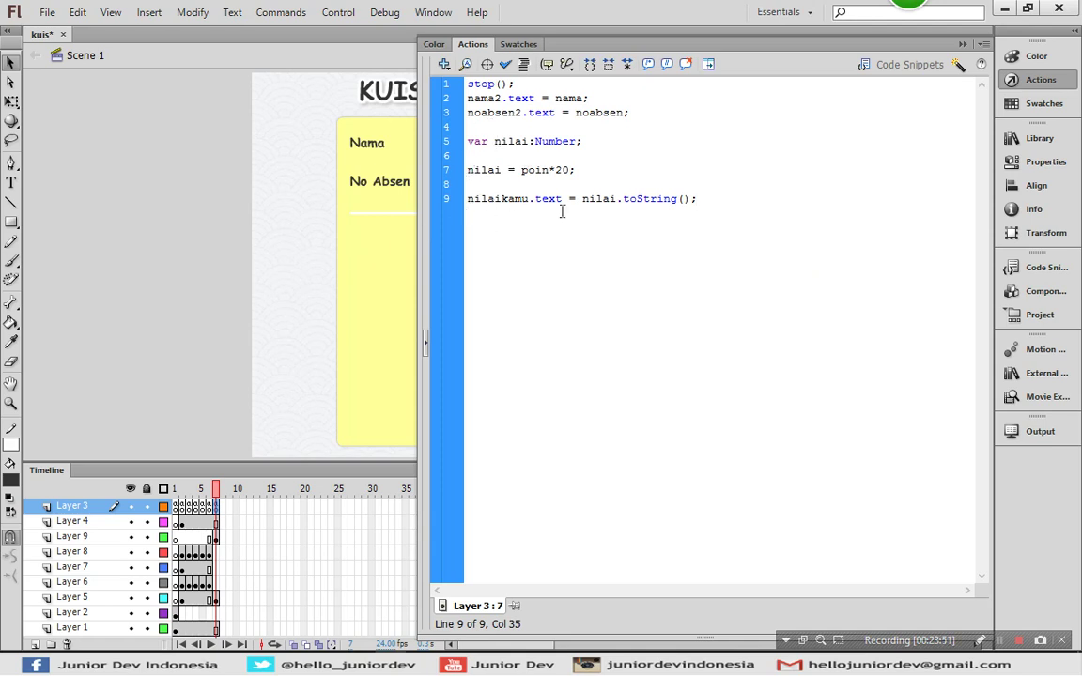
Below the score line, add the replay button listener ulangi.addEventListener(MouseEvent.CLICK, ke_ulangi);
left_click(715, 200)
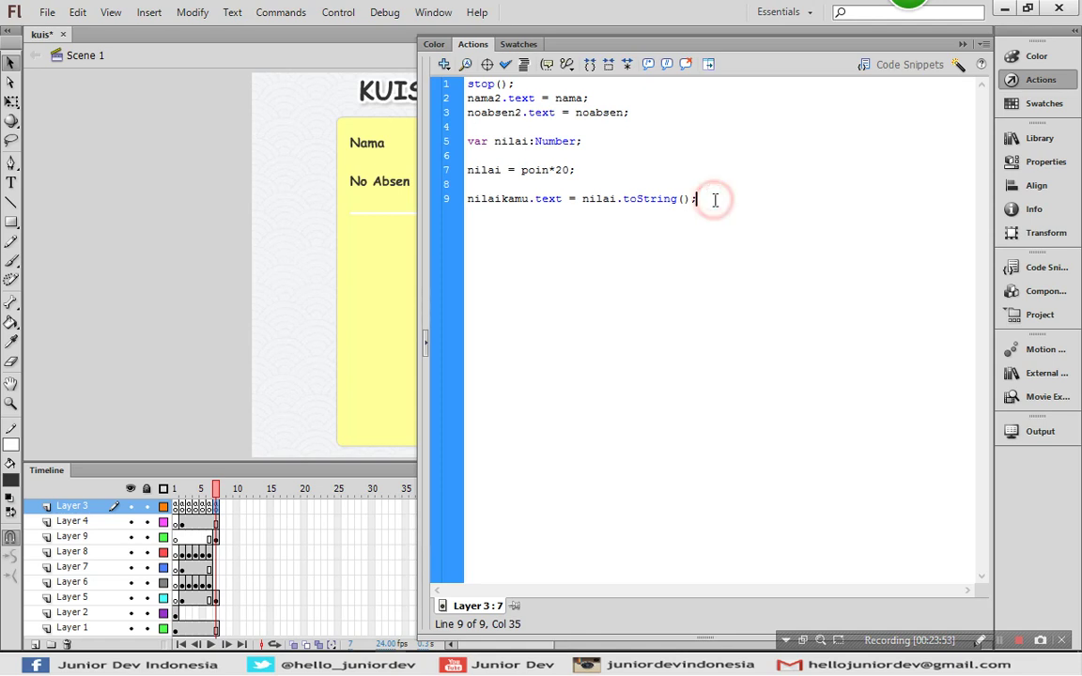
key("Return")
key("Return")
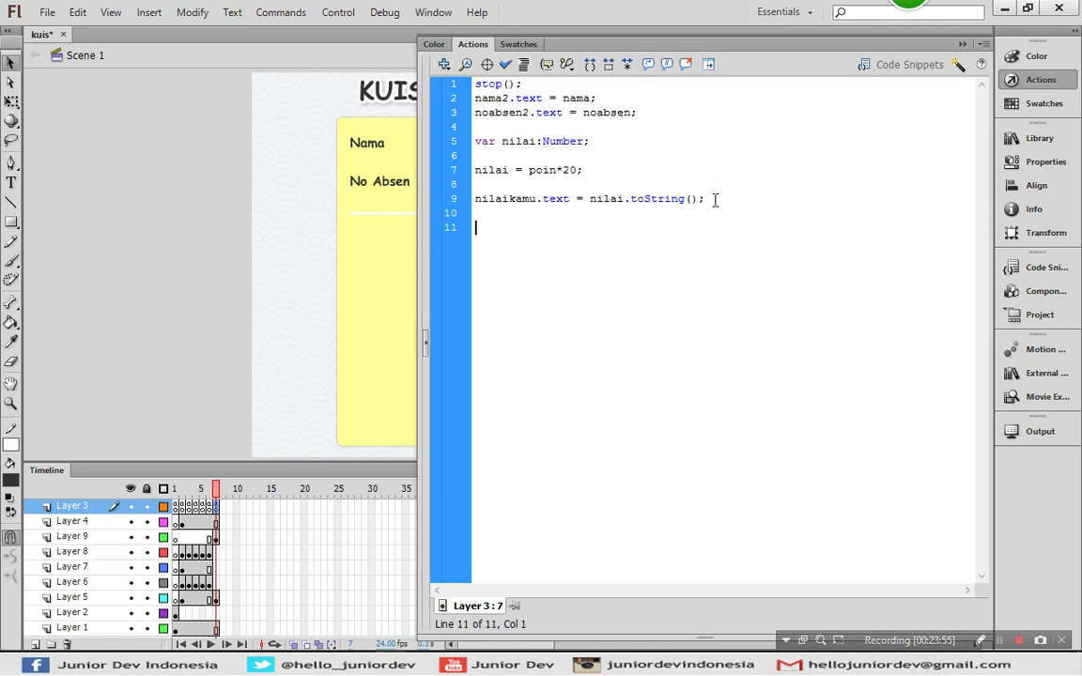
type("ulangi.addEventListener")
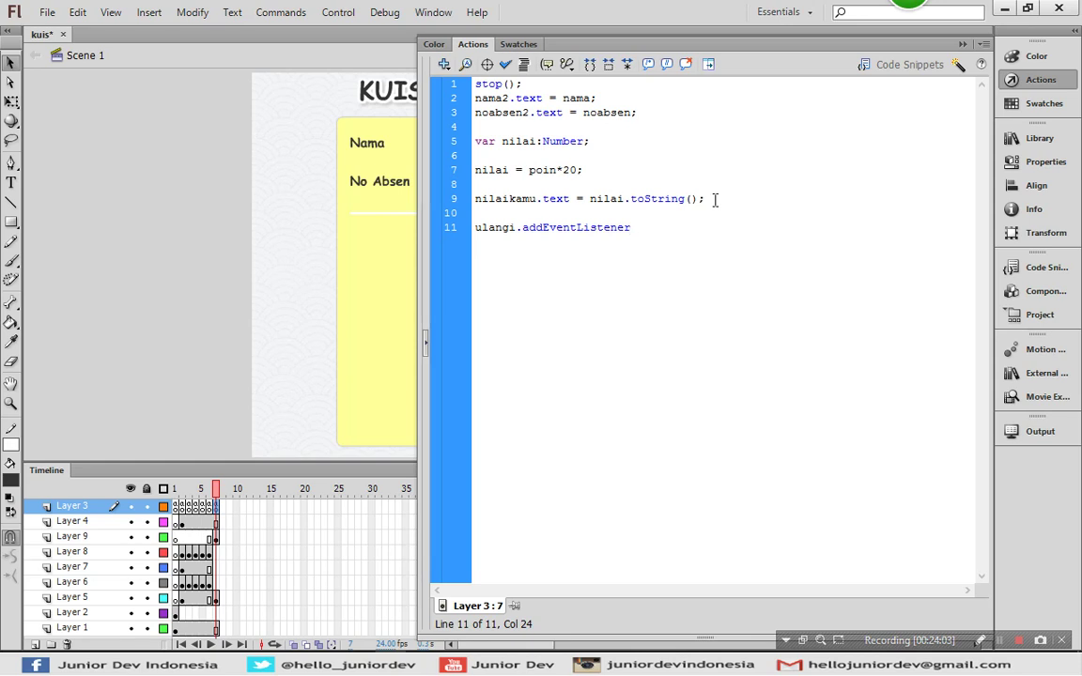
type("(MouseEvent.CLICK,")
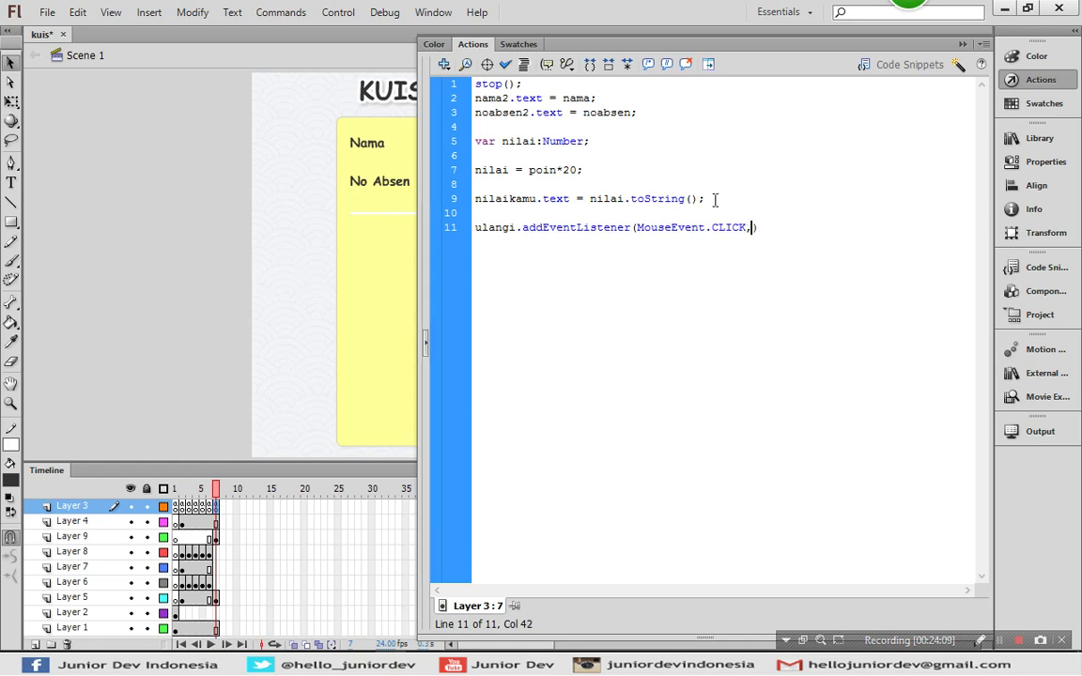
type(" ke_ulangi")
key("End")
type(";")
key("Return")
key("Return")
Write the handler declaration function ke_ulangi(event:MouseEvent):void under the listener
type("function")
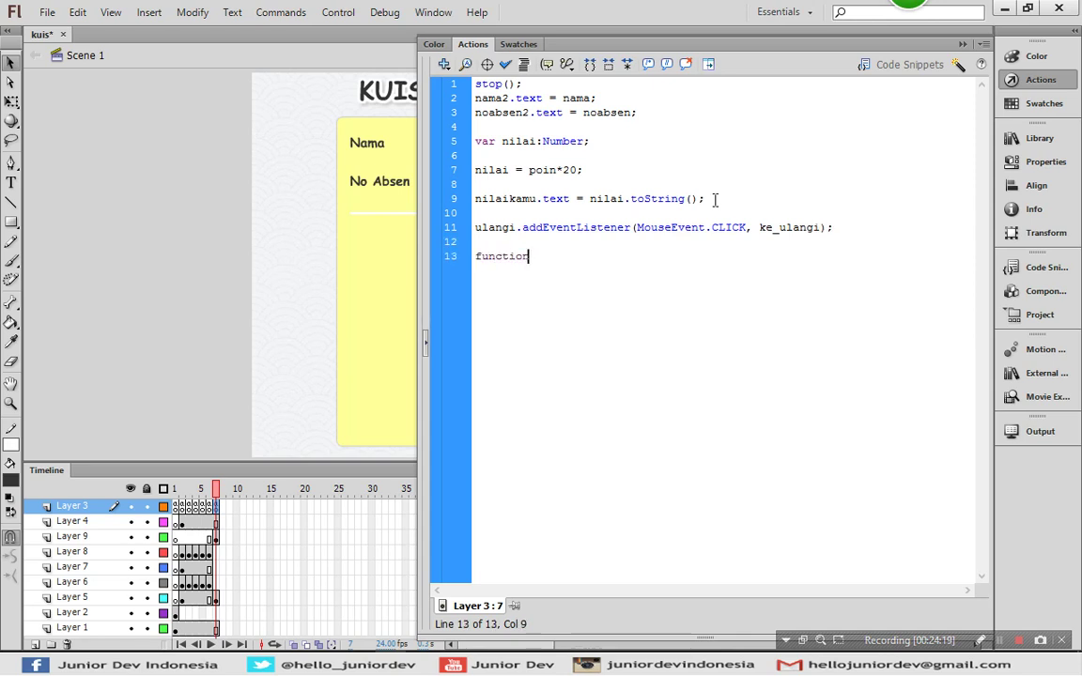
type(" ke_ulang ")
type("( ")
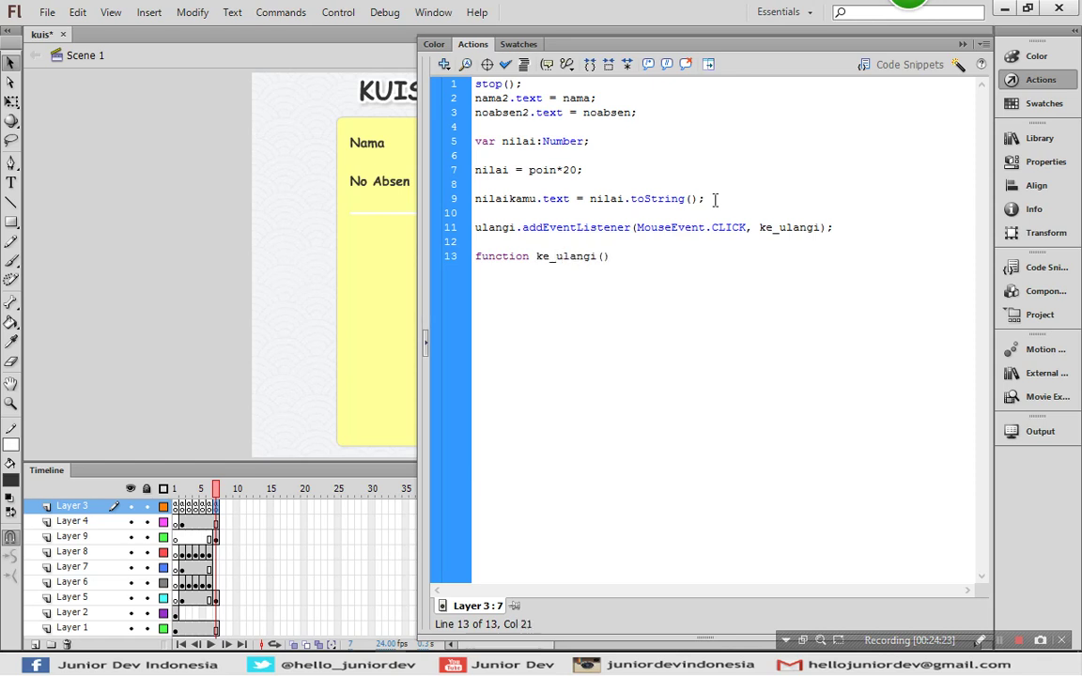
type("event:Mou")
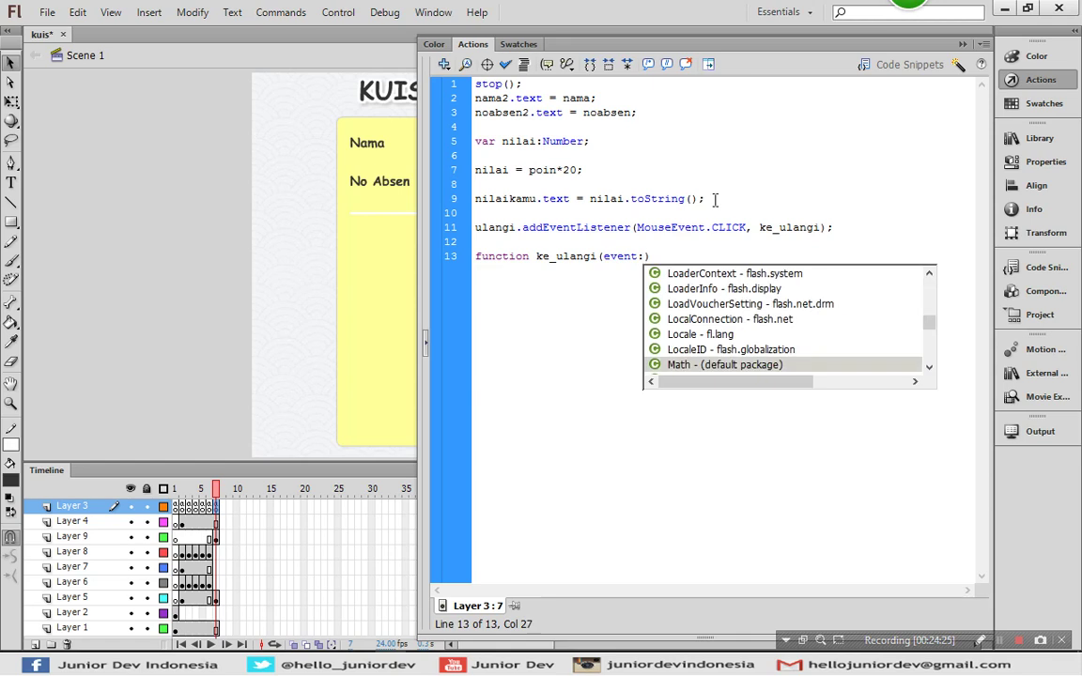
type("seEvent)")
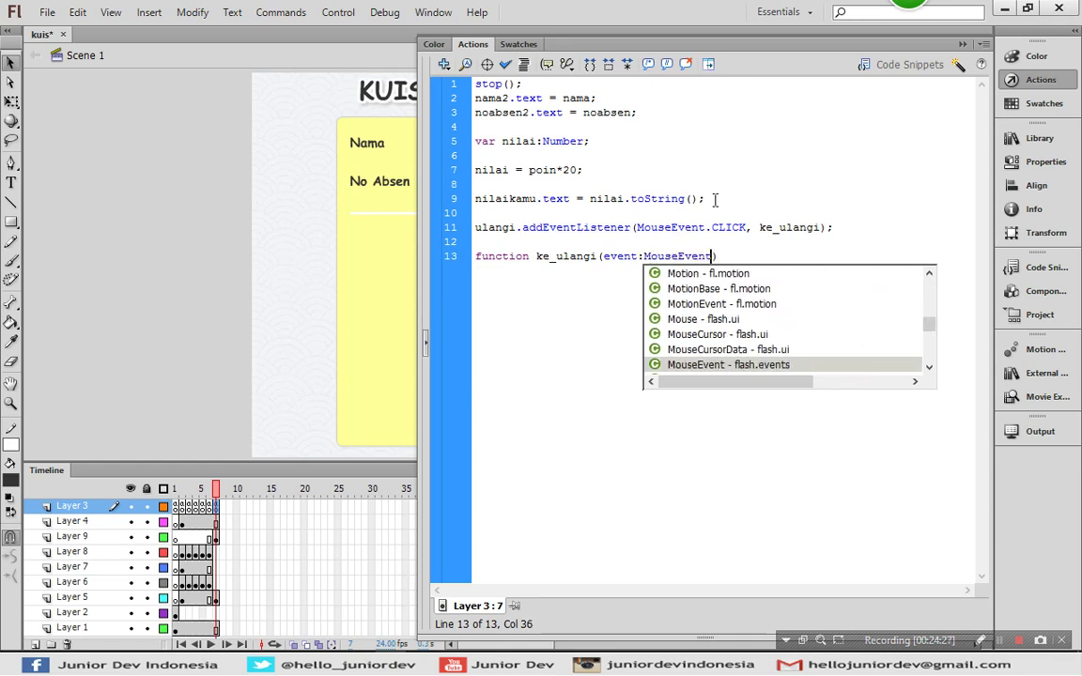
type(":void")
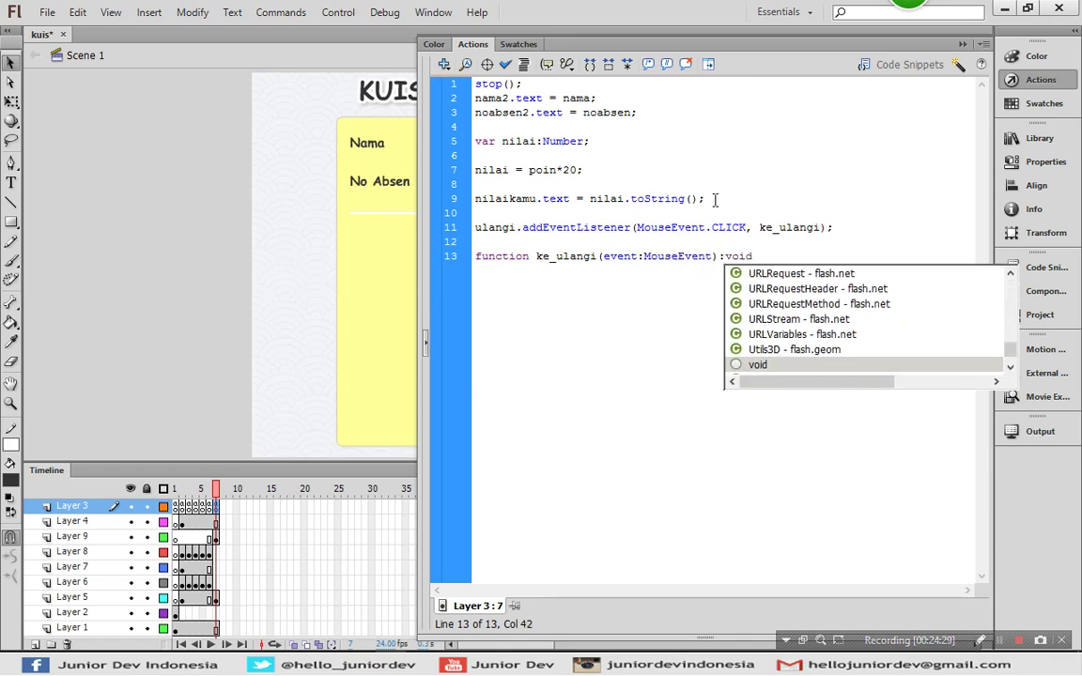
key("Escape")
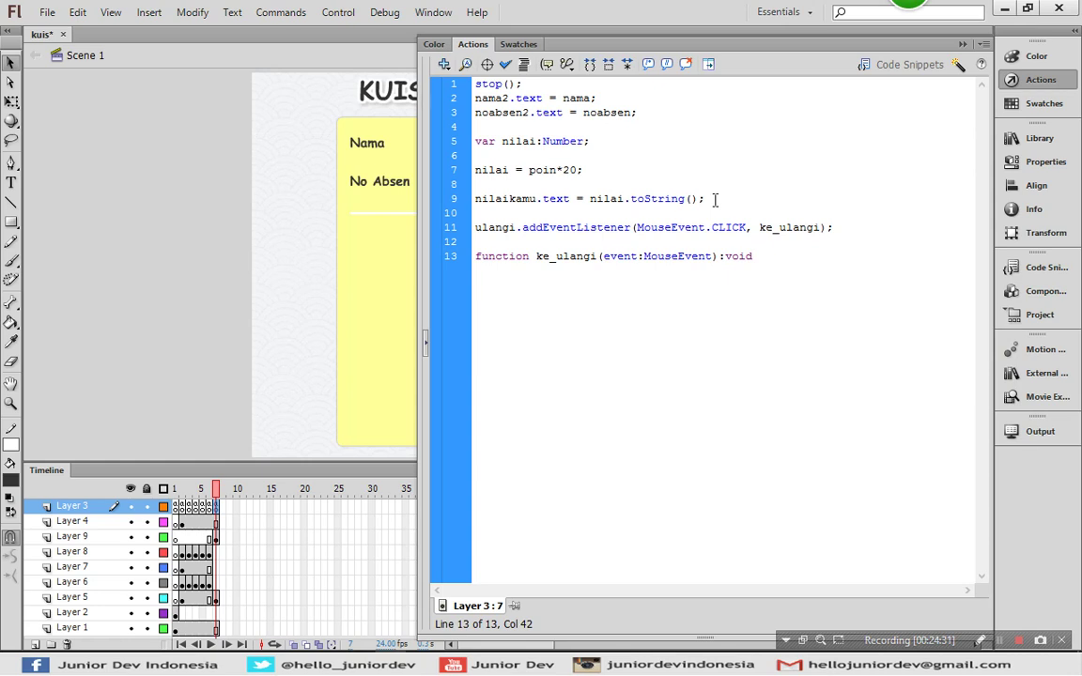
Give the ke_ulangi function a braced body containing gotoAndStop(1); and close the script editor
key("Return")
type("{")
key("Return")
type("gotoAndStop()")
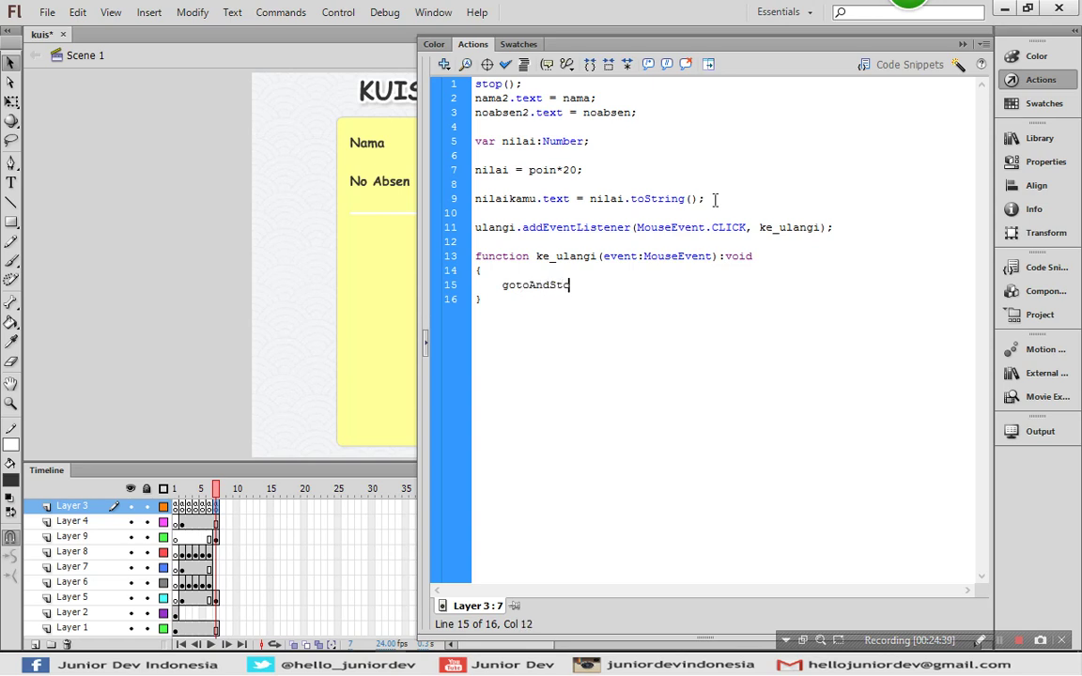
key("Left")
type("1")
key("Right")
type(";")
left_click(1014, 80)
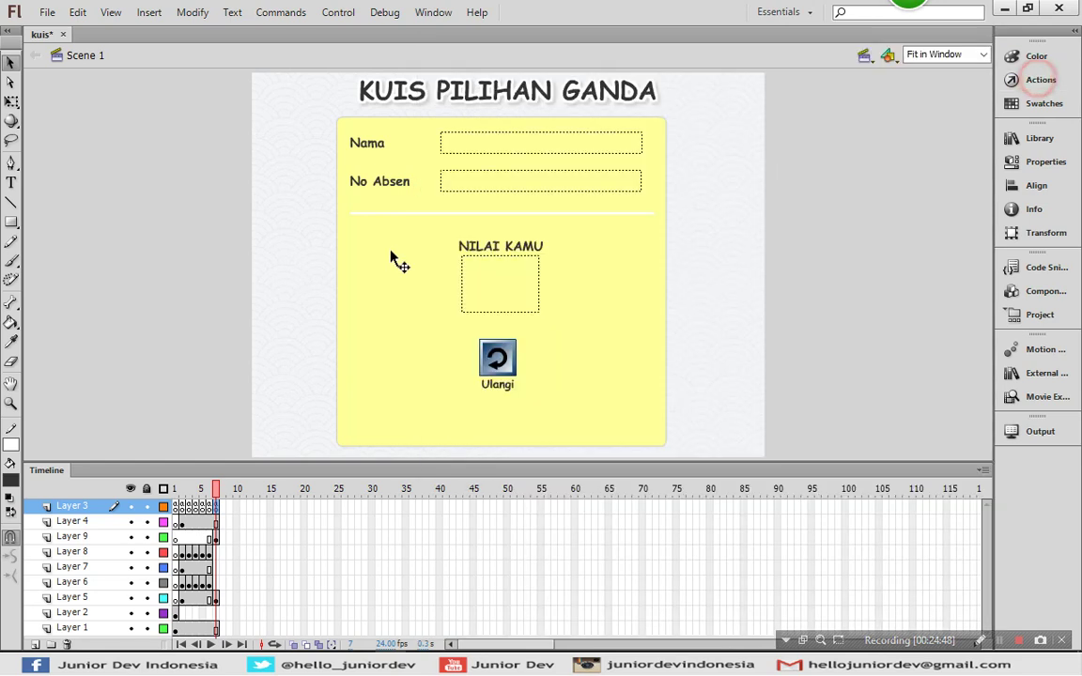
Review the frame 7 script against the results page's score field and the Ulangi button's properties
left_click(1040, 79)
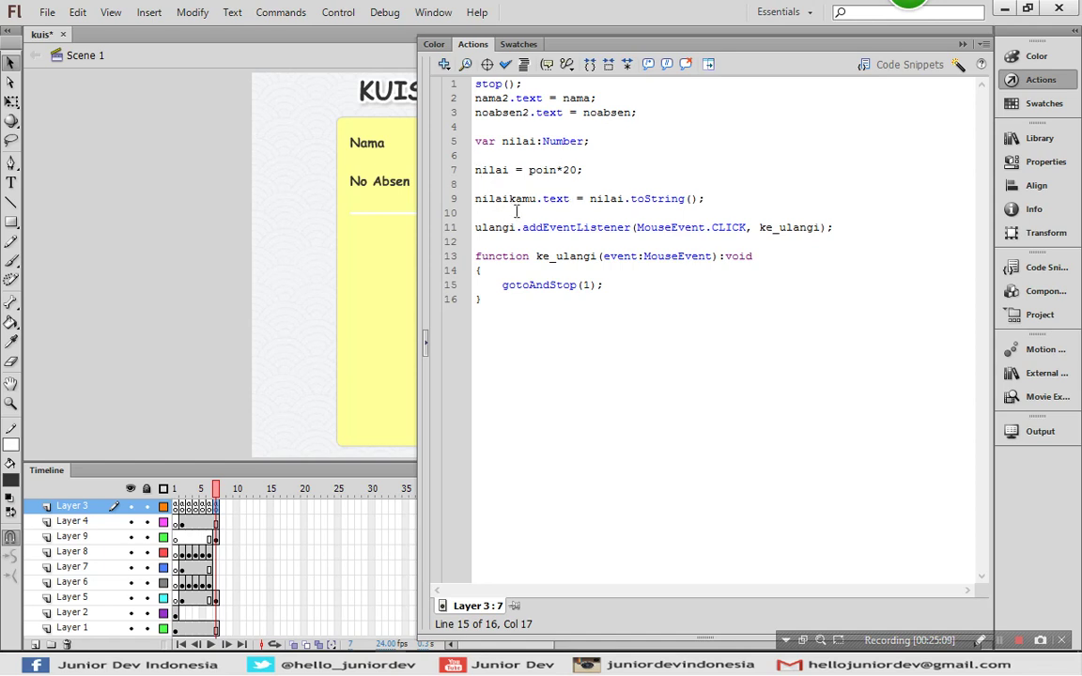
left_click(1037, 79)
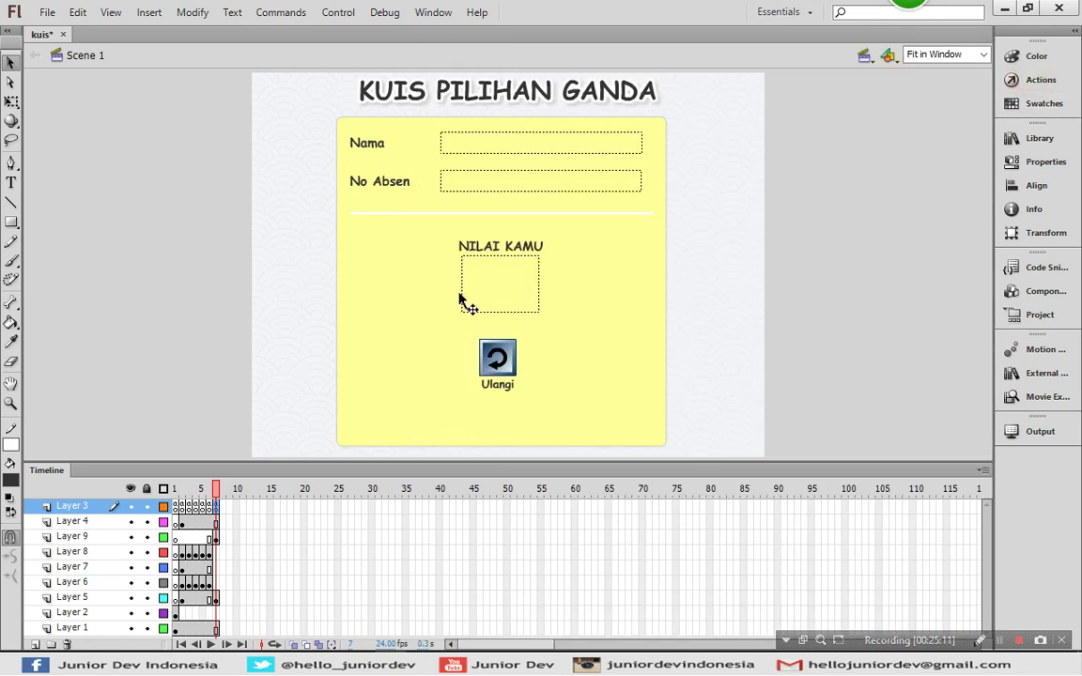
left_click(1024, 80)
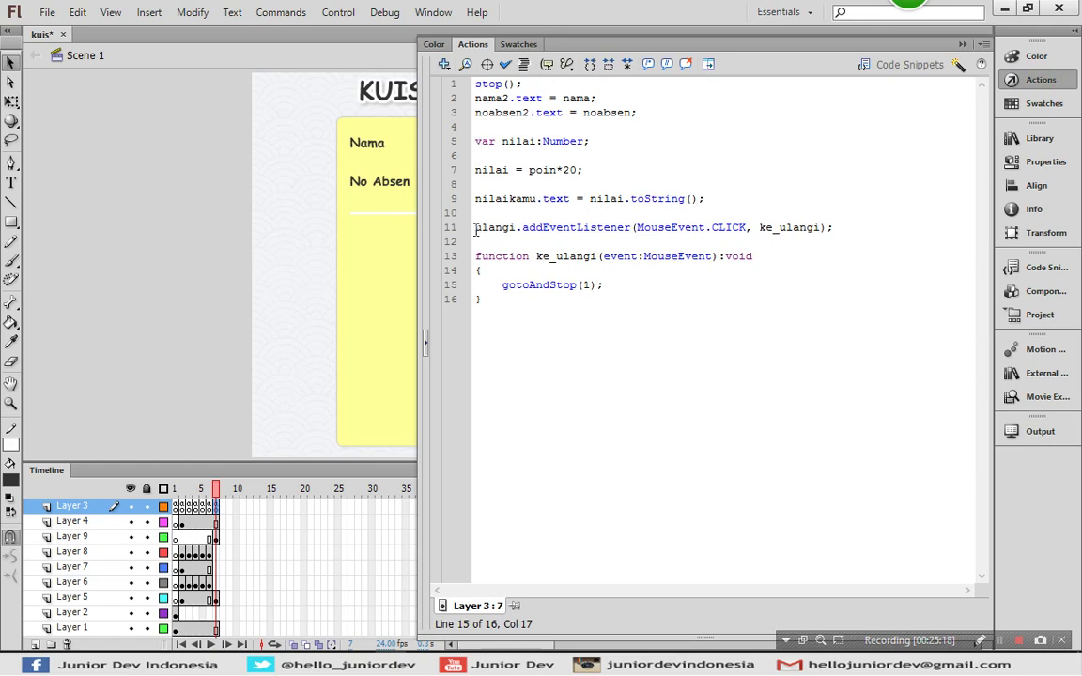
left_click(1011, 80)
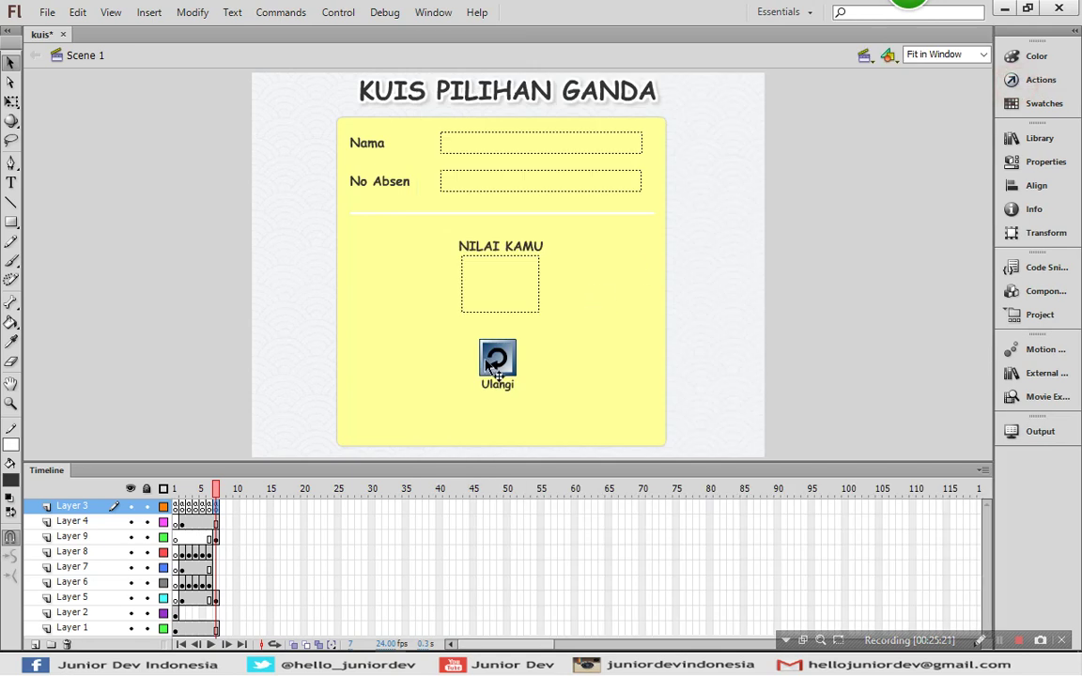
left_click(516, 357)
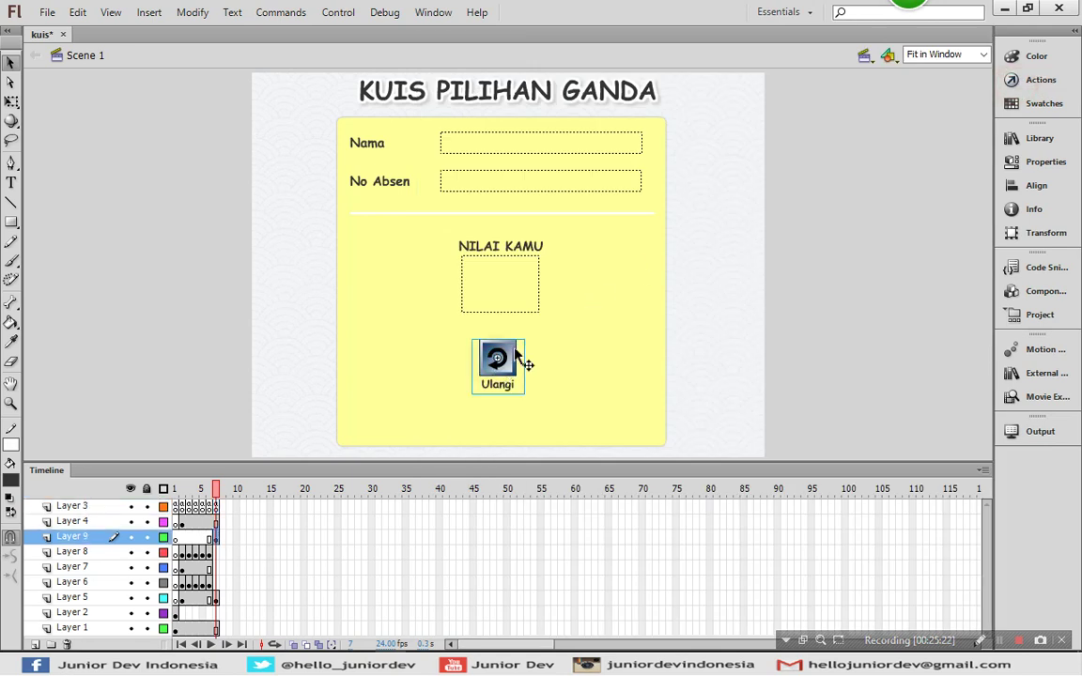
left_click(1019, 163)
left_click(1019, 164)
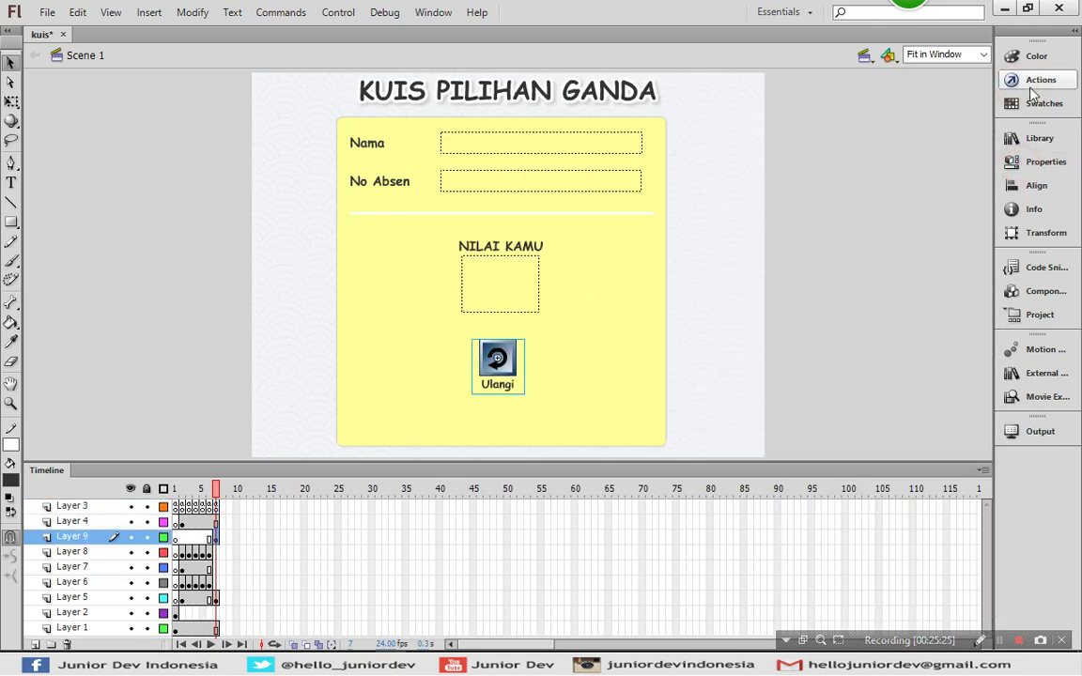
left_click(1011, 80)
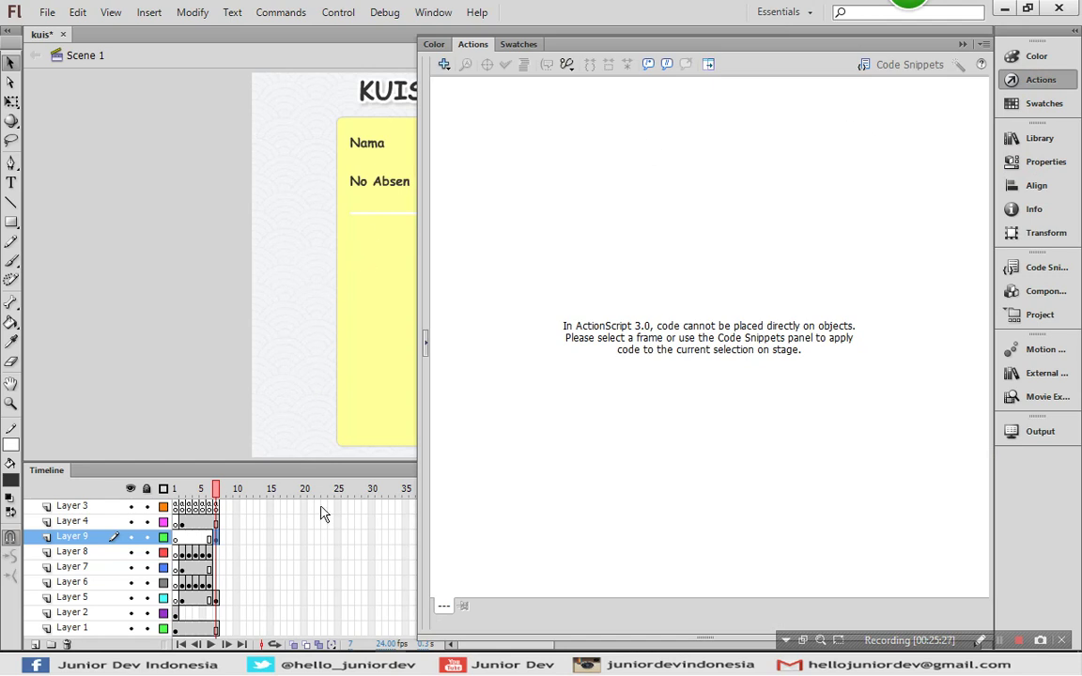
left_click(215, 506)
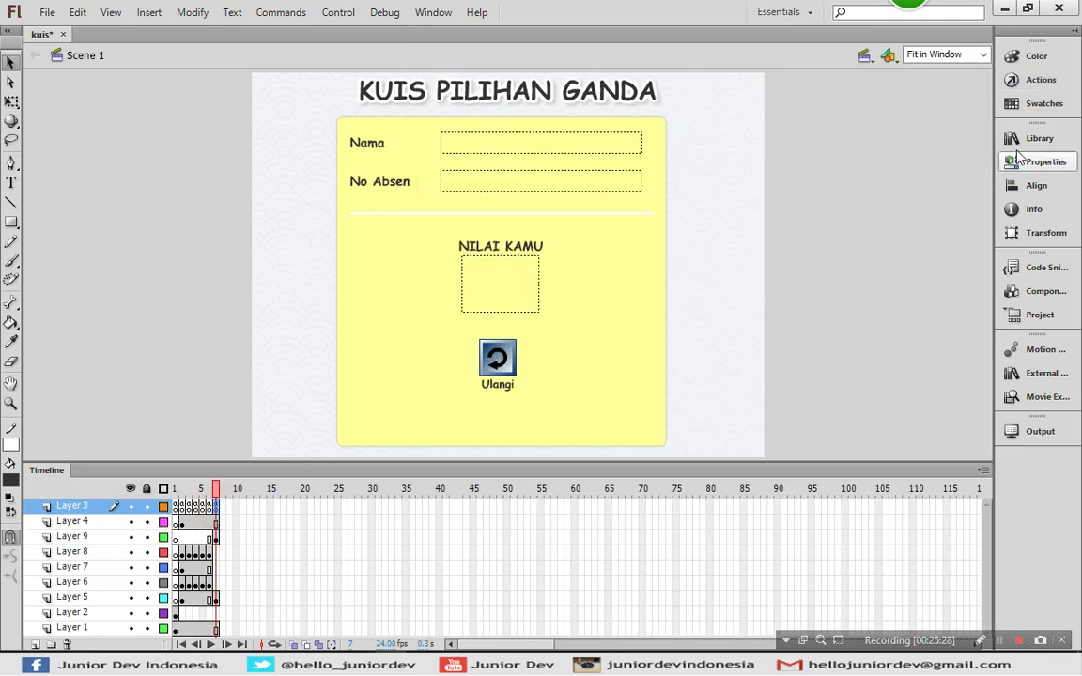
left_click(1012, 80)
key("Down")
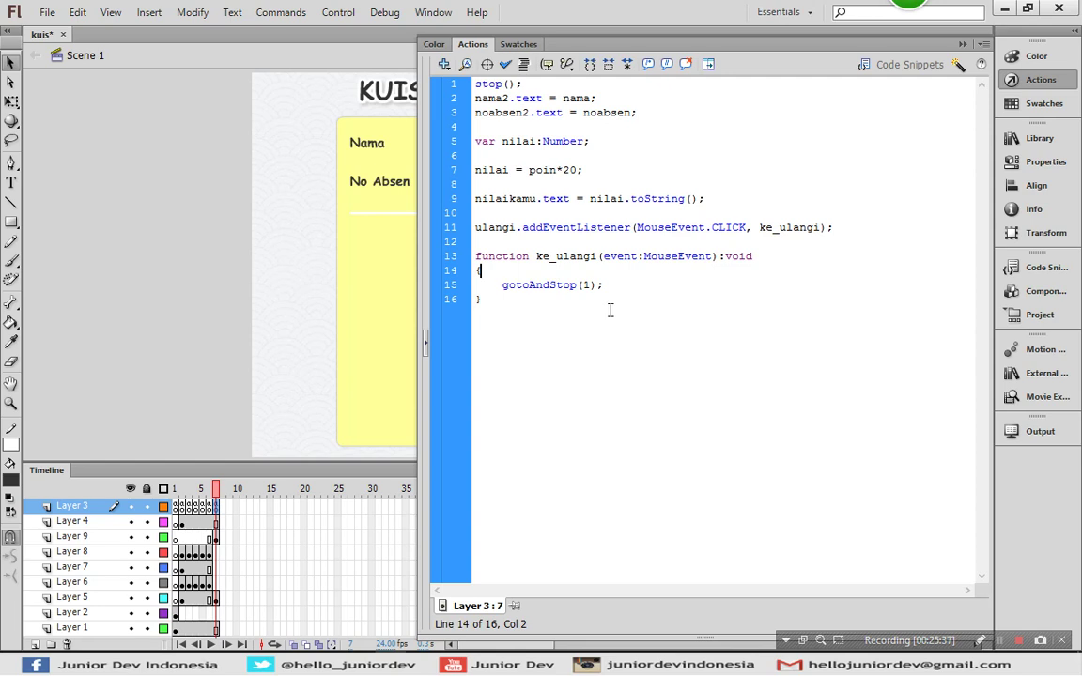
Close the frame 7 script, go to frame 1 of Layer 3, save the file and run a test movie of the quiz
left_click(156, 454)
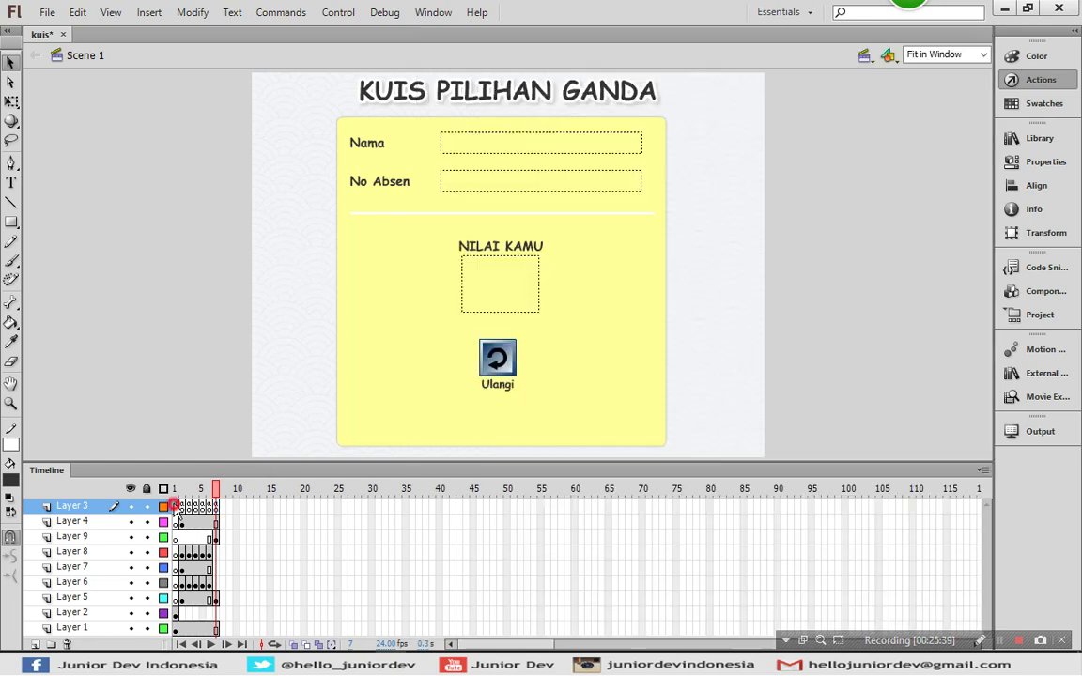
left_click(176, 508)
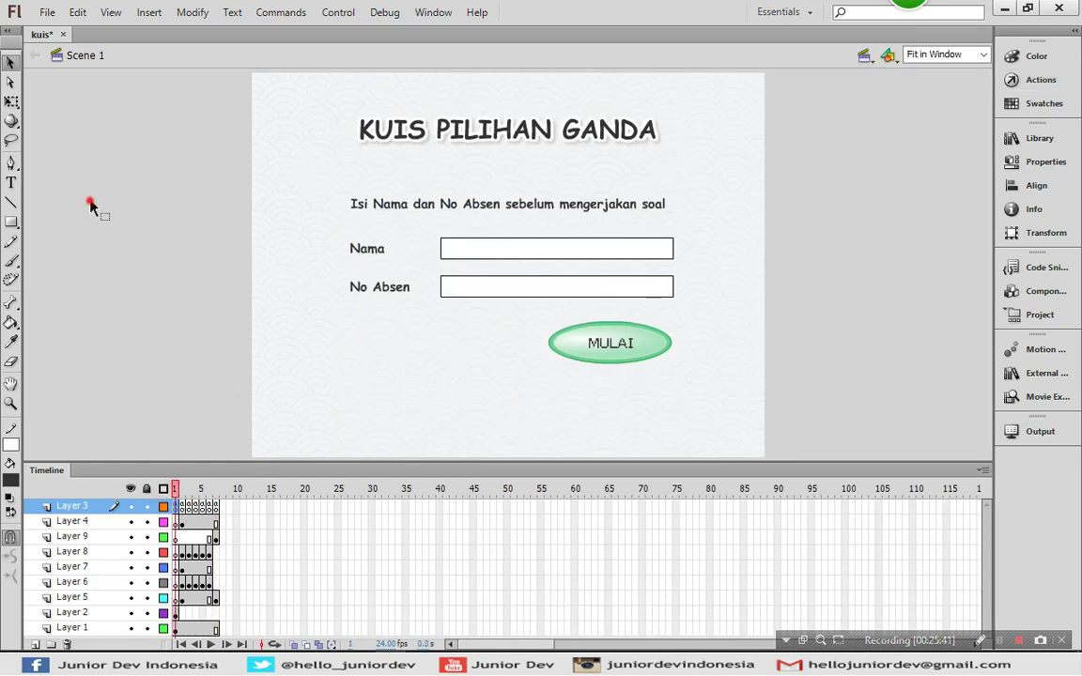
key("ctrl+s")
key("ctrl+Return")
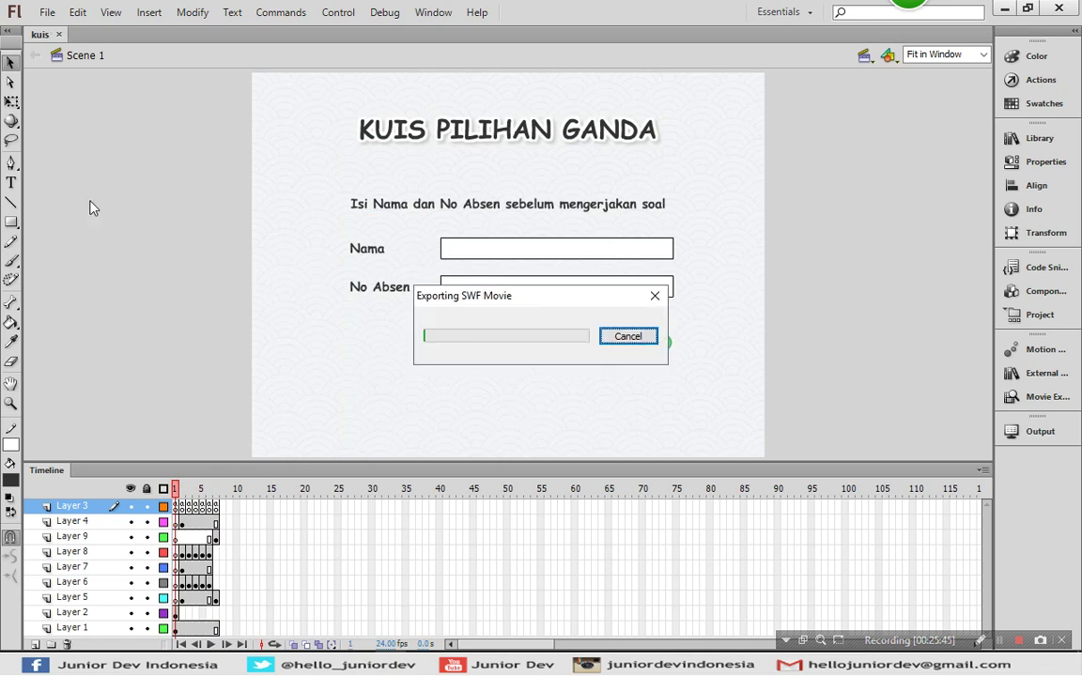
In the test movie, enter a student name and attendance number 10, and start the quiz
left_click(492, 323)
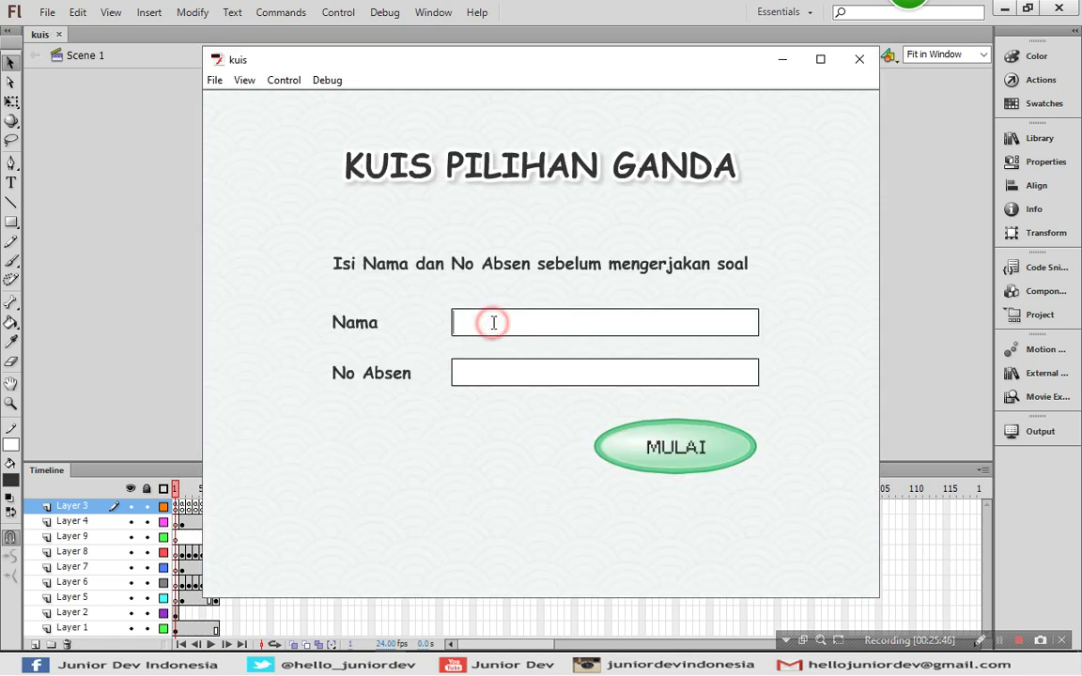
type("Sofyan")
left_click(512, 372)
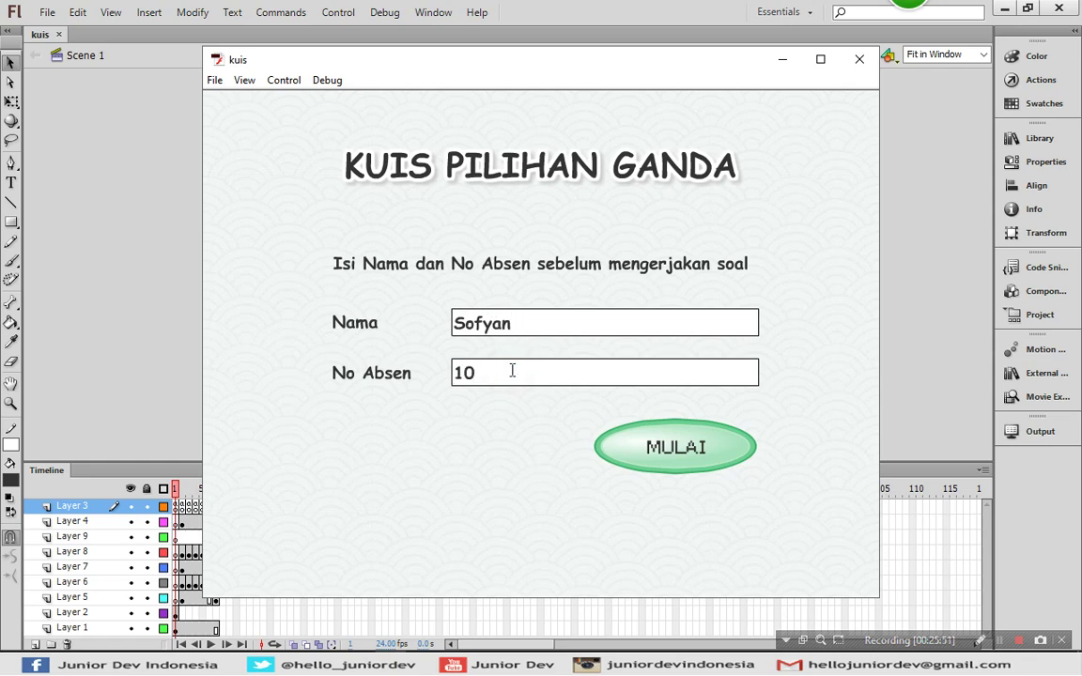
left_click(662, 455)
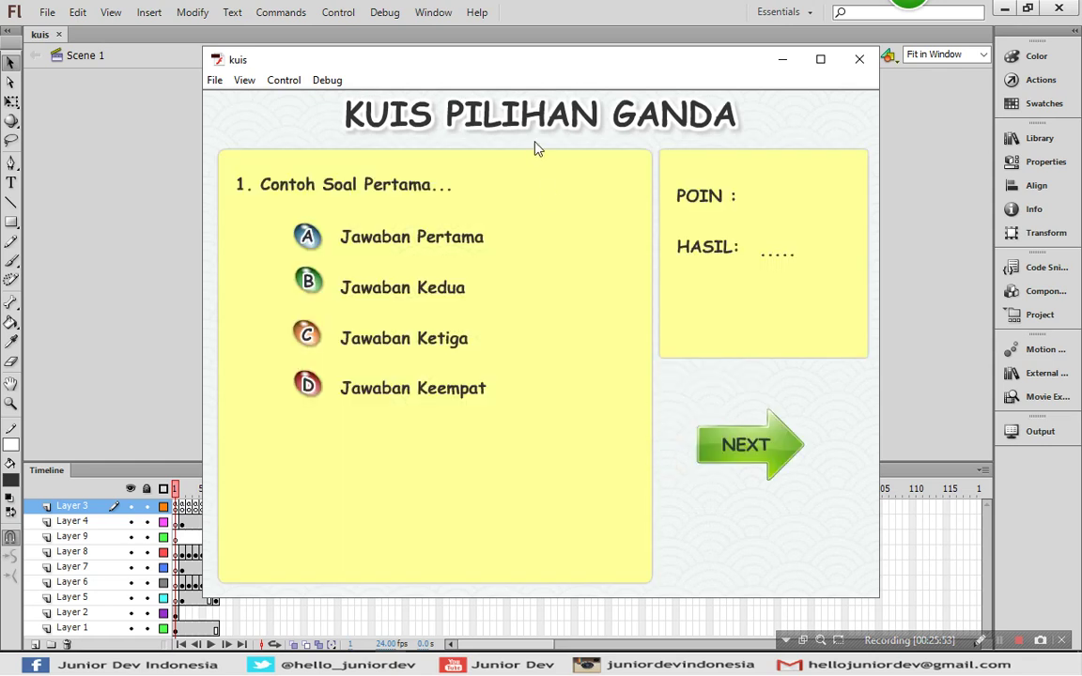
Answer the five questions with A, B, B, D and A in order, and proceed to the results page
left_click(308, 237)
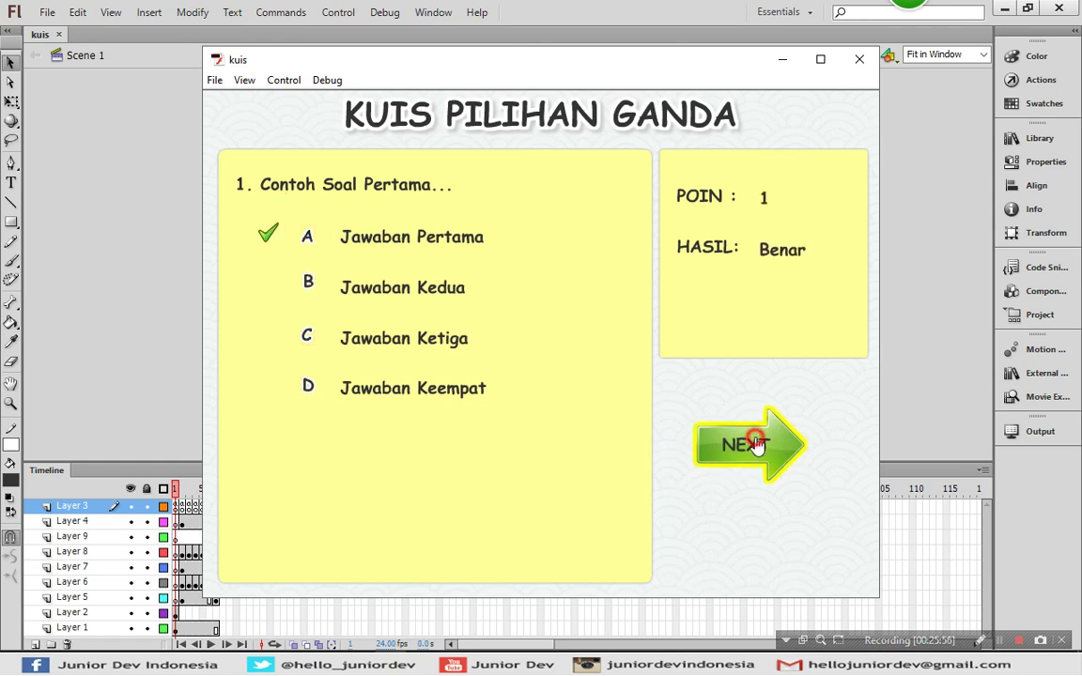
left_click(756, 443)
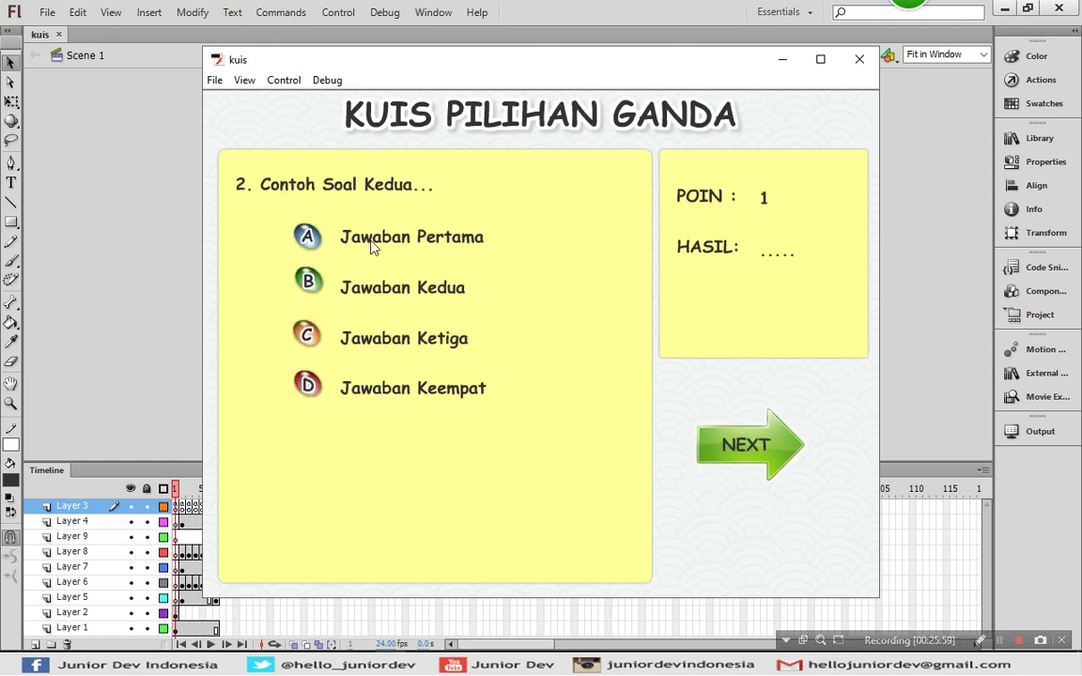
left_click(298, 278)
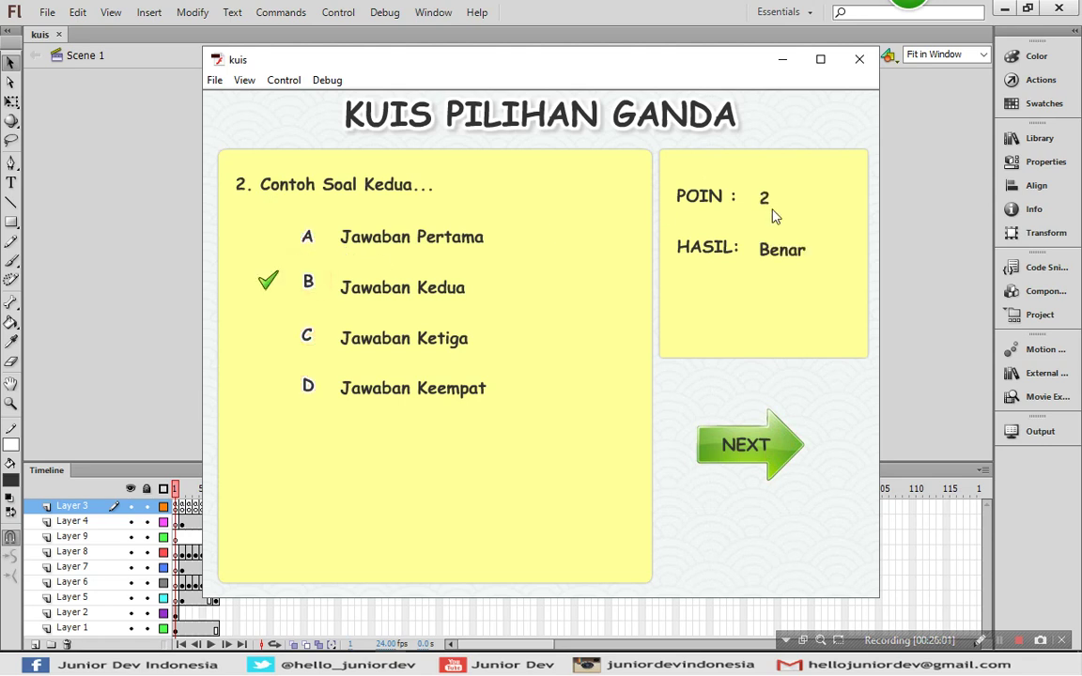
left_click(736, 430)
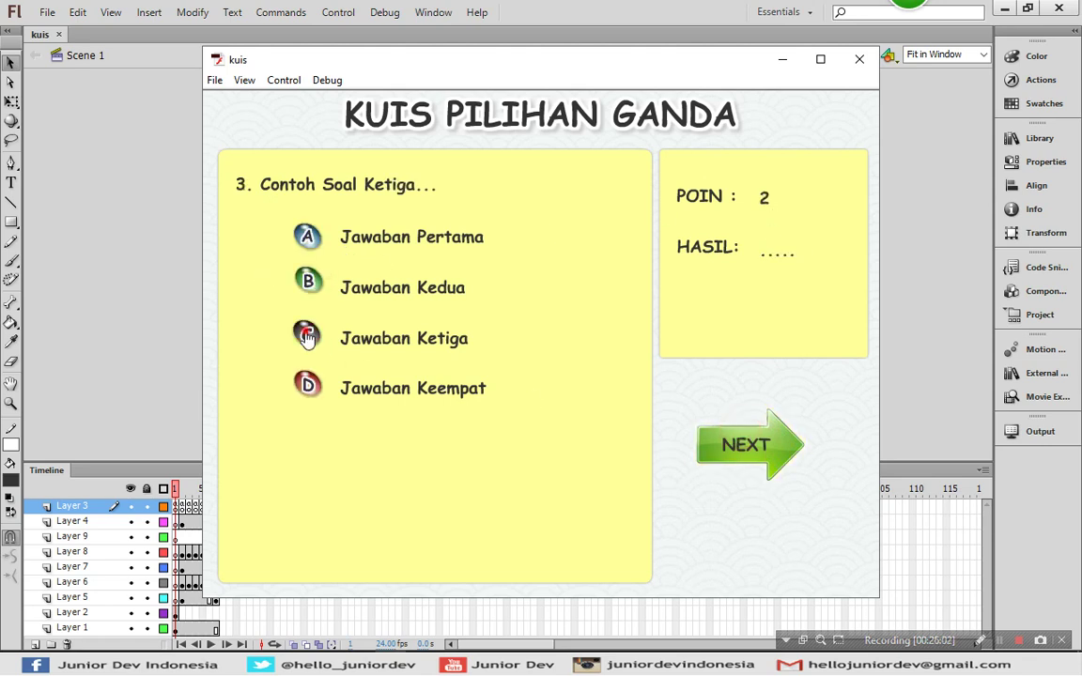
left_click(299, 282)
left_click(746, 443)
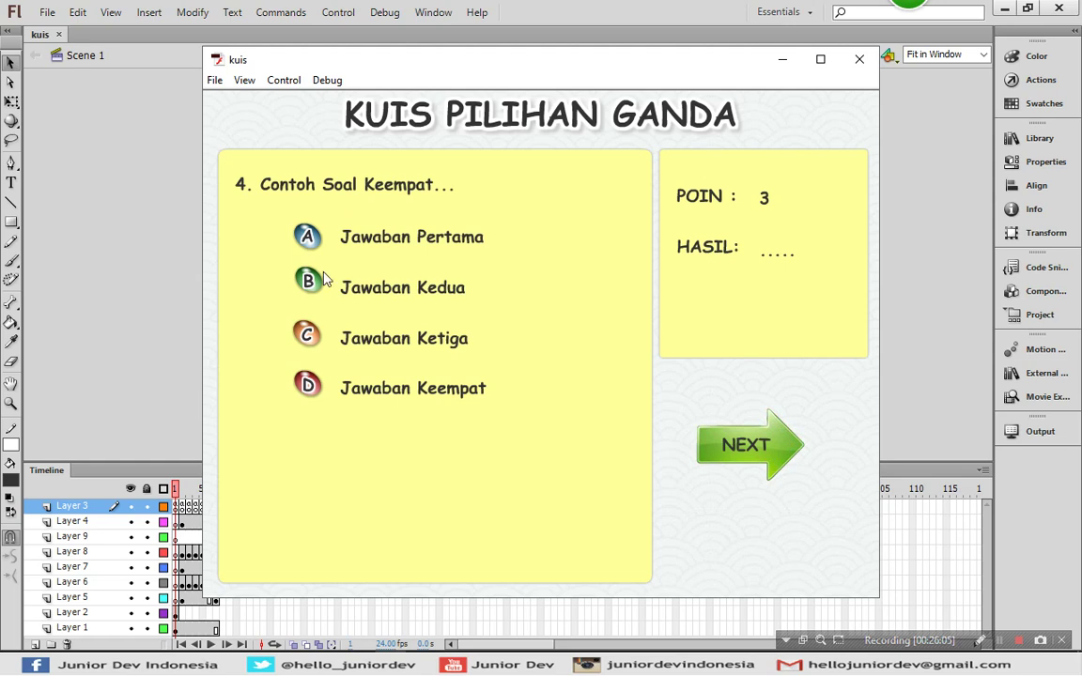
left_click(306, 396)
left_click(728, 435)
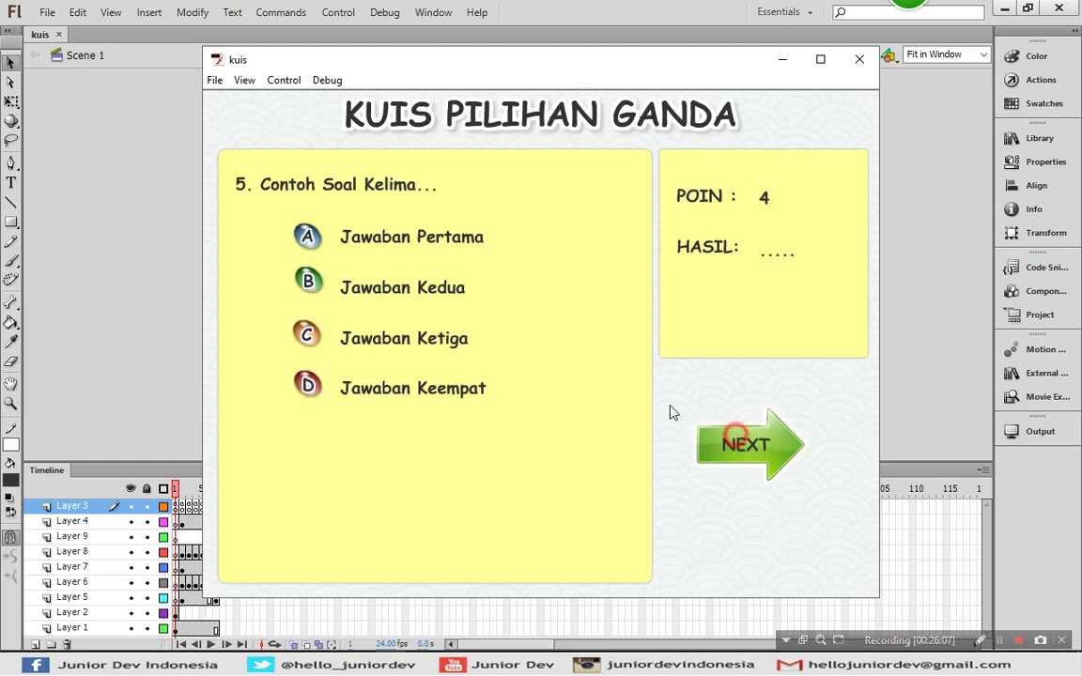
left_click(309, 236)
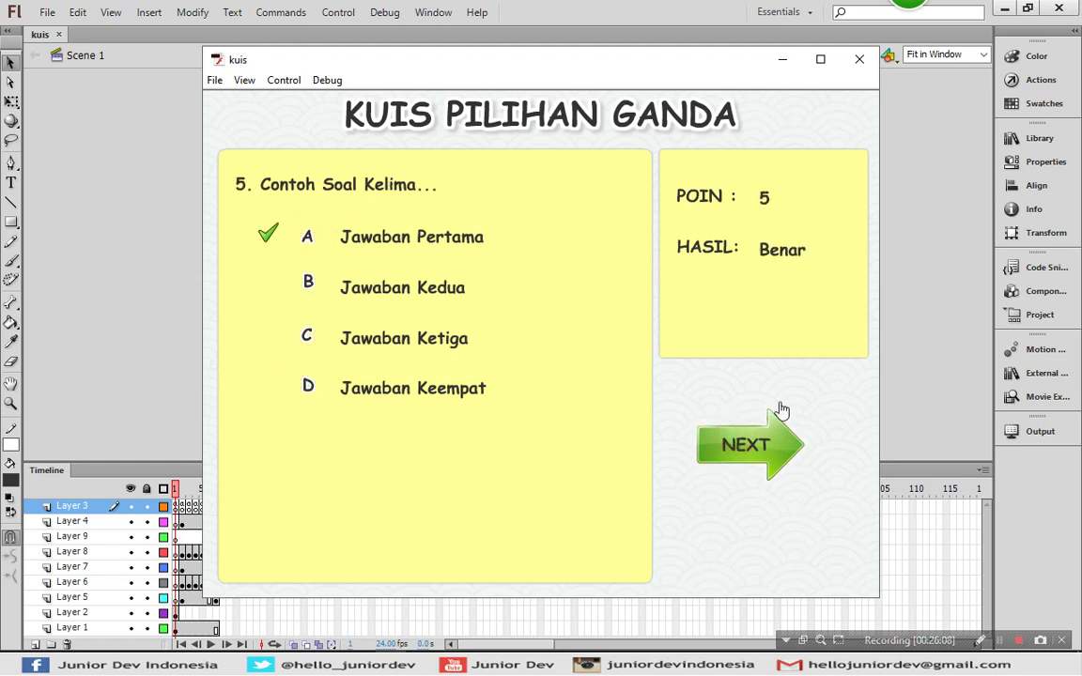
left_click(767, 443)
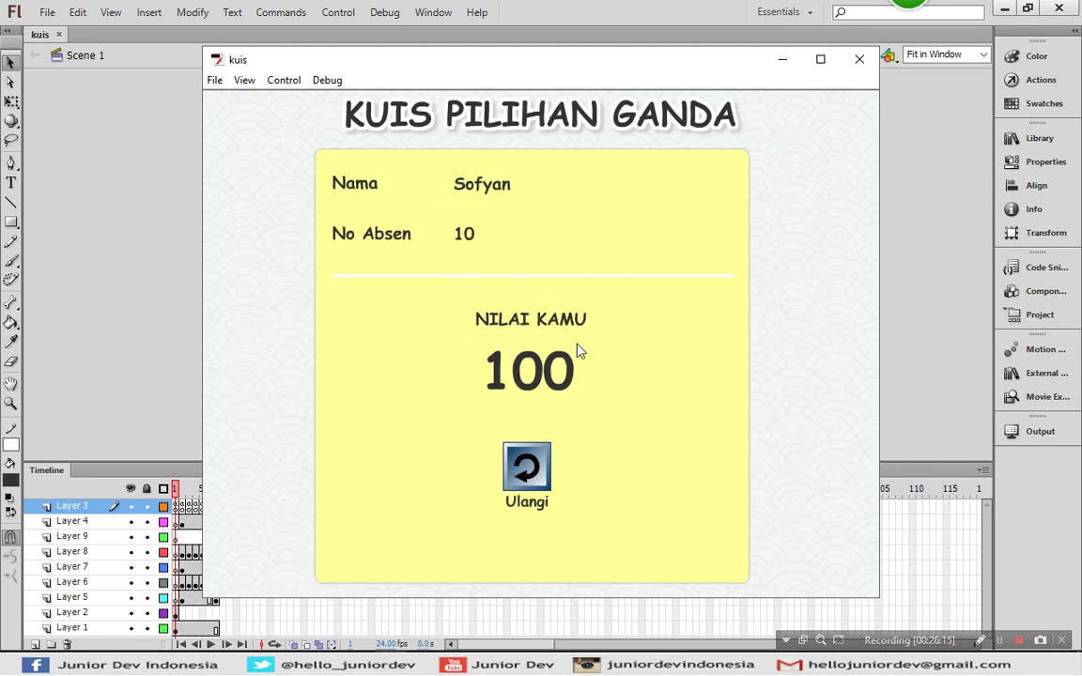
Replay the quiz with Ulangi, fill in the name and attendance number again, and start the questions
left_click(527, 466)
left_click(495, 319)
type("Sofyan")
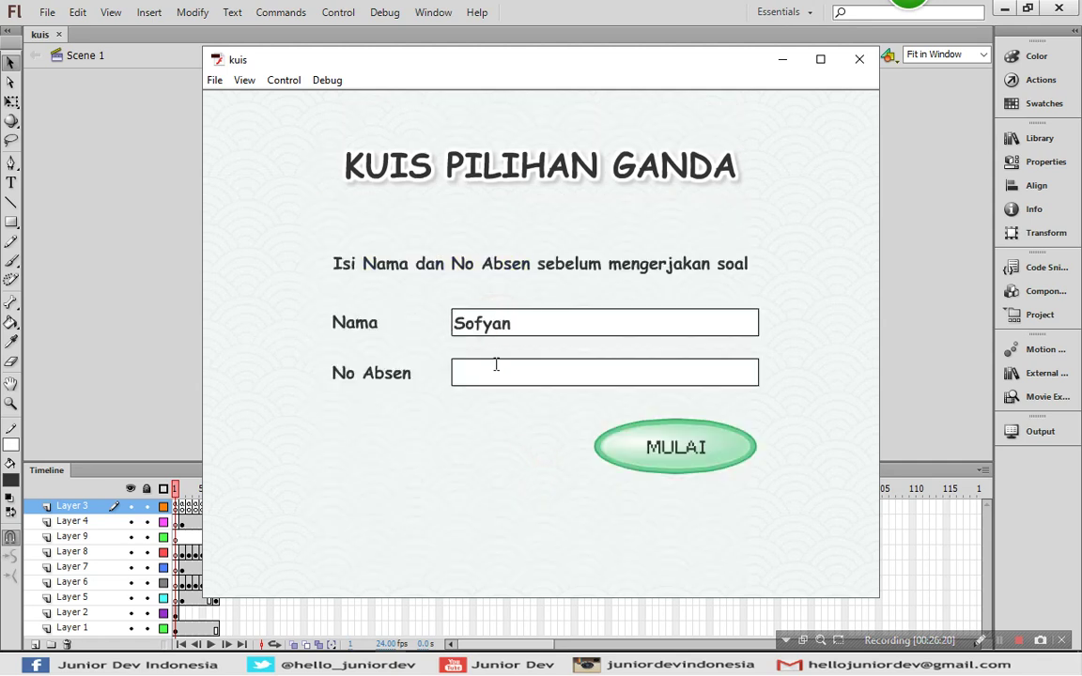
left_click(496, 364)
type("10")
left_click(626, 453)
Test mixed answers A, D, B, D and B through to the results page, replay with Ulangi, and close the test movie
left_click(307, 238)
left_click(745, 447)
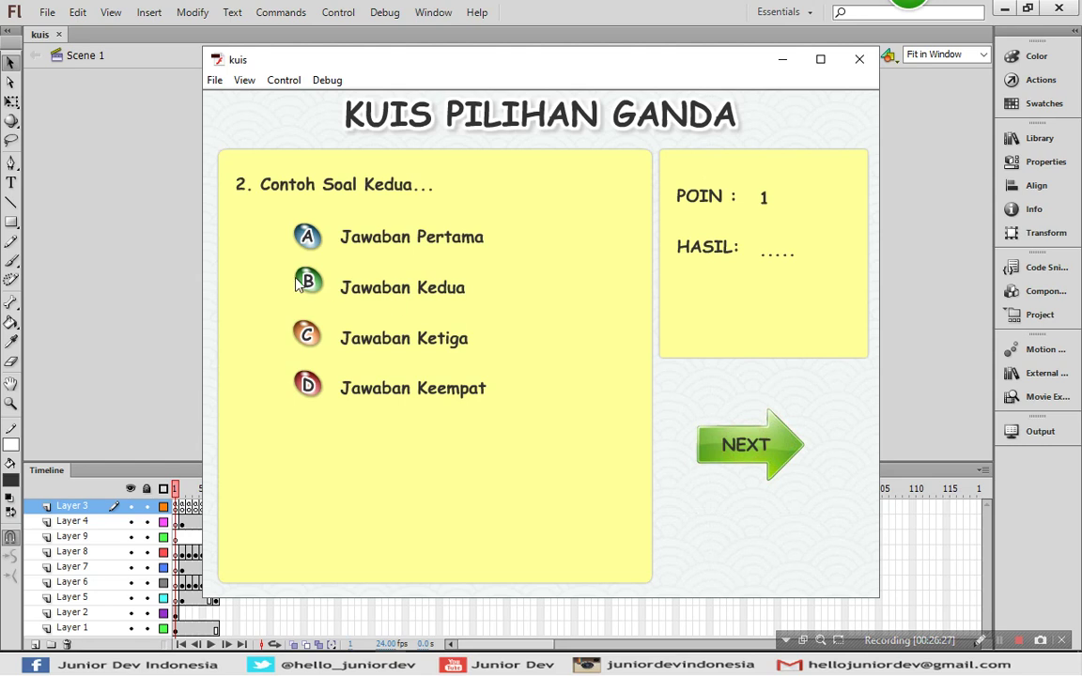
left_click(307, 385)
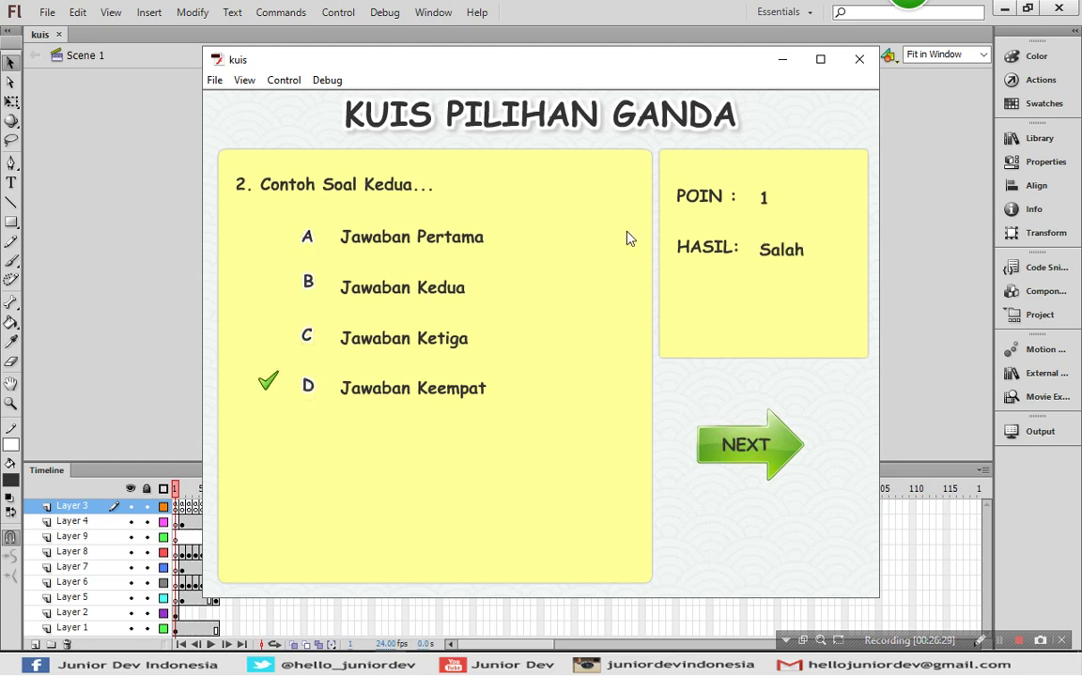
left_click(733, 442)
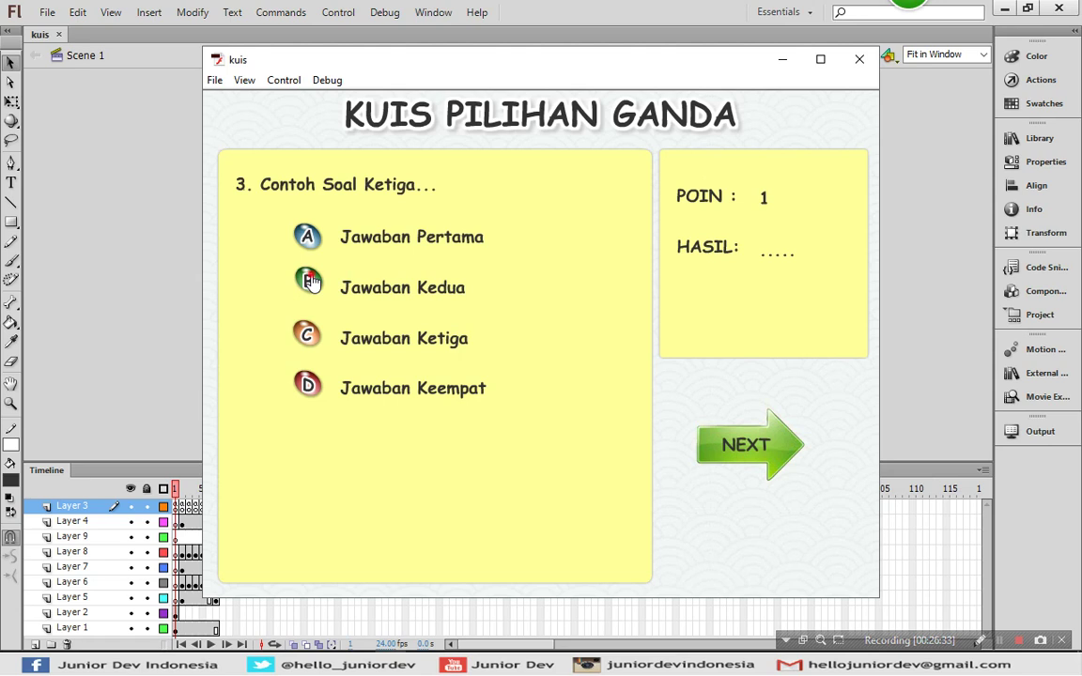
left_click(309, 282)
left_click(742, 444)
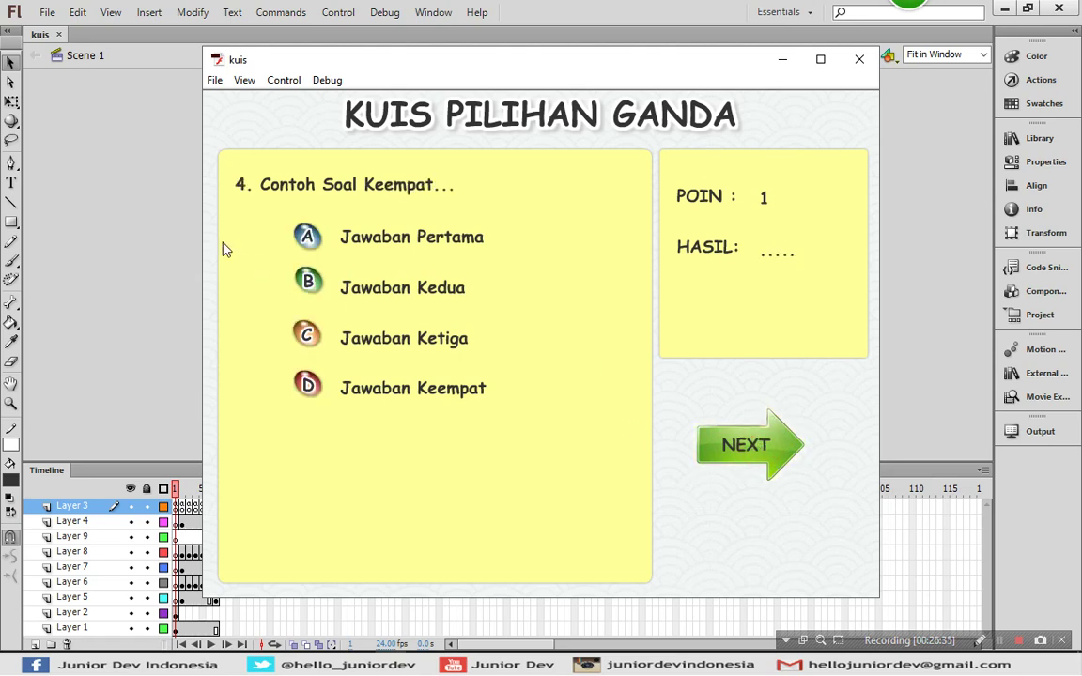
left_click(308, 385)
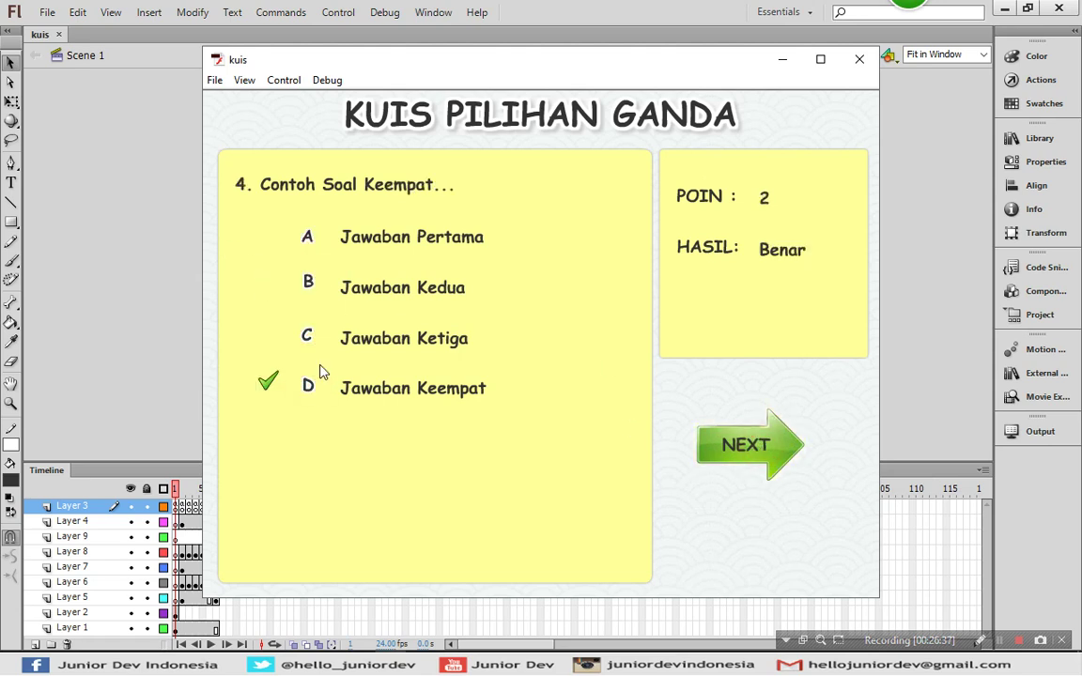
left_click(714, 434)
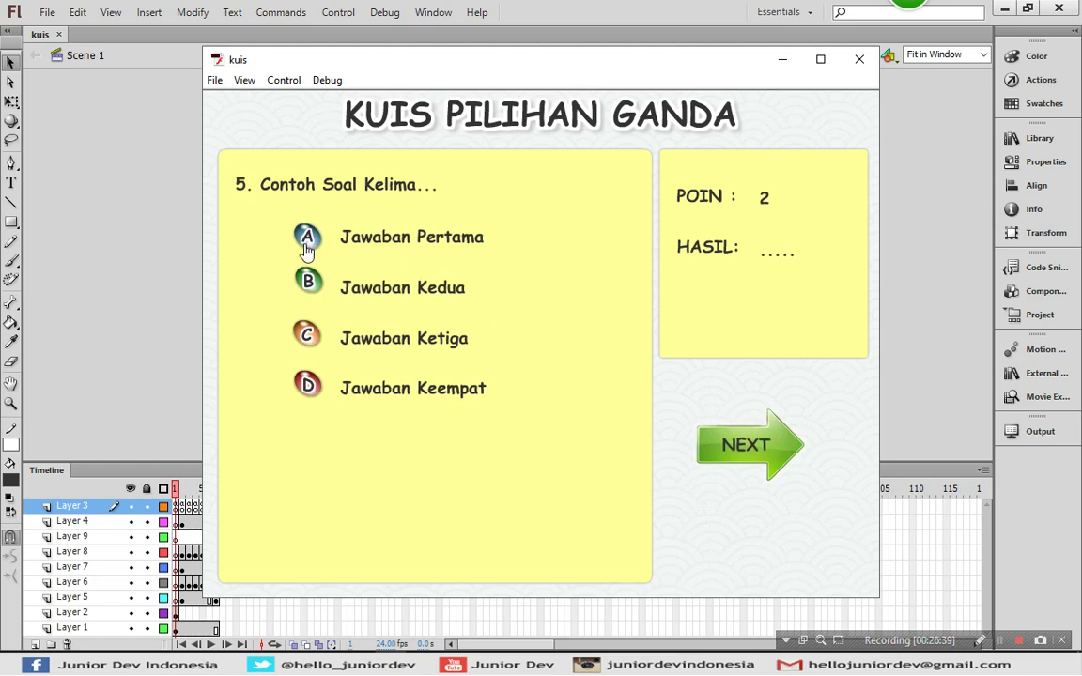
left_click(306, 281)
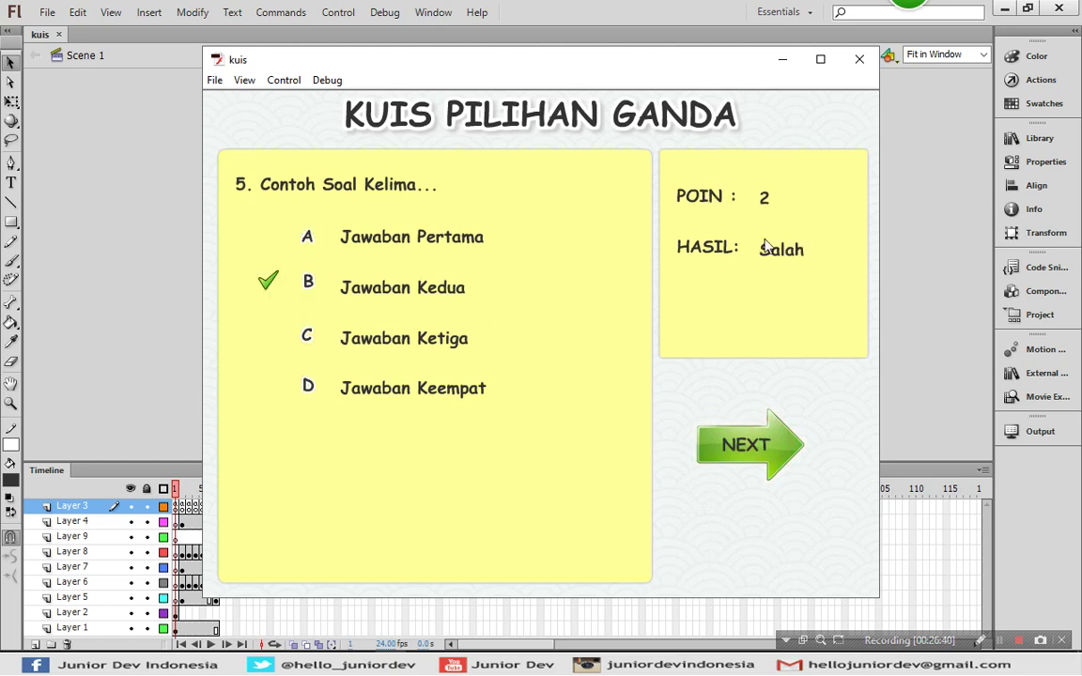
left_click(772, 437)
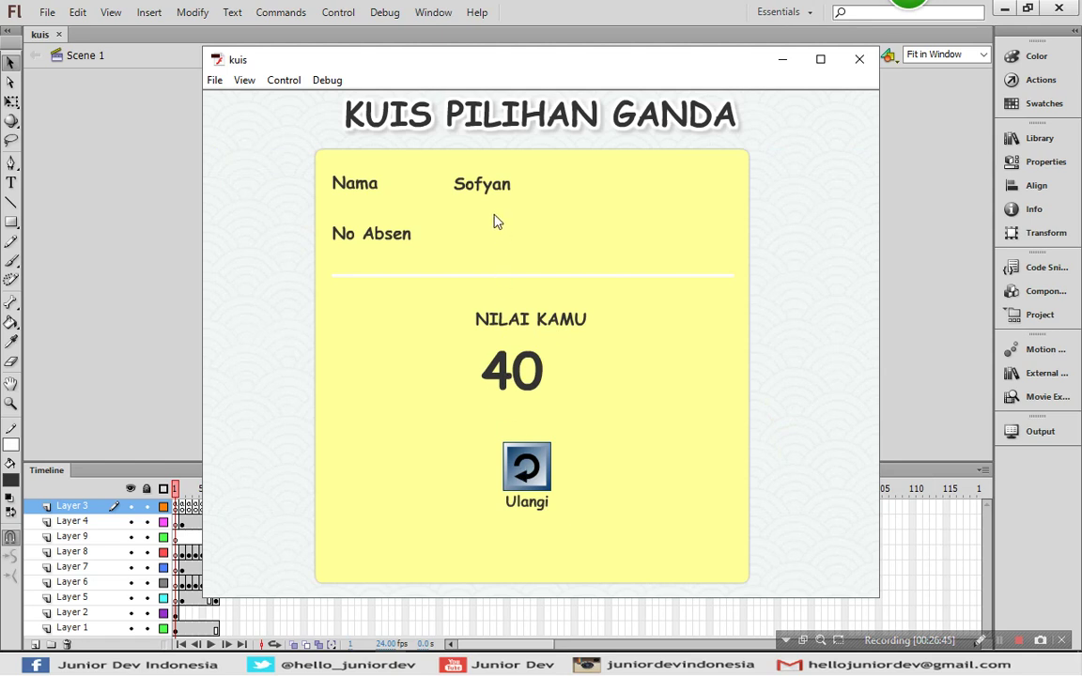
left_click(520, 470)
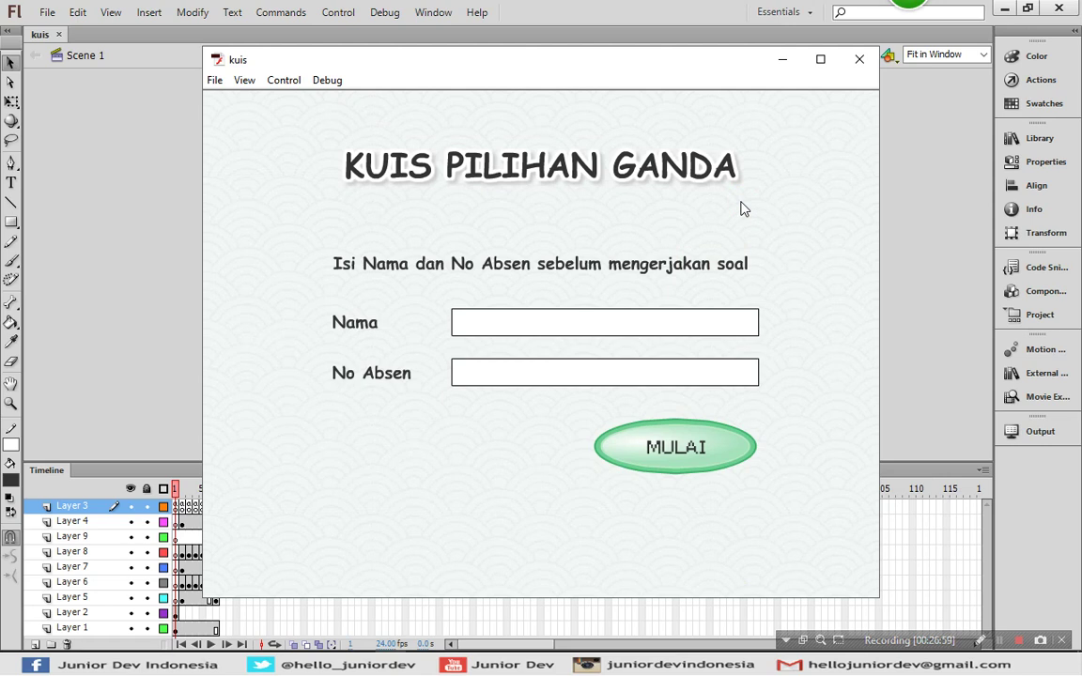
left_click(858, 59)
Run a fresh test movie and start the quiz with a student name and attendance number 10
key("ctrl+Return")
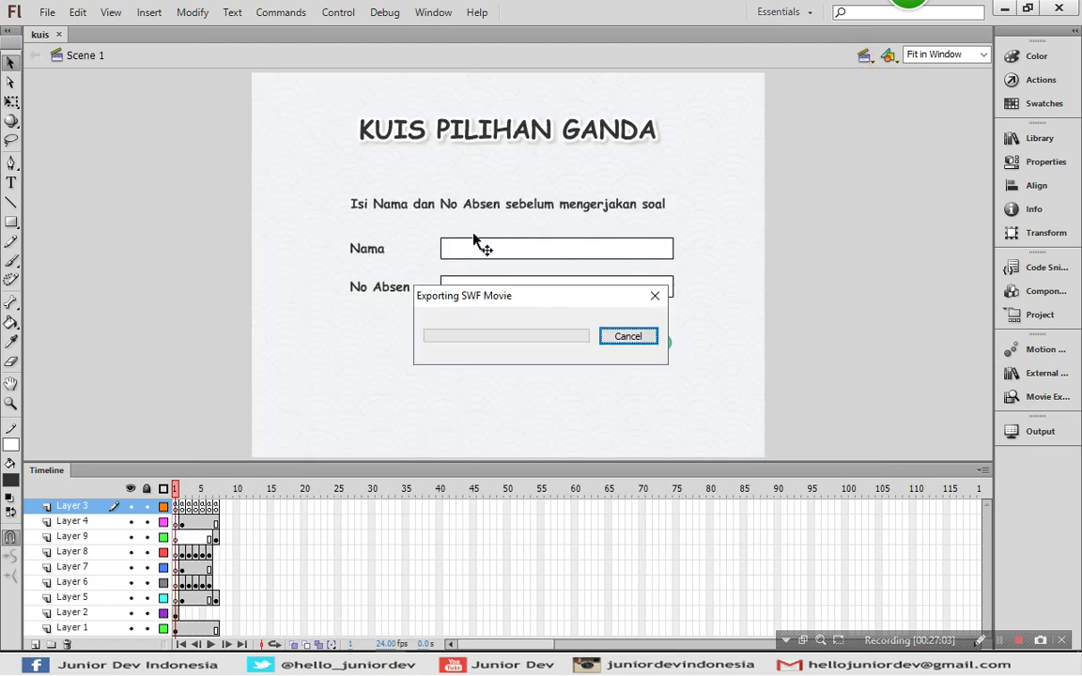
left_click(490, 324)
type("Sofyan")
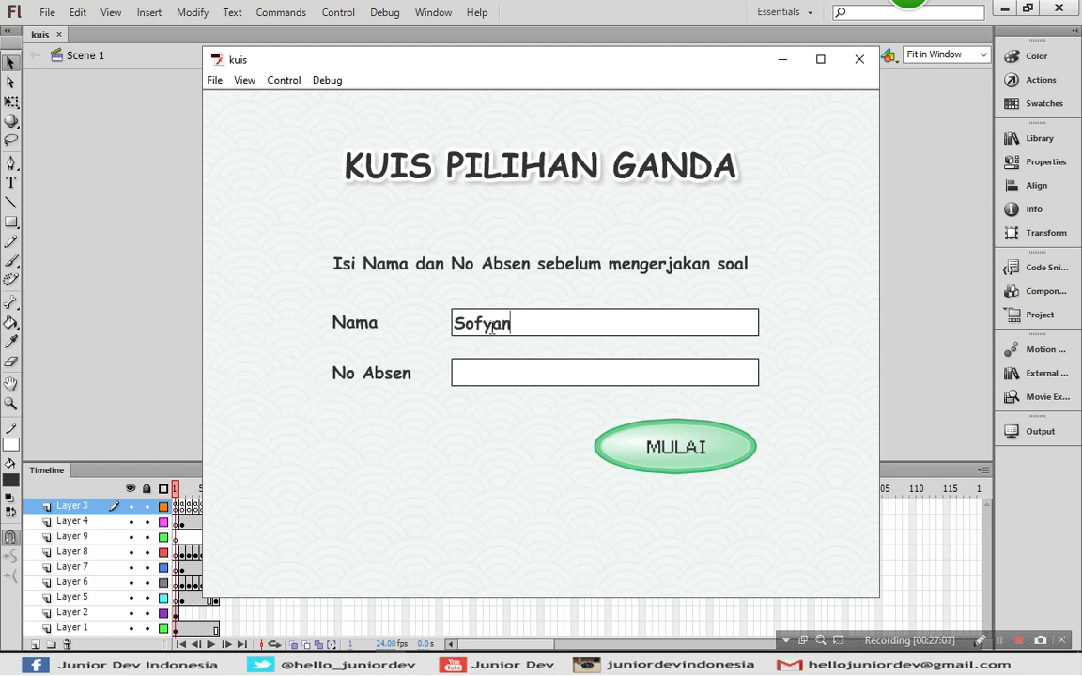
left_click(478, 371)
type("10")
left_click(651, 466)
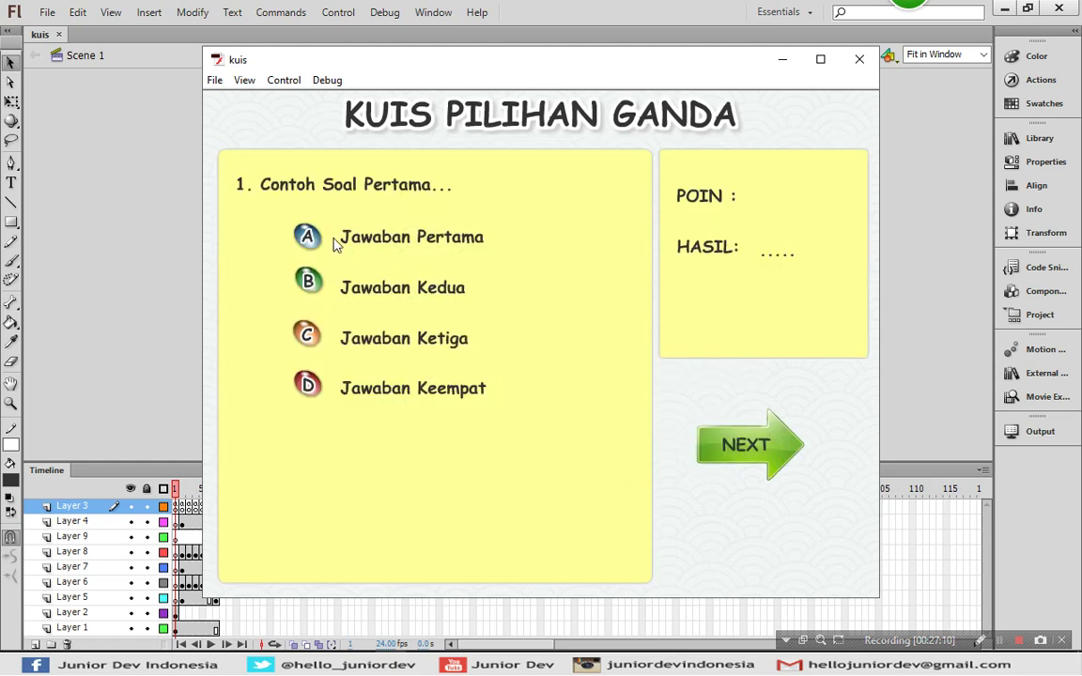
Retest answers A, B, B, D and A through to the results page, replay with Ulangi, and close the test movie
left_click(303, 242)
left_click(759, 443)
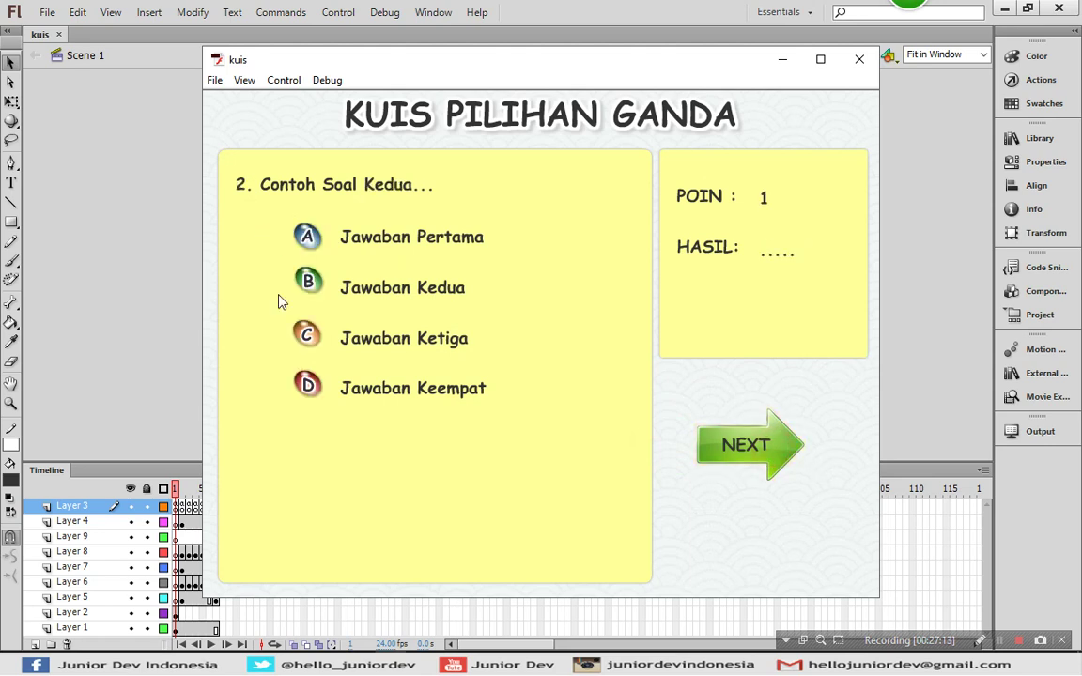
left_click(297, 290)
left_click(758, 438)
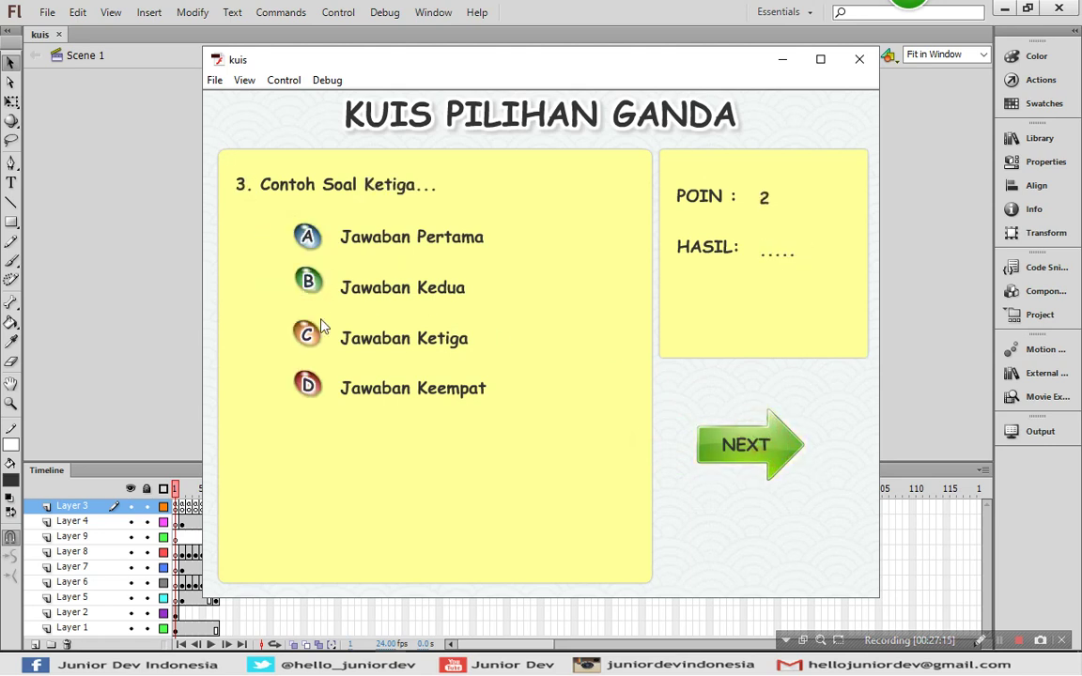
left_click(301, 287)
left_click(737, 443)
left_click(305, 385)
left_click(742, 465)
left_click(329, 246)
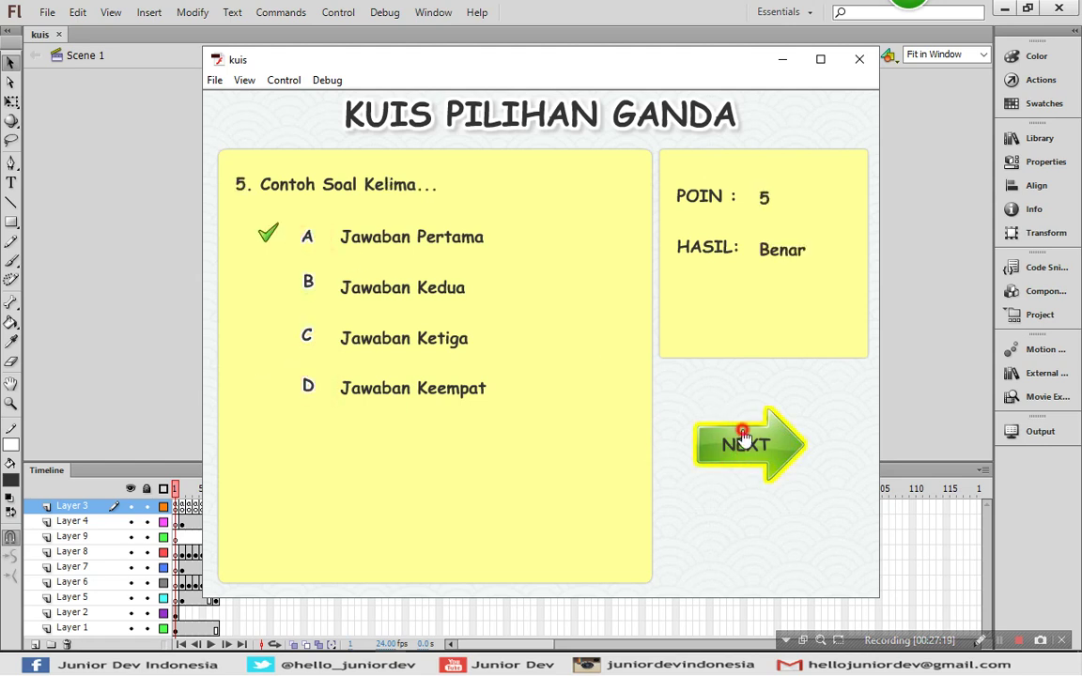
left_click(747, 449)
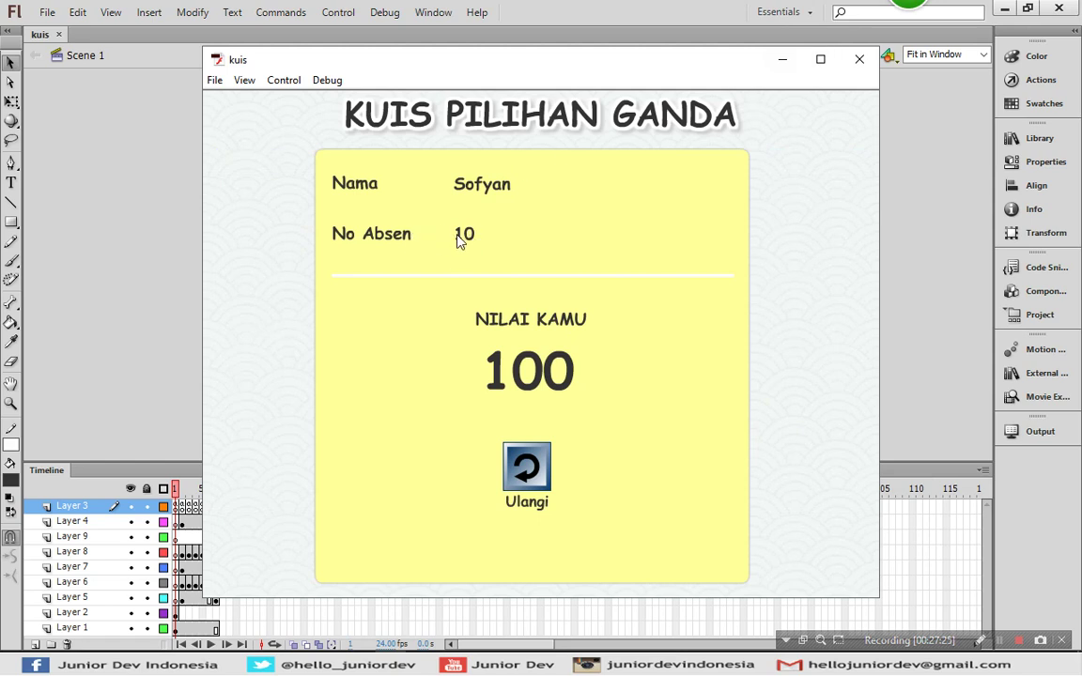
left_click(525, 477)
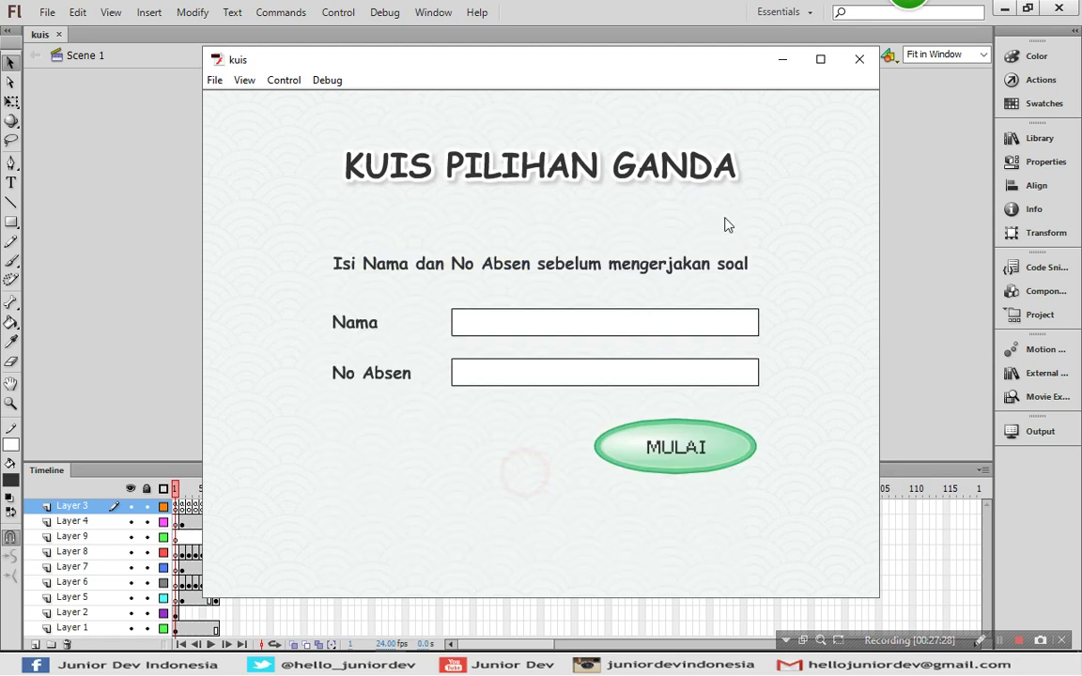
left_click(857, 59)
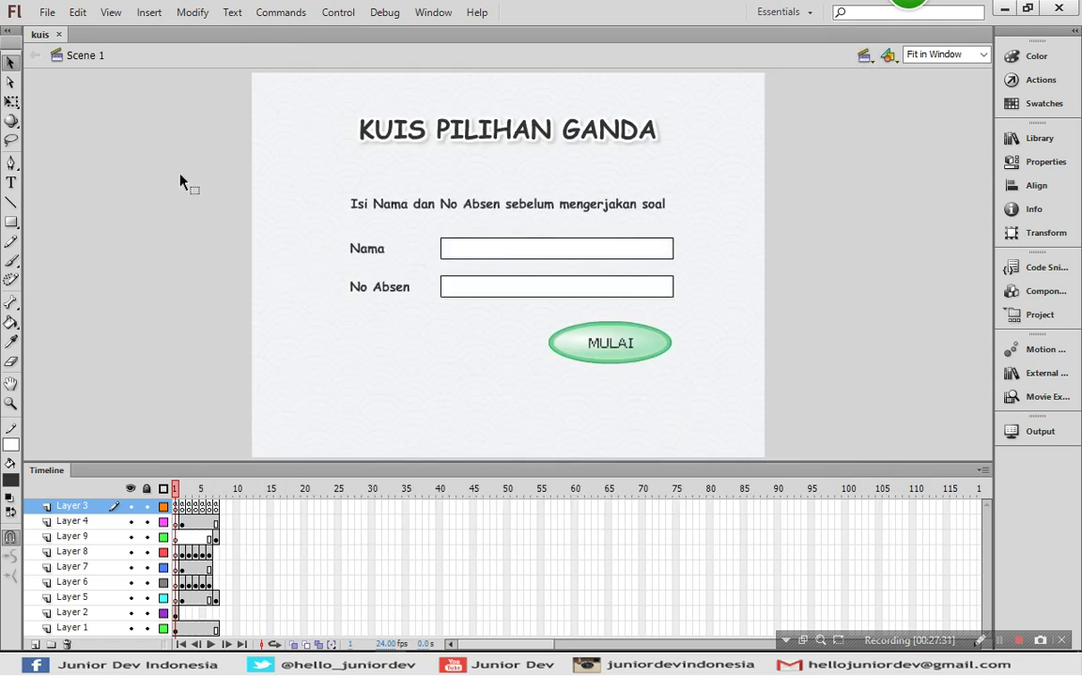